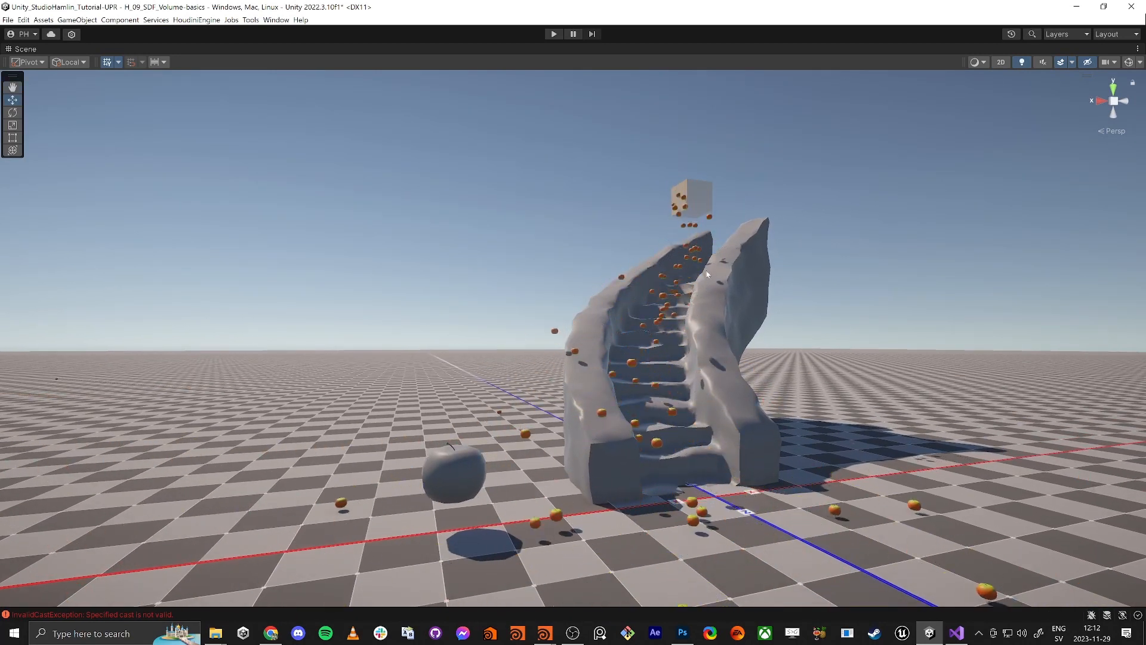
Orbit around the apples tumbling down the stairs, then restore the normal editor layout
right_drag(685, 312, 663, 348)
mouse_move(746, 225)
right_down()
mouse_move(737, 228)
mouse_move(745, 219)
right_up()
right_drag(705, 305, 714, 295)
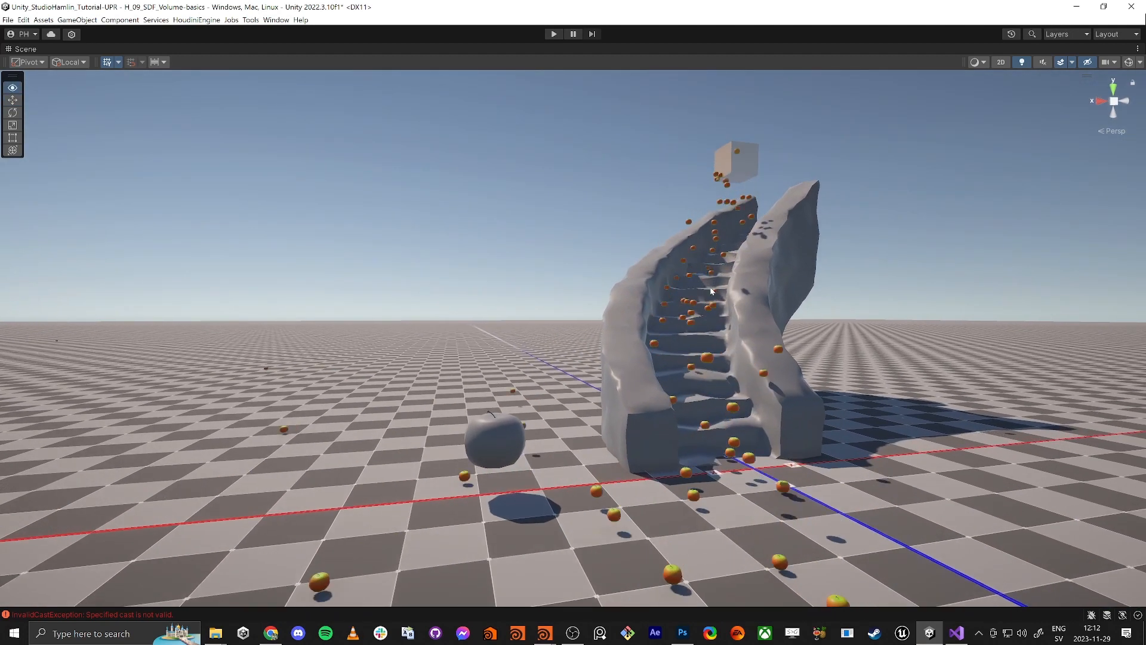
key(shift+space)
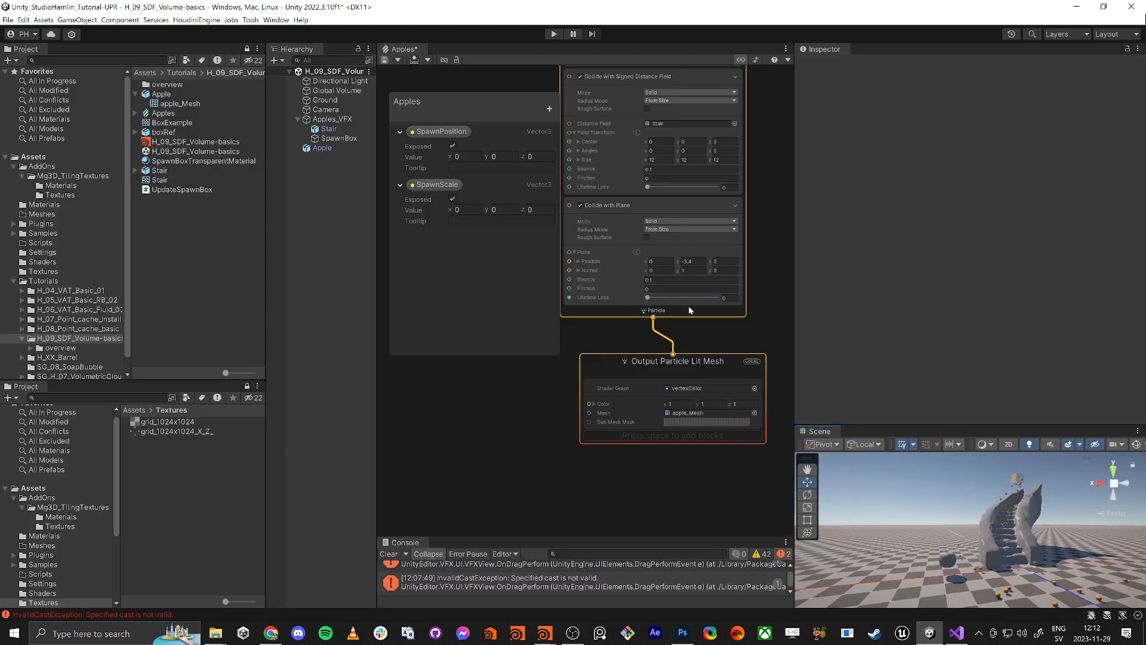
Frame all Apples VFX nodes, pull the scene camera back to the apple, and reselect H_09_SDF_Volume-basics
key(a)
middle_drag(539, 427, 588, 425)
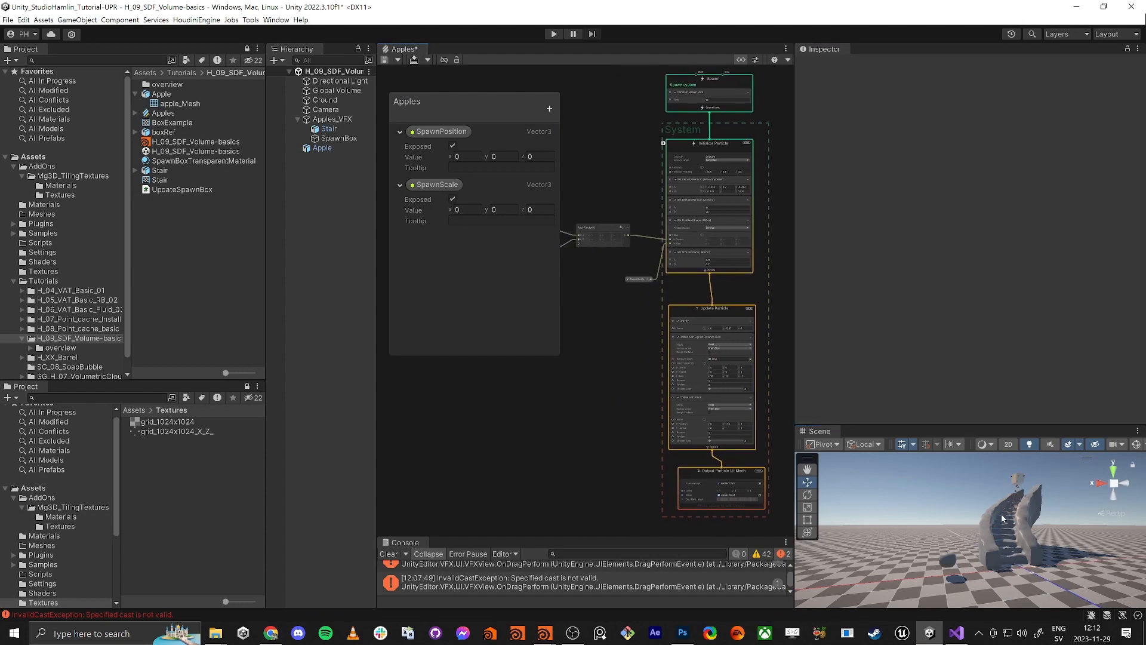
right_drag(952, 559, 948, 582)
key(s)
click(120, 233)
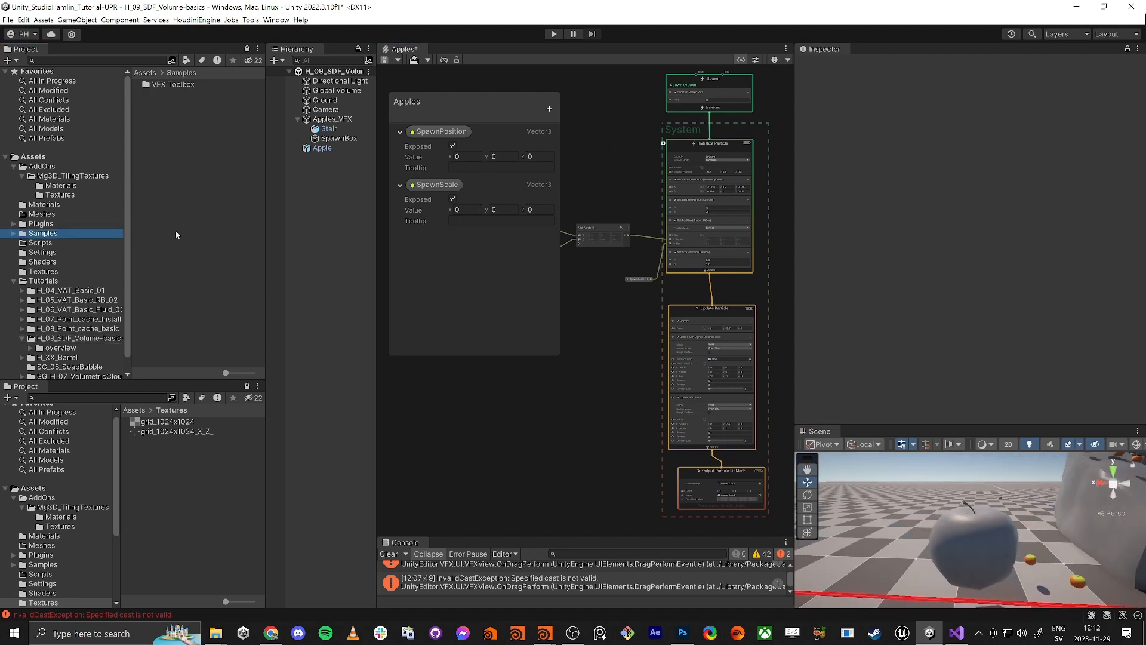
click(82, 339)
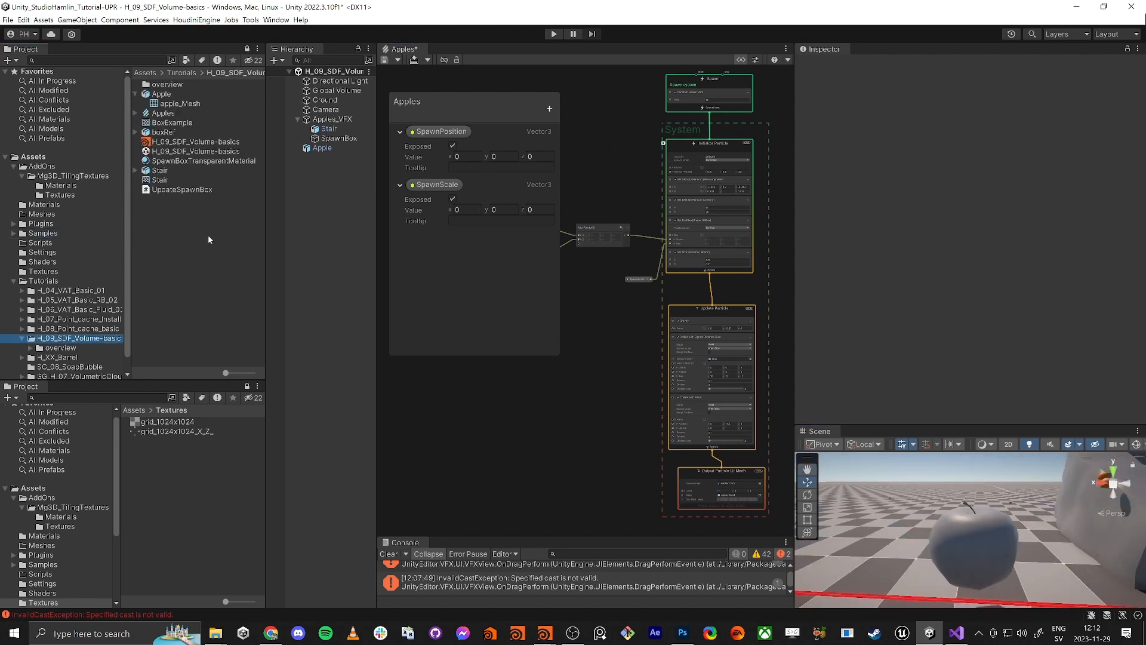
Add a Lit Shader Graph via Create > Shader Graph > URP and name it 'Apple'
right_click(178, 249)
mouse_move(225, 258)
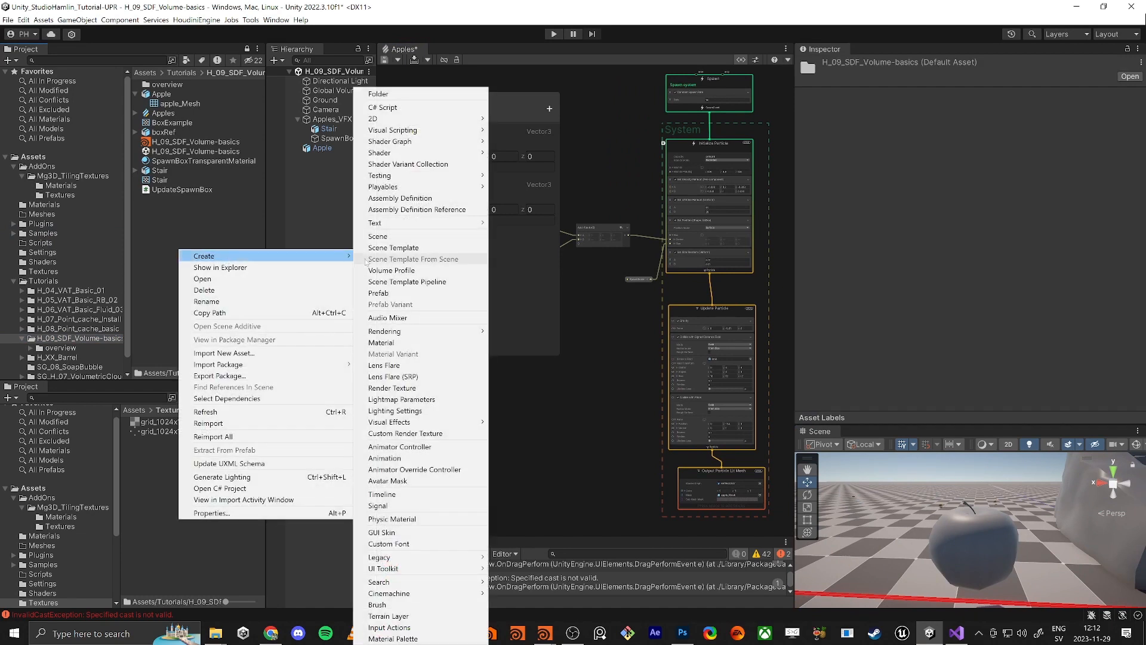
mouse_move(445, 144)
mouse_move(531, 142)
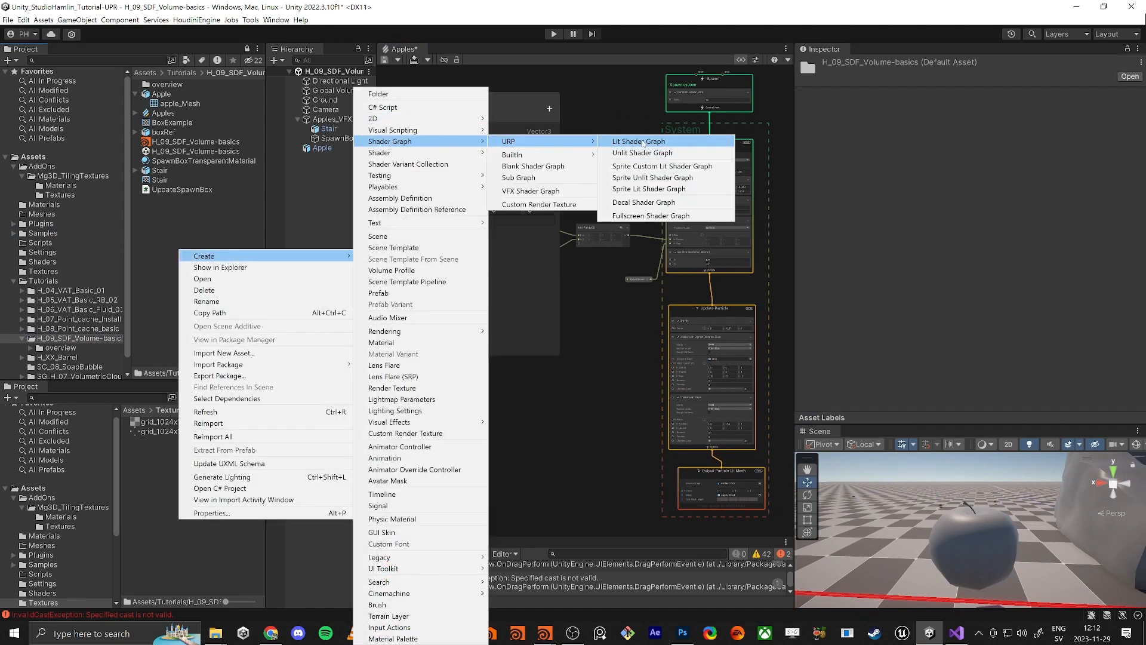
click(640, 145)
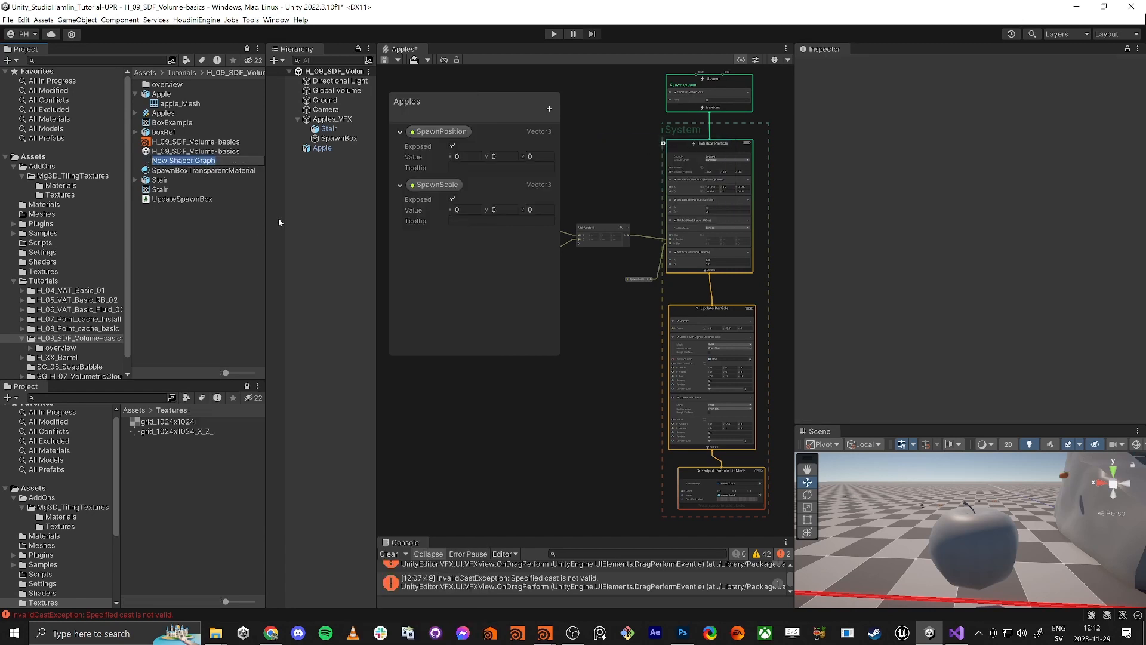
text(Appl)
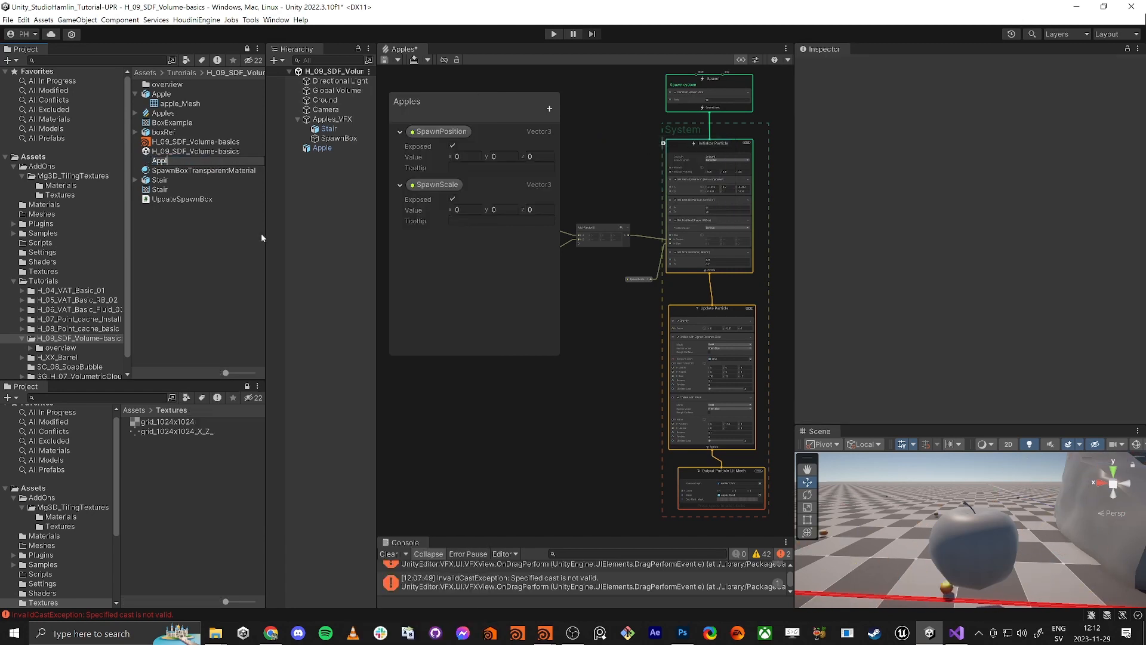
text(e)
key(Return)
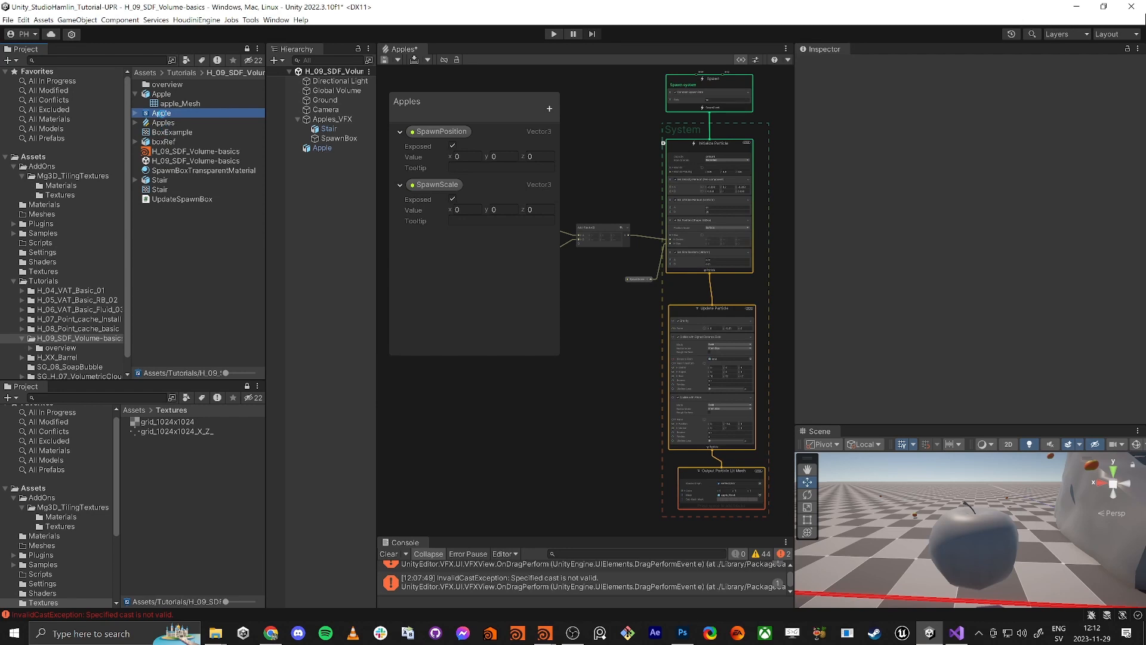
Open the Apple shader graph and save its pending changes
double_click(165, 116)
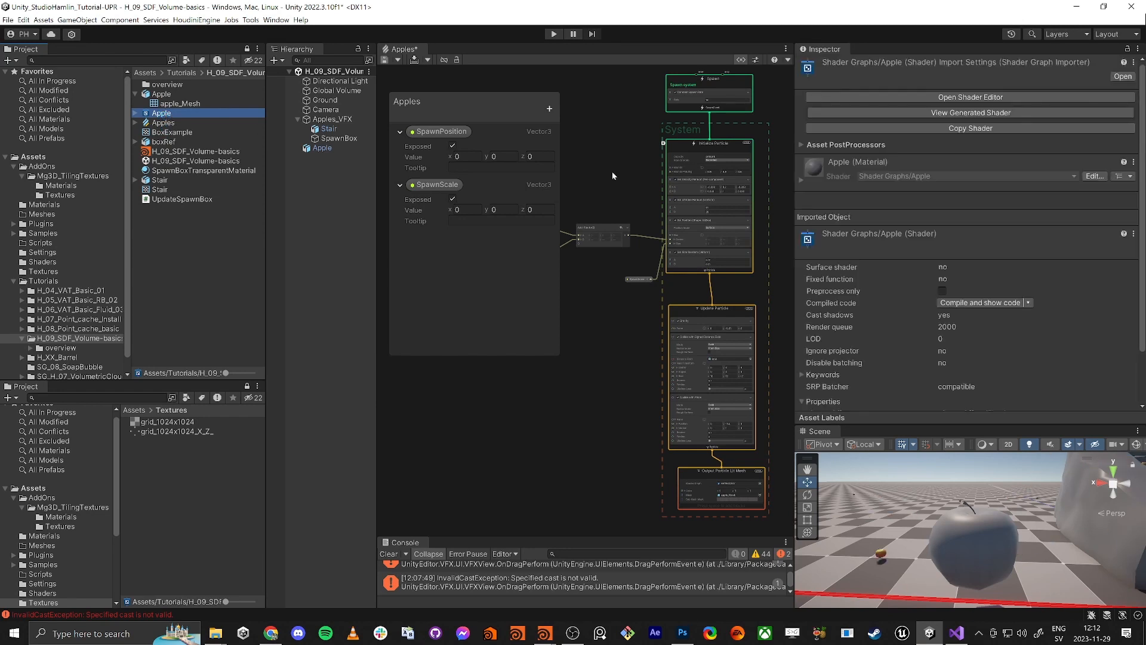
key(alt+Tab)
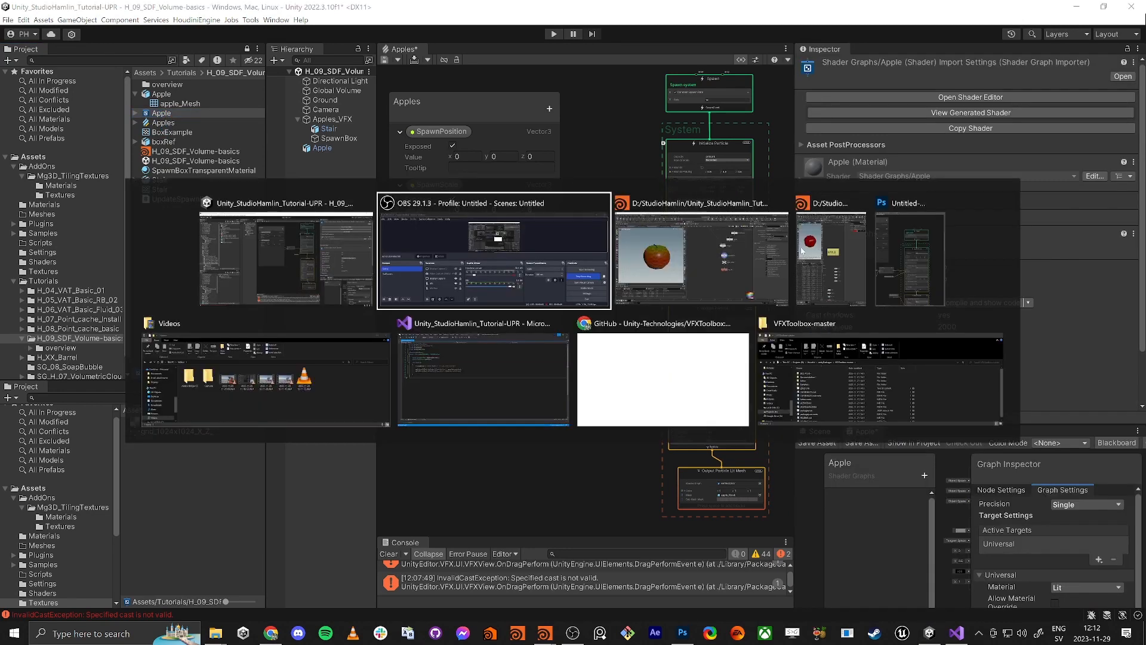
key(Tab)
key(Tab)
key(Tab)
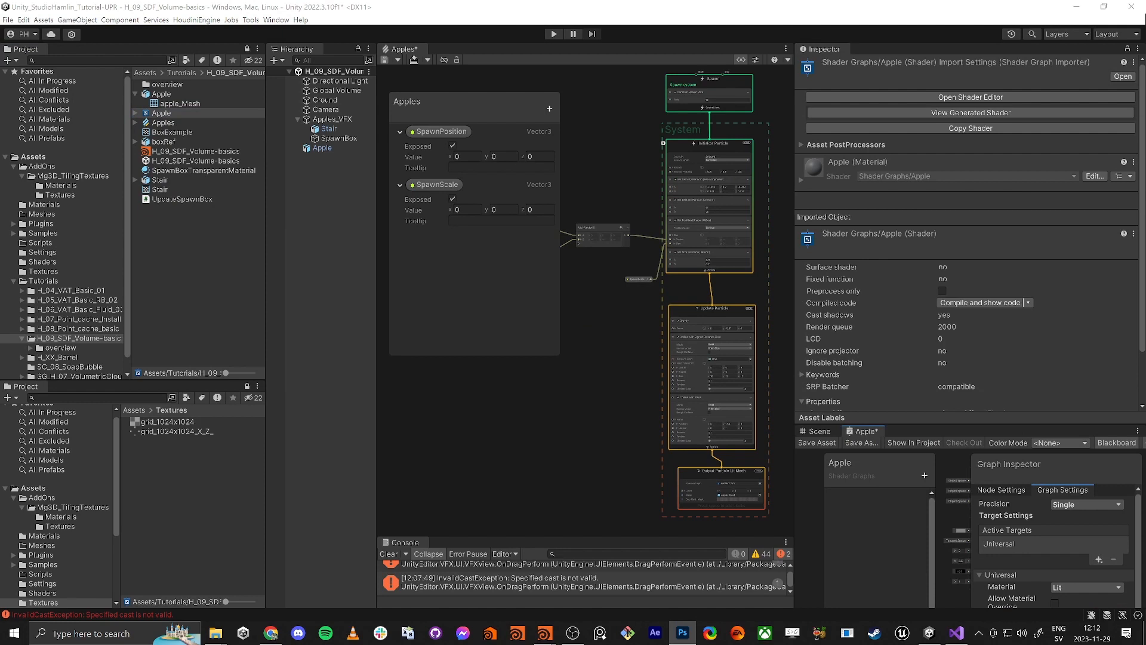
click(614, 356)
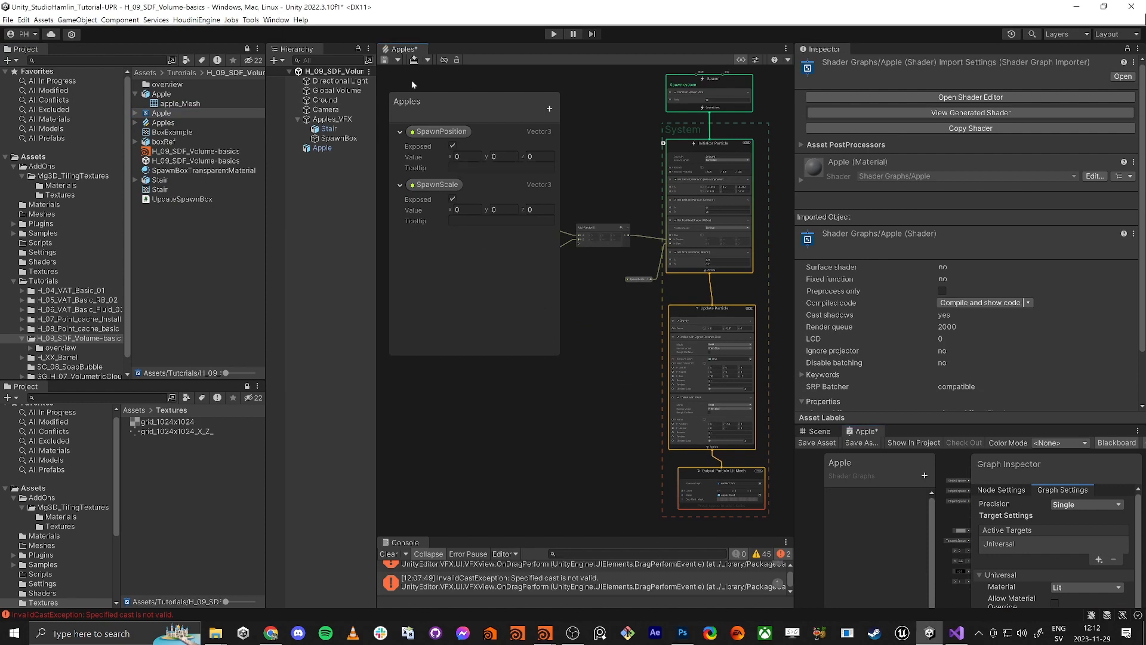
key(shift+space)
click(585, 346)
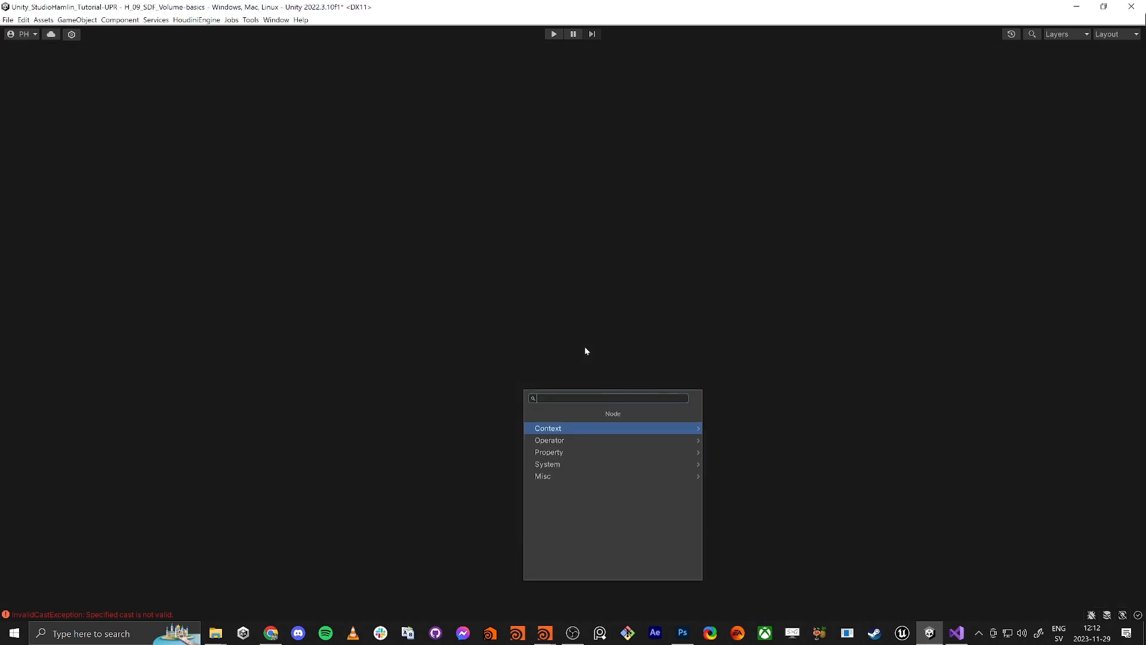
middle_drag(500, 367, 823, 383)
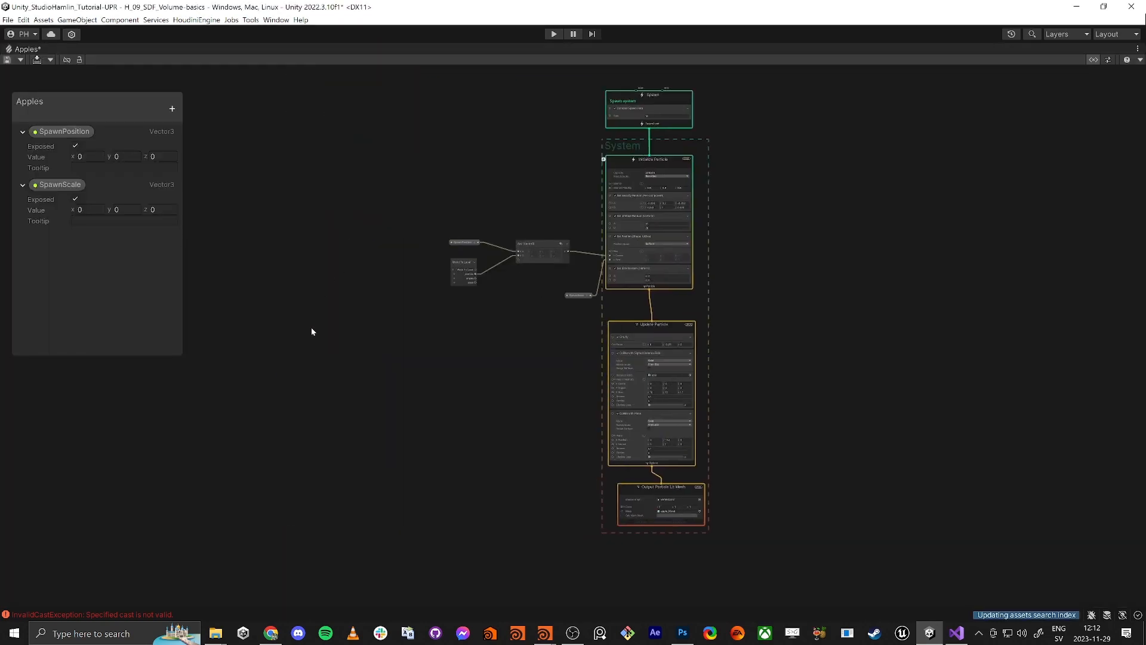
scroll(377, 350, up, 1)
key(shift+space)
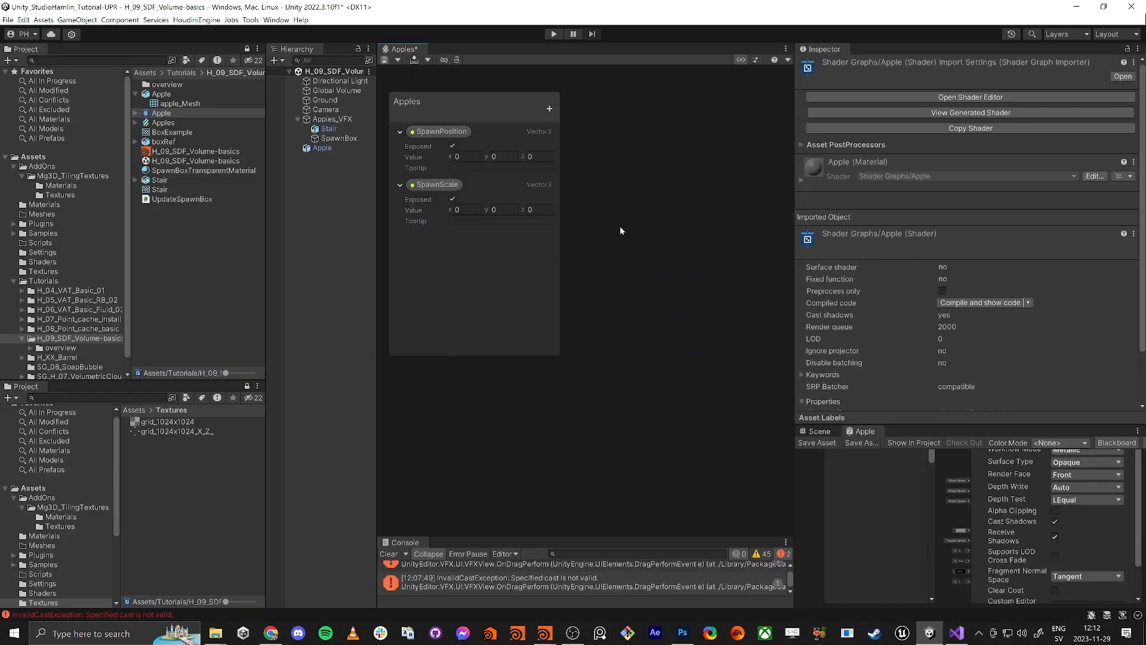
Dock the Apple shader graph beside the Apples VFX graph and close the Apples tab
double_click(156, 114)
drag(865, 431, 444, 58)
click(441, 50)
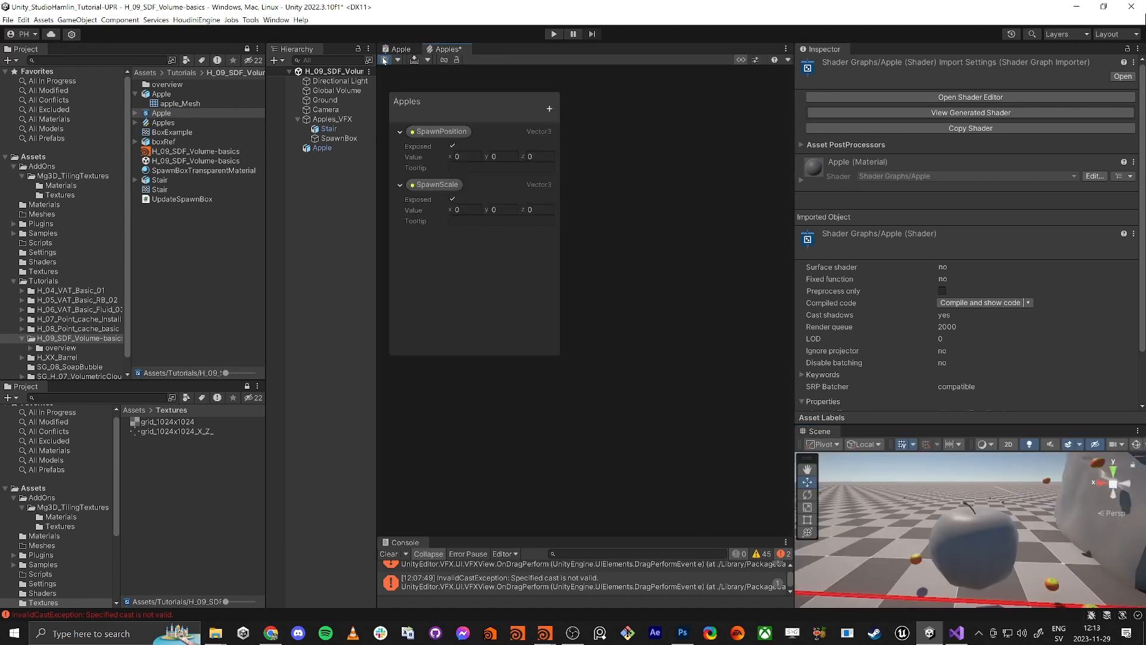
middle_click(438, 51)
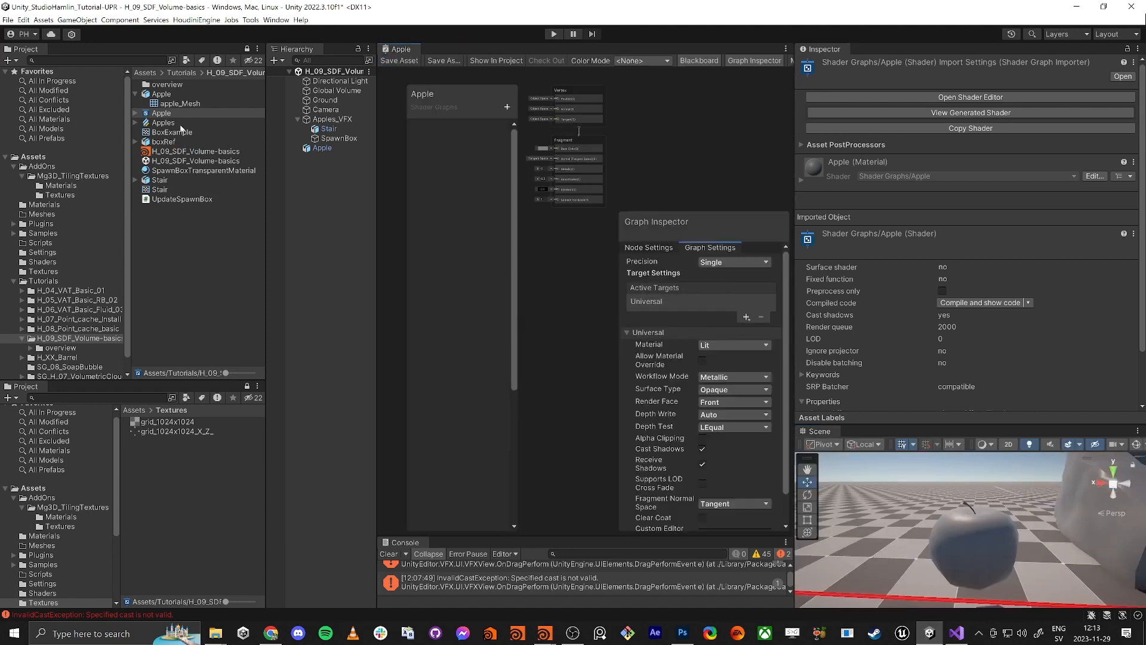
Rename the Apples VFX asset to 'Apples_VFX' and select the Apple shader graph asset
click(155, 124)
click(155, 123)
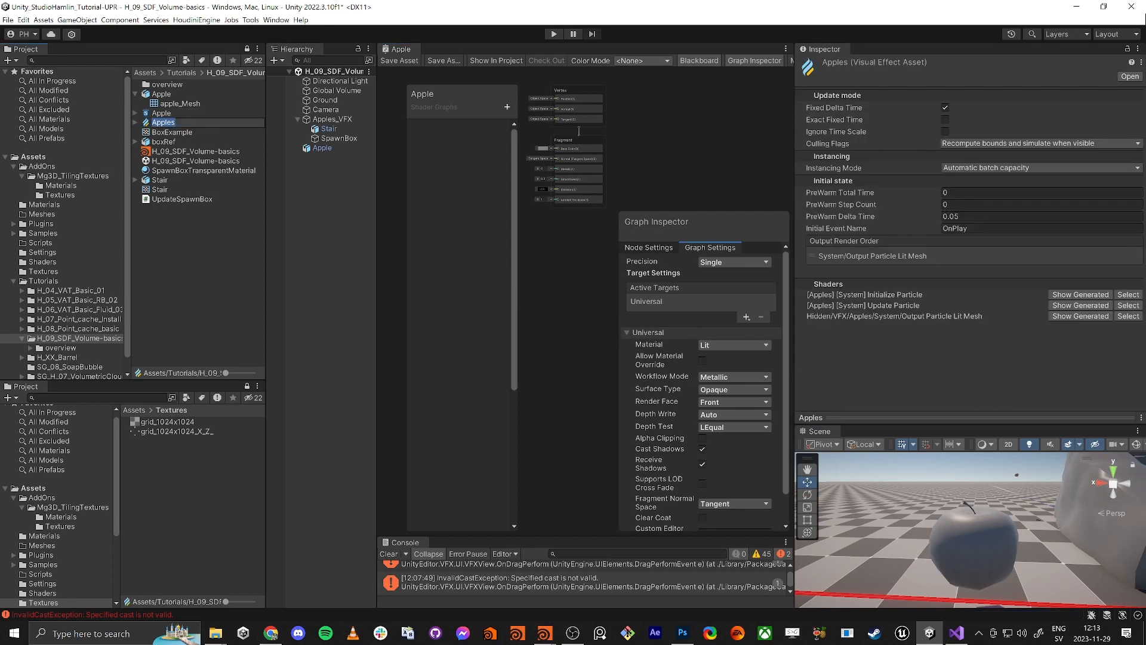
click(182, 124)
text(_VFX)
key(Return)
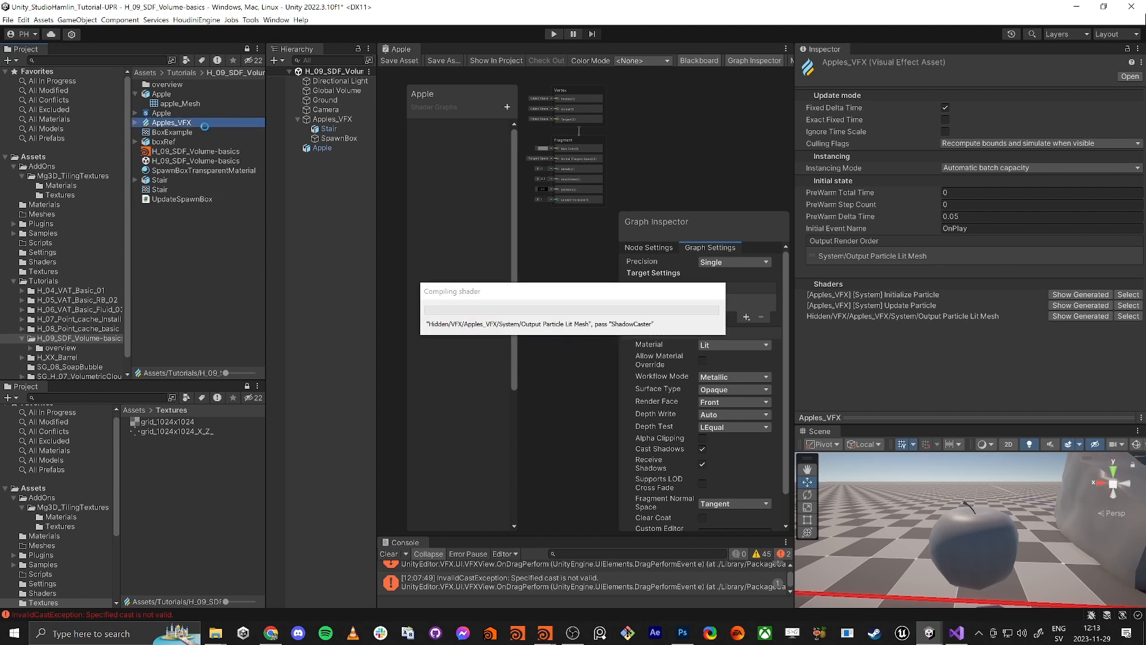
click(161, 113)
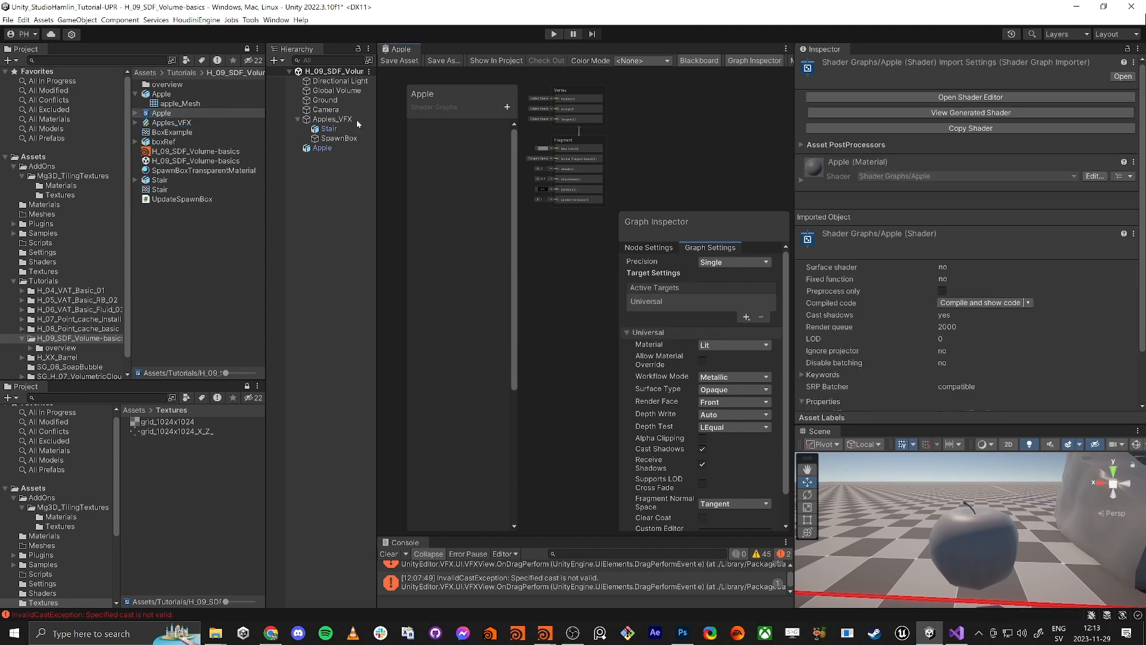
Maximize the Apple graph, bring the Vertex and Fragment blocks into view, and show Main Preview
key(shift+space)
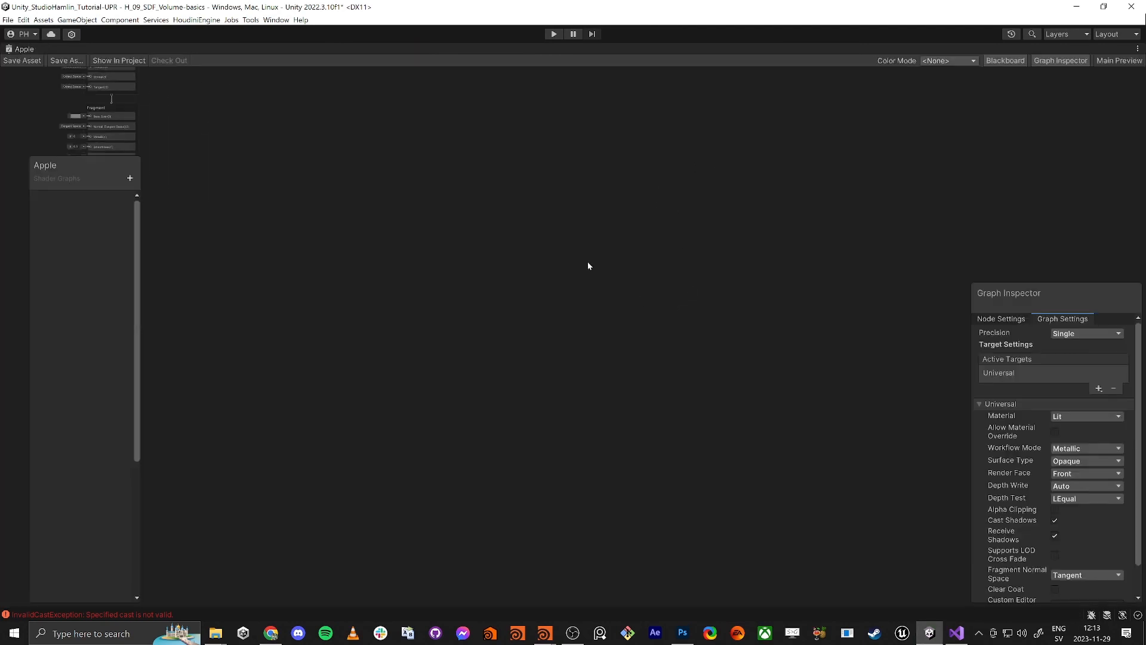
scroll(587, 263, down, 5)
middle_drag(569, 264, 747, 388)
mouse_move(430, 314)
middle_down()
mouse_move(737, 468)
mouse_move(645, 365)
middle_up()
scroll(737, 468, up, 6)
scroll(682, 404, up, 3)
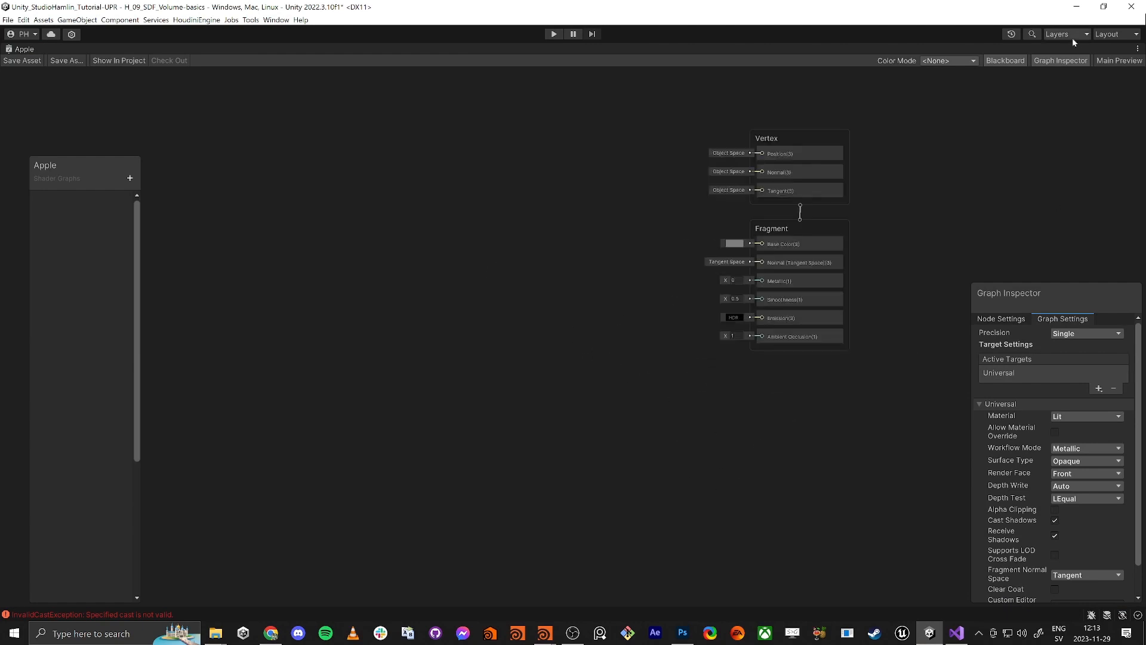
click(1060, 62)
click(1107, 64)
Use the apple_mesh model as the custom preview mesh and rotate it
right_click(907, 427)
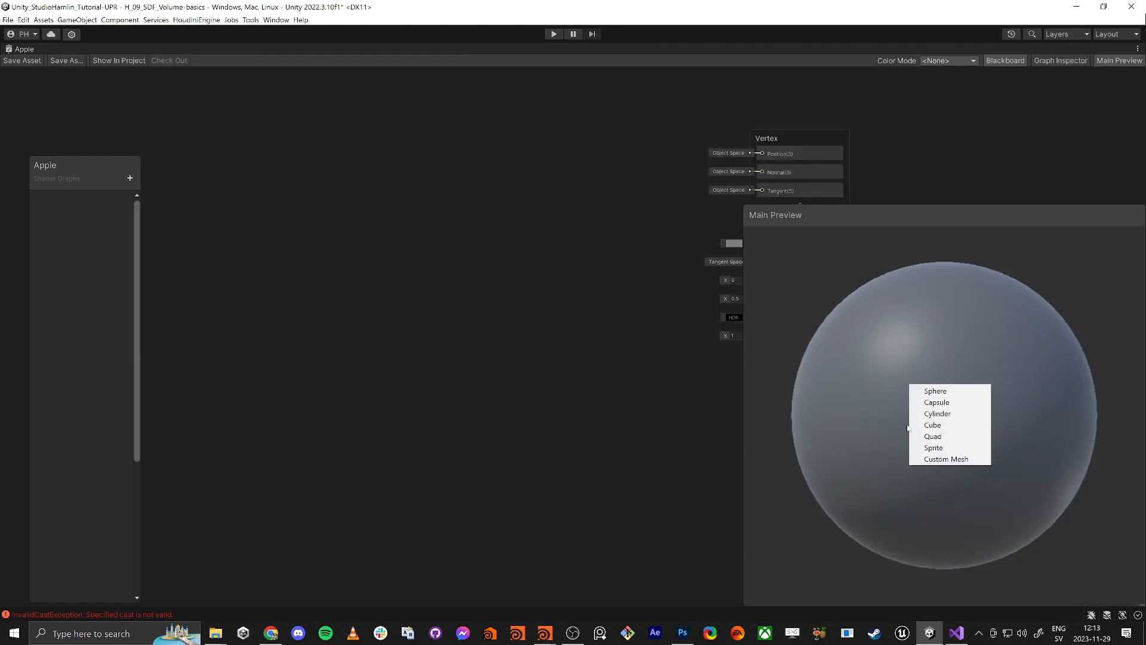
click(931, 458)
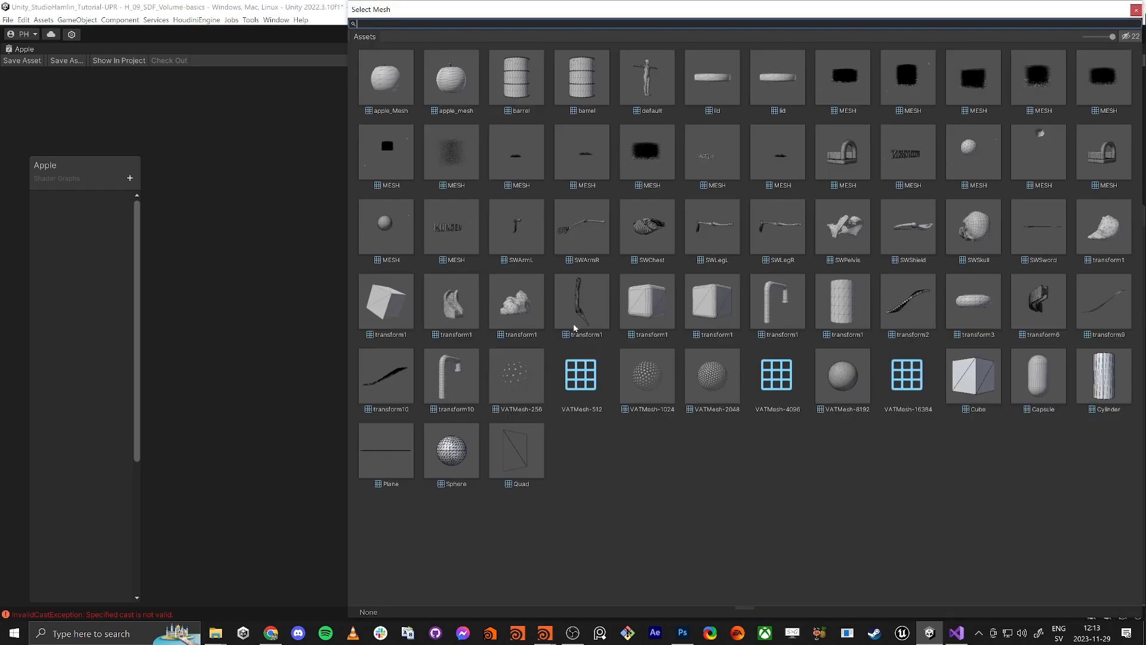
click(452, 88)
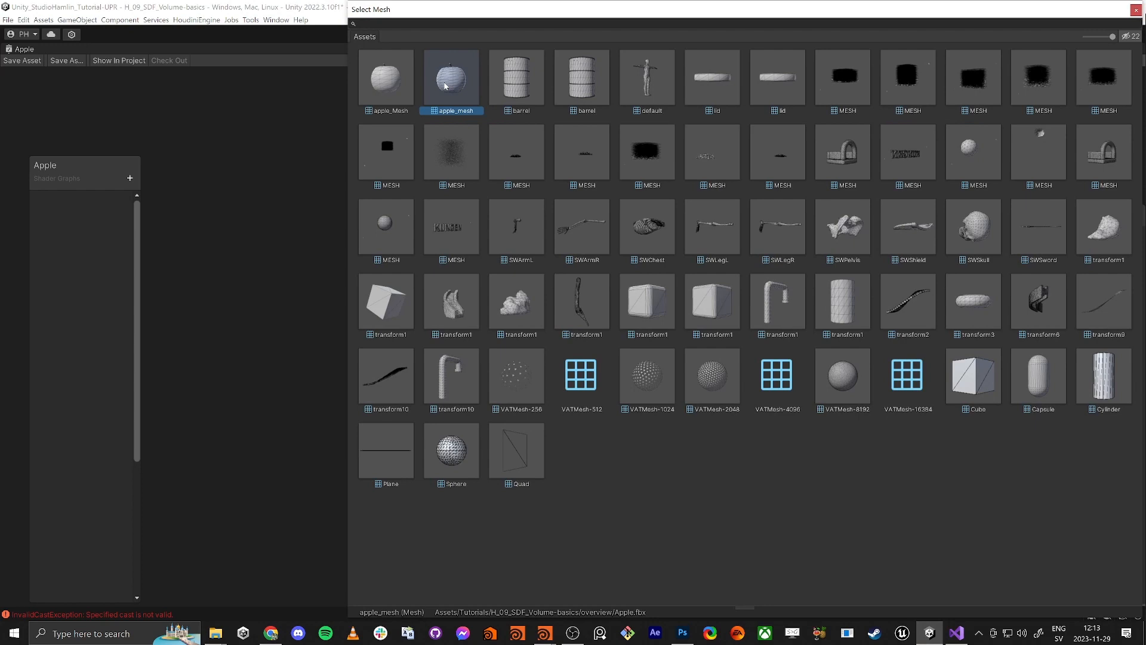
double_click(445, 86)
drag(921, 364, 862, 384)
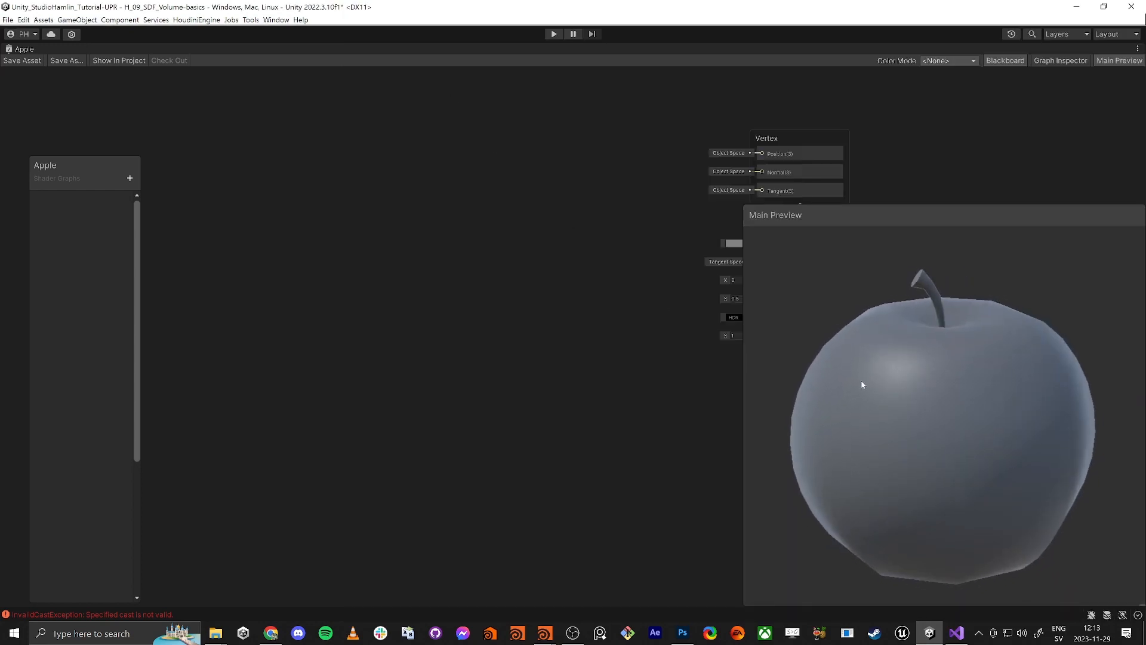
middle_drag(637, 358, 513, 408)
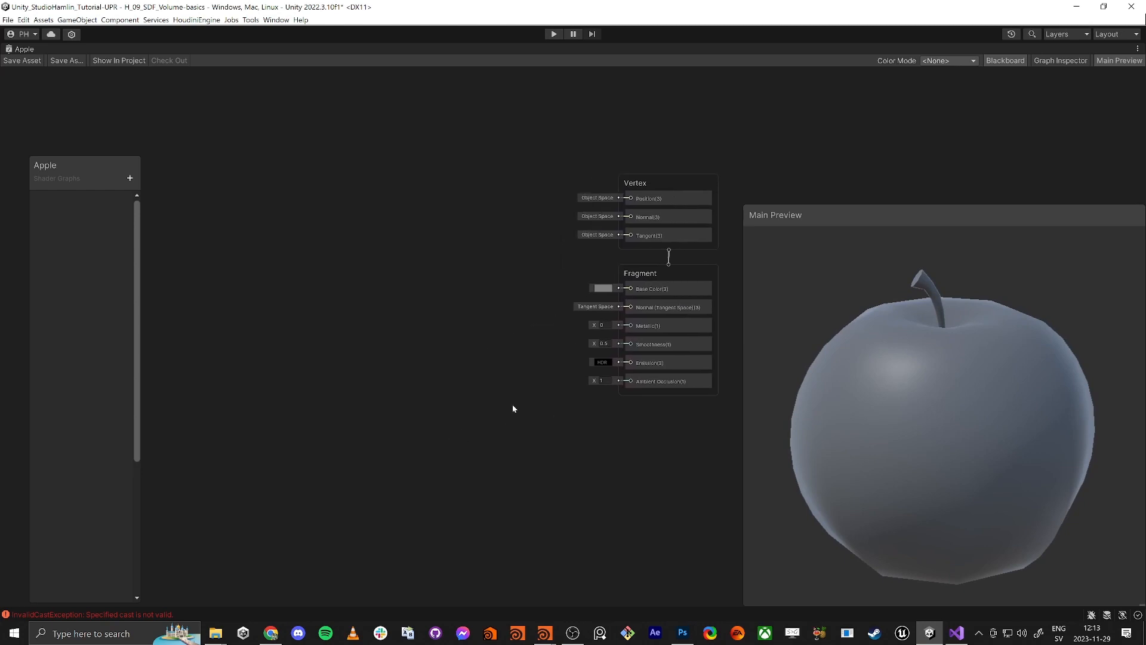
drag(748, 207, 747, 207)
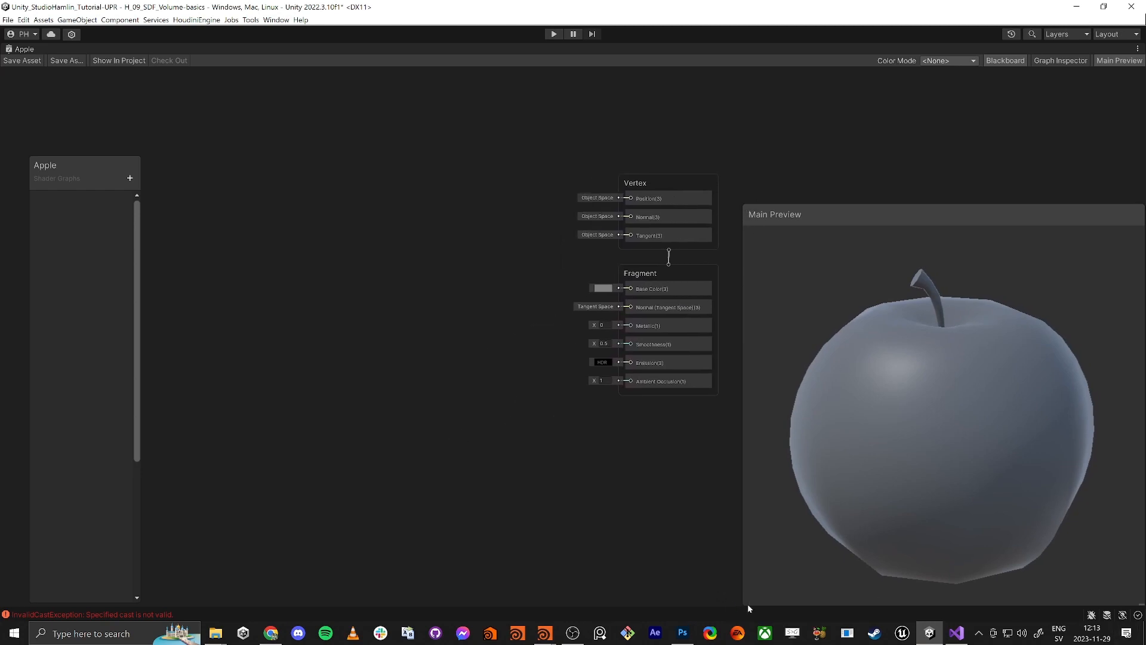
Shrink the preview window, move it to the lower right, and shift the canvas right
drag(959, 222, 801, 170)
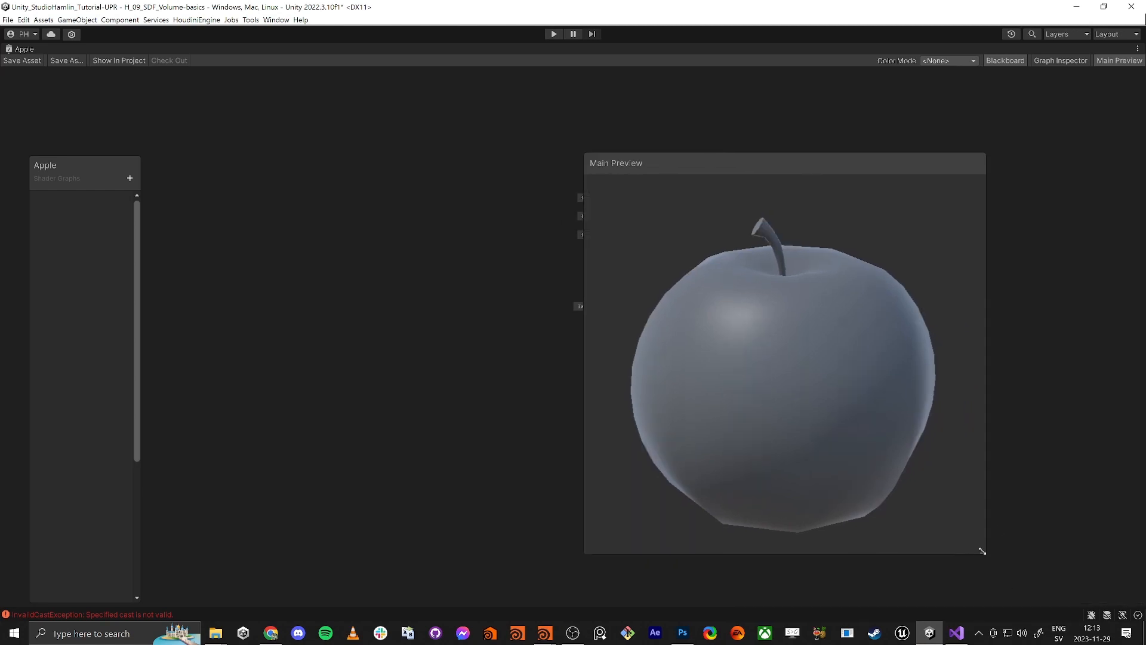
drag(982, 551, 852, 417)
drag(708, 164, 998, 355)
middle_drag(629, 462, 764, 456)
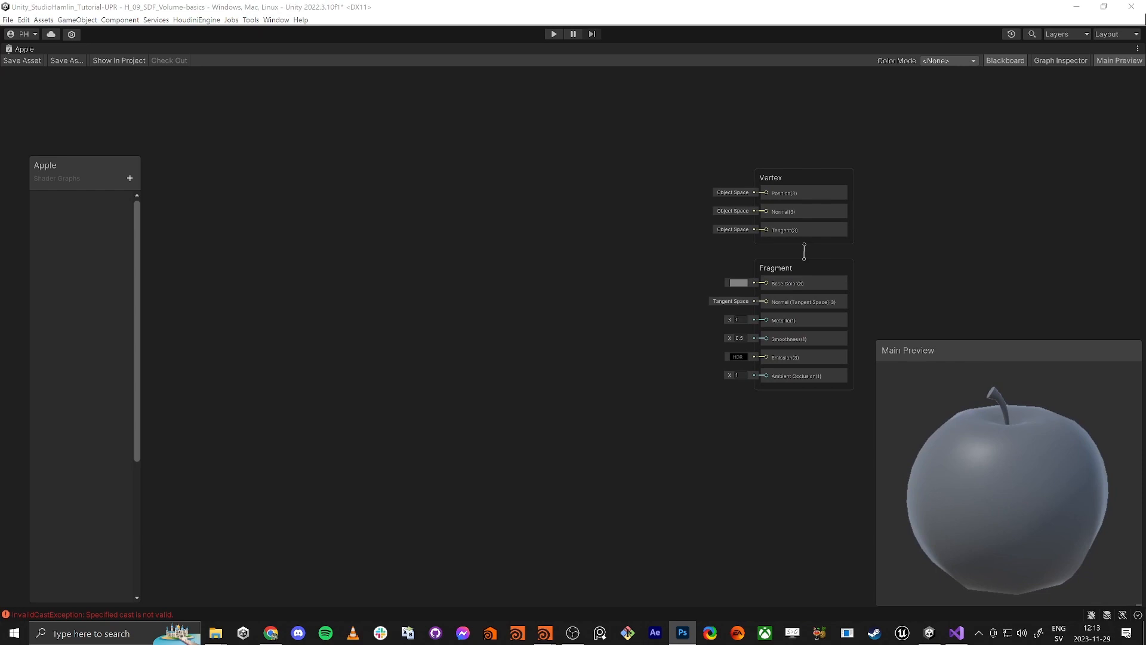
Add a Tiling And Offset node and move it up and left
click(370, 268)
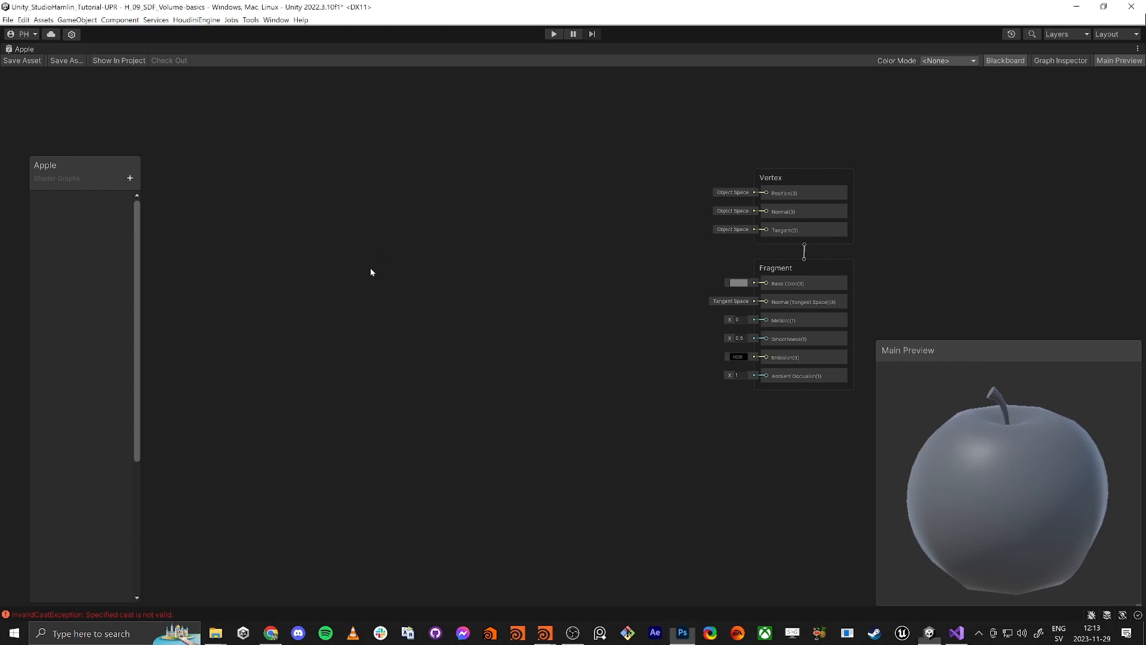
key(space)
text(tili)
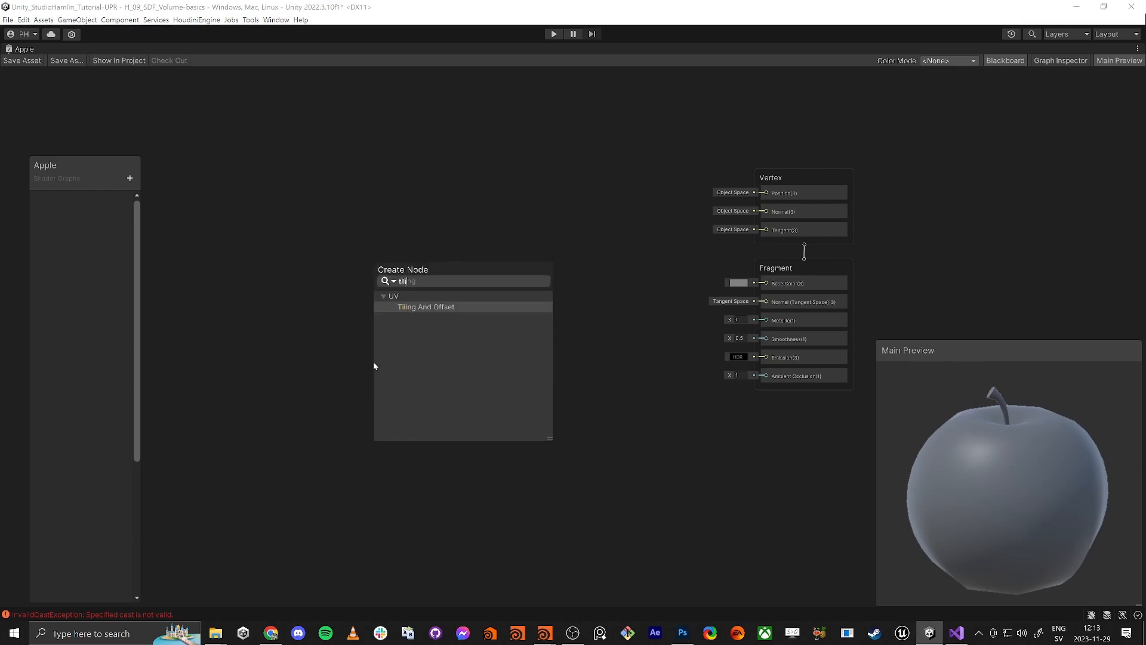
key(Return)
drag(429, 383, 355, 337)
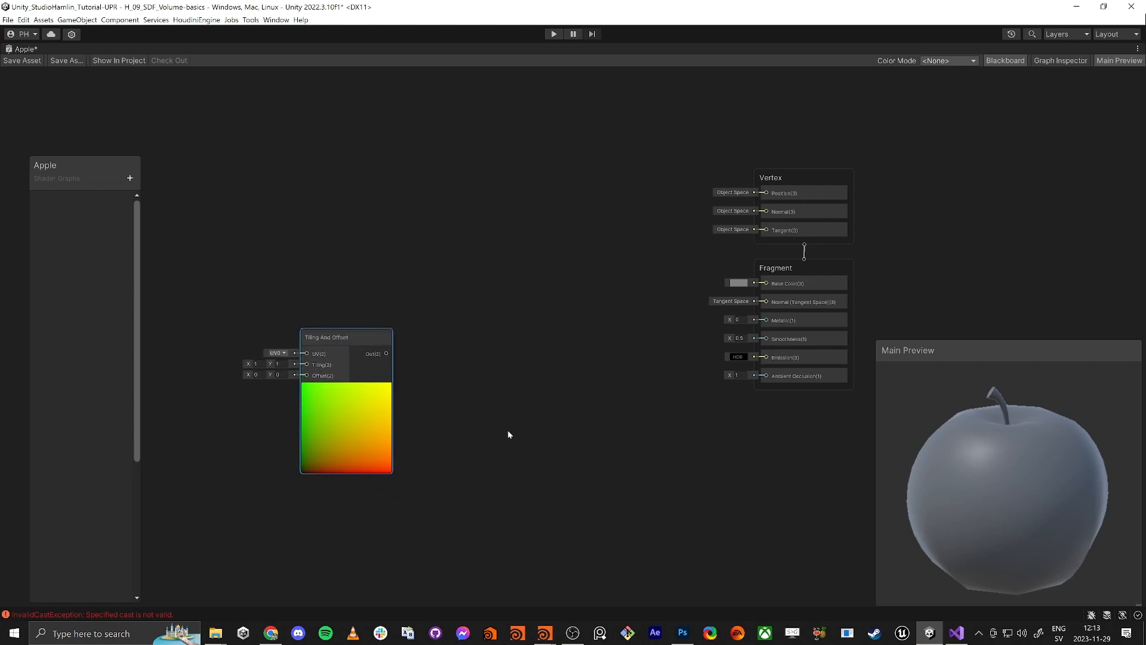
click(511, 429)
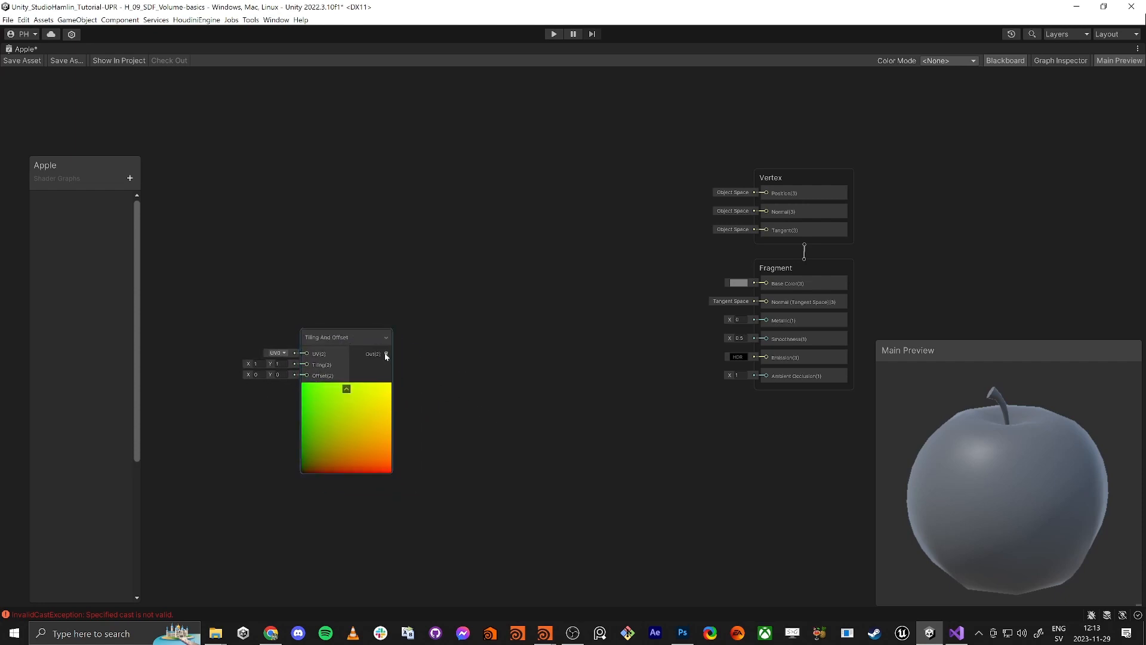
Add a Simple Noise node and feed the Tiling And Offset output into its UV
key(space)
text(sim)
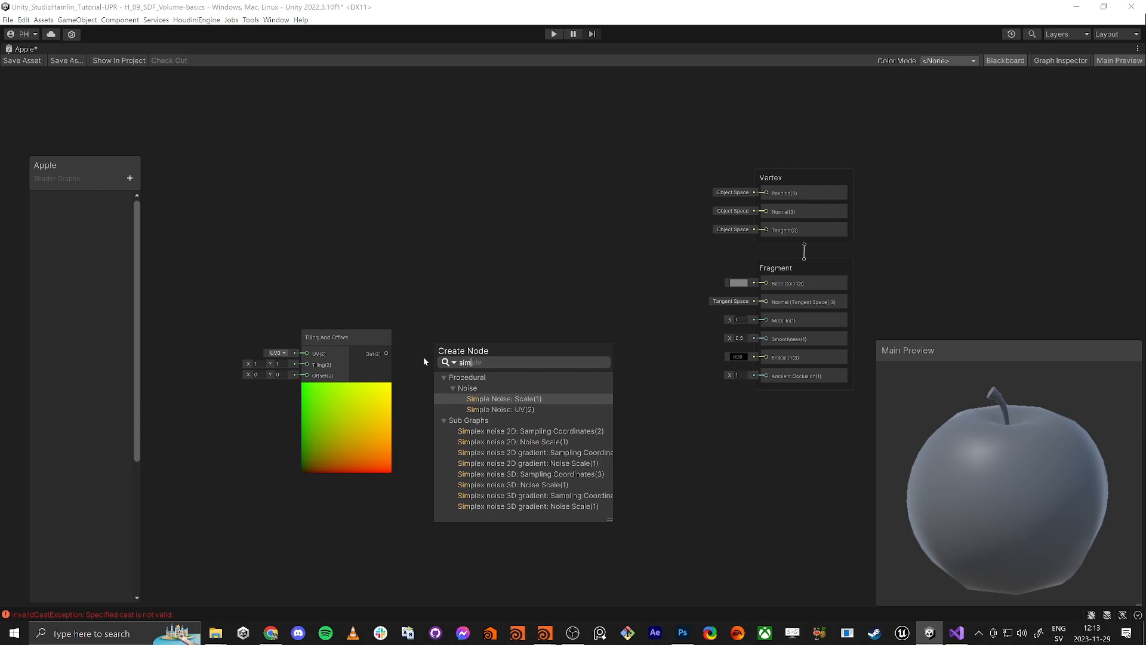
text(ple )
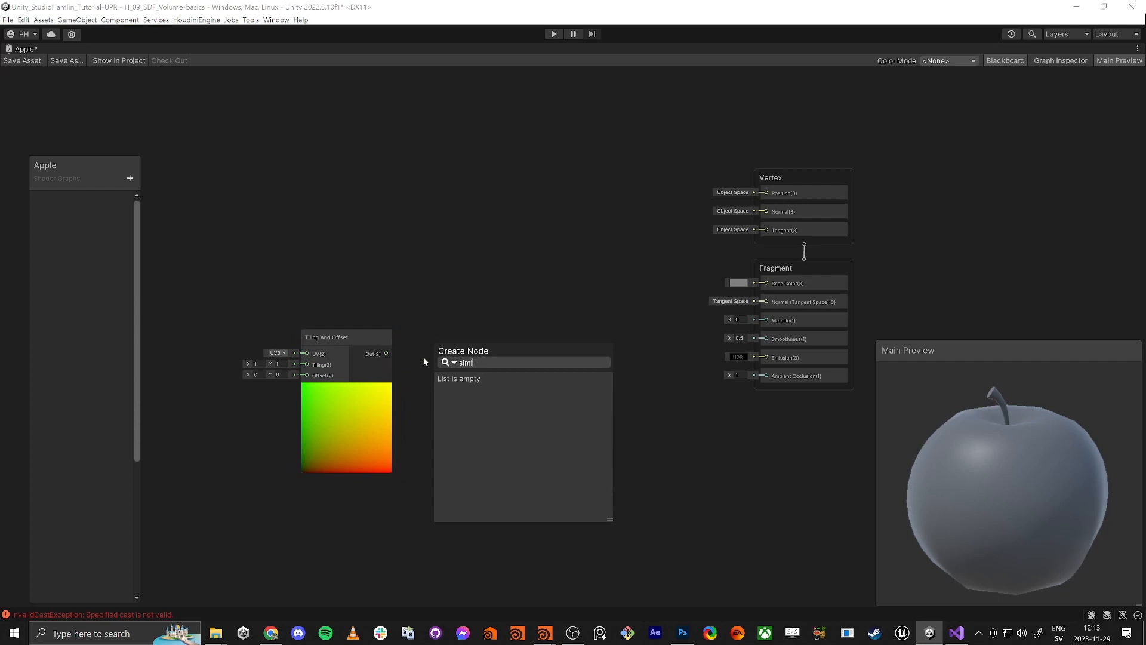
text(noise)
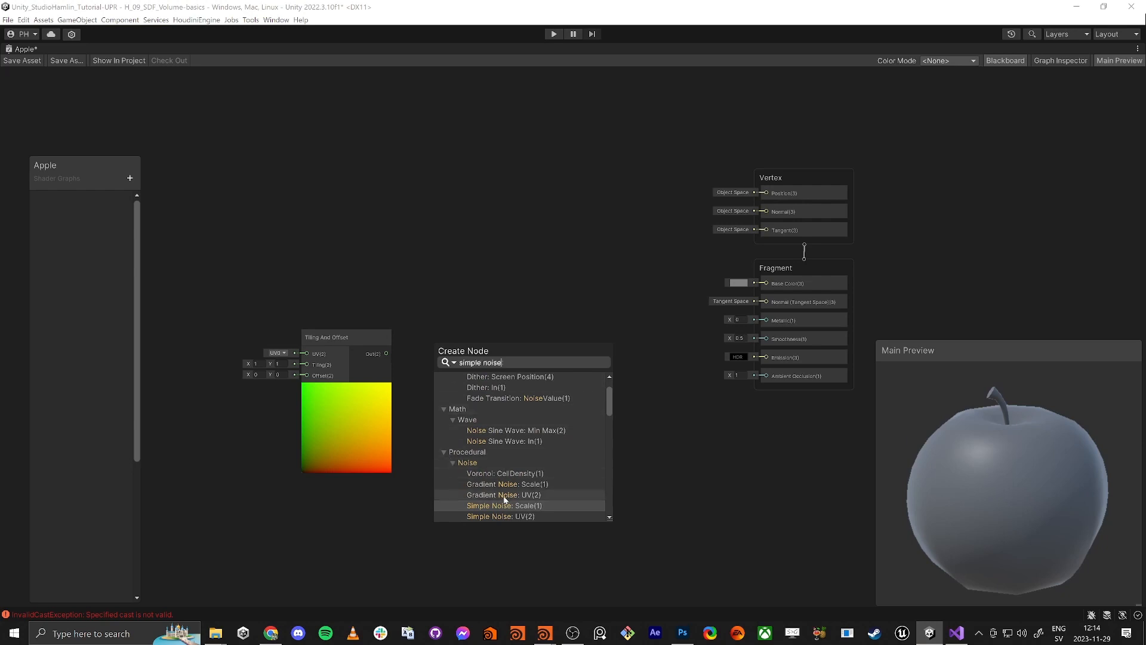
drag(512, 365, 369, 345)
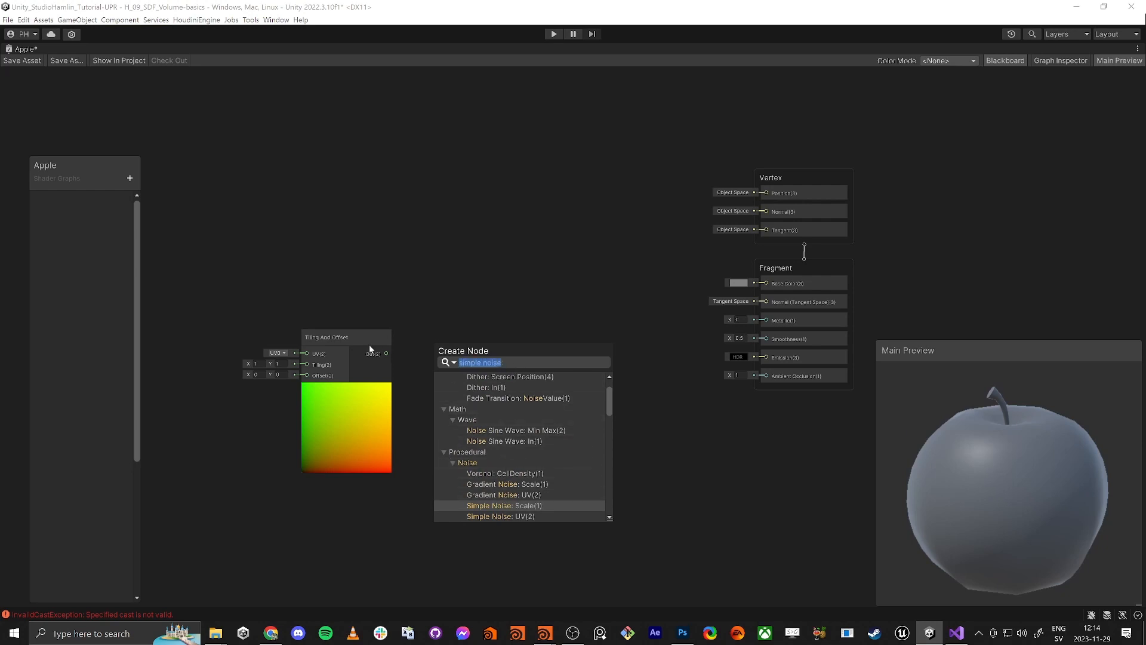
click(504, 287)
key(space)
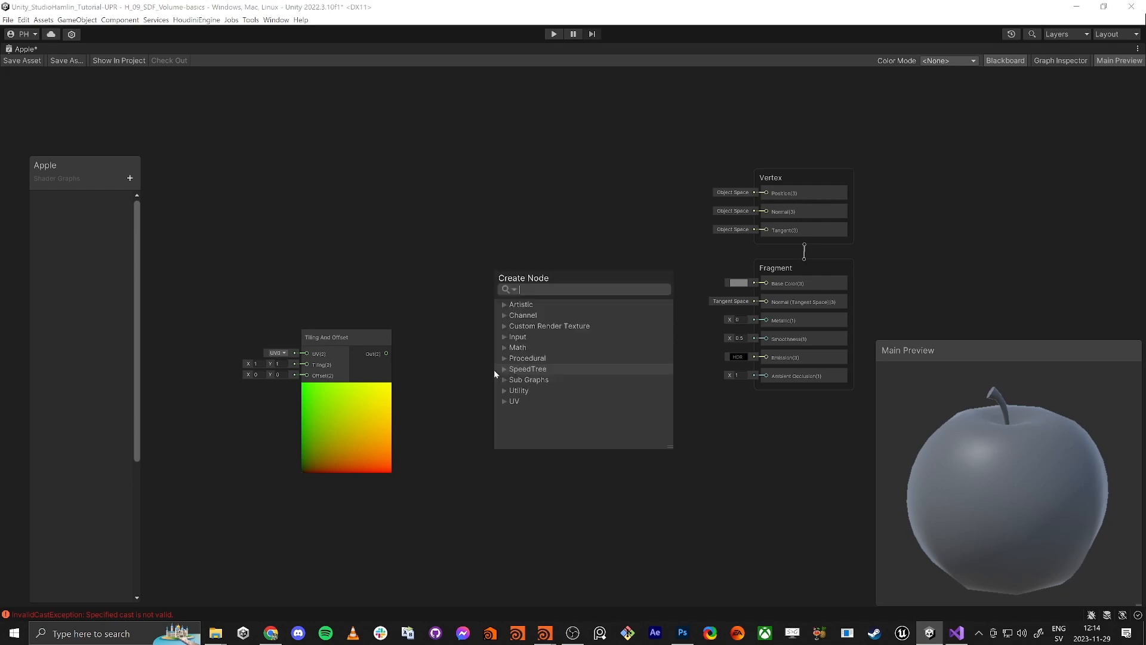
key(Return)
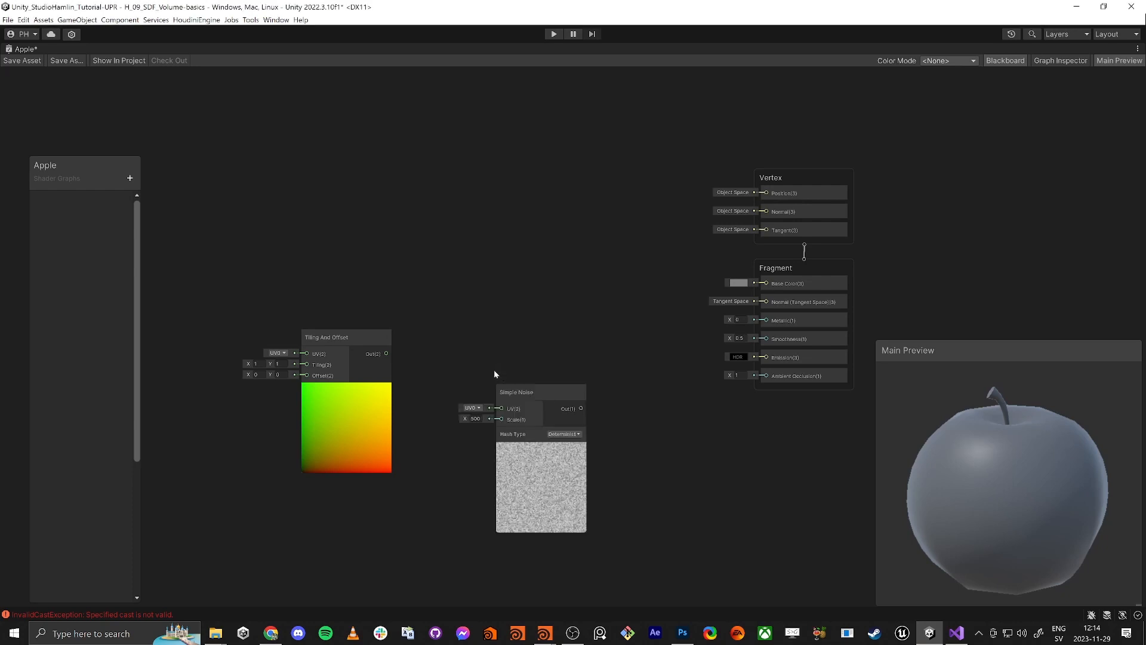
drag(506, 413, 386, 353)
Set noise Scale to 20 and Tiling X to 6.73, and wire the noise into Base Color
drag(531, 391, 518, 346)
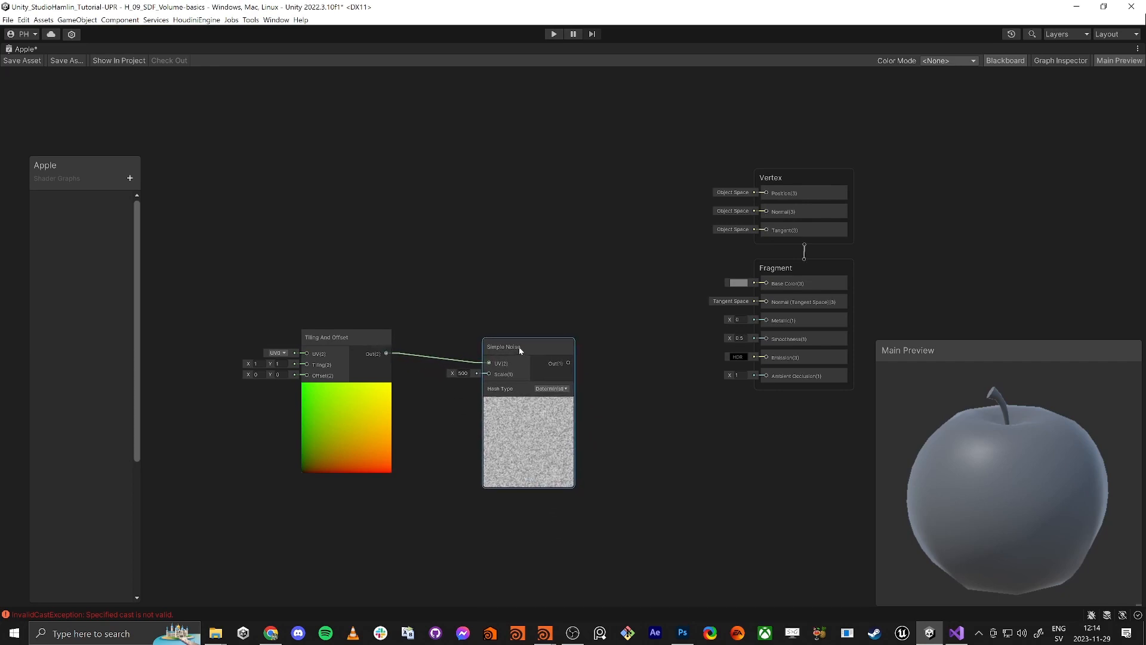
click(466, 374)
text(20)
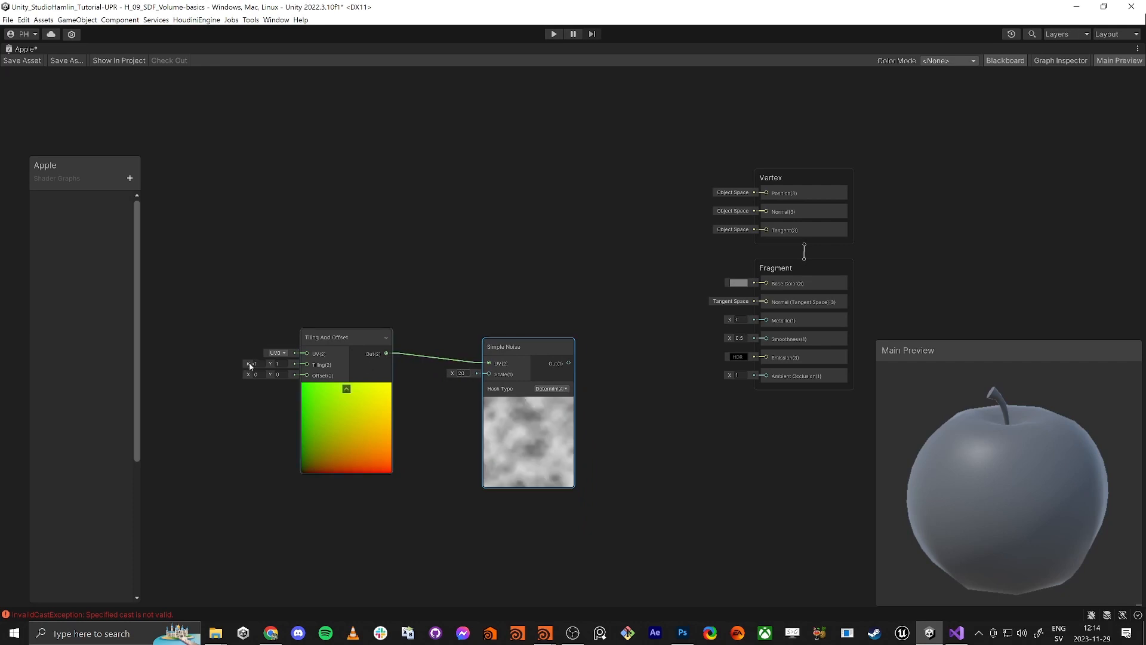
drag(249, 369, 349, 358)
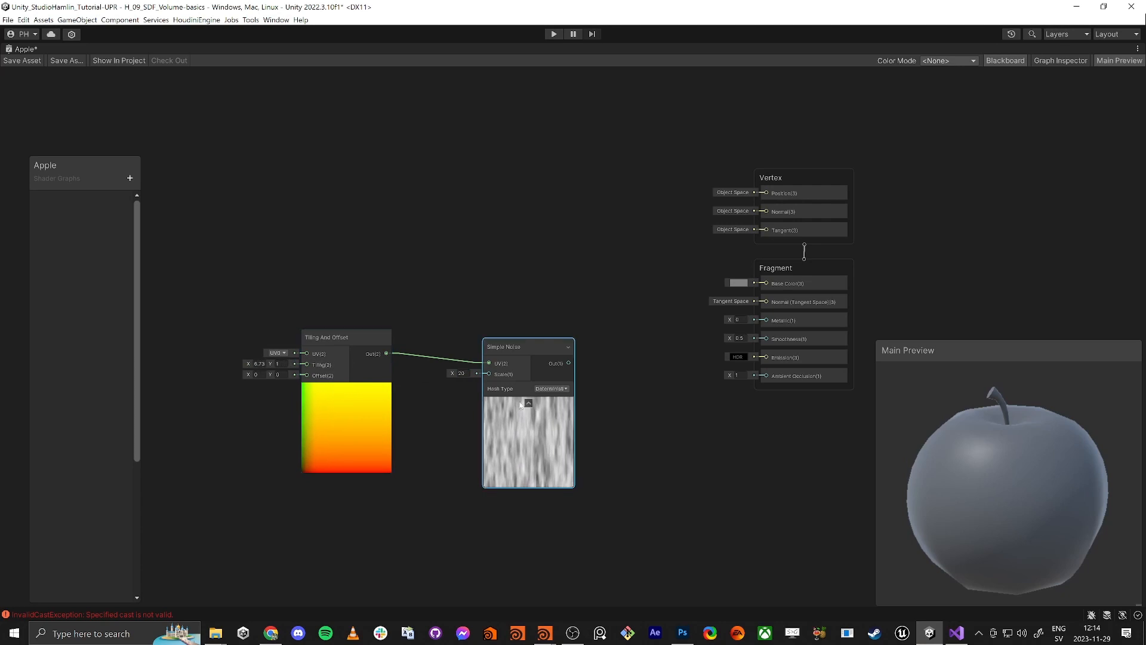
drag(568, 363, 765, 284)
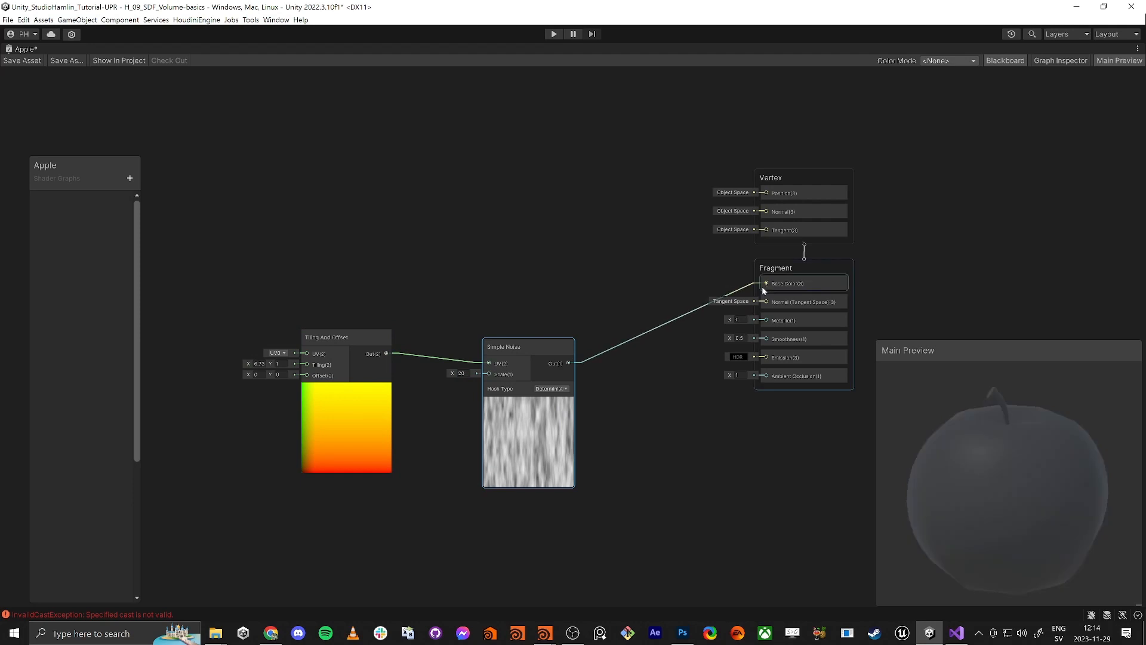
Check the streaky apple preview and line up the Simple Noise and Tiling And Offset nodes
mouse_move(1019, 498)
mouse_down()
mouse_move(943, 451)
mouse_move(1058, 539)
mouse_move(1013, 492)
mouse_up()
middle_drag(701, 478, 739, 446)
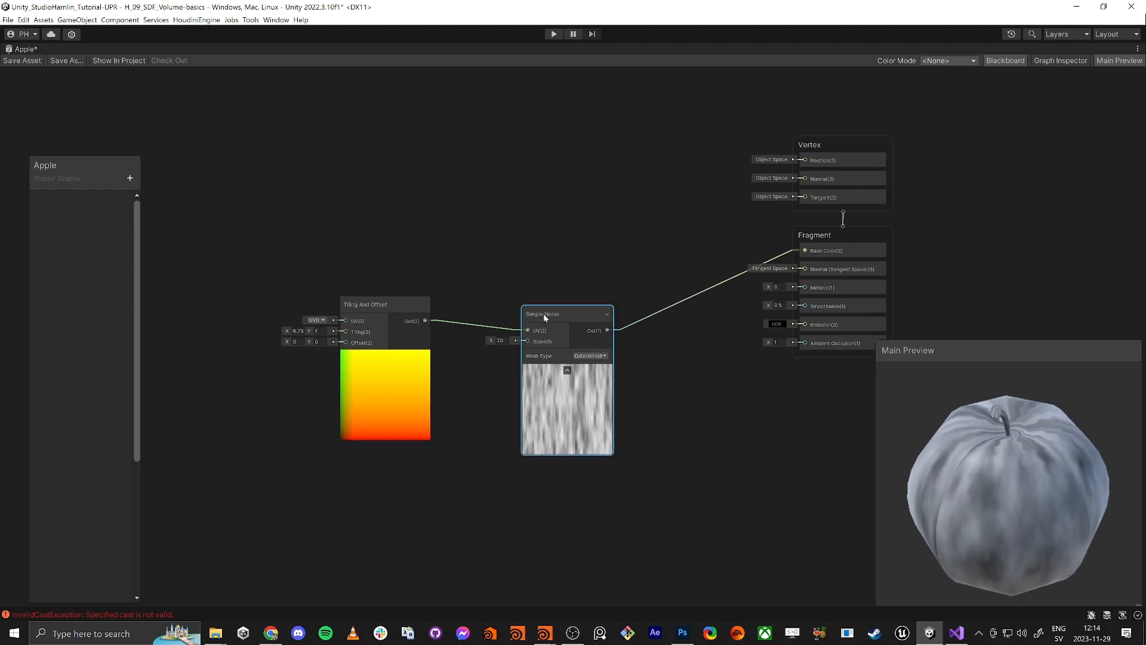
drag(543, 313, 515, 305)
drag(349, 269, 531, 338)
drag(517, 309, 420, 350)
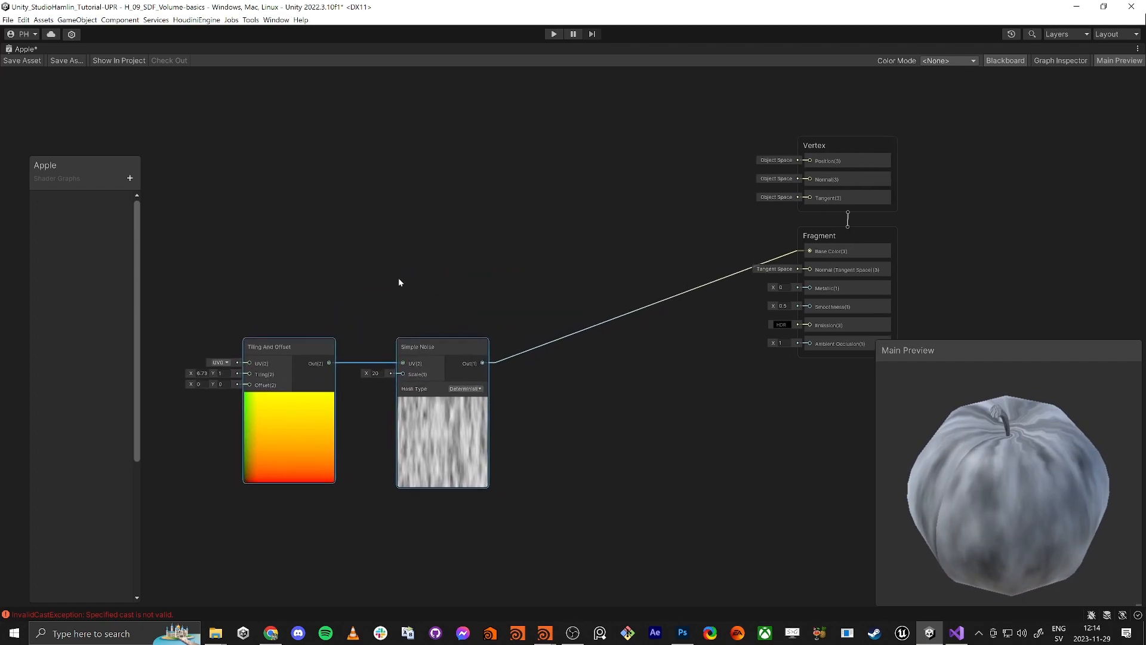
Add a Color property named 'Color 1' in the Blackboard
middle_drag(399, 278, 540, 263)
click(540, 263)
drag(72, 168, 143, 103)
click(200, 113)
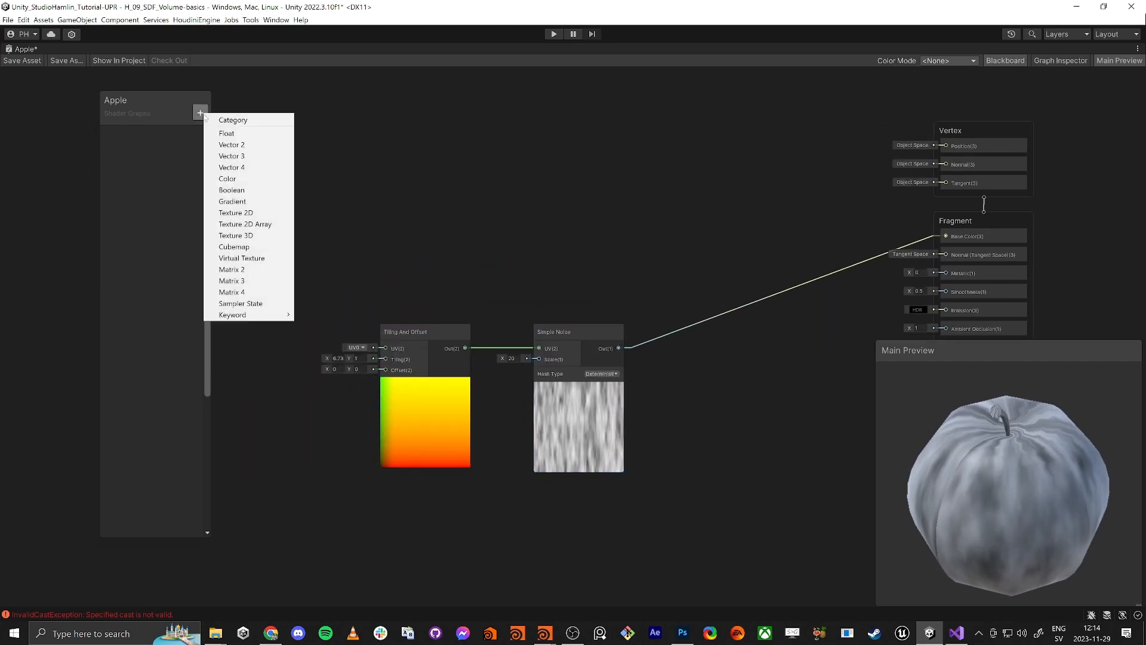
click(236, 180)
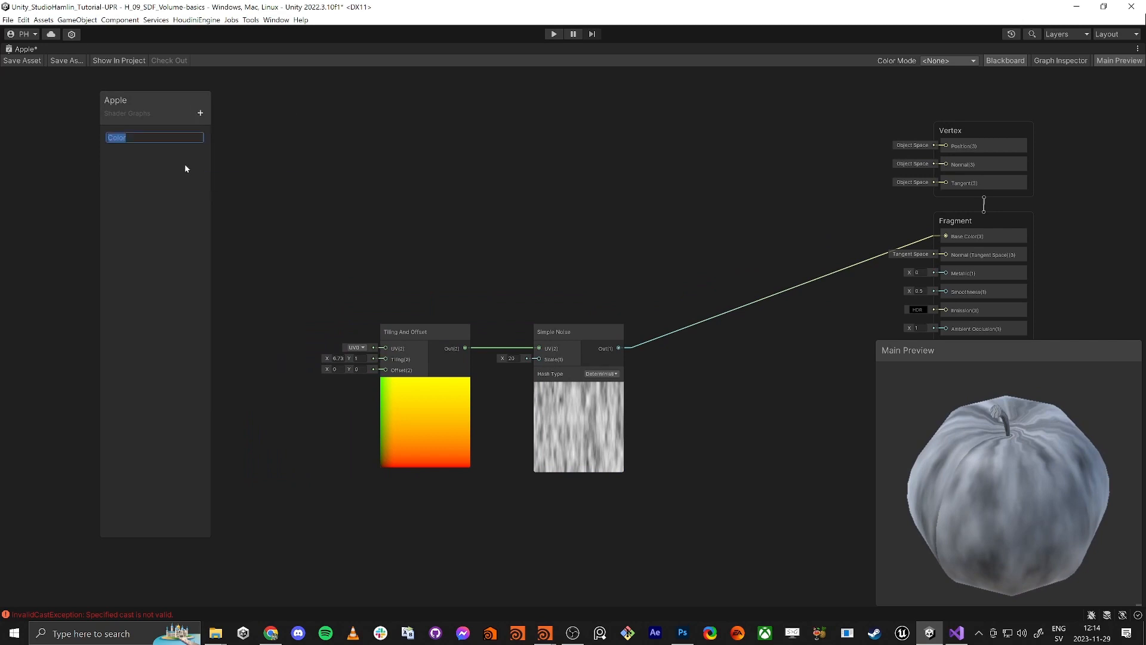
text(Color 1)
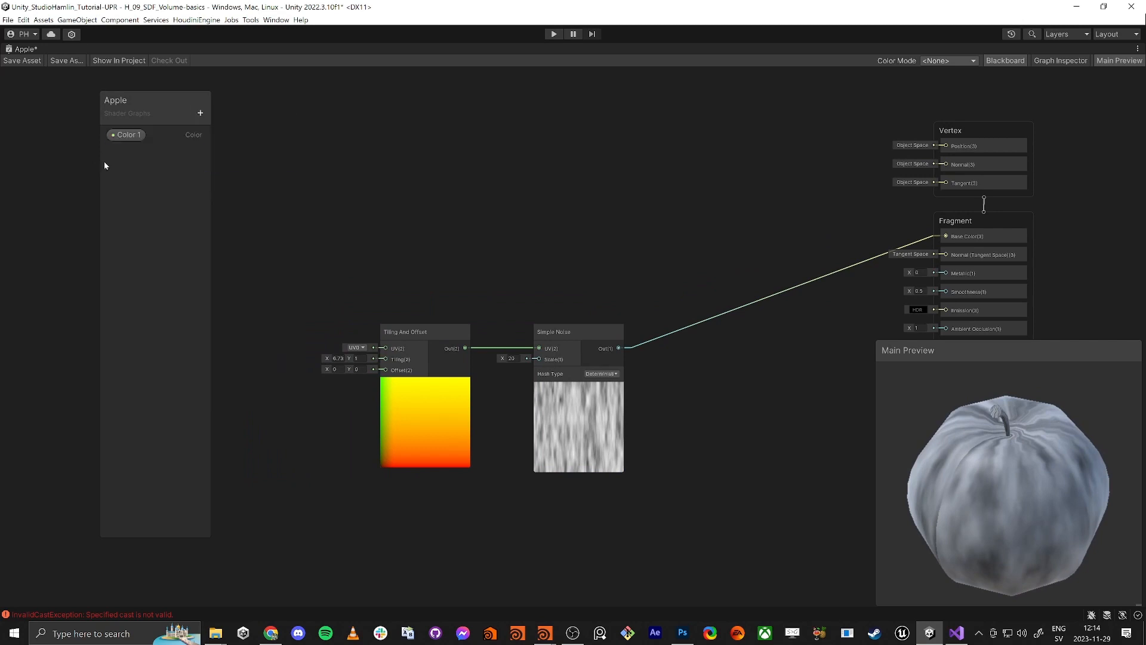
key(Return)
Duplicate Color 1 twice and rename the copies 'Color 2' and 'Color Wood'
key(ctrl+d)
key(ctrl+d)
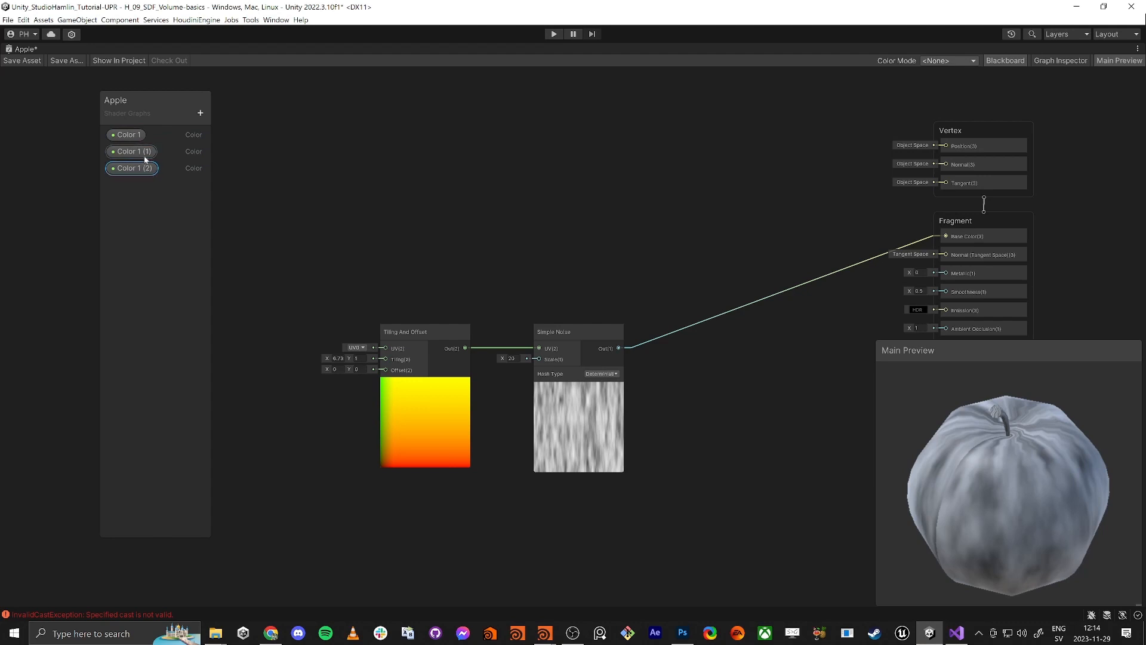
double_click(146, 154)
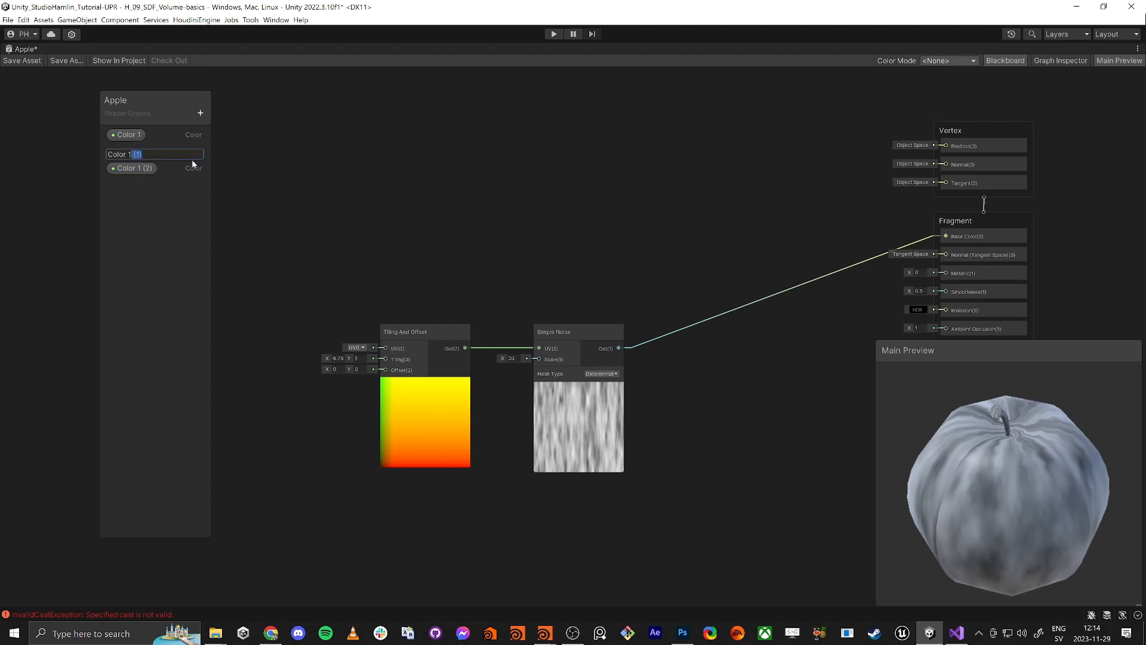
key(Return)
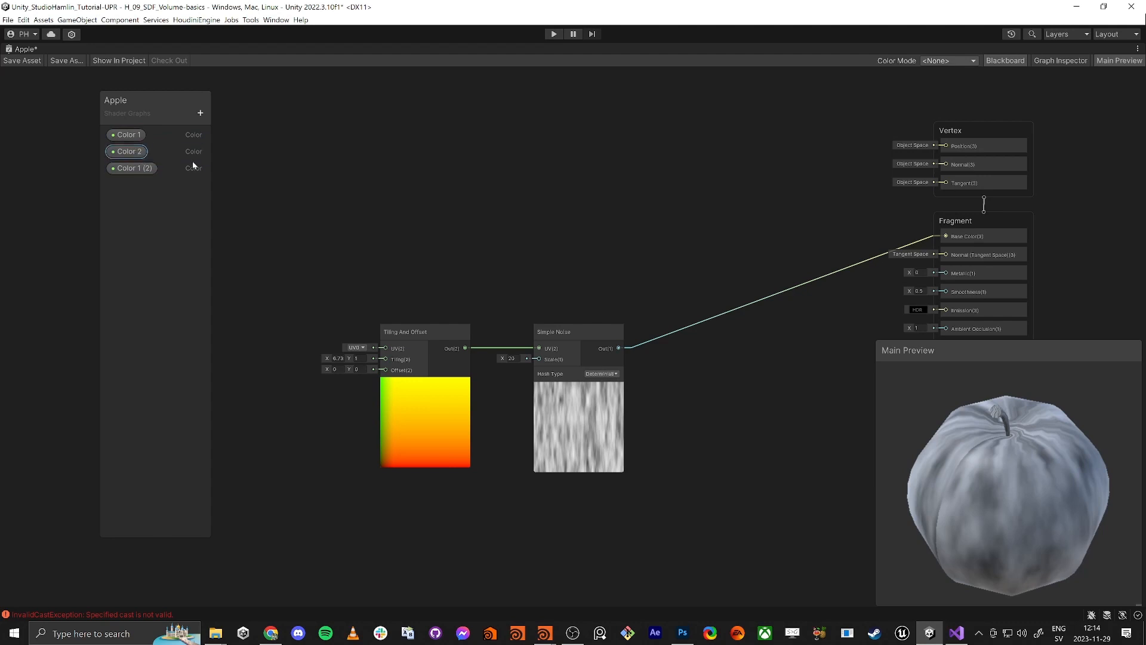
double_click(134, 170)
drag(129, 172, 188, 176)
text(Wood)
key(Return)
Place Color 1, Color 2 and Color Wood as nodes on the graph
drag(999, 412, 984, 381)
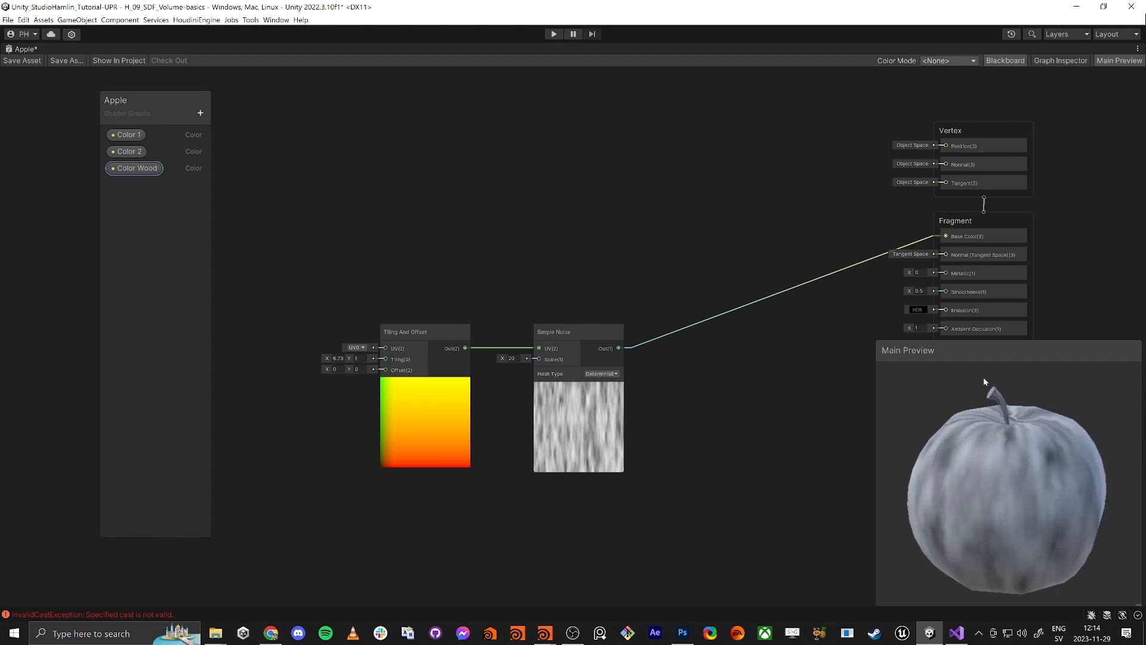
drag(130, 138, 328, 183)
drag(168, 169, 753, 513)
drag(310, 149, 335, 157)
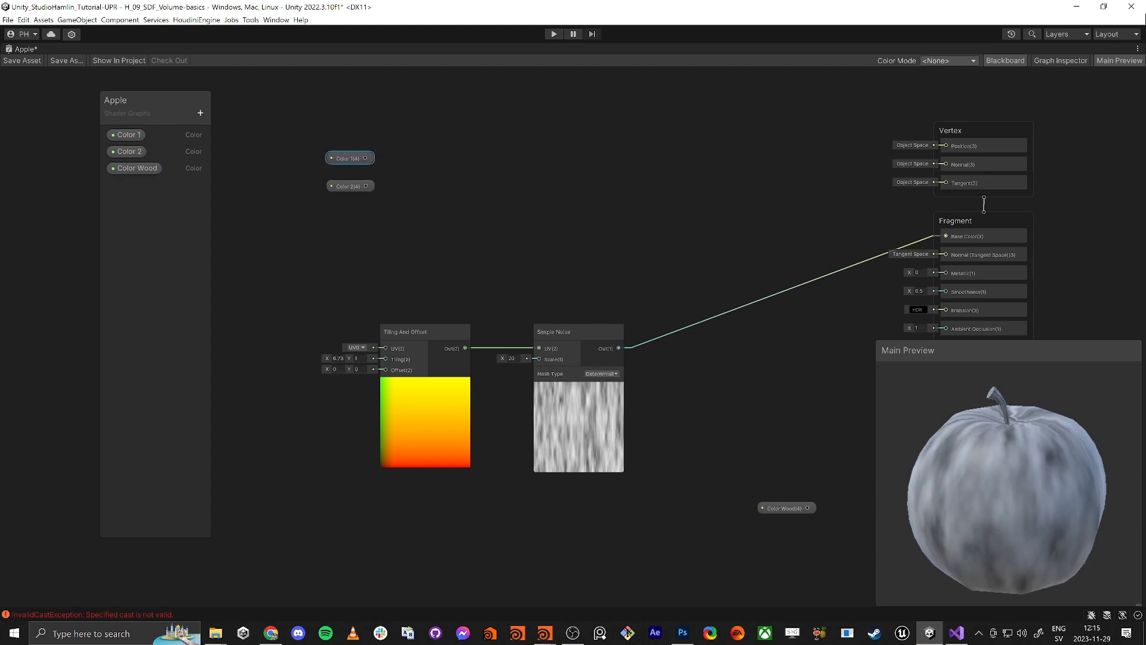
Add a Vertex Color node and feed it into Base Color, showing red-green apple colours
key(alt+Tab)
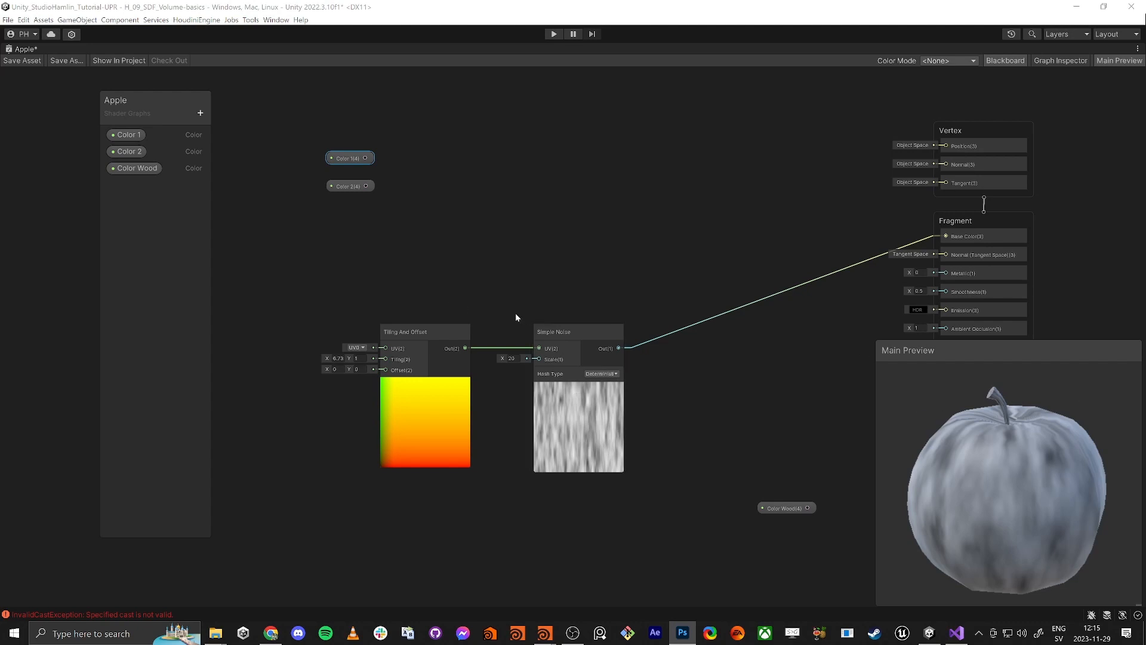
click(298, 572)
key(space)
text(verte)
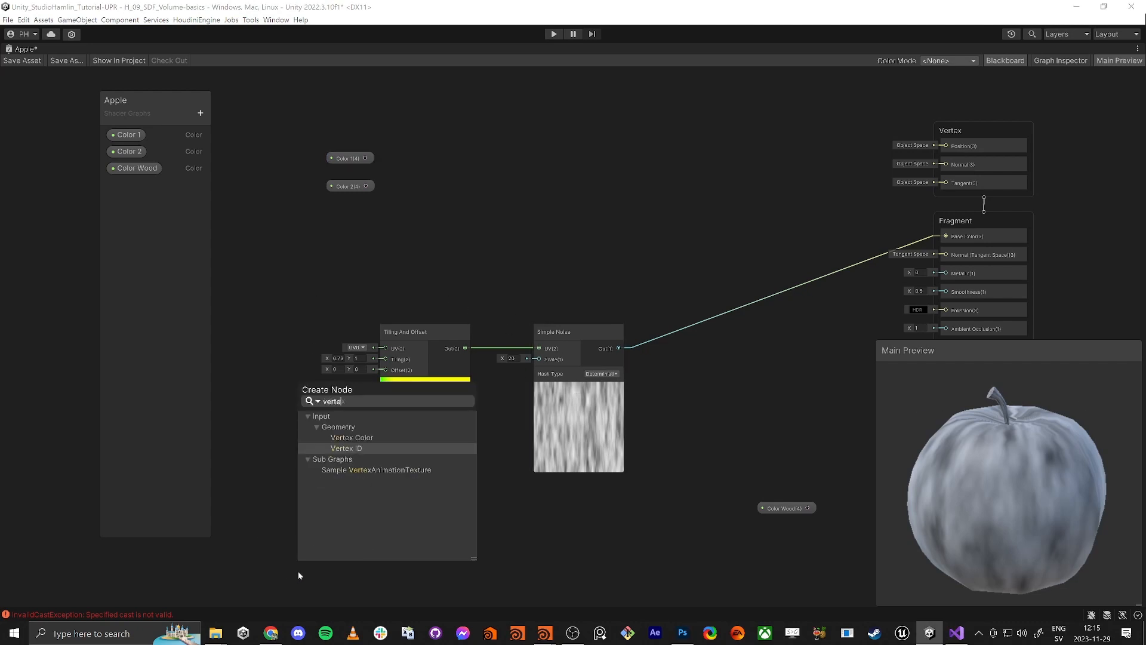
key(Up)
key(Return)
middle_drag(334, 554, 367, 445)
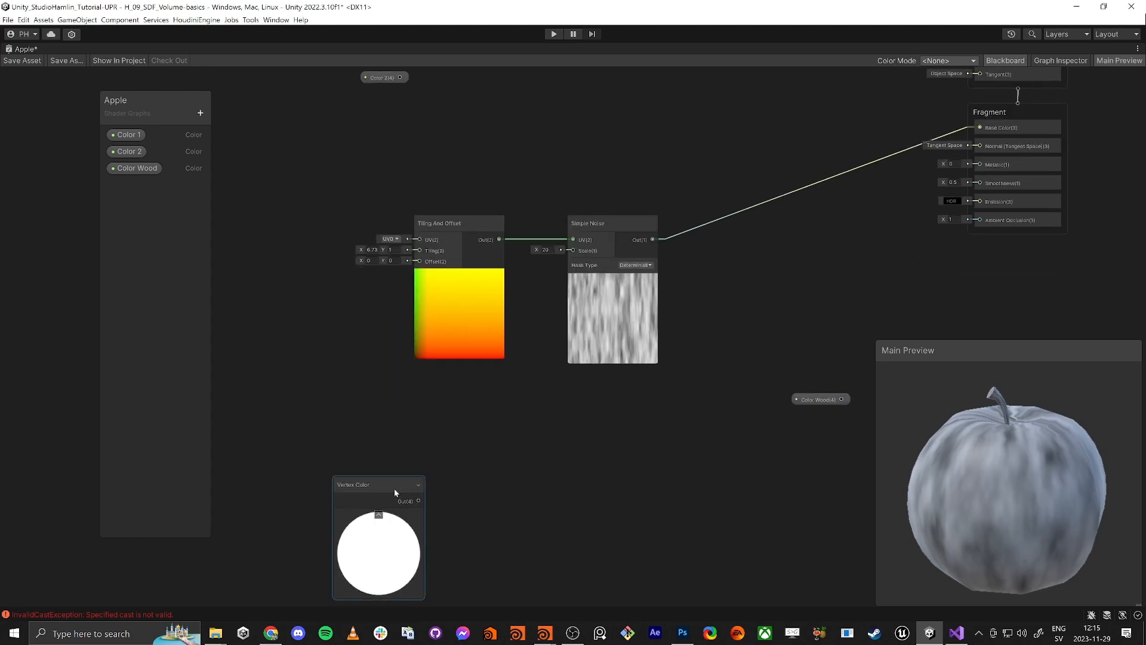
drag(394, 491, 979, 205)
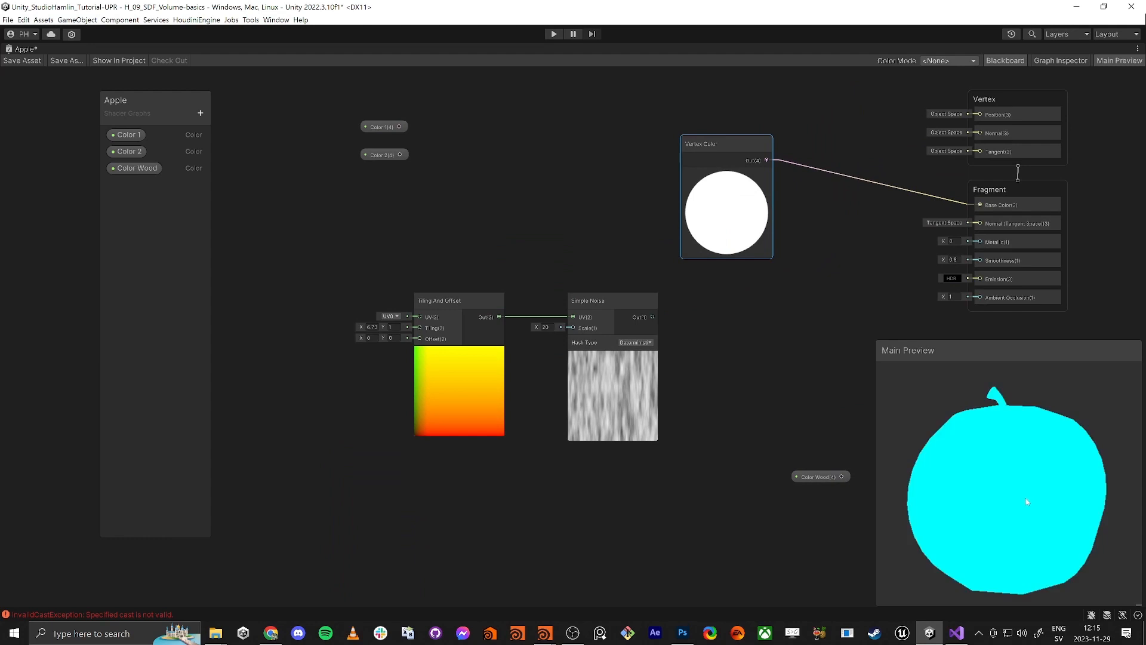
drag(1026, 497, 1001, 508)
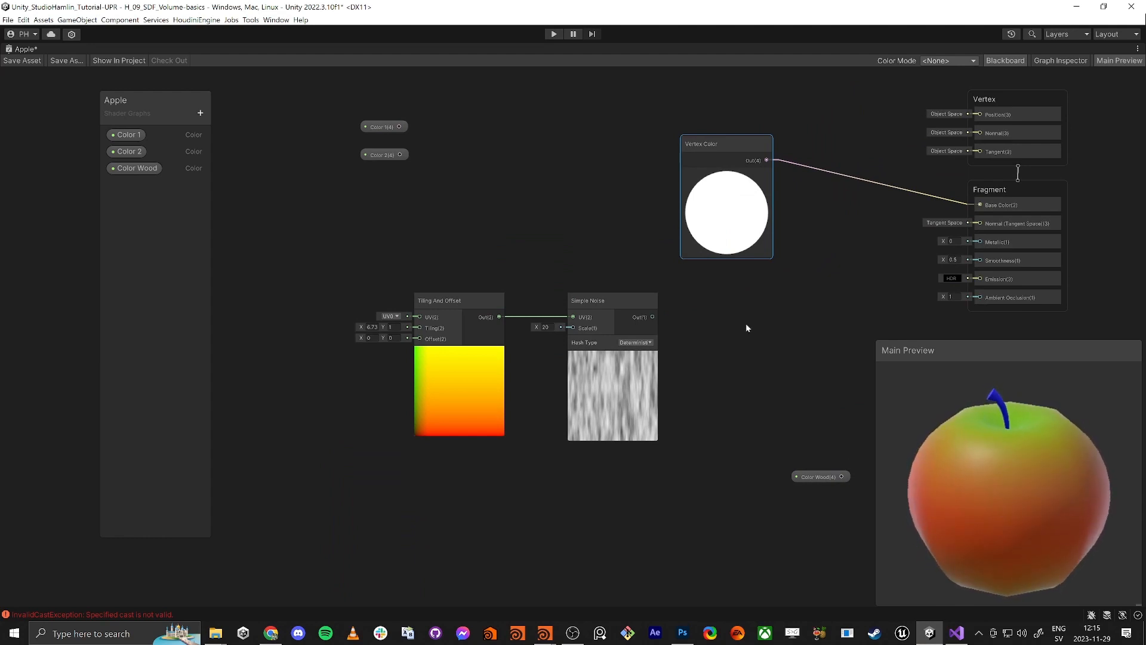
Delete the Tiling And Offset, Simple Noise and Color Wood nodes
middle_drag(746, 328, 645, 330)
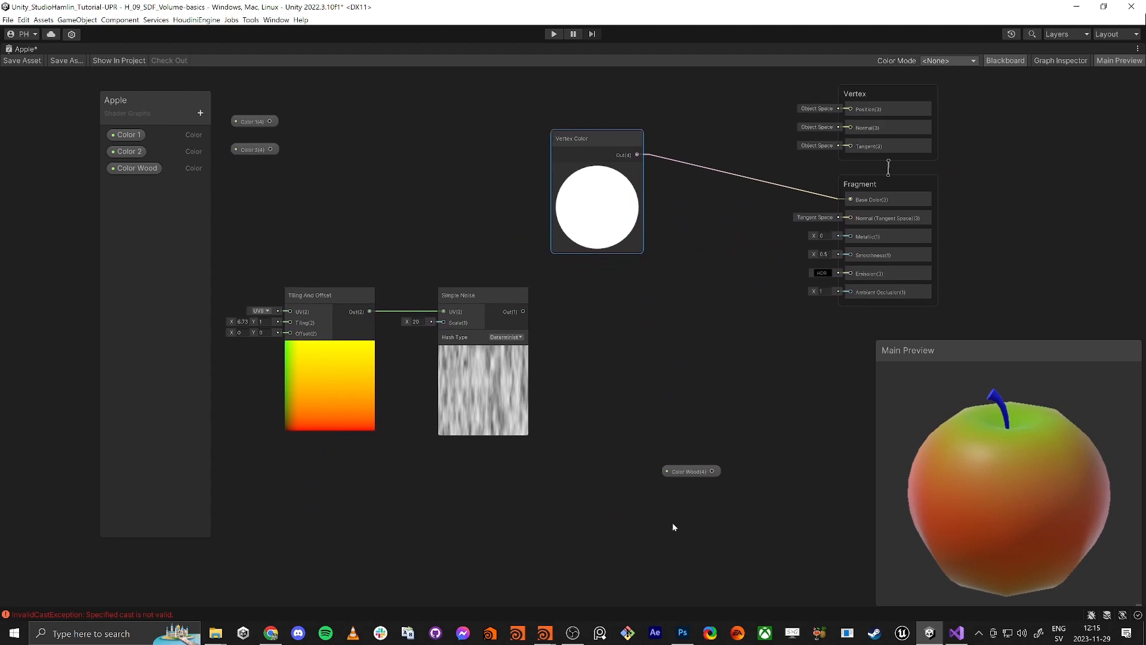
scroll(672, 527, down, 1)
drag(754, 526, 356, 340)
key(Delete)
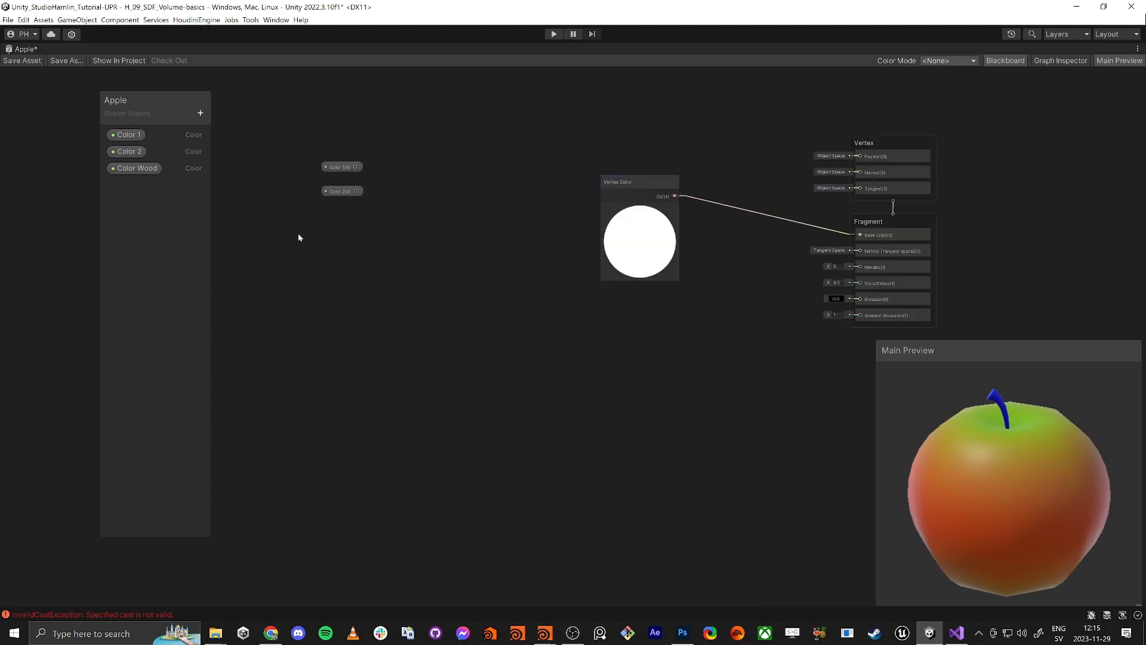
Add a Multiply node taking Color 1 in A and Vertex Color in B
drag(627, 183, 550, 228)
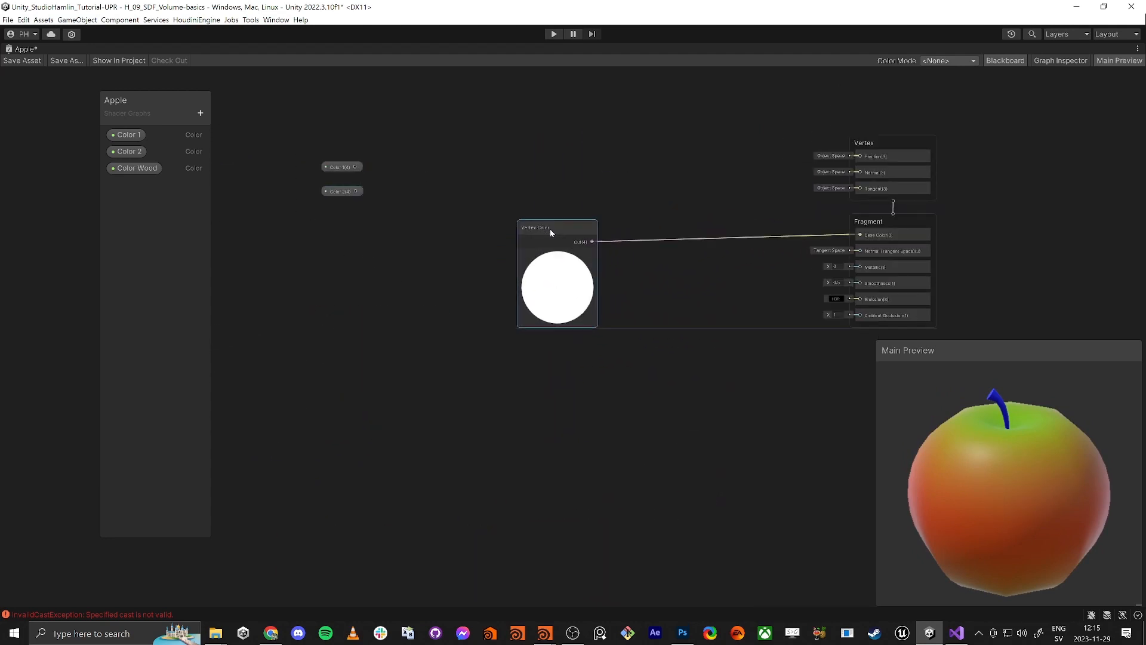
middle_drag(604, 266, 592, 361)
drag(525, 323, 481, 337)
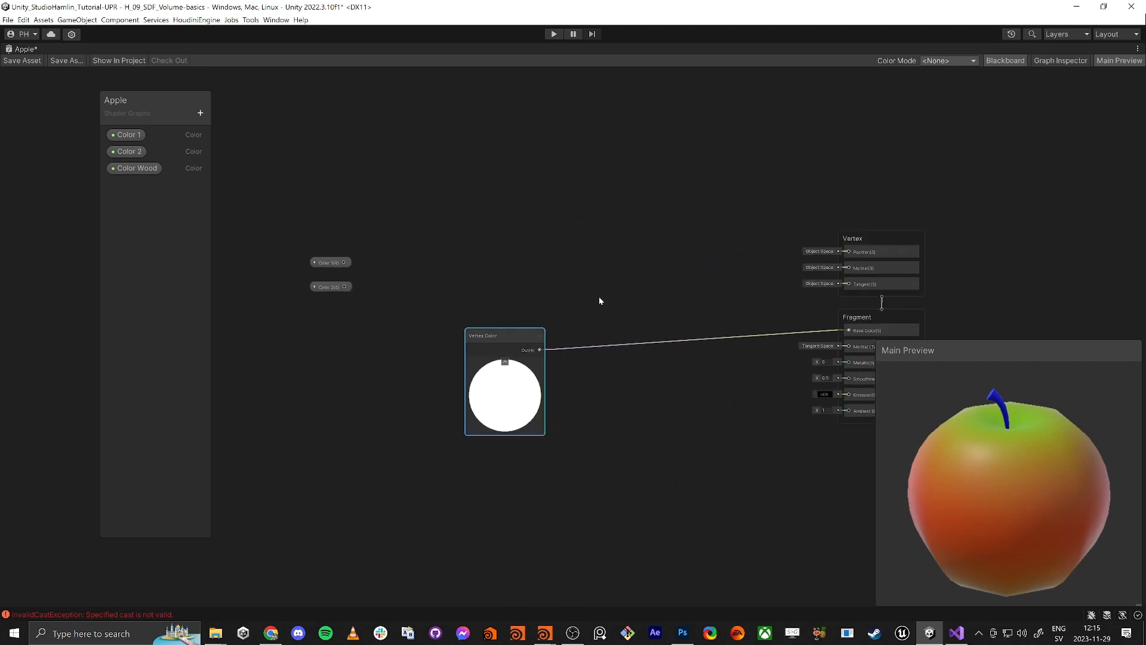
key(space)
text(multiply)
key(Return)
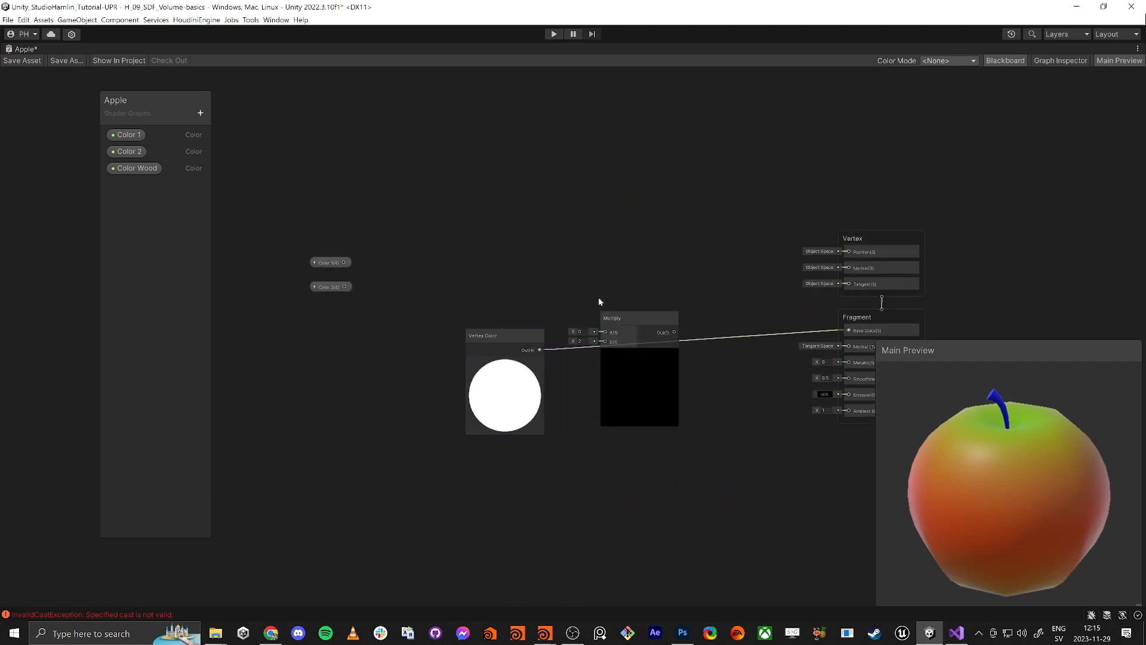
drag(539, 350, 604, 342)
drag(604, 332, 344, 262)
Show the Color 1 property settings in the Graph Inspector and resize the panel
click(130, 135)
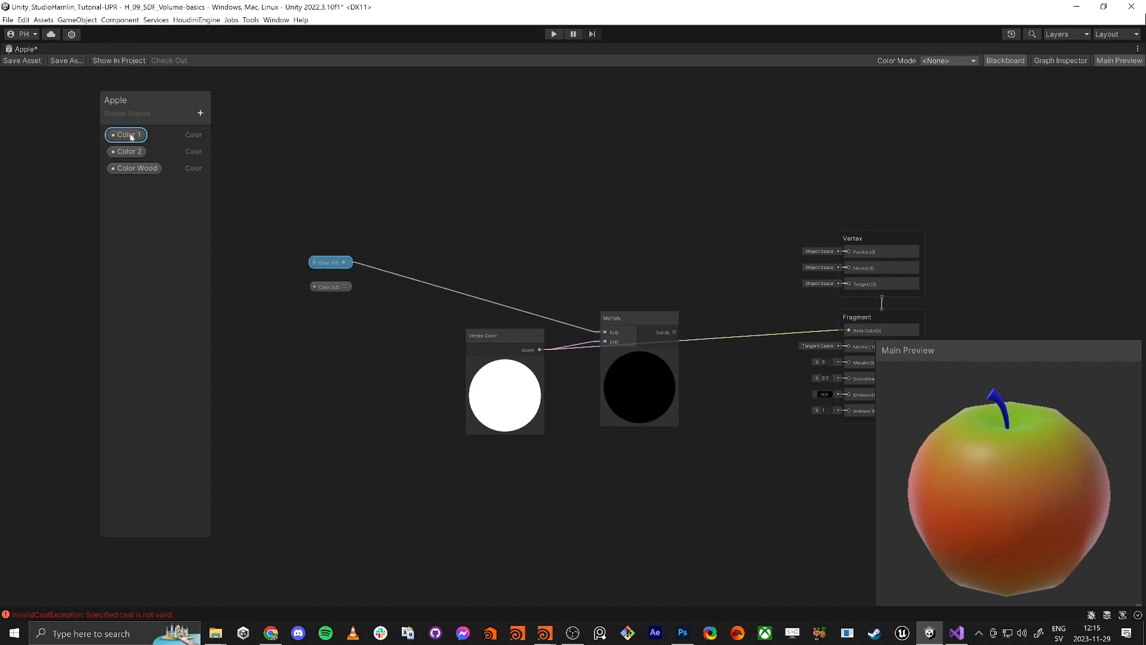
click(1061, 60)
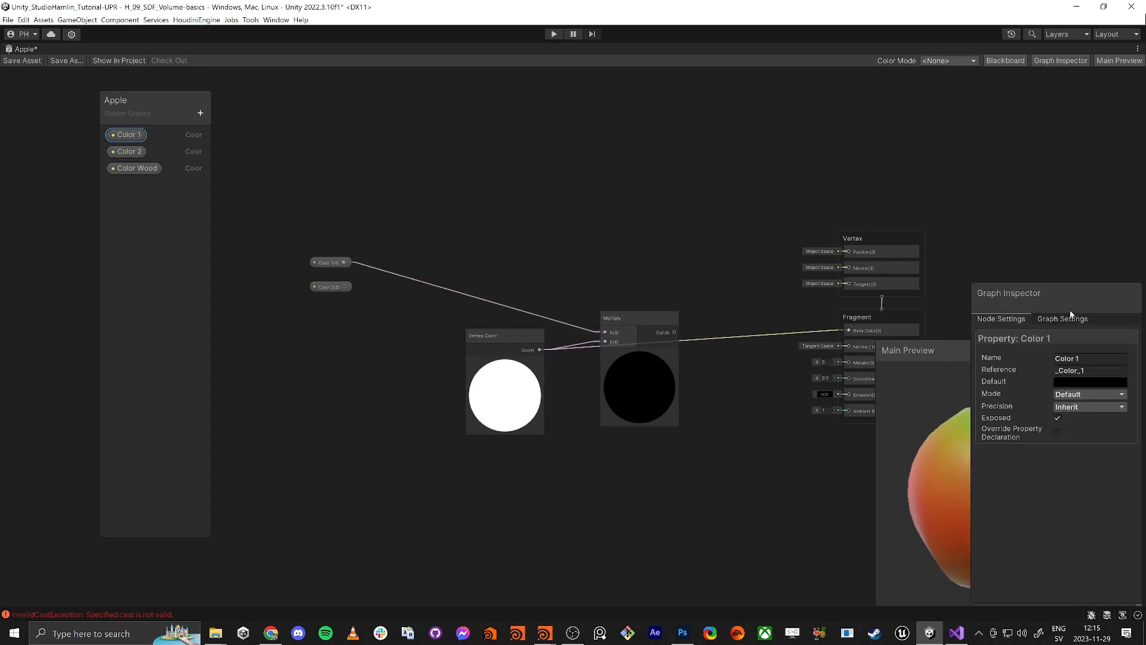
drag(1070, 314, 1076, 70)
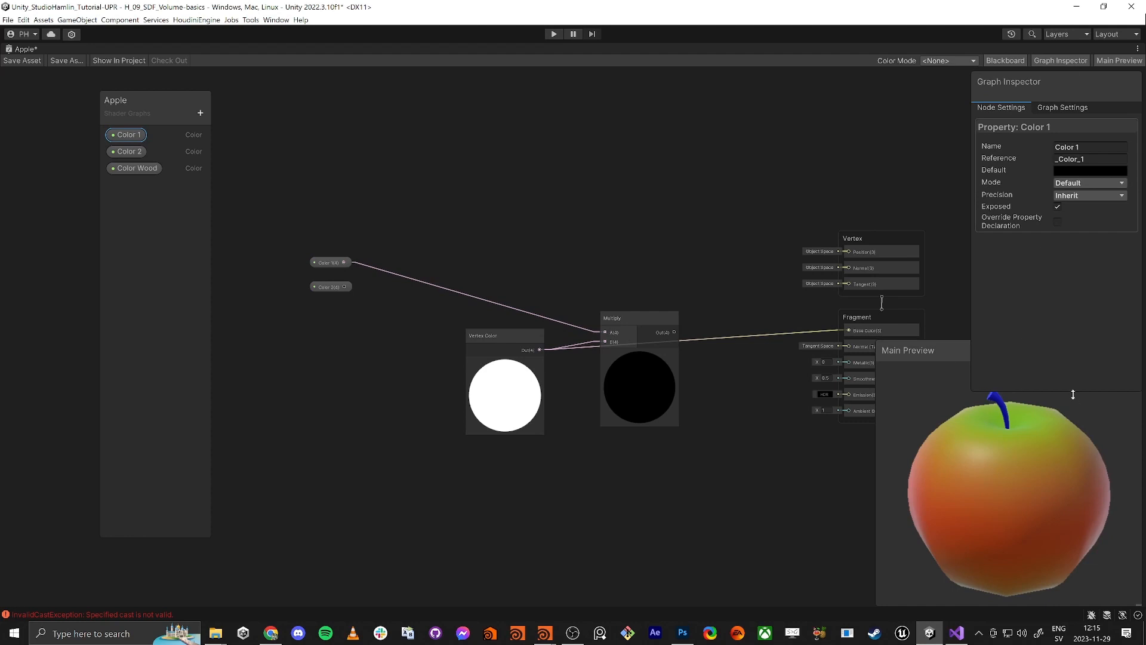
drag(1072, 394, 1075, 314)
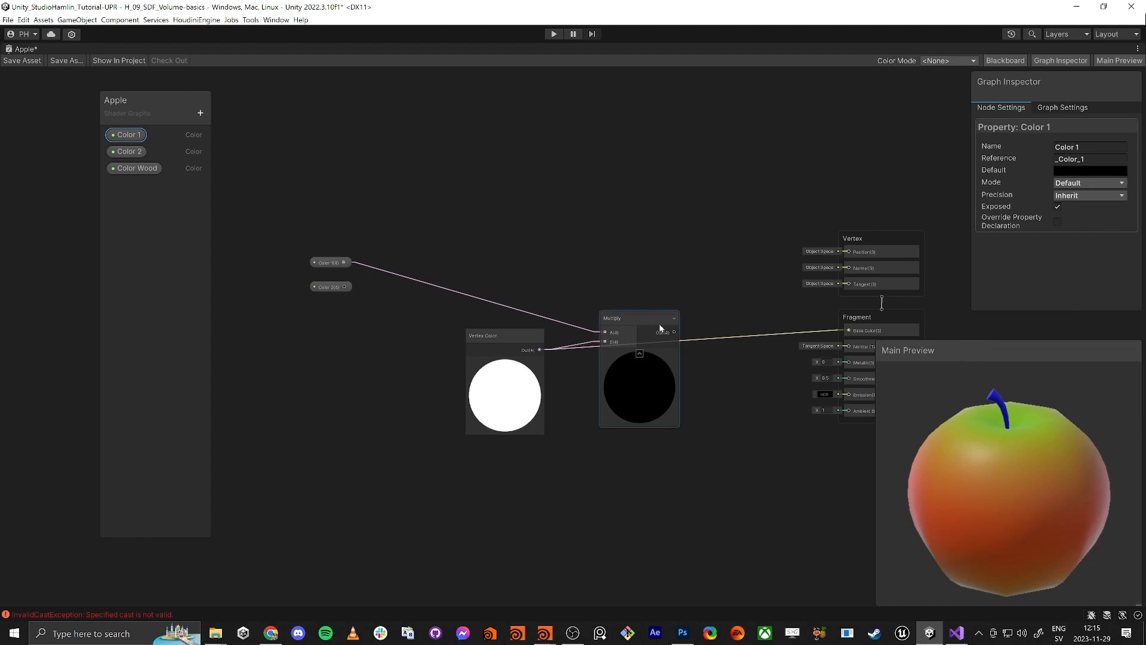
Try the Multiply output into Base Color, then undo back to vertex colour feeding it
drag(674, 331, 850, 331)
drag(615, 314, 682, 318)
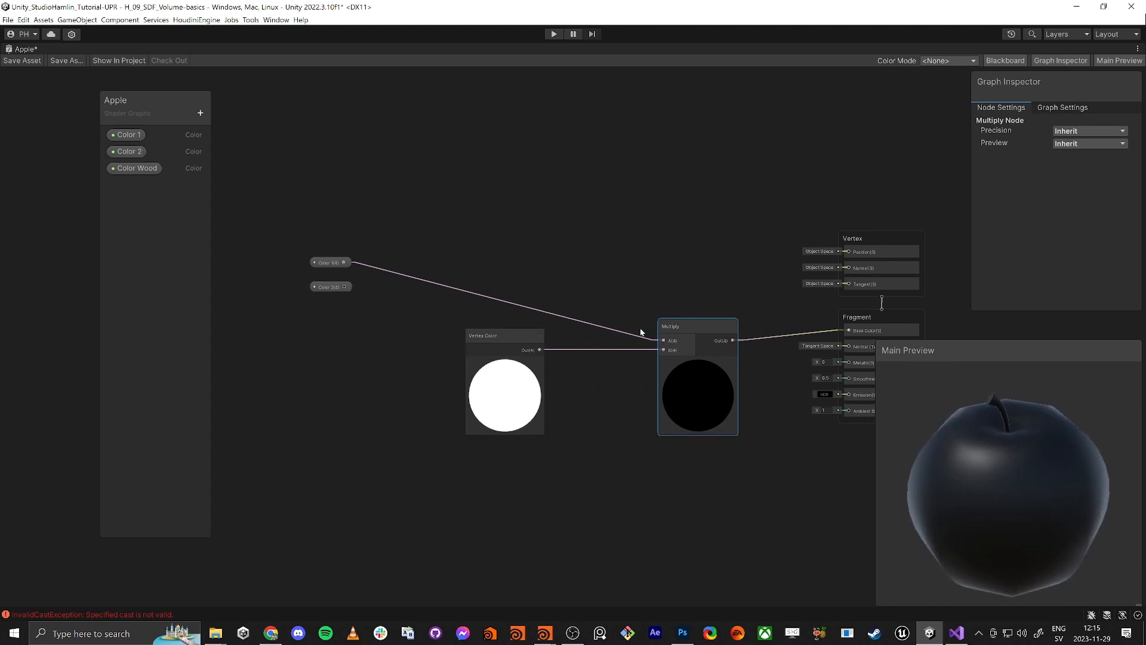
middle_drag(615, 323, 652, 278)
scroll(643, 274, down, 3)
key(ctrl+z)
key(ctrl+z)
key(ctrl+z)
key(ctrl+z)
key(ctrl+z)
key(ctrl+z)
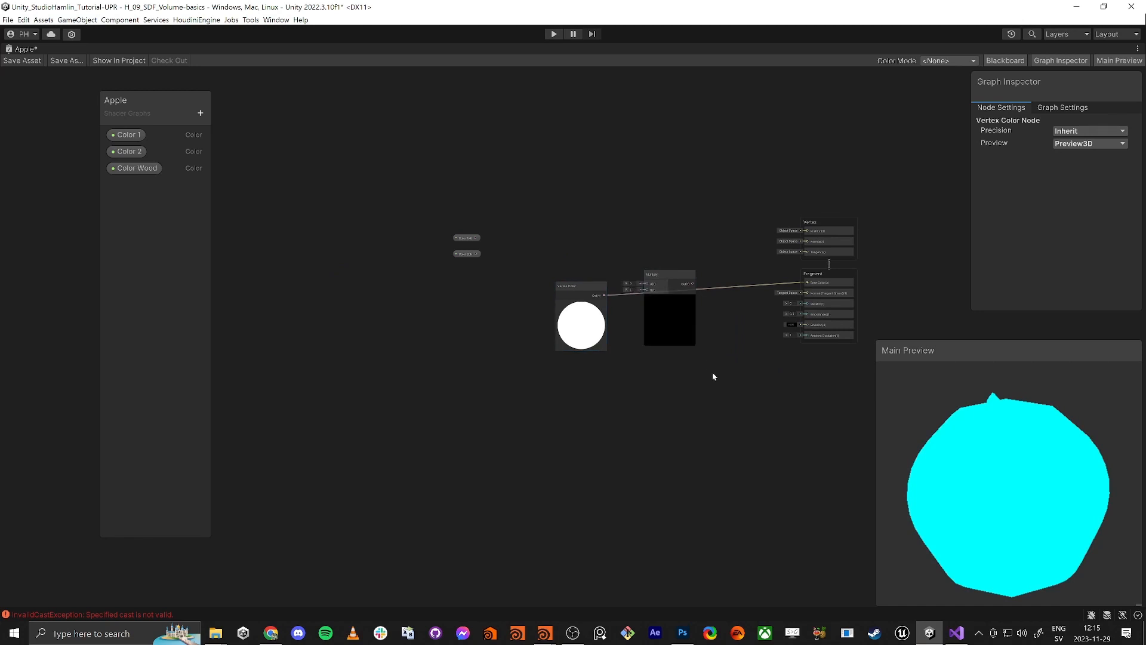
key(ctrl+z)
key(ctrl+z)
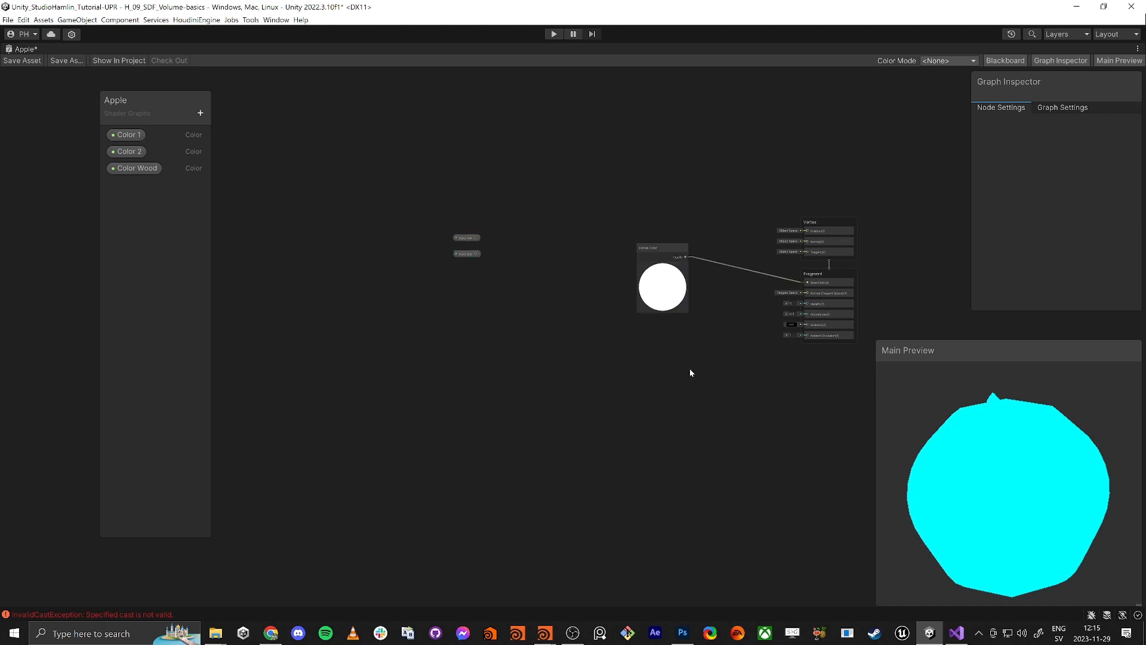
Bring the restored noise nodes into view and move Vertex Color and Color 1 aside
middle_drag(668, 364, 637, 403)
scroll(640, 403, up, 2)
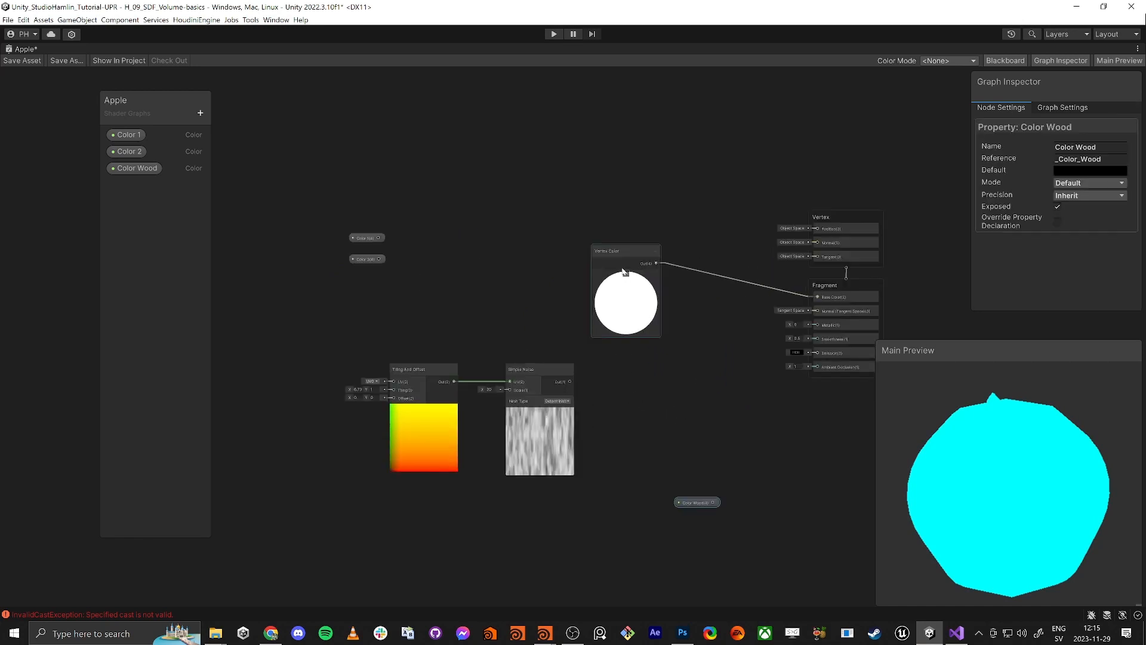
drag(626, 250, 783, 435)
drag(363, 242, 504, 276)
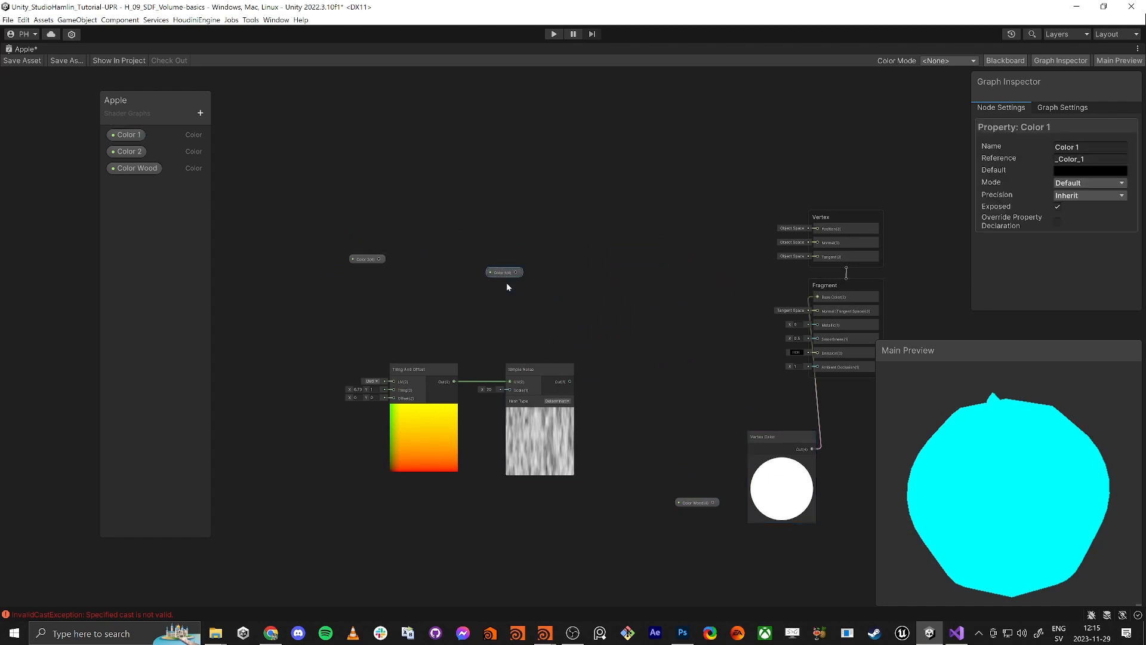
Add a Multiply node taking Color 1 and Simple Noise, with its output feeding Base Color
click(644, 378)
key(space)
text(mult)
key(Return)
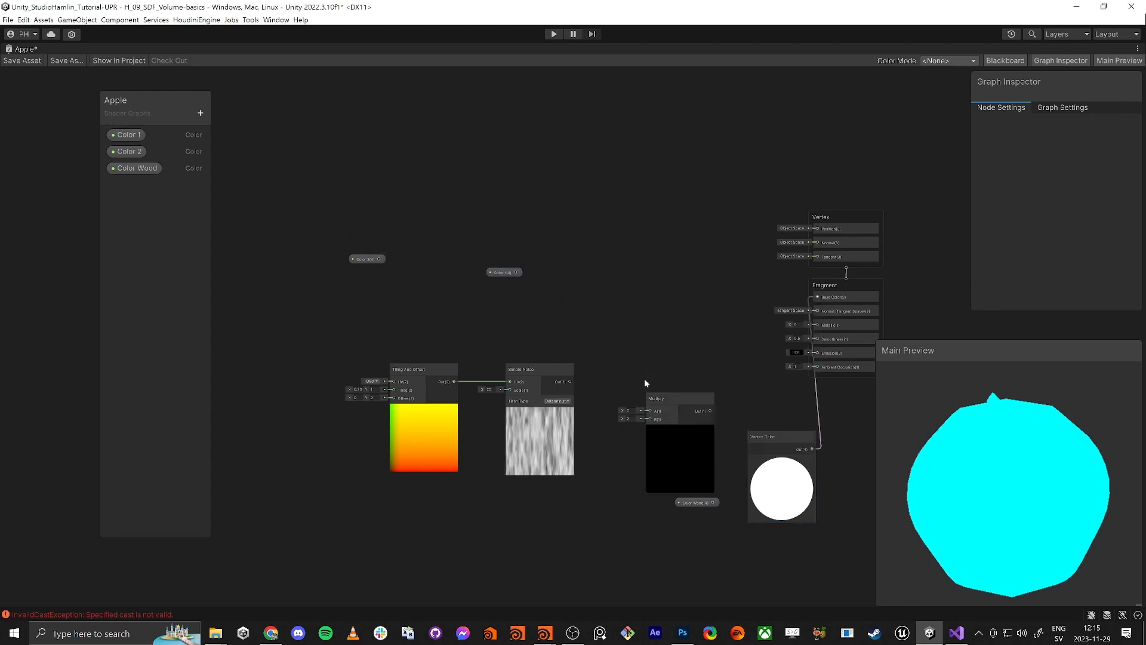
drag(653, 421, 515, 273)
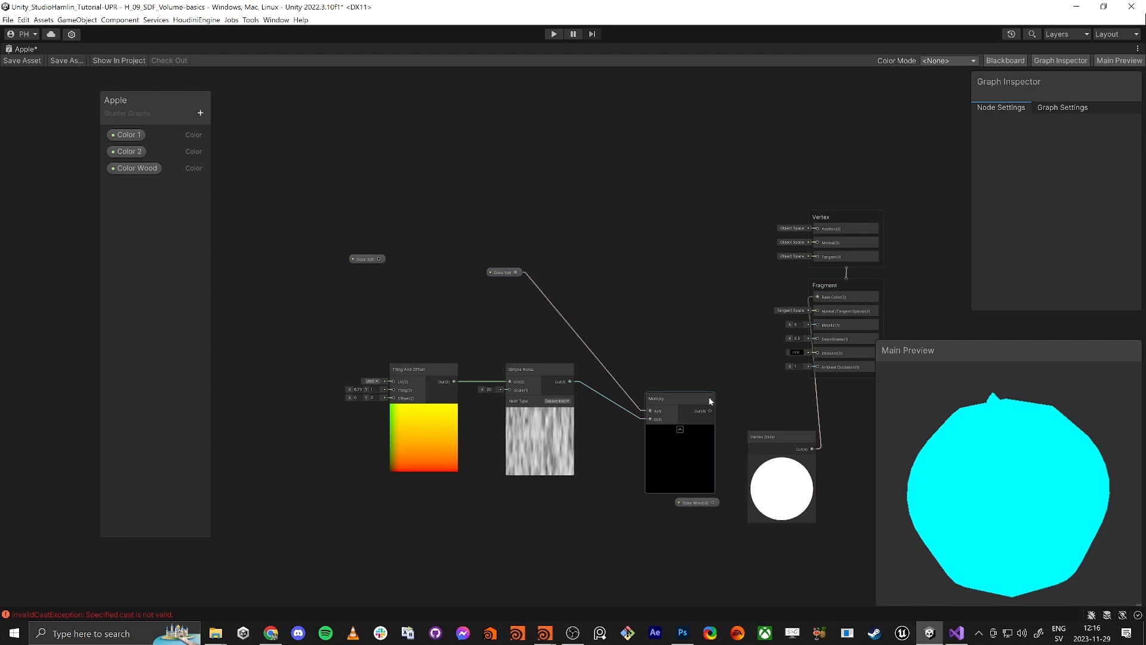
drag(711, 411, 818, 296)
drag(687, 396, 689, 286)
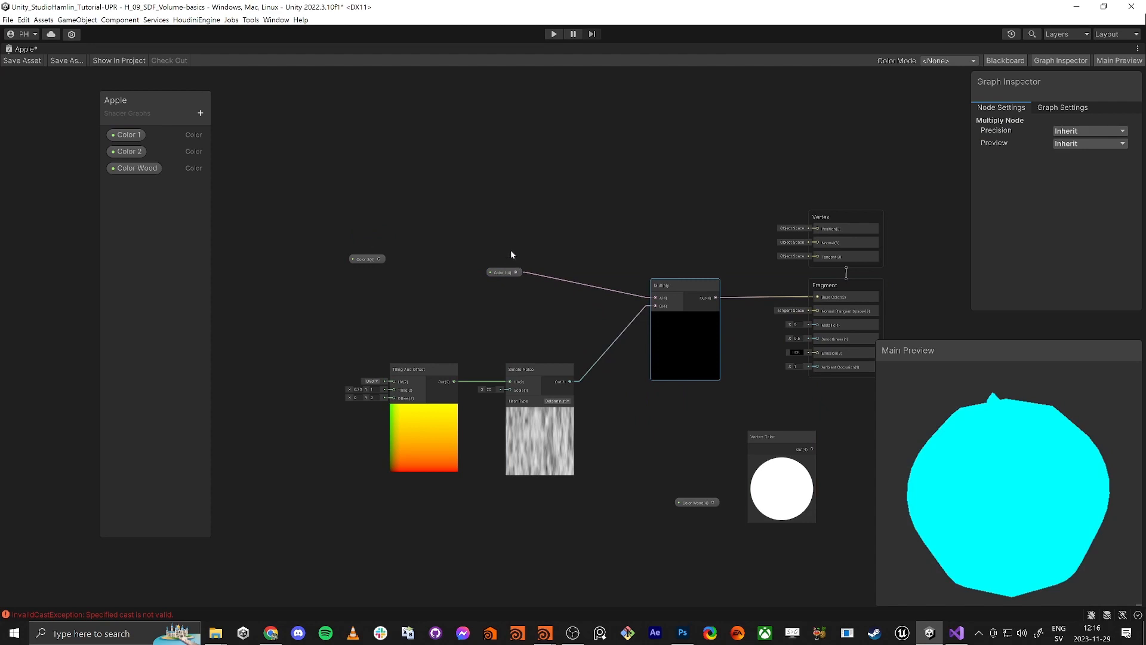
click(505, 272)
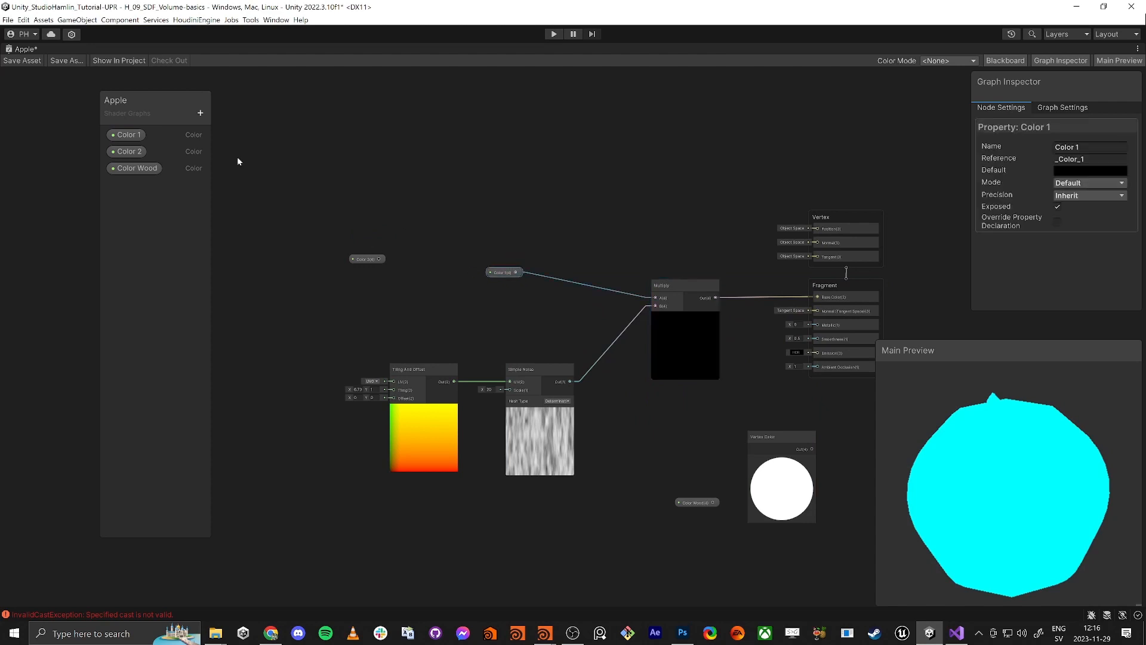
Set Color 1's default colour to orange-red FF3C00, turning the preview apple red
click(1083, 169)
drag(1105, 172, 995, 140)
drag(1002, 227, 1054, 223)
drag(1023, 210, 1031, 204)
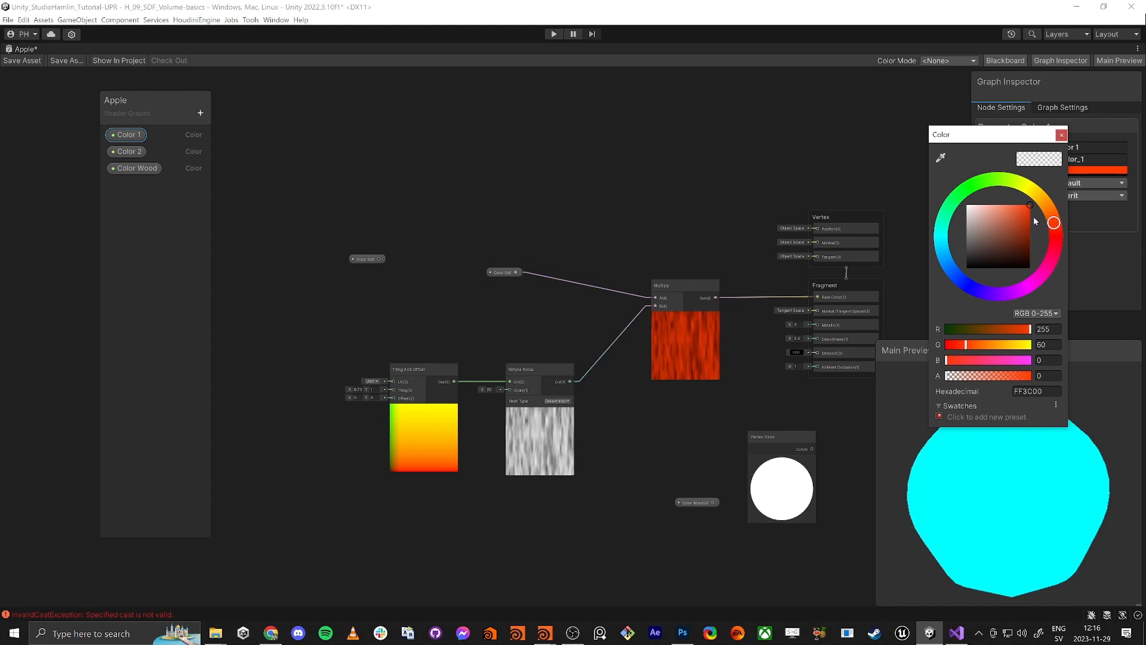
click(1057, 135)
drag(1018, 492, 913, 502)
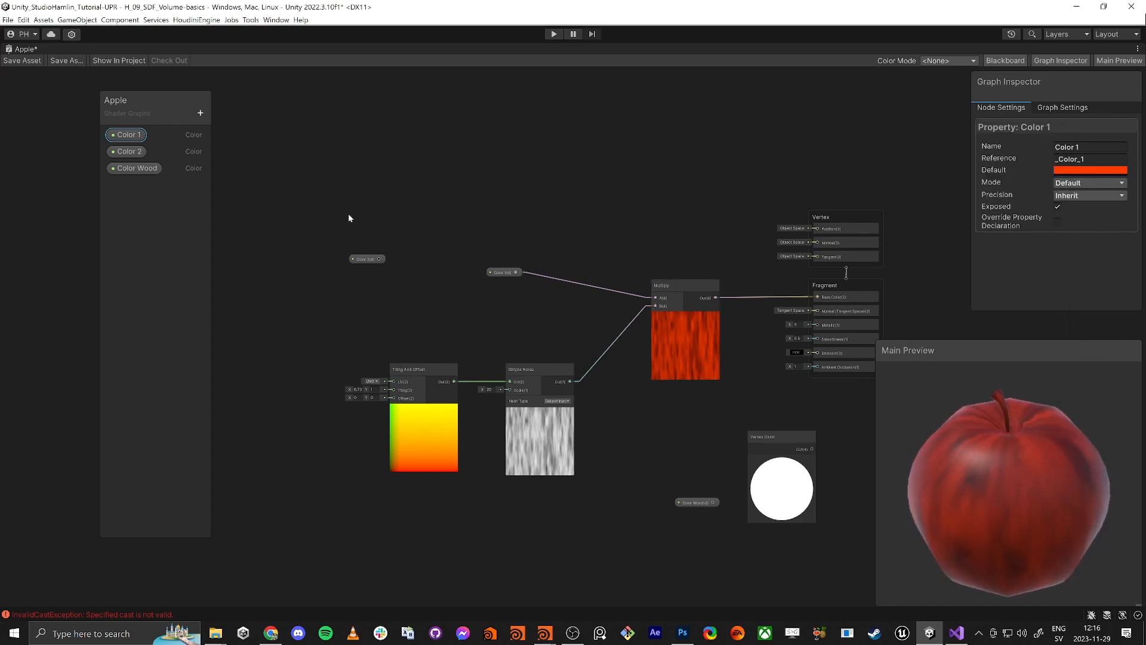
Delete the Color 2 node and property, and place another Color Wood node
drag(348, 214, 384, 267)
key(Delete)
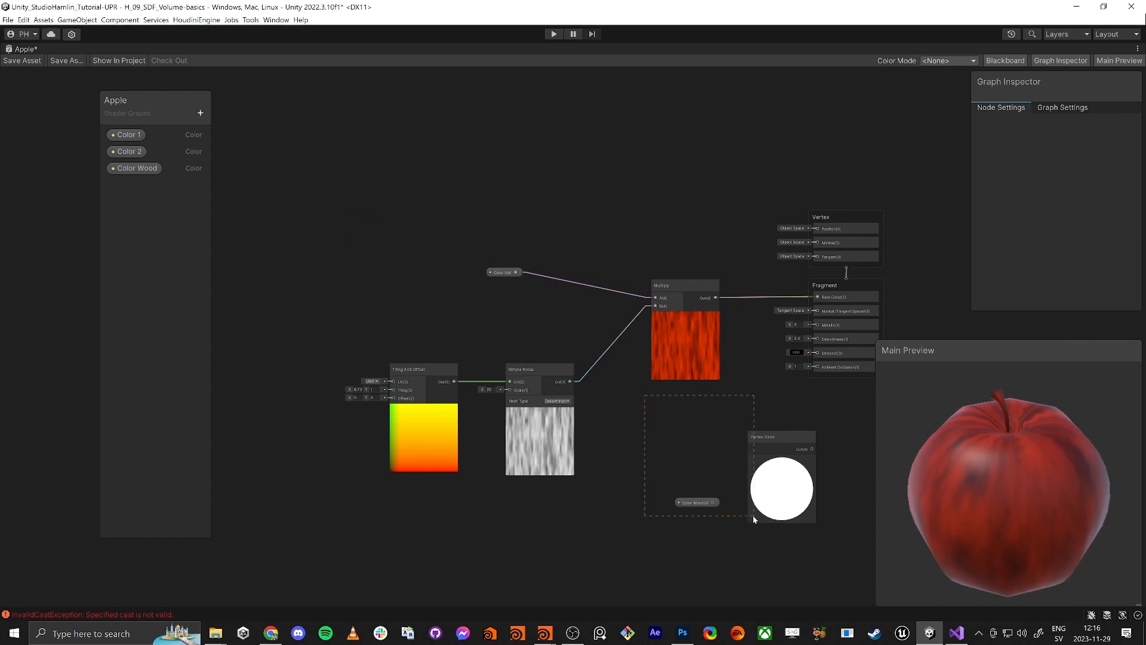
drag(727, 508, 730, 511)
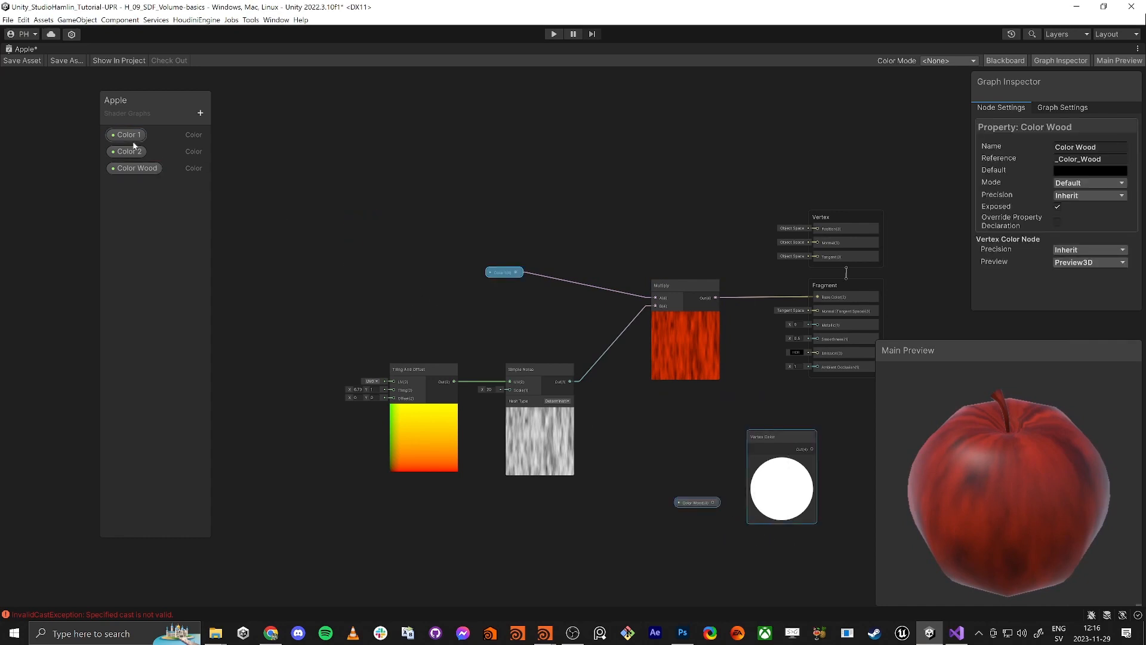
click(126, 135)
click(124, 152)
key(Delete)
drag(135, 151, 680, 439)
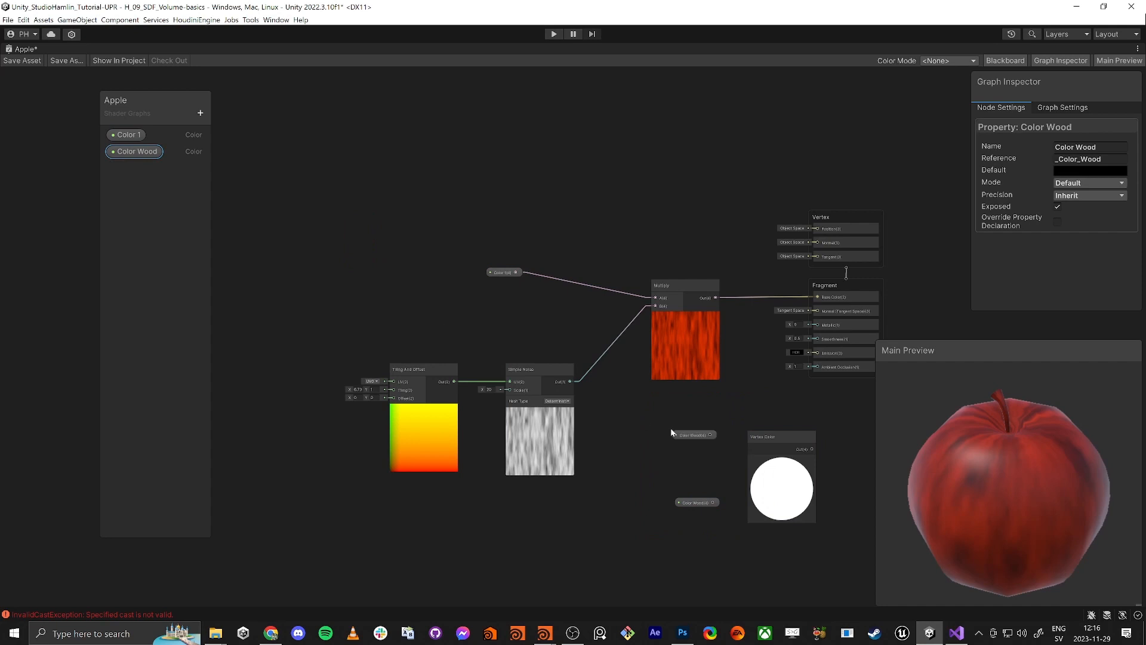
middle_drag(686, 440, 592, 370)
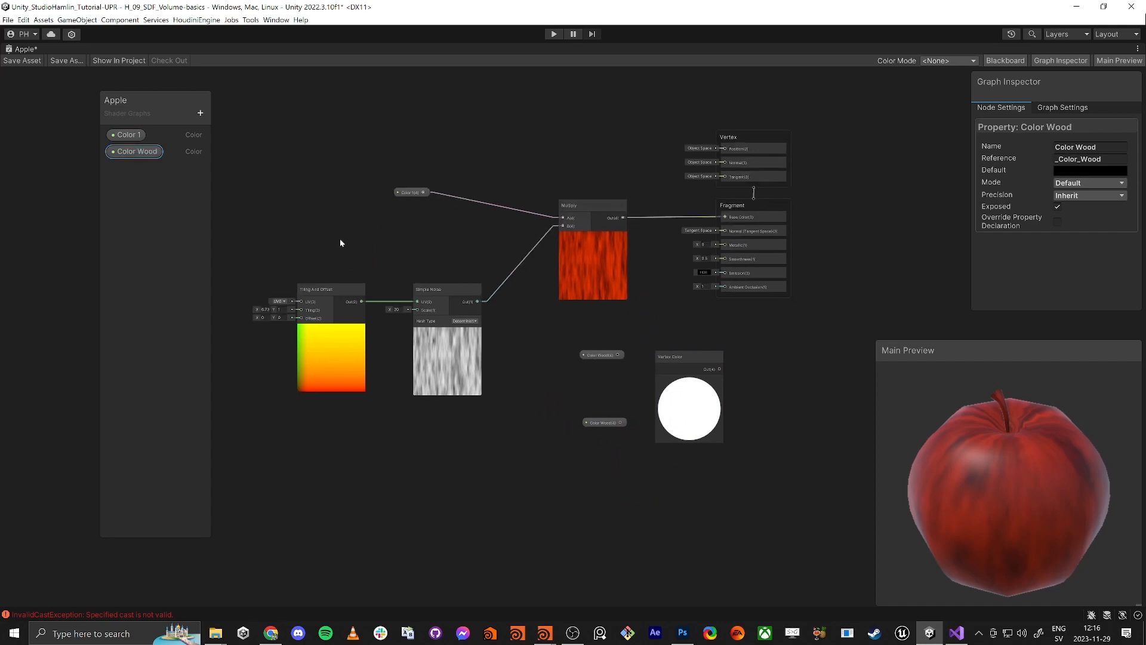
Delete the extra Color Wood node from the graph
scroll(600, 356, up, 5)
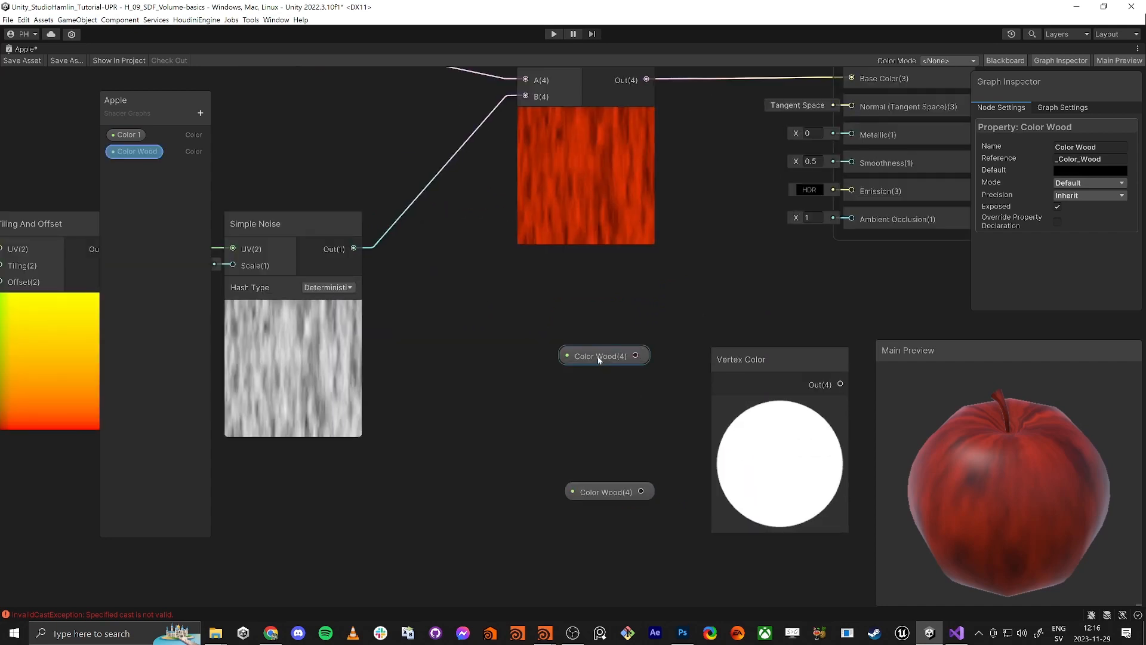
drag(599, 359, 519, 395)
scroll(632, 404, down, 1)
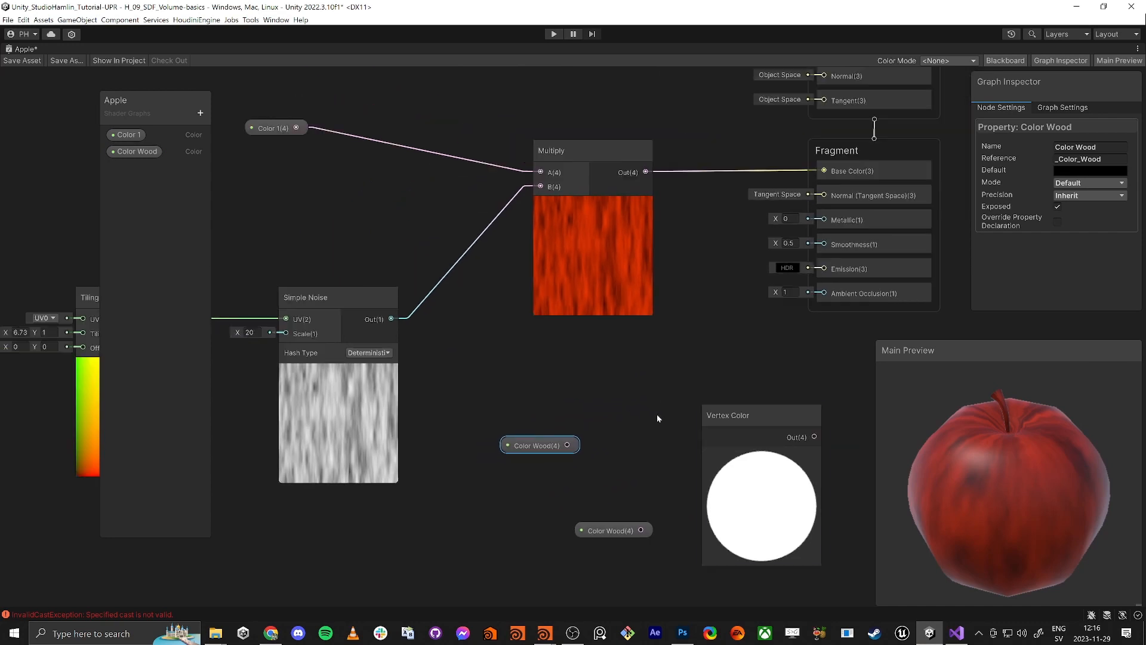
click(614, 531)
key(Delete)
Add a Split node wired from the Vertex Color output
drag(748, 408, 579, 505)
middle_drag(659, 448, 733, 360)
drag(719, 449, 766, 452)
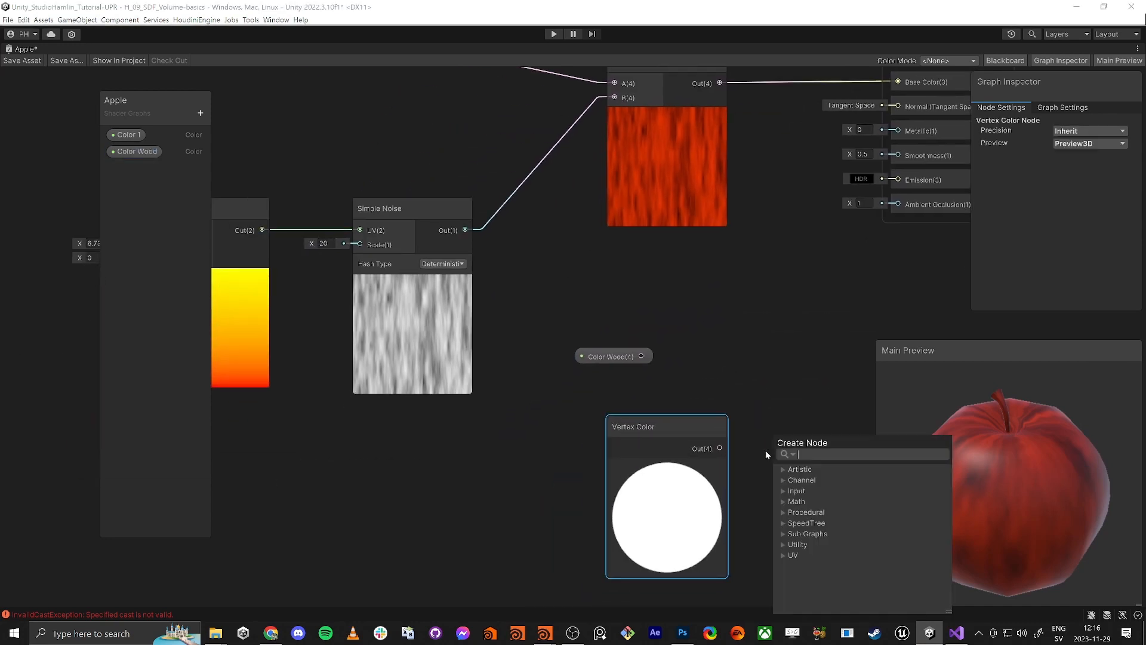
text(s)
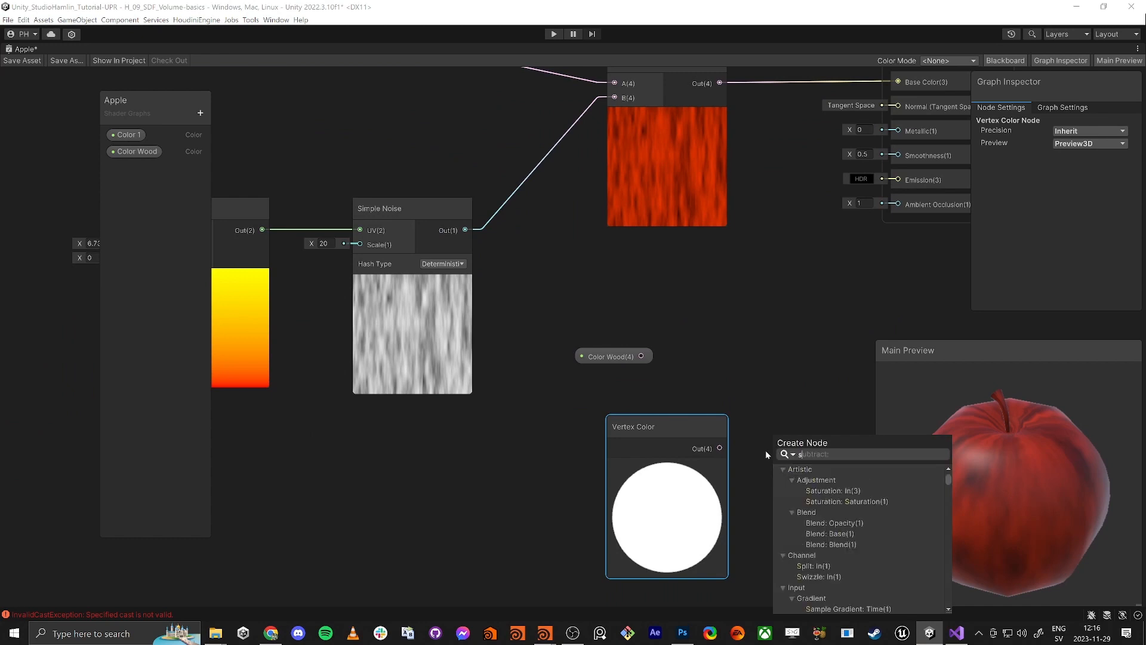
text(plit)
key(Return)
Connect Split's B channel to Base Color, turning the preview apple black
middle_drag(823, 477, 757, 498)
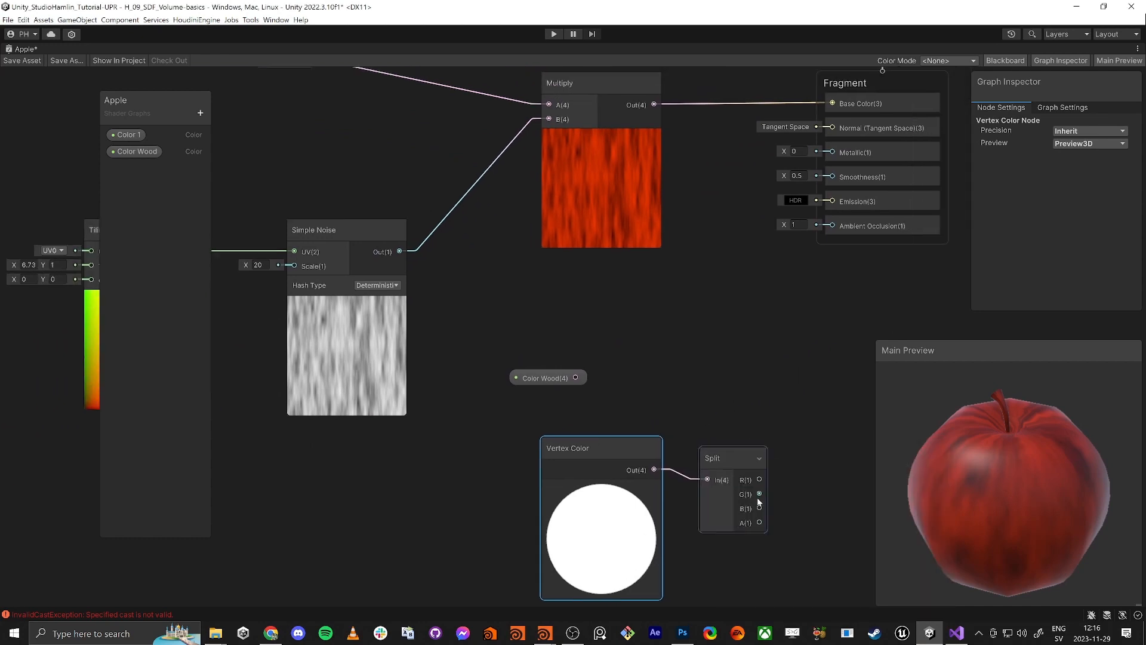
scroll(780, 381, down, 3)
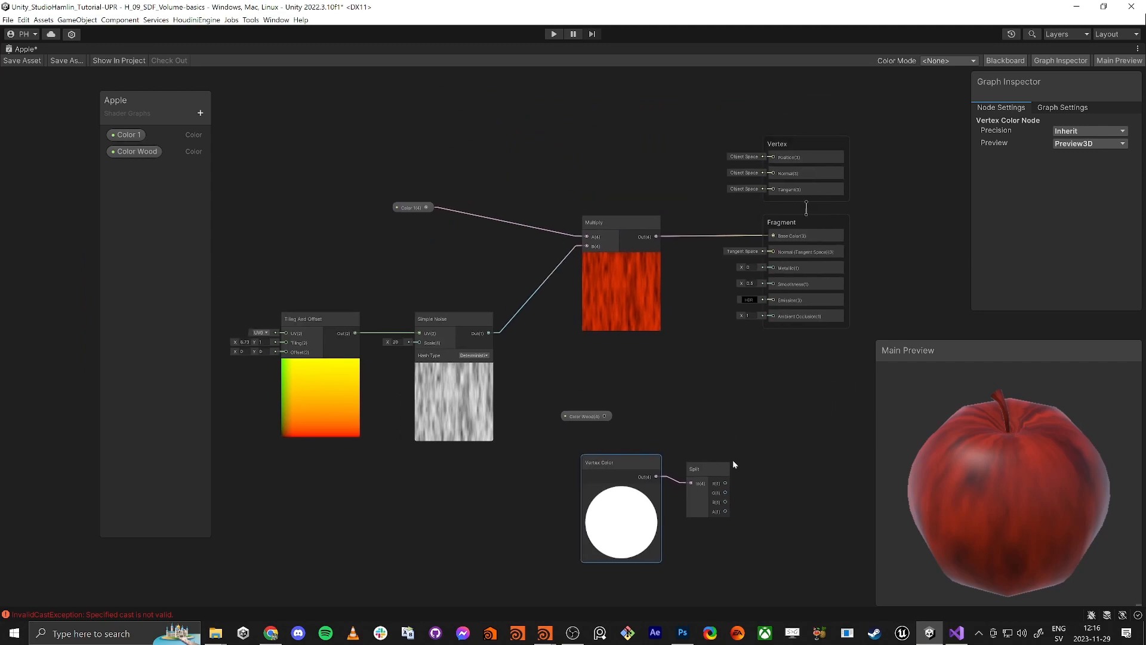
drag(725, 502, 772, 236)
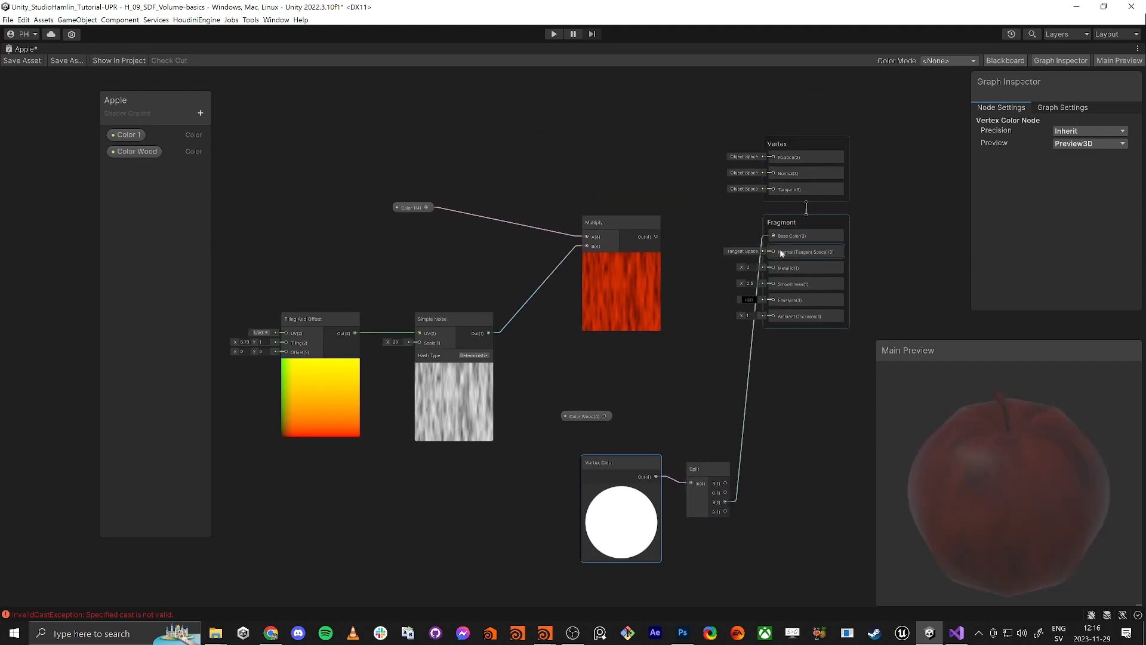
drag(1016, 485, 938, 480)
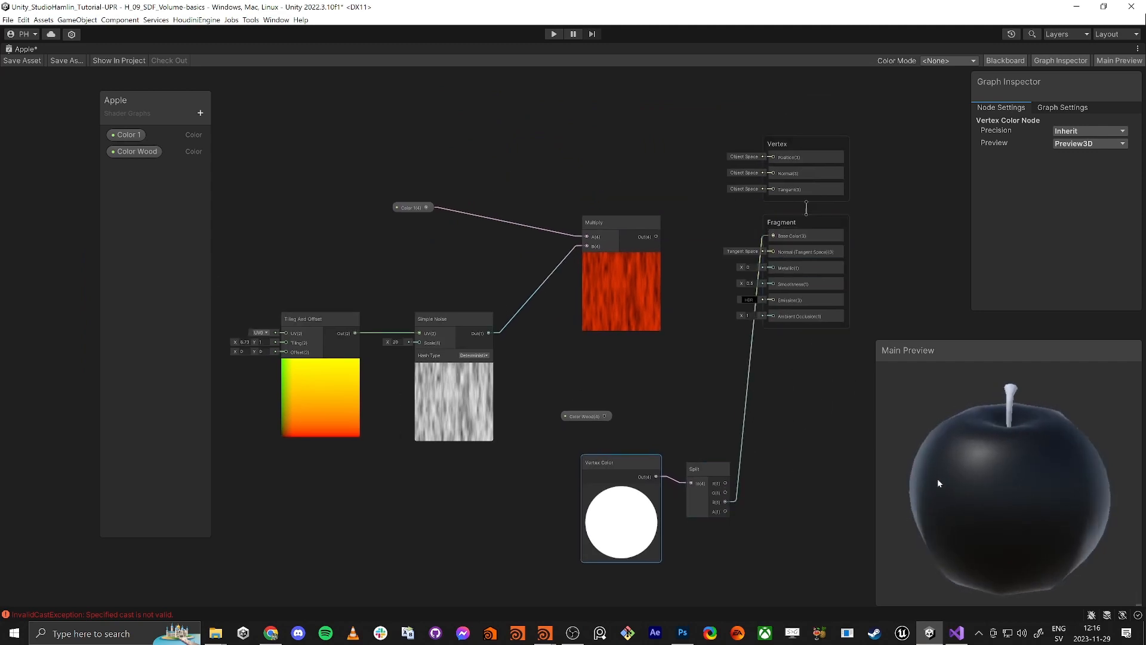
drag(1007, 465, 940, 443)
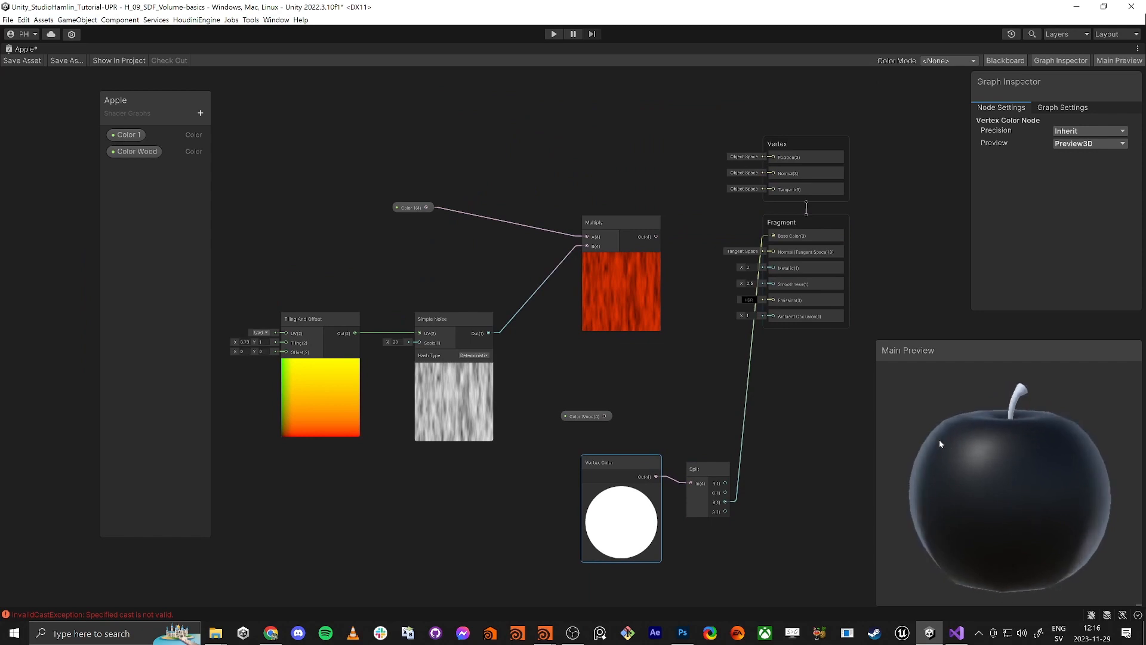
click(698, 391)
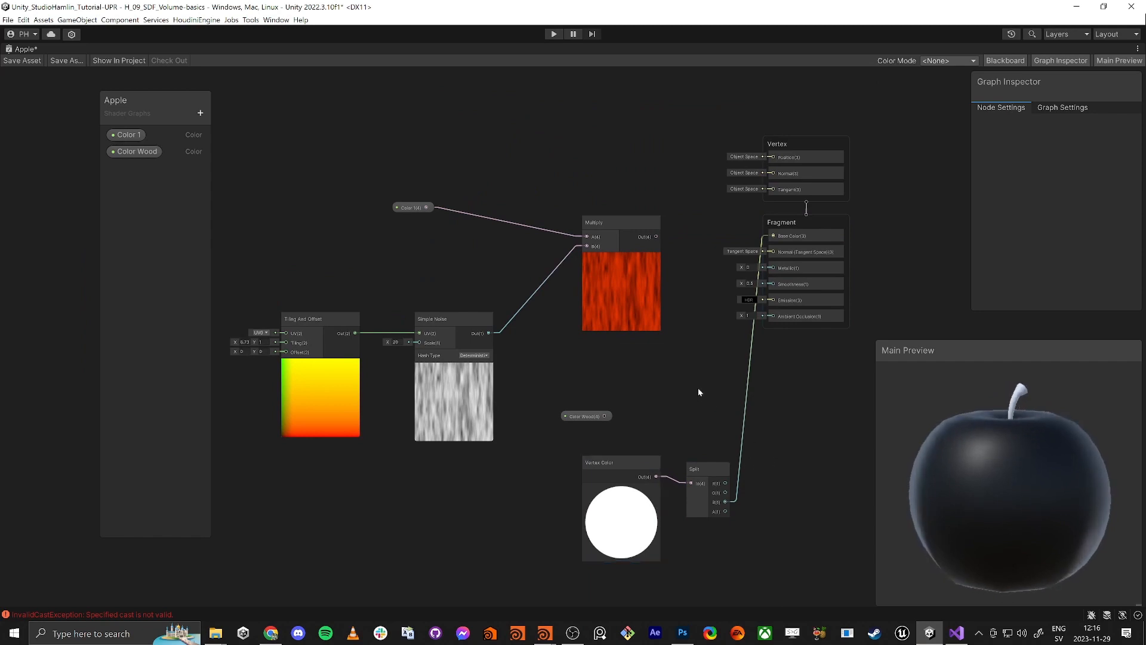
Add a Lerp node and move Vertex Color and Split away from it
key(space)
text(lerp)
key(Return)
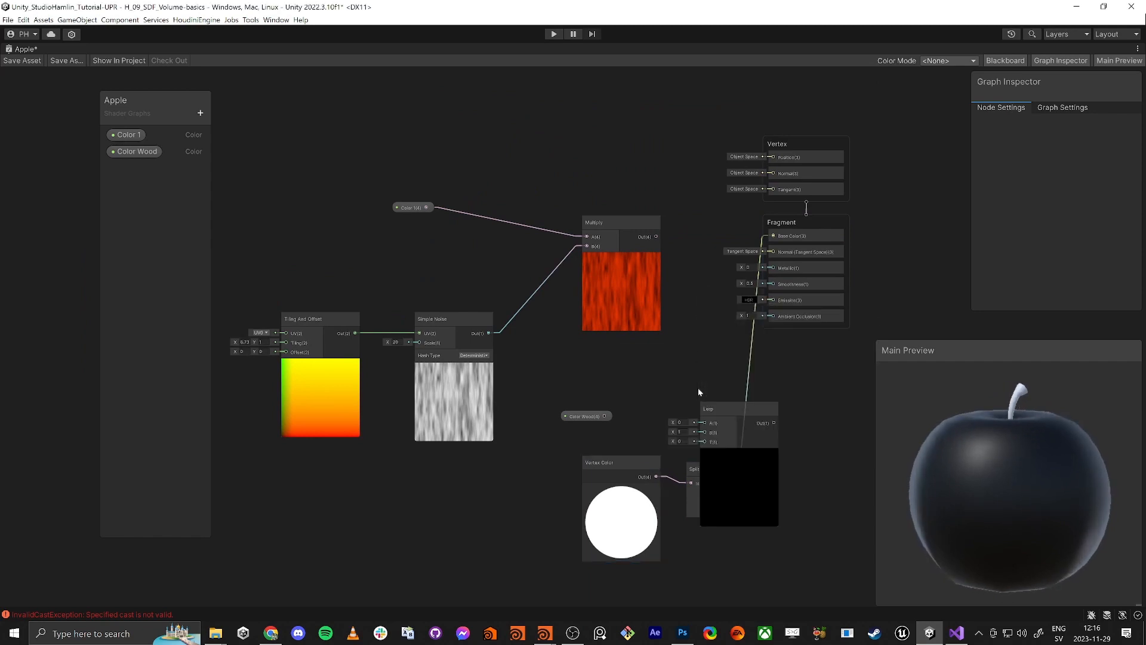
drag(499, 472, 690, 515)
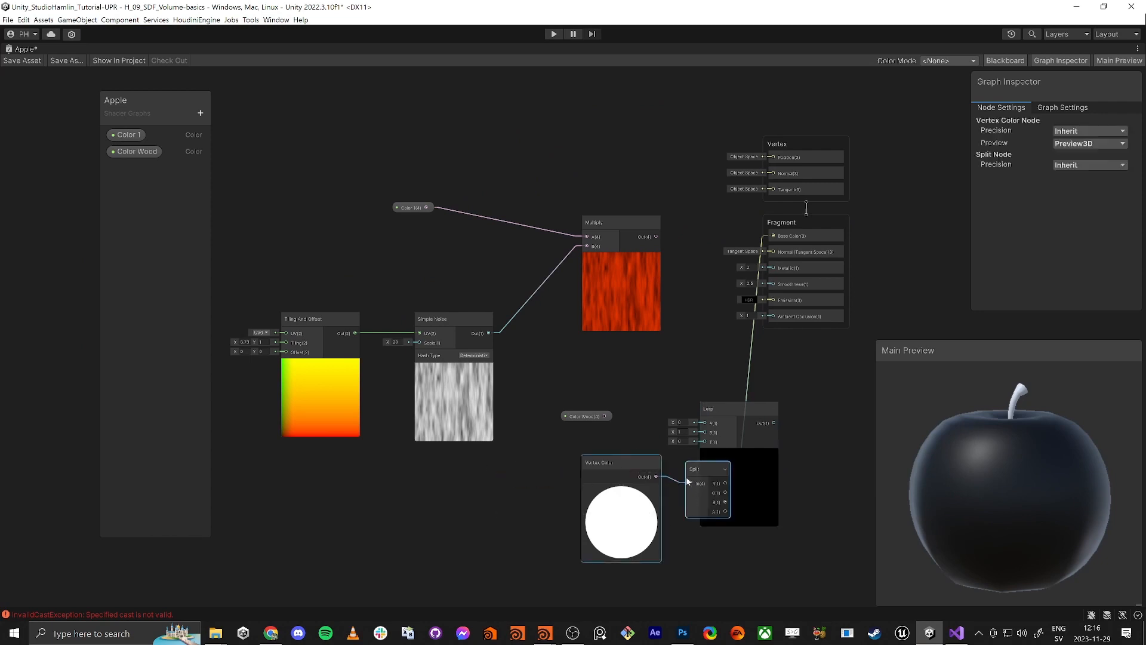
drag(691, 466, 550, 481)
click(601, 507)
Wire Split B to Lerp T, Color Wood into Lerp, and Lerp output to Base Color
drag(586, 517, 706, 444)
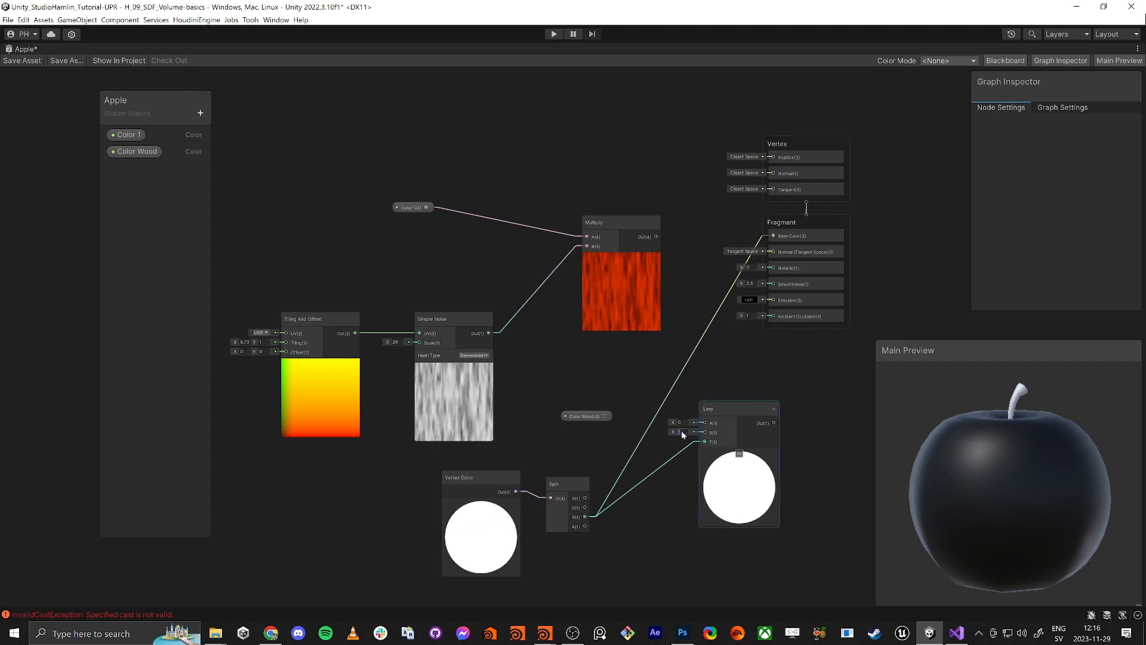
drag(605, 416, 658, 237)
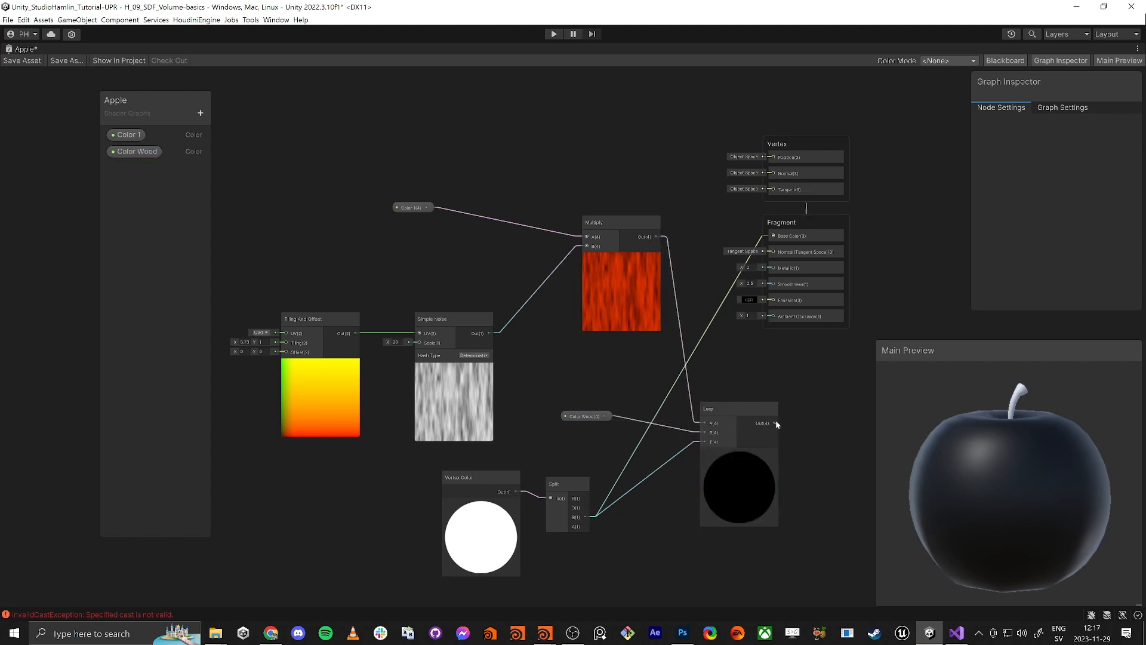
drag(775, 421, 774, 236)
drag(718, 402, 656, 207)
Move Multiply, Color 1, the noise nodes, and Color Wood/Vertex Color/Split into a tidier layout
drag(585, 230, 483, 173)
drag(411, 208, 375, 151)
drag(274, 285, 443, 311)
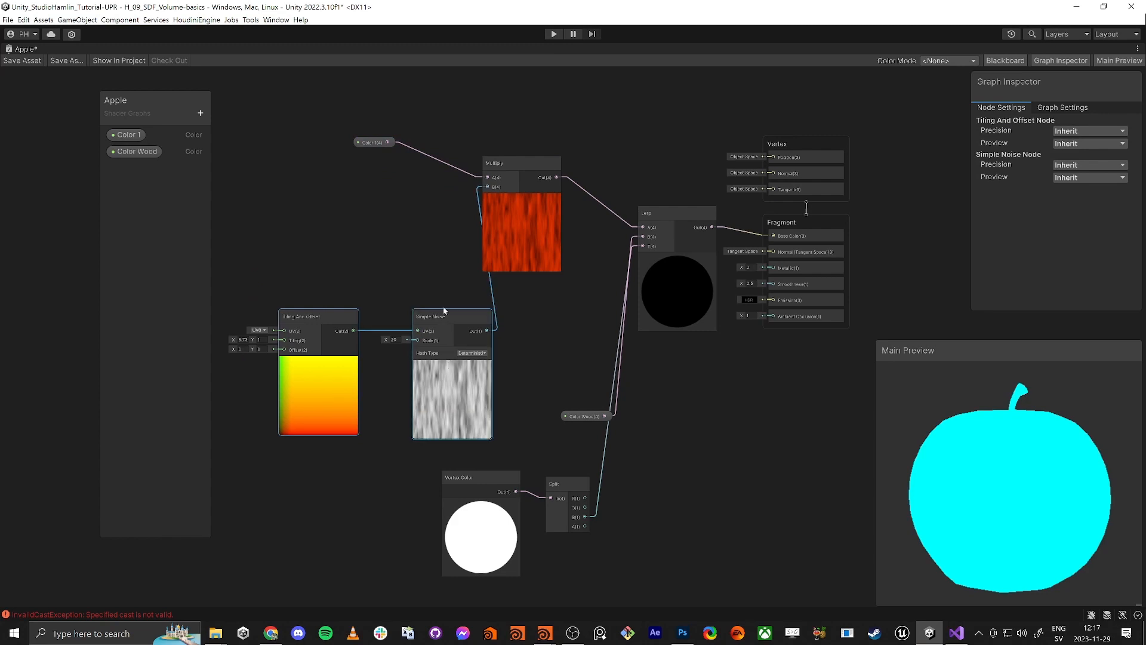
drag(353, 235, 343, 226)
drag(473, 419, 590, 495)
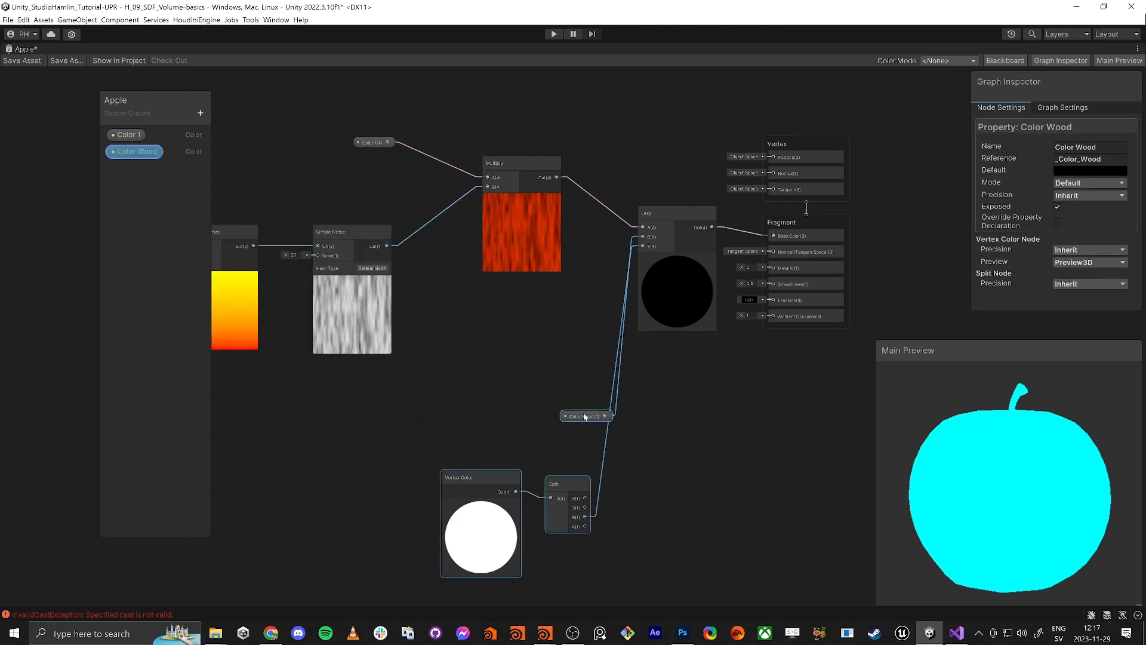
drag(588, 416, 583, 229)
Align Color Wood beside the Lerp inputs and Multiply with Simple Noise
click(471, 371)
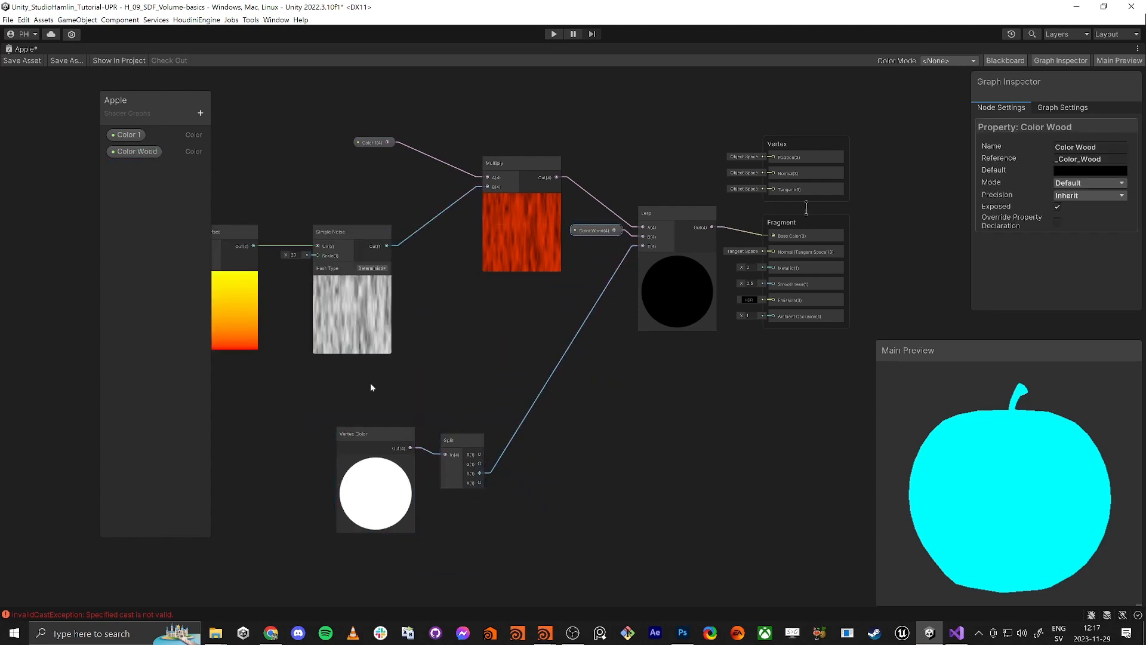
drag(370, 382, 582, 304)
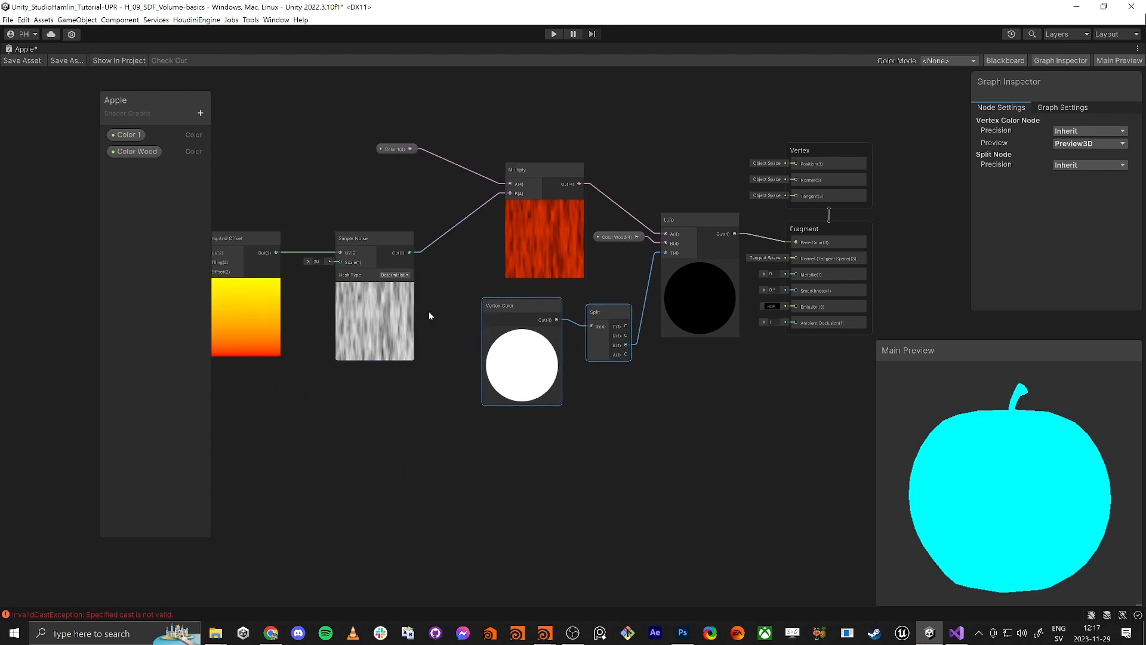
drag(317, 205, 549, 221)
click(554, 146)
drag(559, 136, 533, 189)
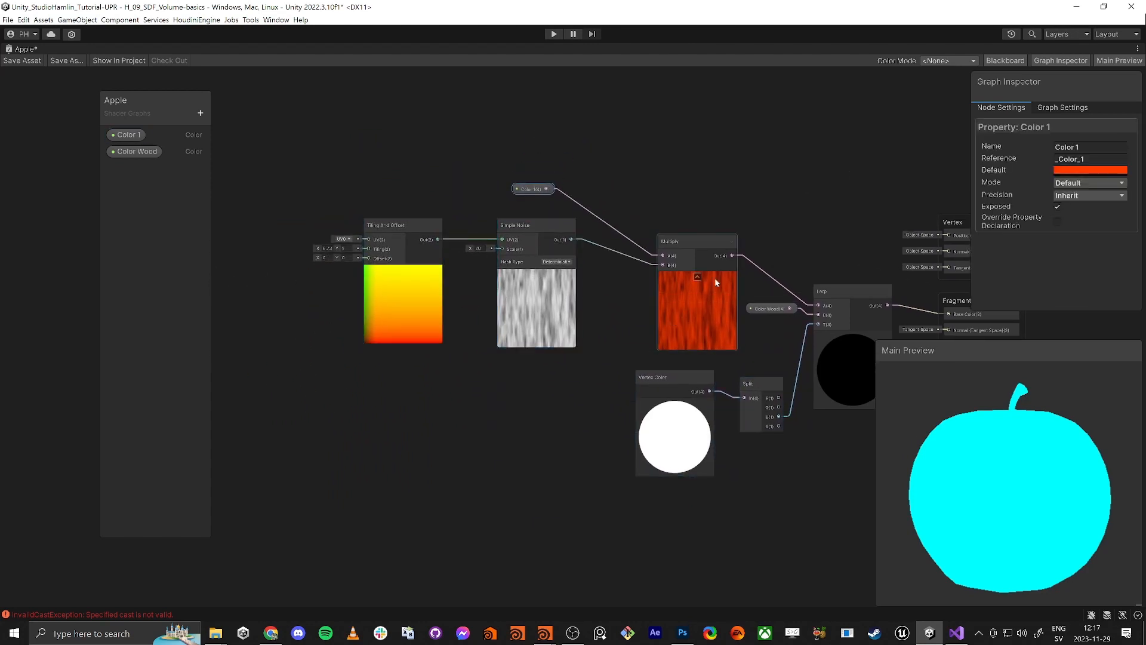
drag(694, 237, 653, 212)
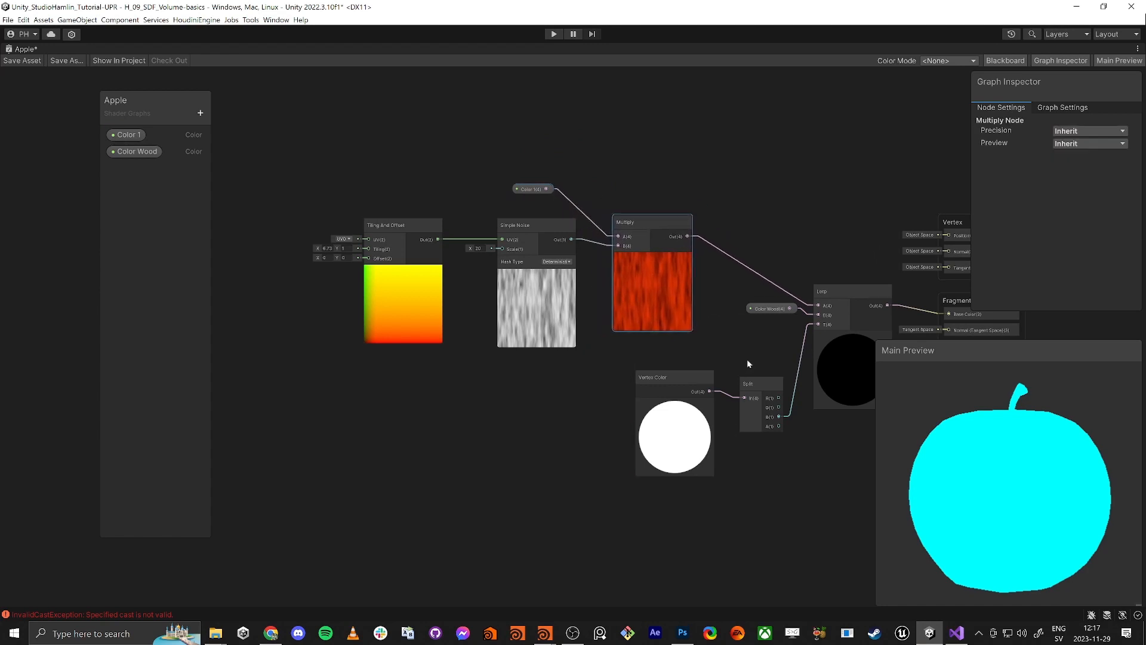
drag(1053, 501, 983, 478)
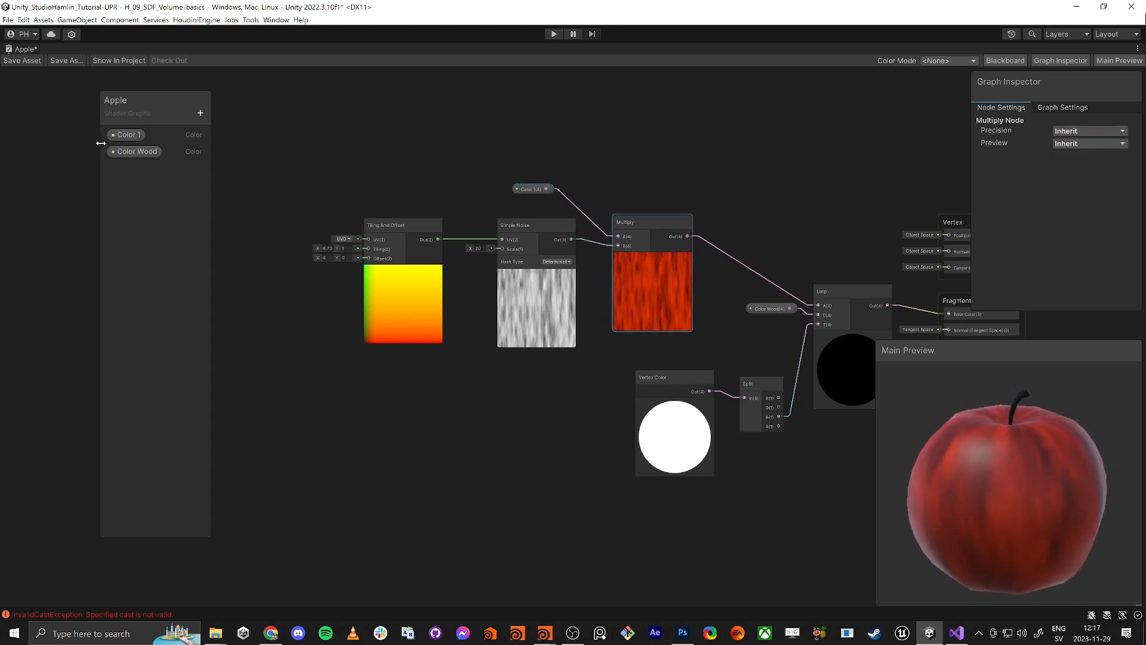
Set Color Wood's default colour to brown CD7413
click(139, 151)
click(1111, 171)
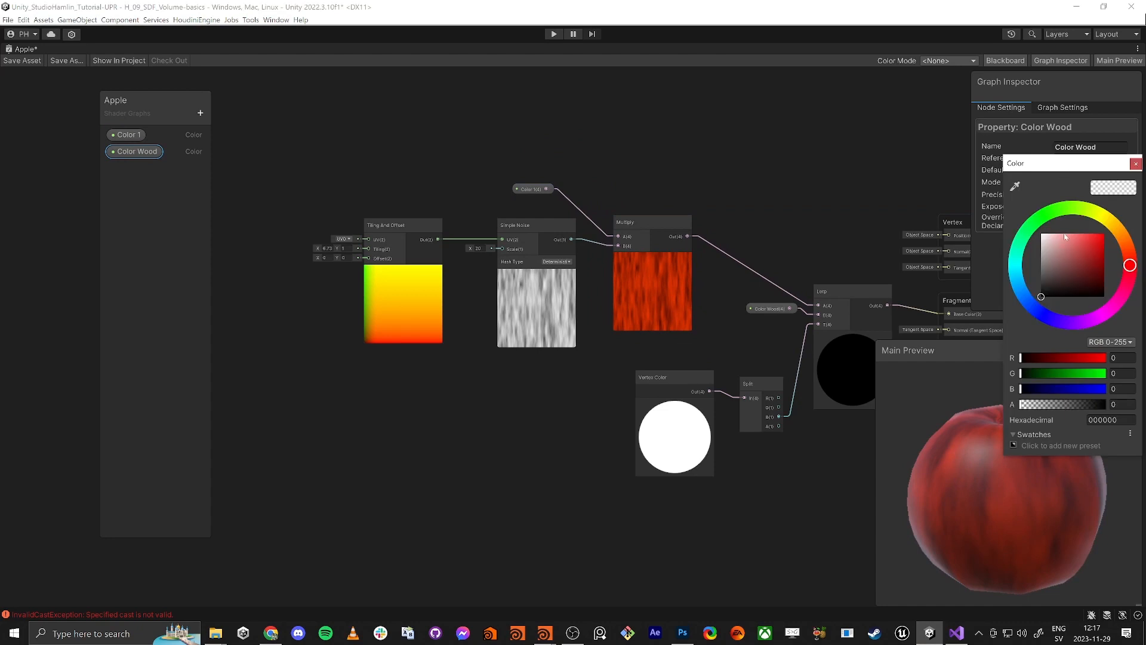
mouse_move(1088, 253)
mouse_down()
mouse_move(1122, 235)
mouse_move(1099, 271)
mouse_up()
click(1135, 166)
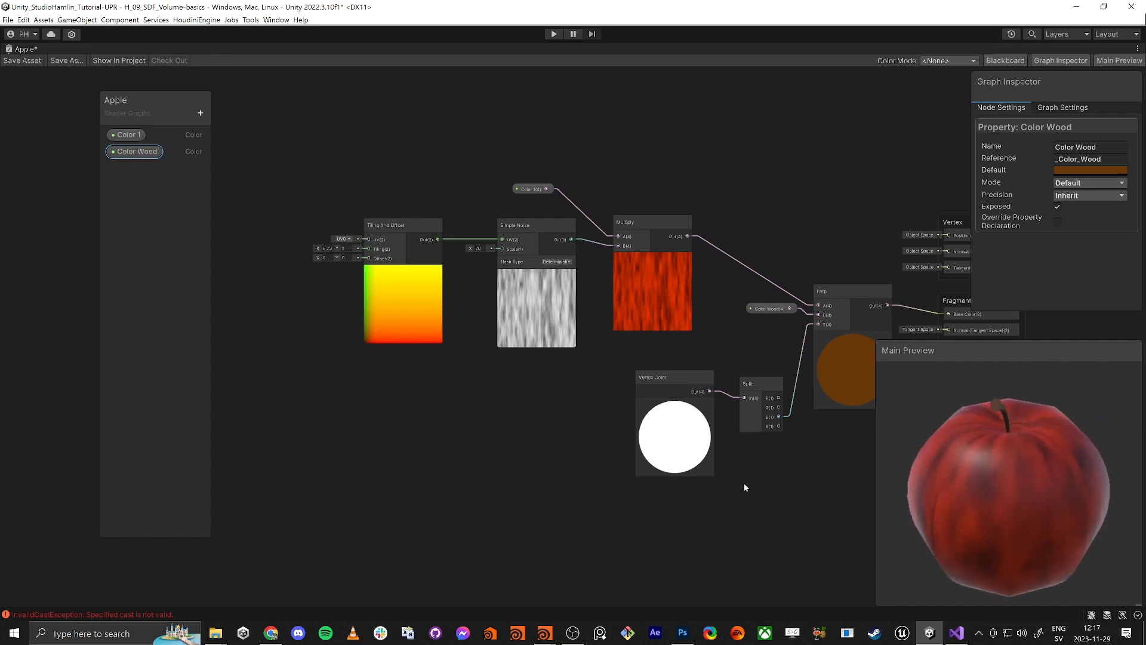
Lower Smoothness from 0.5 to 0.38 and save the Apple shader graph
scroll(744, 483, up, 1)
middle_drag(739, 488, 591, 525)
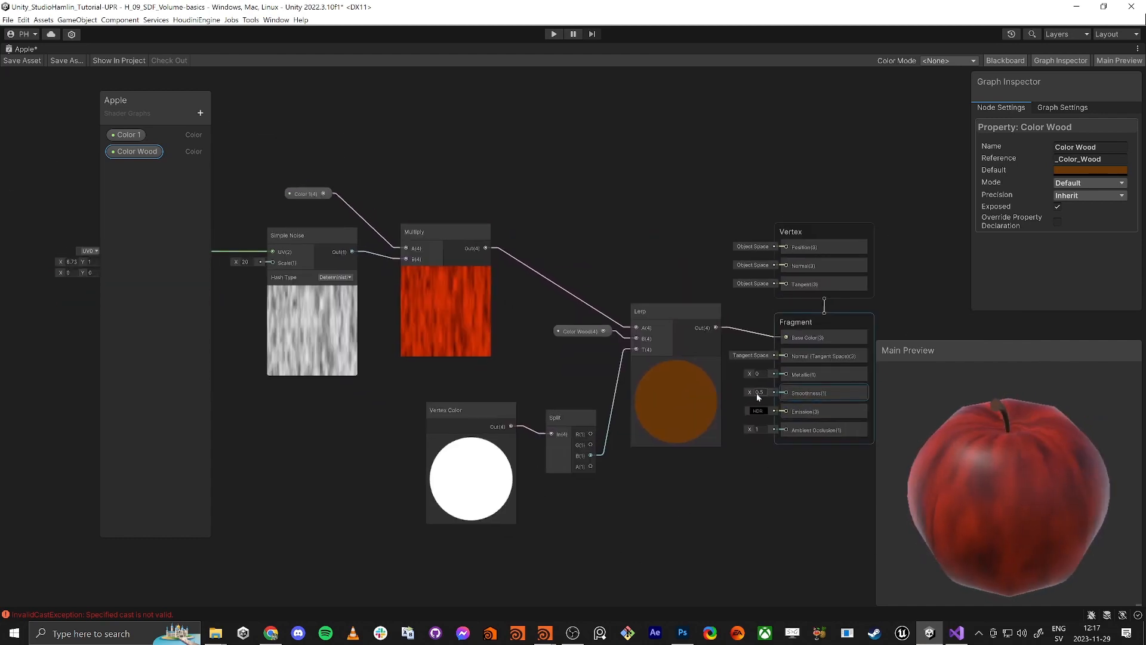
drag(750, 393, 746, 392)
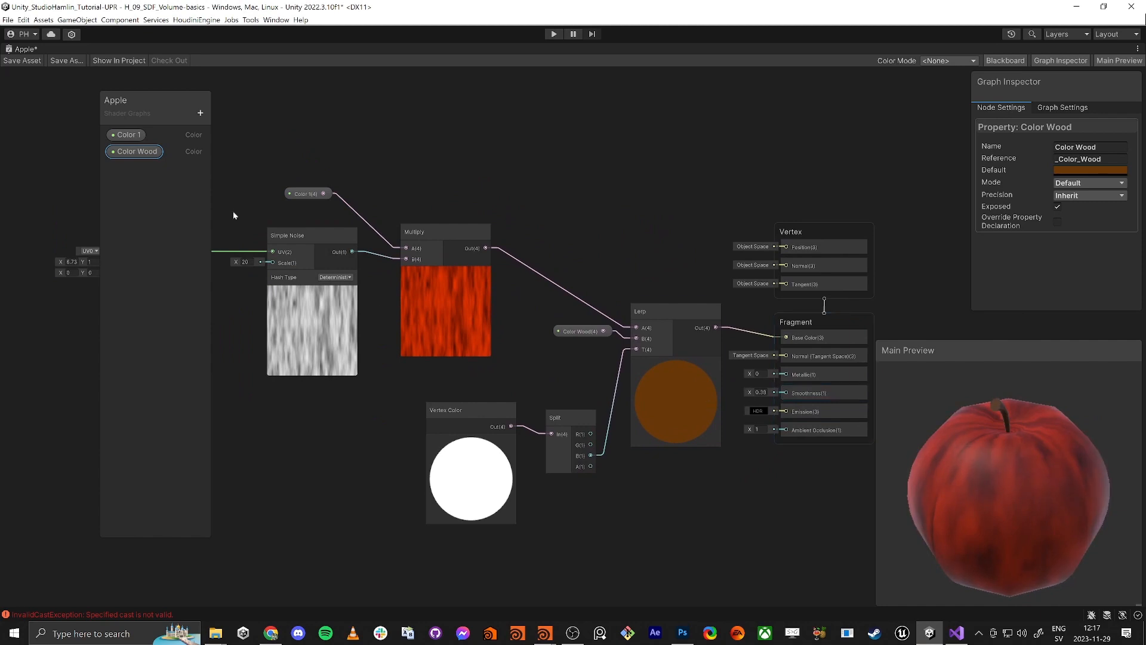
click(27, 60)
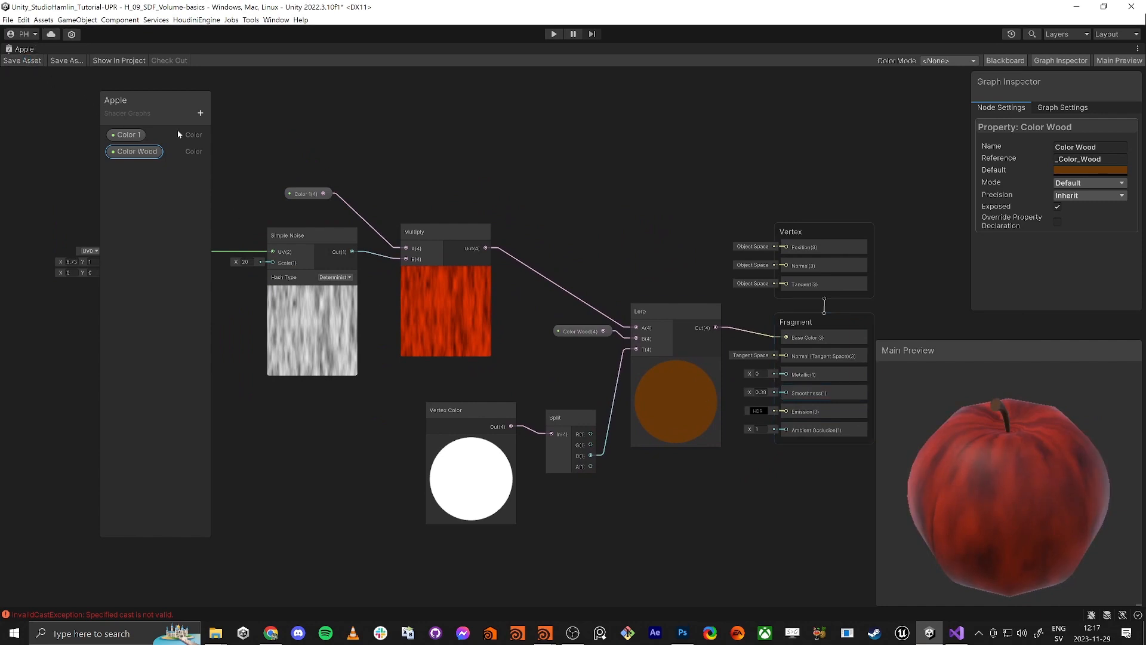
Show the Apple graph settings with VFX Graph support enabled
click(1066, 110)
scroll(1045, 243, down, 5)
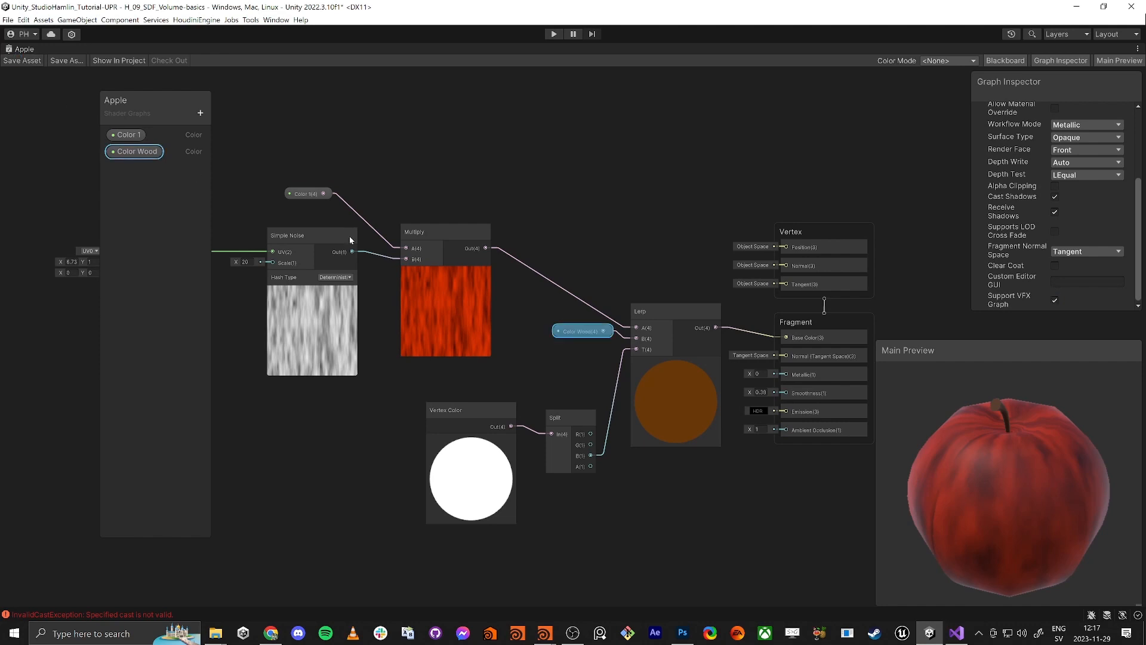
middle_drag(451, 188, 605, 183)
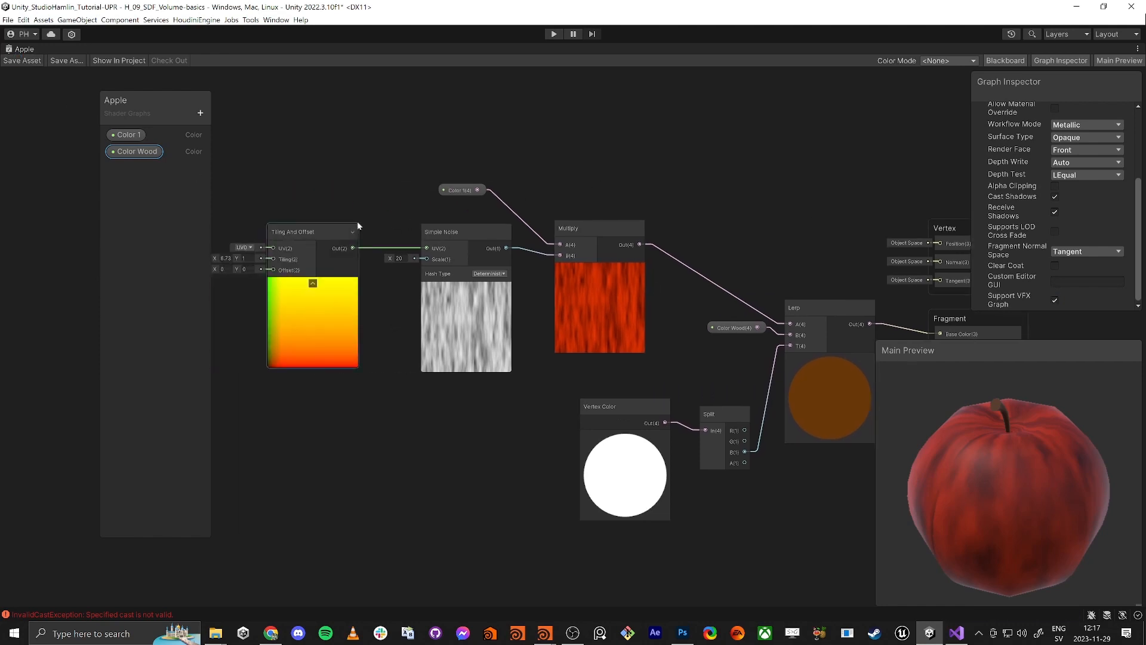
Add a Vector3 property named VFXColor in the Blackboard
click(200, 117)
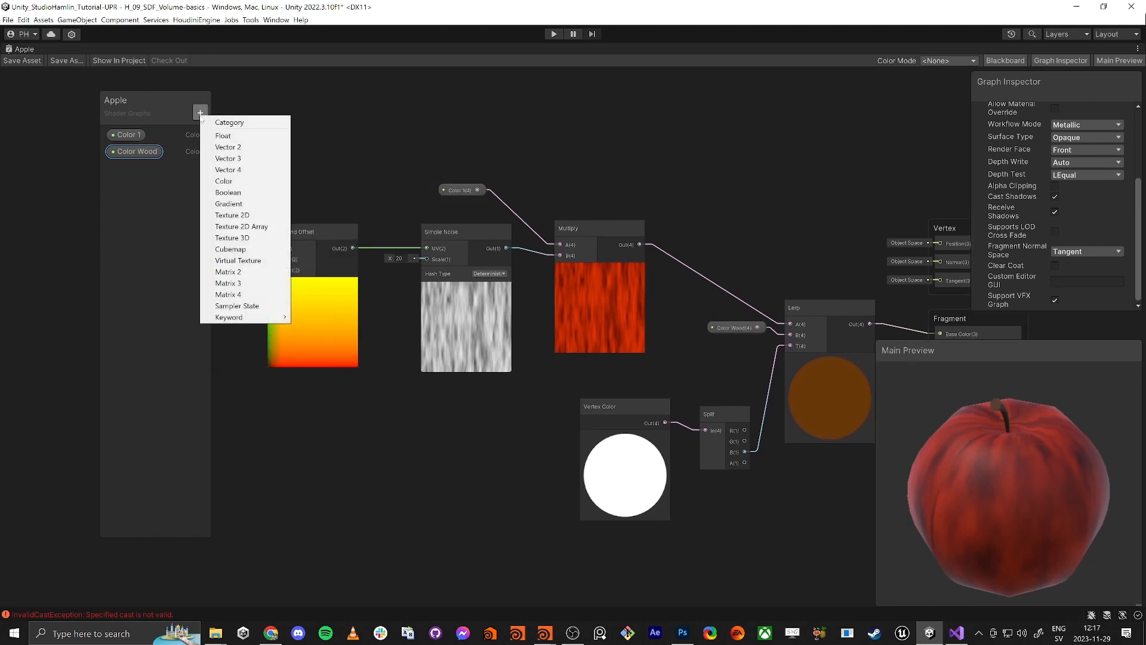
click(228, 160)
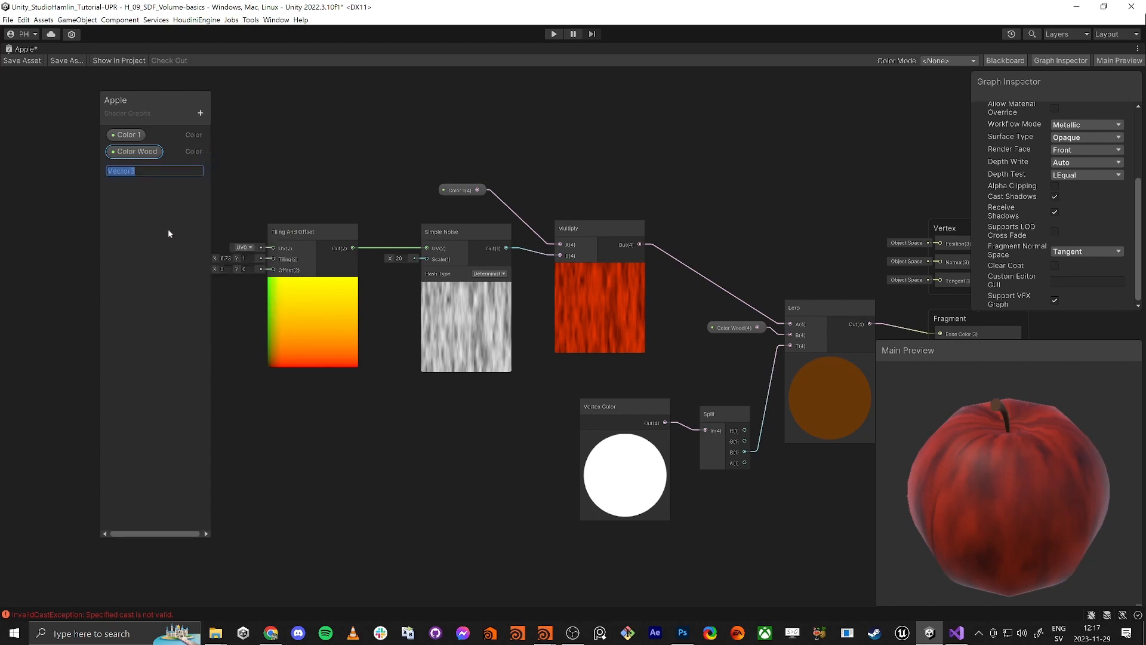
text(Co)
key(BackSpace)
key(BackSpace)
text(VFXColor)
key(Return)
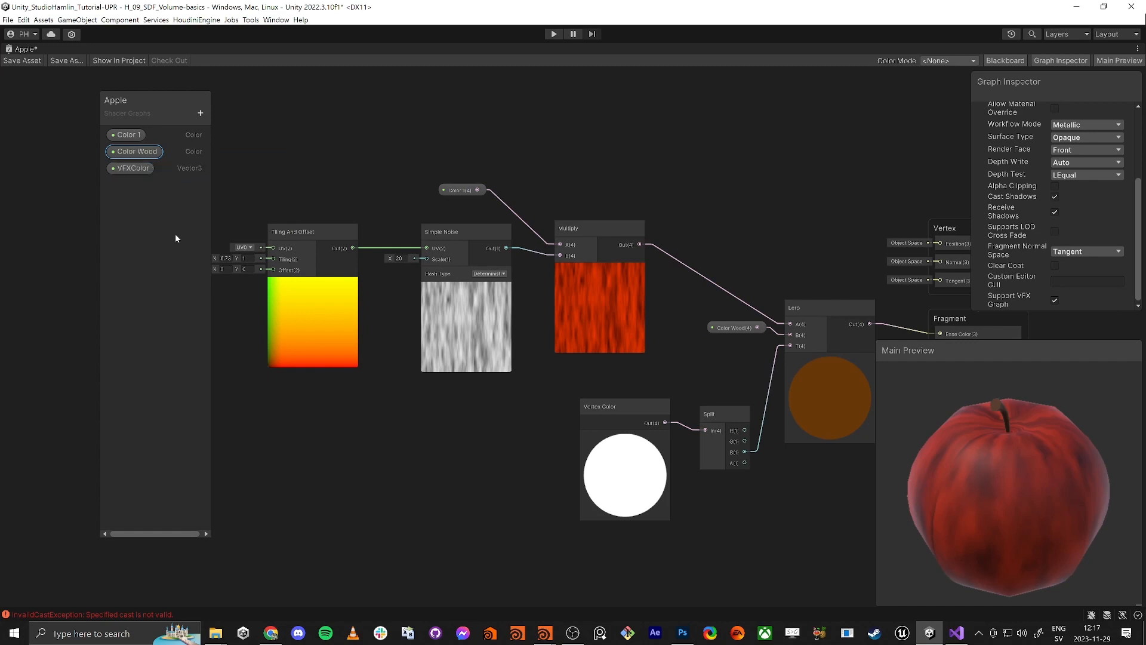
Place a VFXColor node beside Multiply and delete the Color 1 node and property
drag(127, 172, 704, 197)
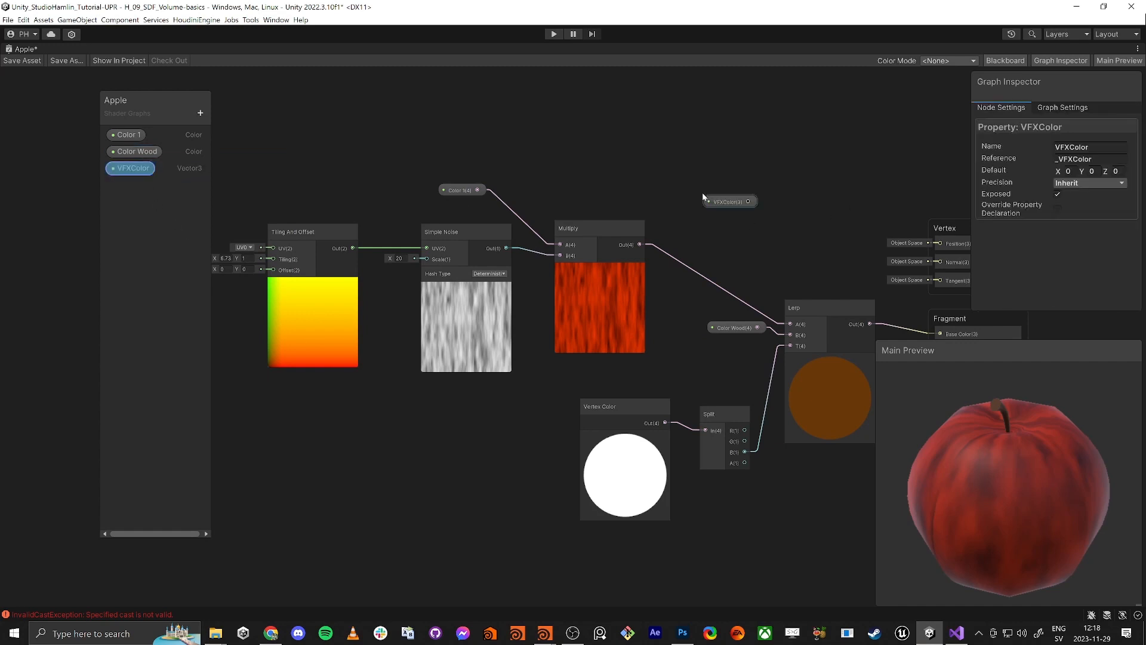
drag(779, 216, 597, 260)
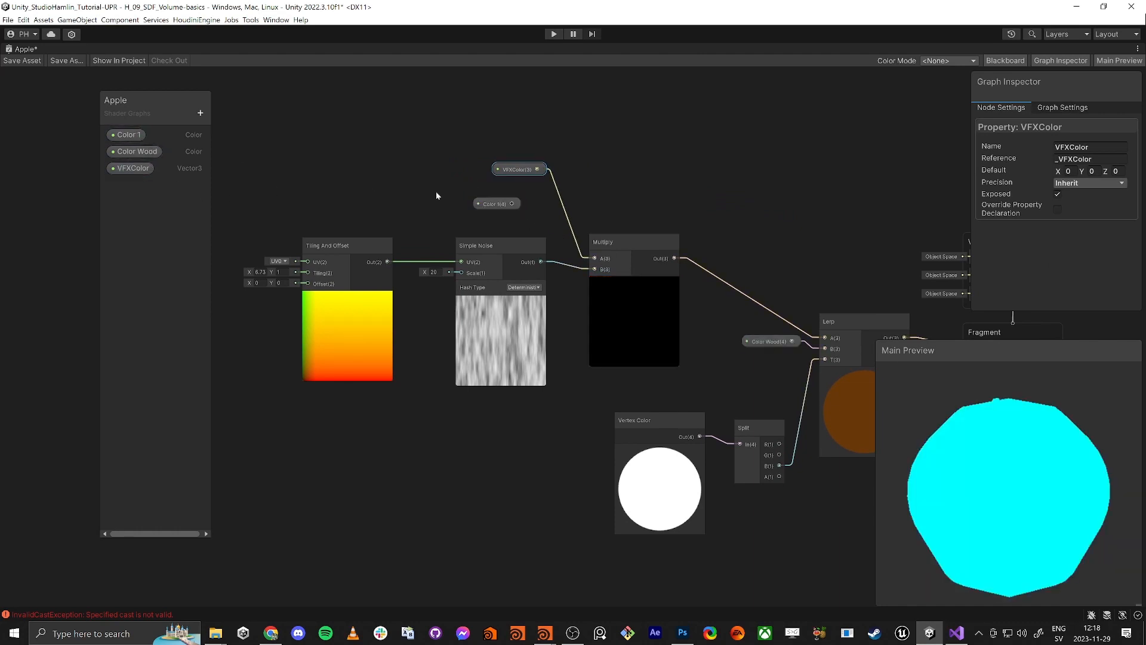
drag(497, 206, 455, 145)
key(Delete)
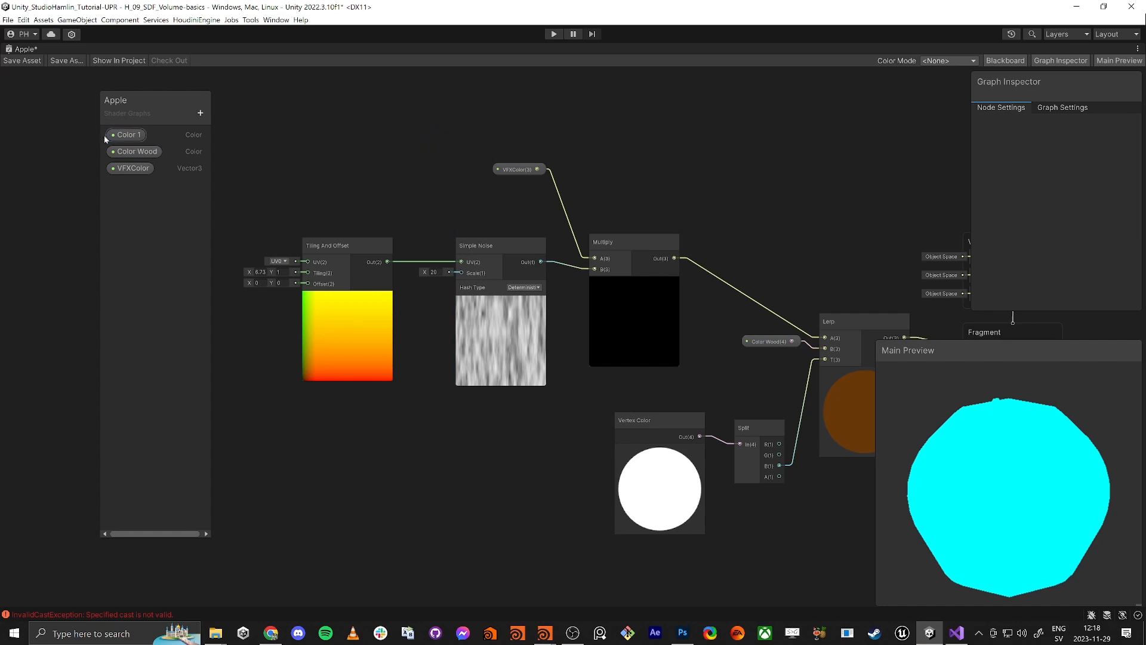
click(126, 134)
key(Delete)
Set VFXColor's default X to 1 and save the Apple shader graph
click(518, 169)
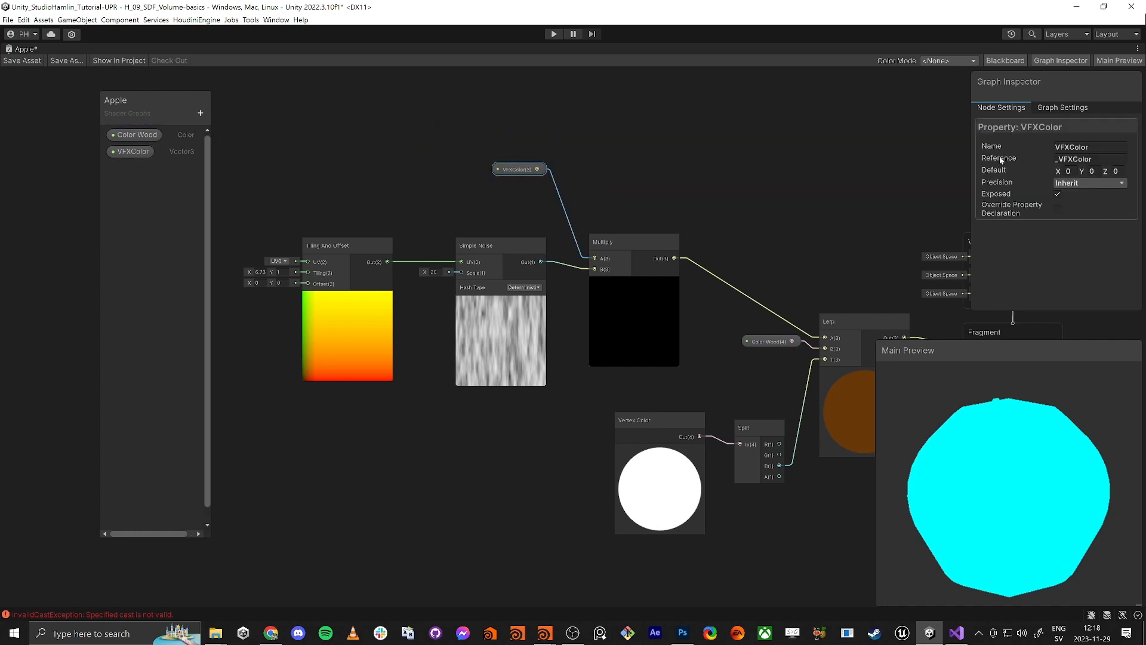
text(1)
key(Tab)
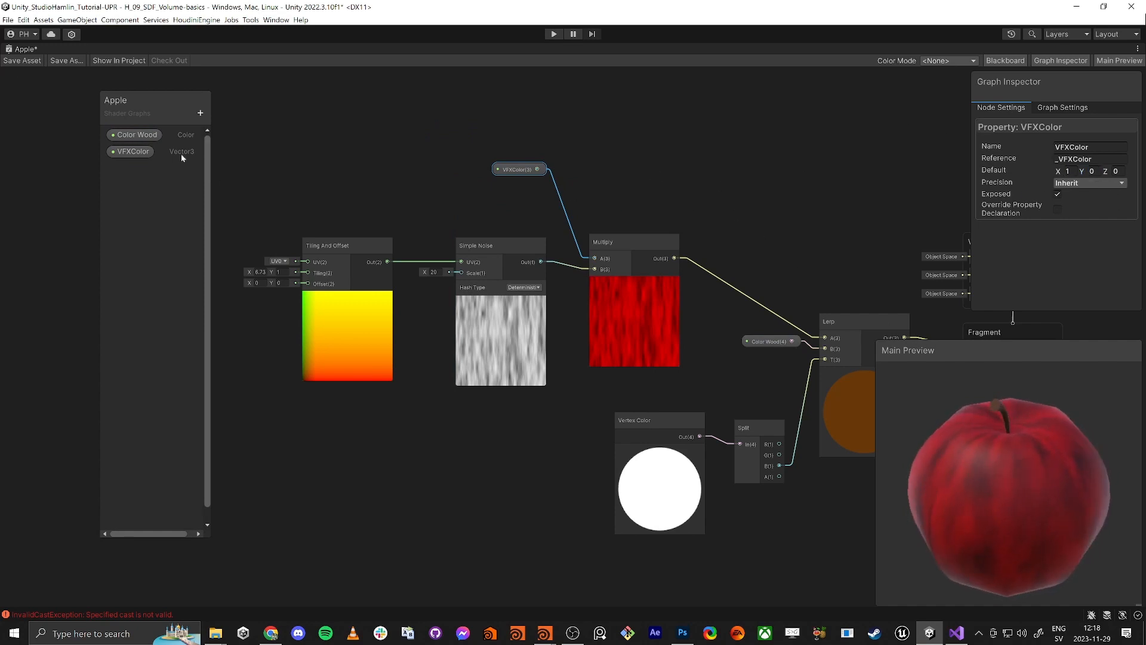
click(23, 62)
Nudge the VFXColor node, save again and restore the full editor layout
drag(520, 170, 513, 196)
scroll(604, 181, down, 1)
drag(1027, 449, 979, 456)
middle_drag(709, 140, 666, 167)
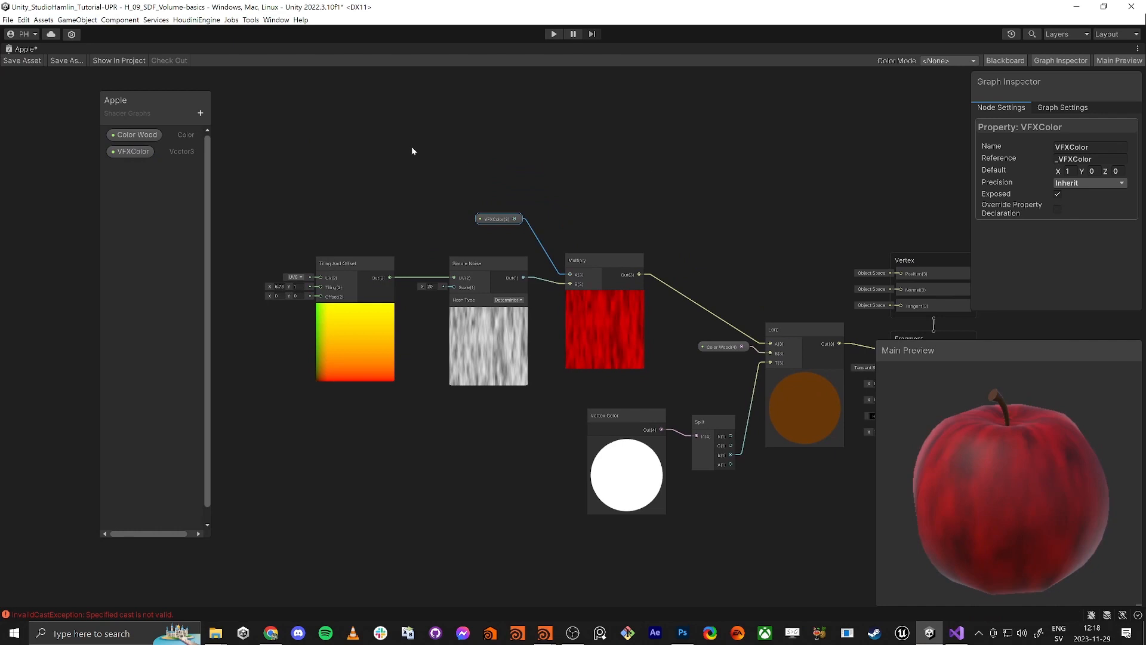
scroll(539, 217, down, 2)
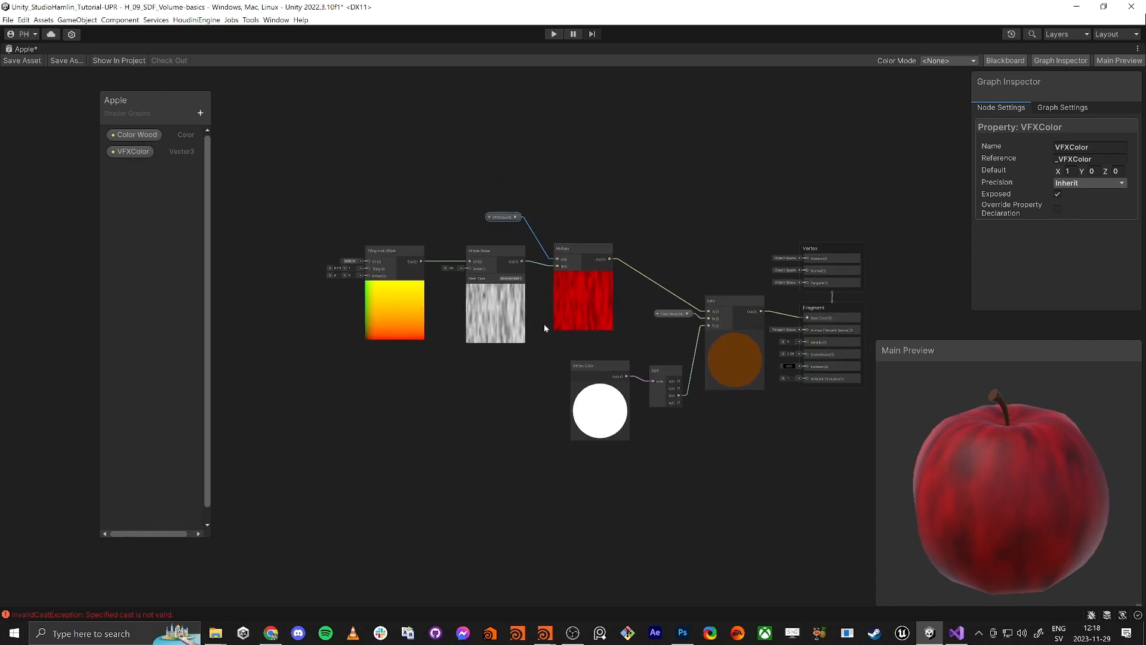
click(13, 62)
key(shift+space)
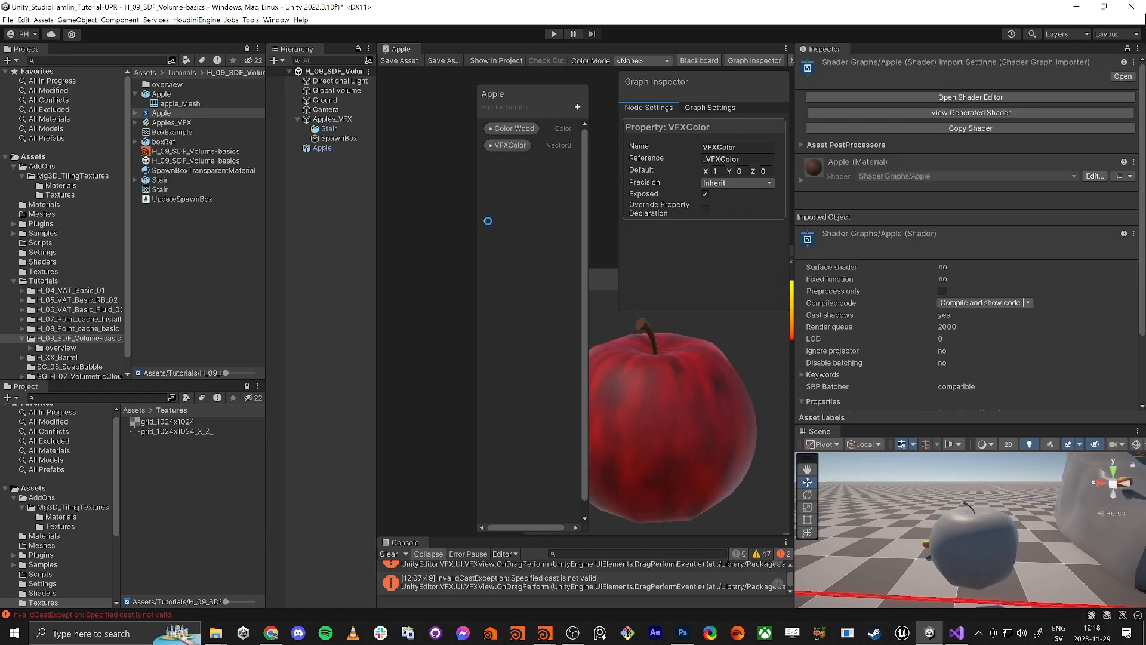
Open Apples_VFX docked in the central area and widen its graph panel
click(443, 222)
click(172, 122)
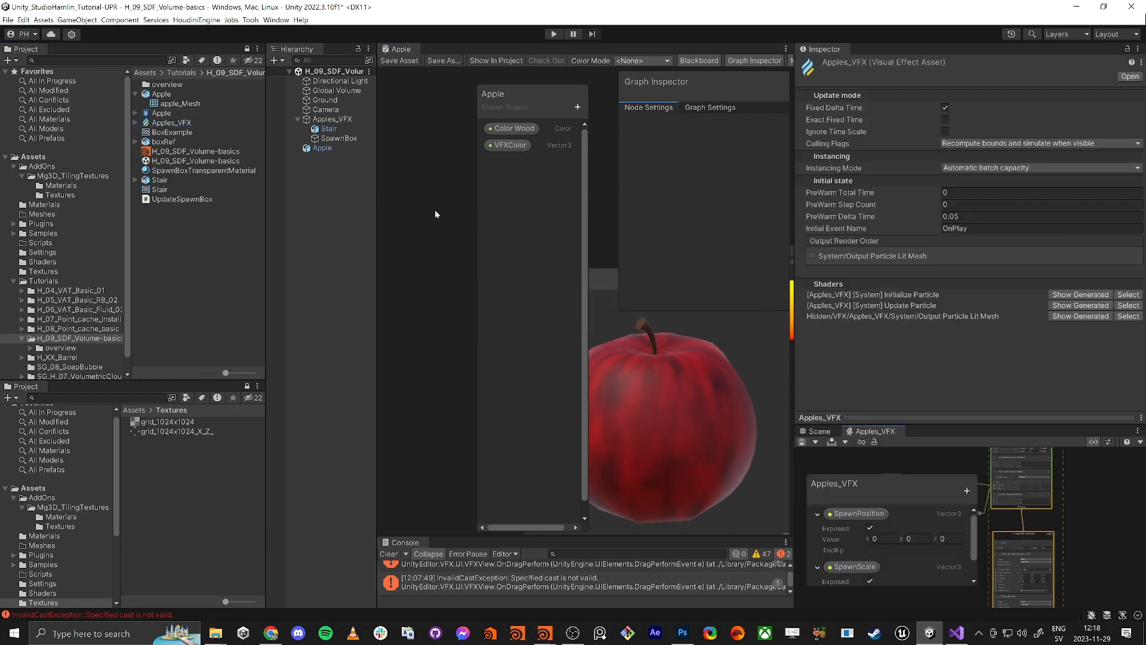
drag(880, 434, 412, 49)
drag(267, 264, 145, 269)
drag(376, 294, 214, 294)
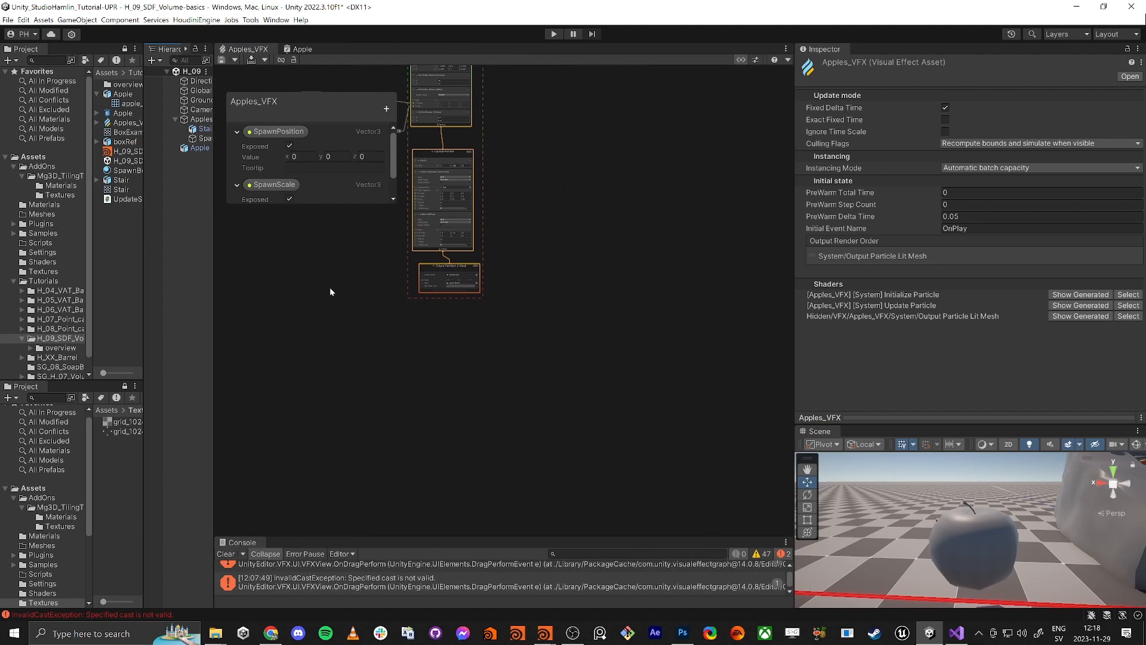
Zoom to the Output Particle Lit Mesh node and straighten its link
scroll(500, 399, up, 5)
scroll(648, 338, up, 5)
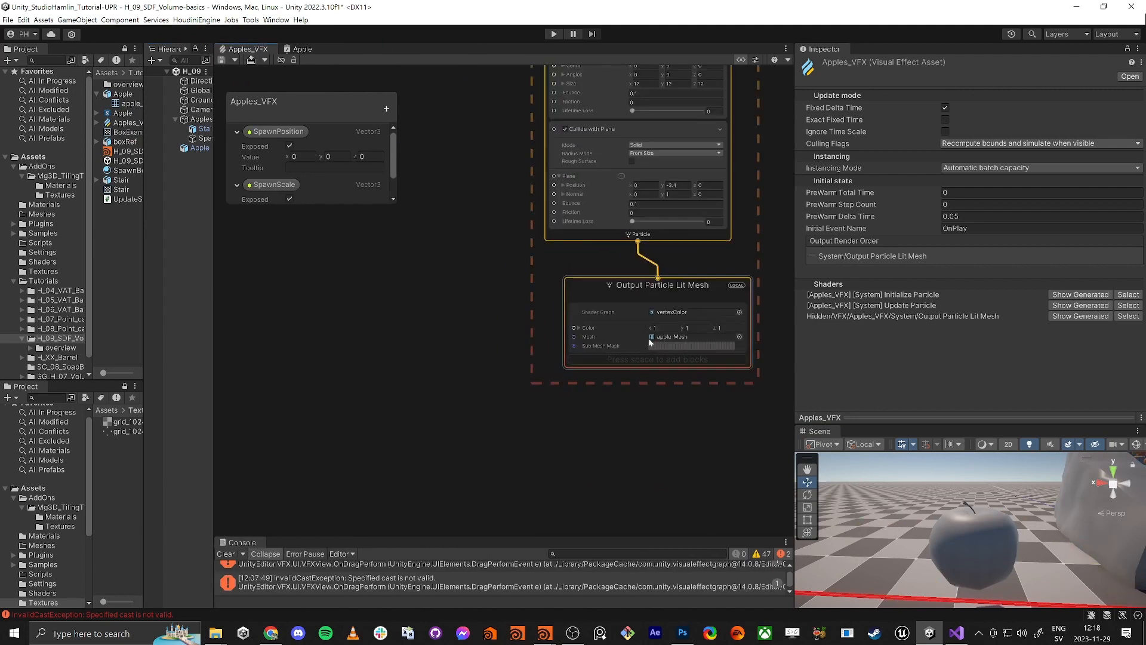
click(610, 342)
drag(610, 341, 619, 345)
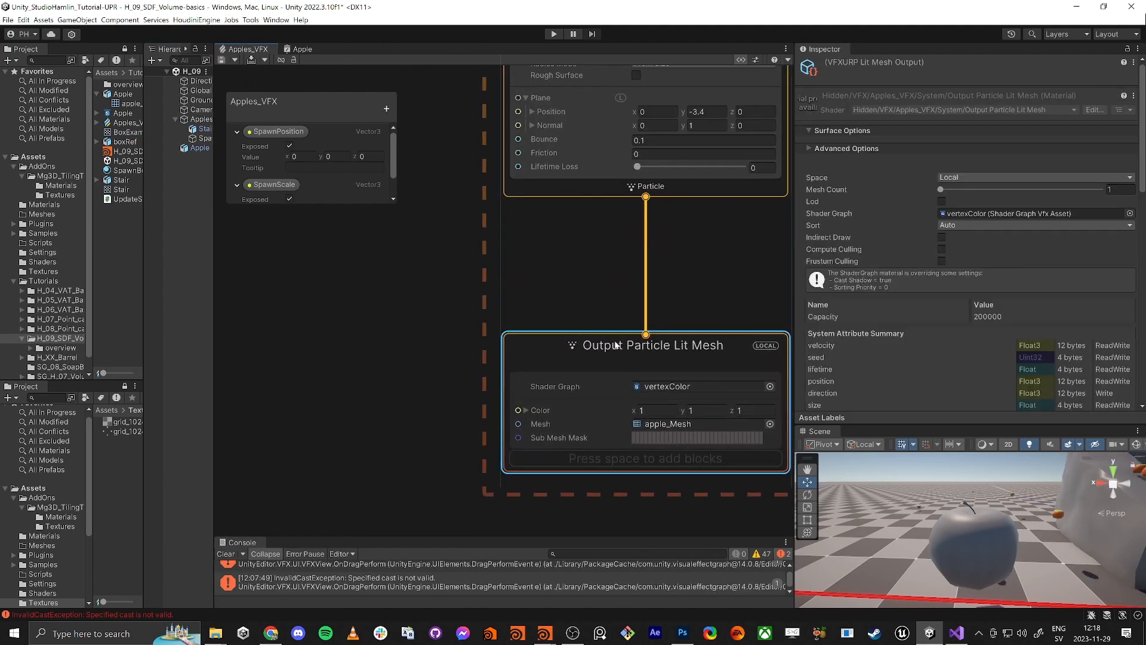
middle_drag(449, 329, 435, 279)
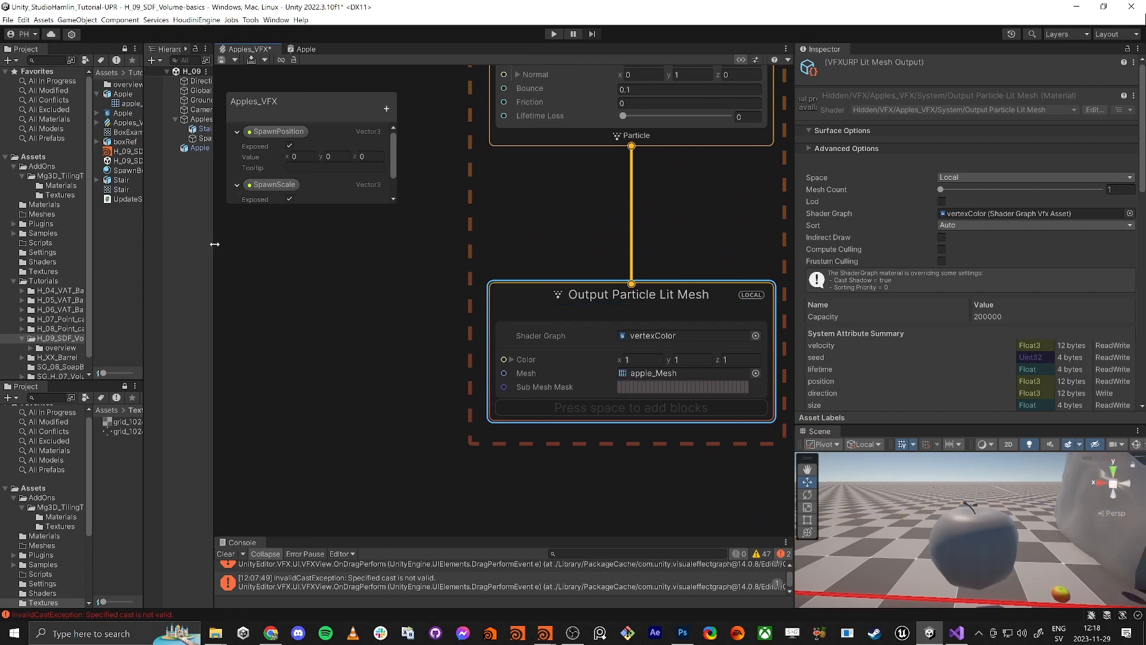
Drag the Apple asset's shader onto the Output Particle Lit Mesh Shader Graph field
drag(214, 244, 248, 245)
drag(143, 251, 196, 252)
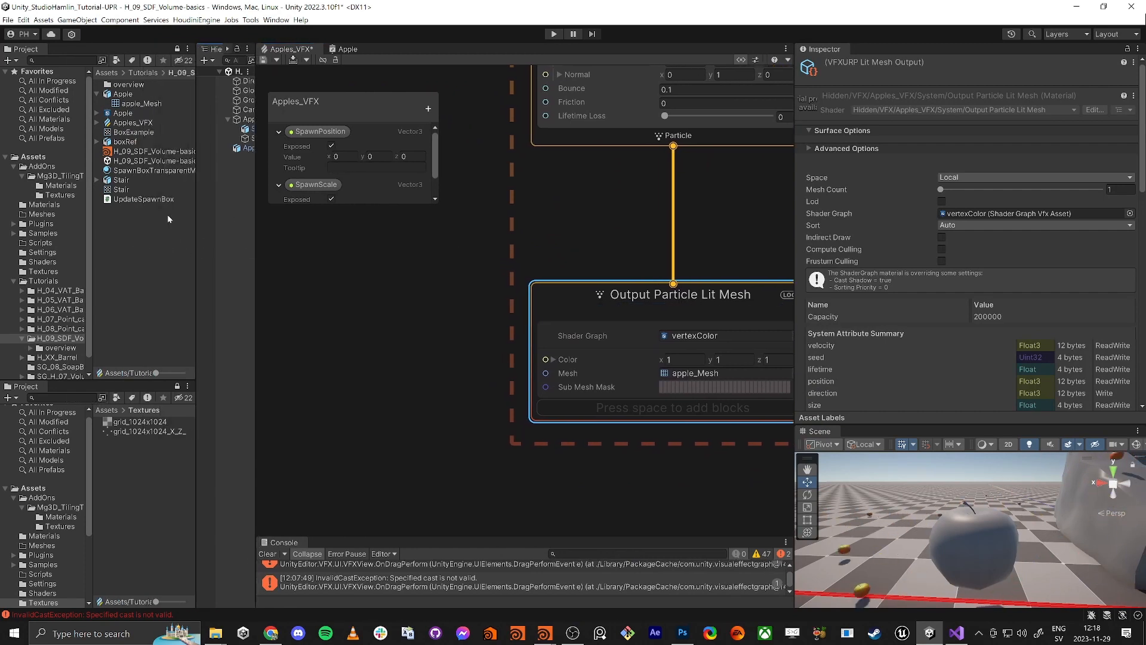
click(123, 114)
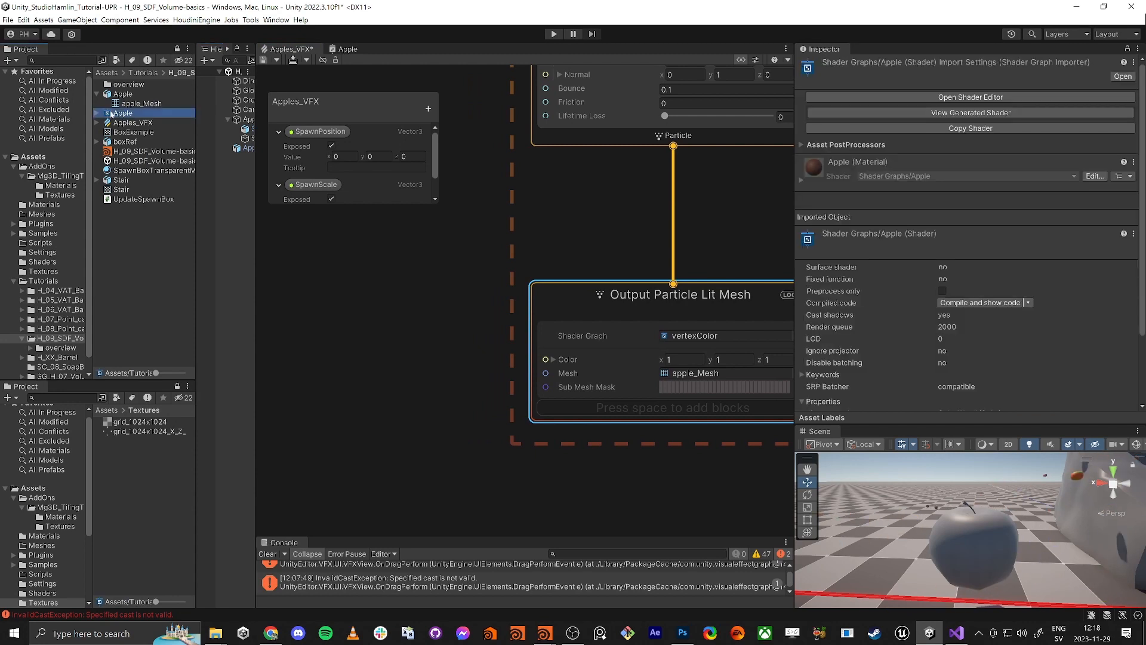
click(99, 113)
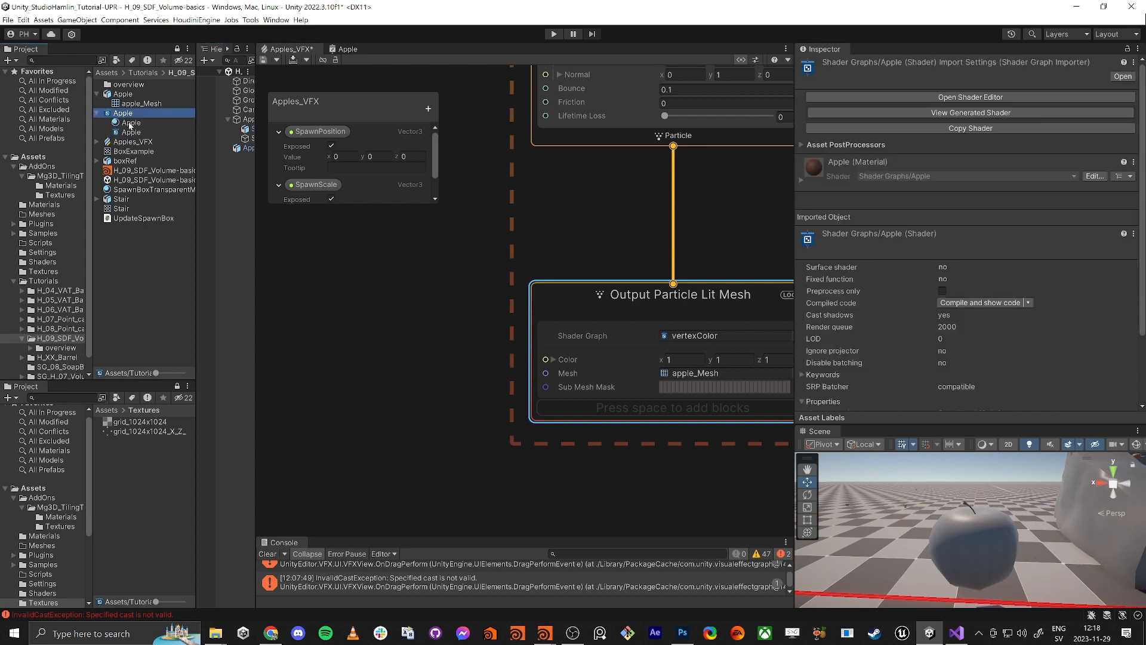
drag(127, 133, 601, 288)
drag(682, 338, 682, 338)
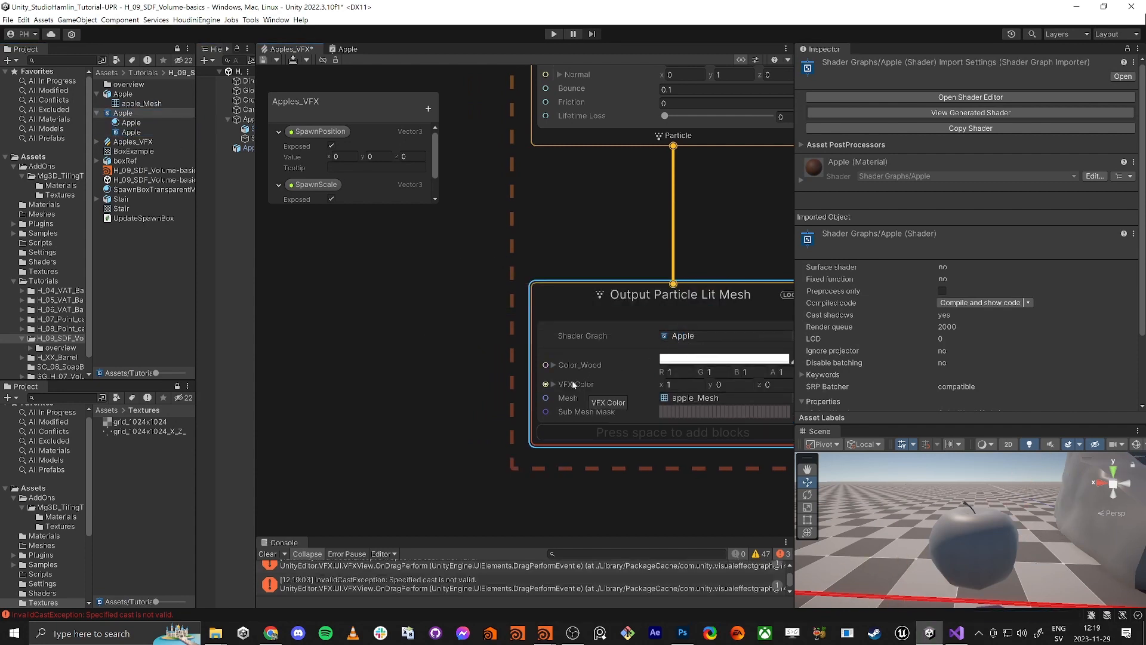
Add a Random Number node and position it left of the output
click(397, 377)
key(space)
text(rand)
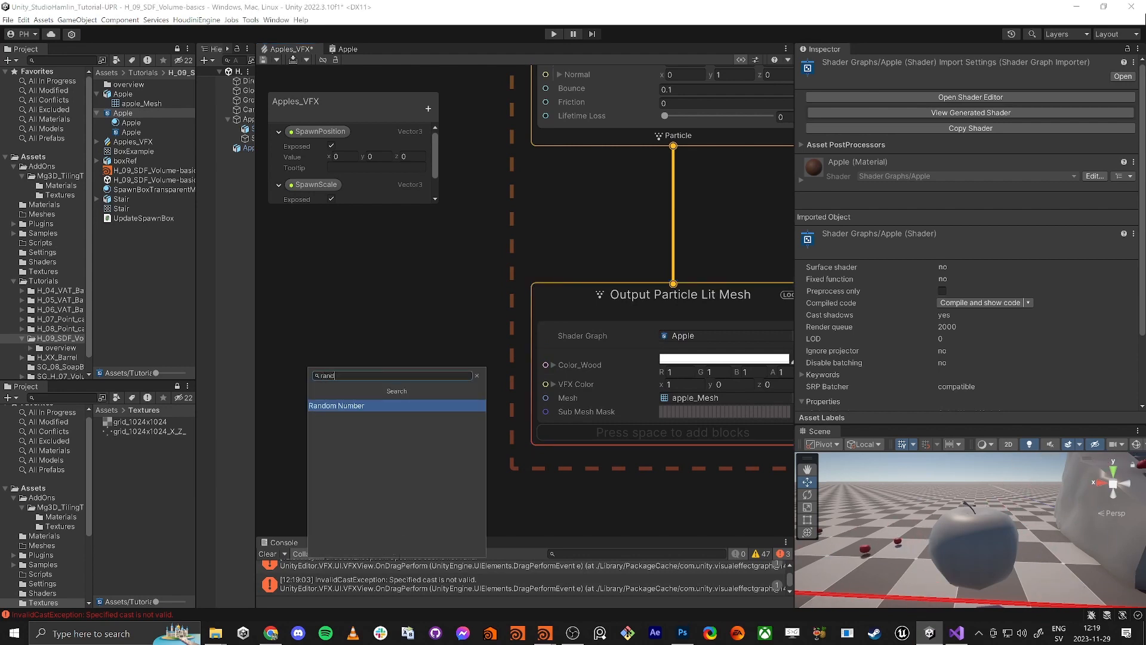
key(Return)
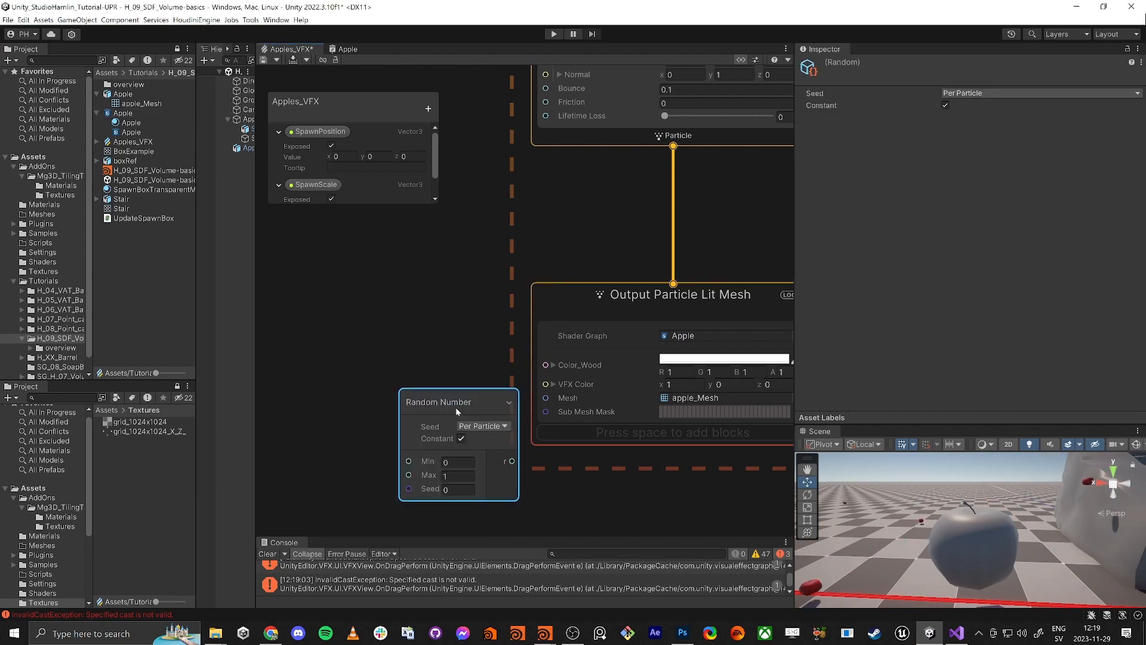
drag(456, 410, 331, 333)
middle_drag(469, 467, 553, 430)
drag(417, 288, 348, 306)
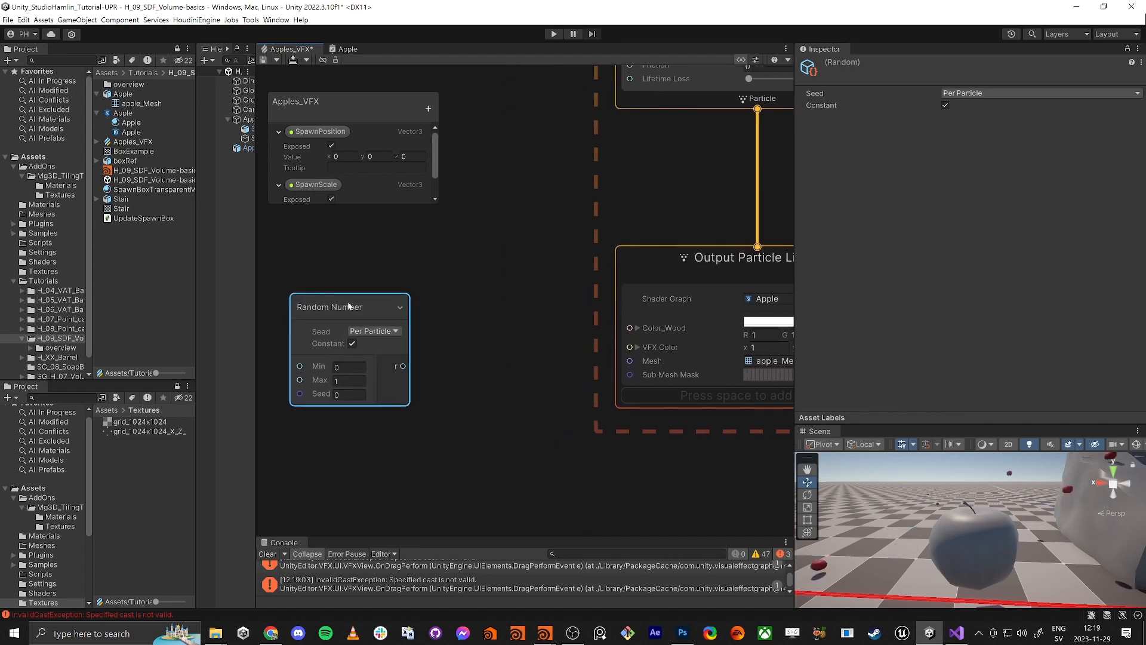
middle_drag(357, 342, 438, 323)
drag(415, 294, 345, 298)
click(548, 353)
Add a Vector3 node and wire the random value into its X input
key(space)
text(ver)
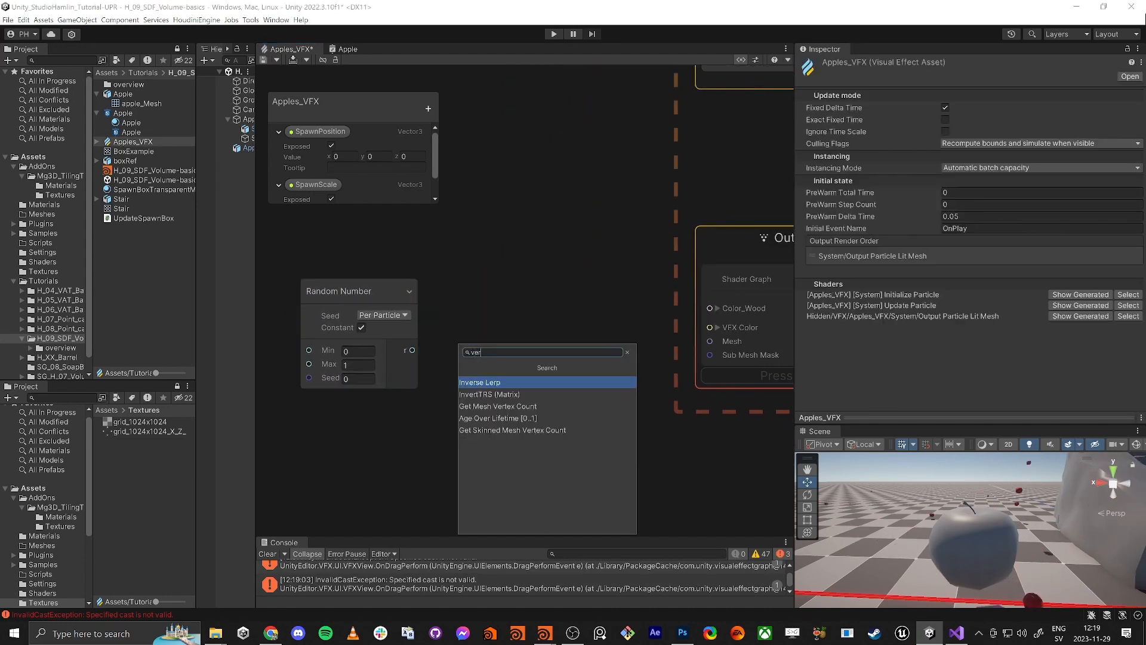
text(te)
key(BackSpace)
key(BackSpace)
key(BackSpace)
key(BackSpace)
key(BackSpace)
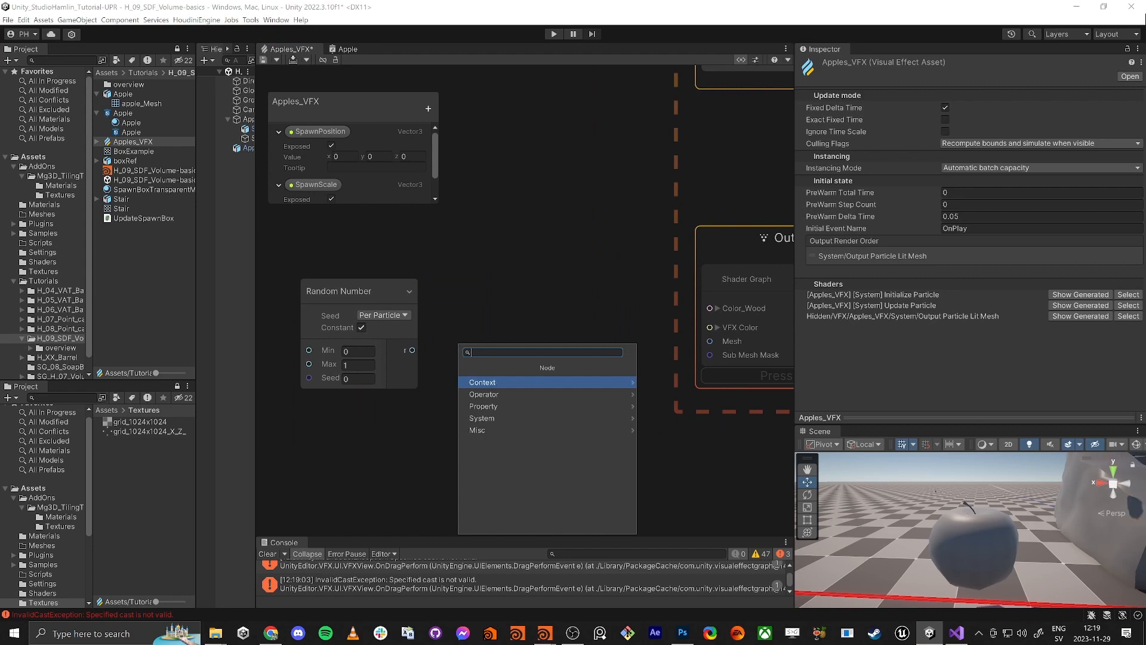
text(vec)
key(Down)
key(Down)
key(Return)
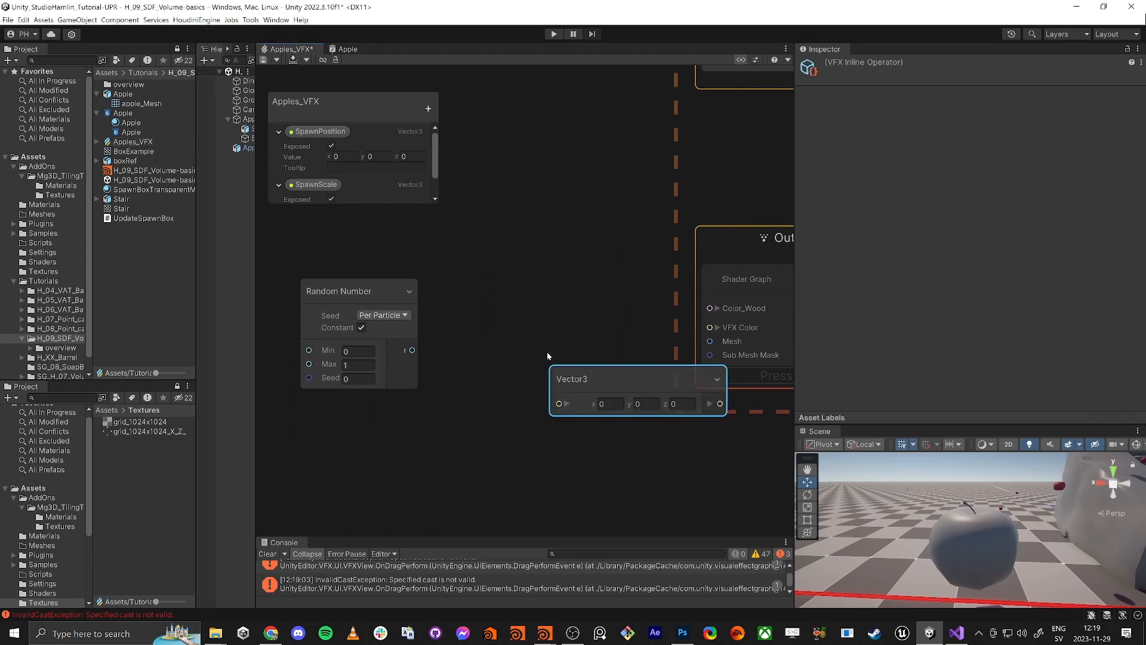
click(567, 405)
drag(573, 402, 461, 327)
drag(367, 292, 310, 277)
middle_drag(460, 264, 534, 256)
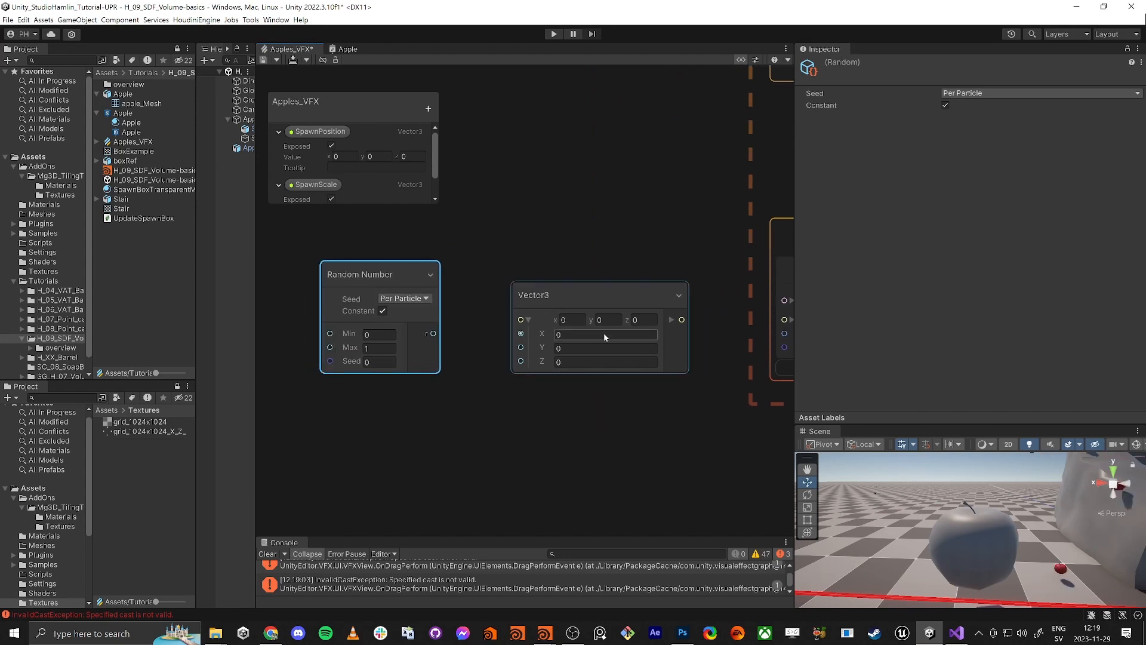
drag(433, 334, 519, 333)
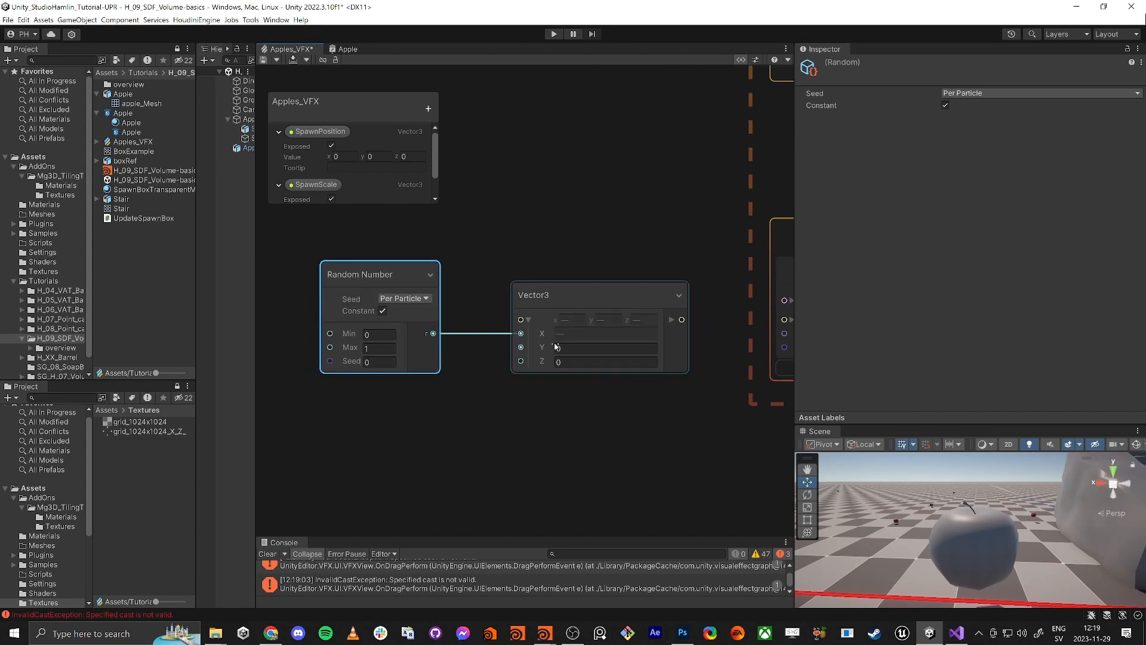
Set the random Min to 0.5 and connect the Vector3 to VFX Color
middle_drag(721, 312, 668, 314)
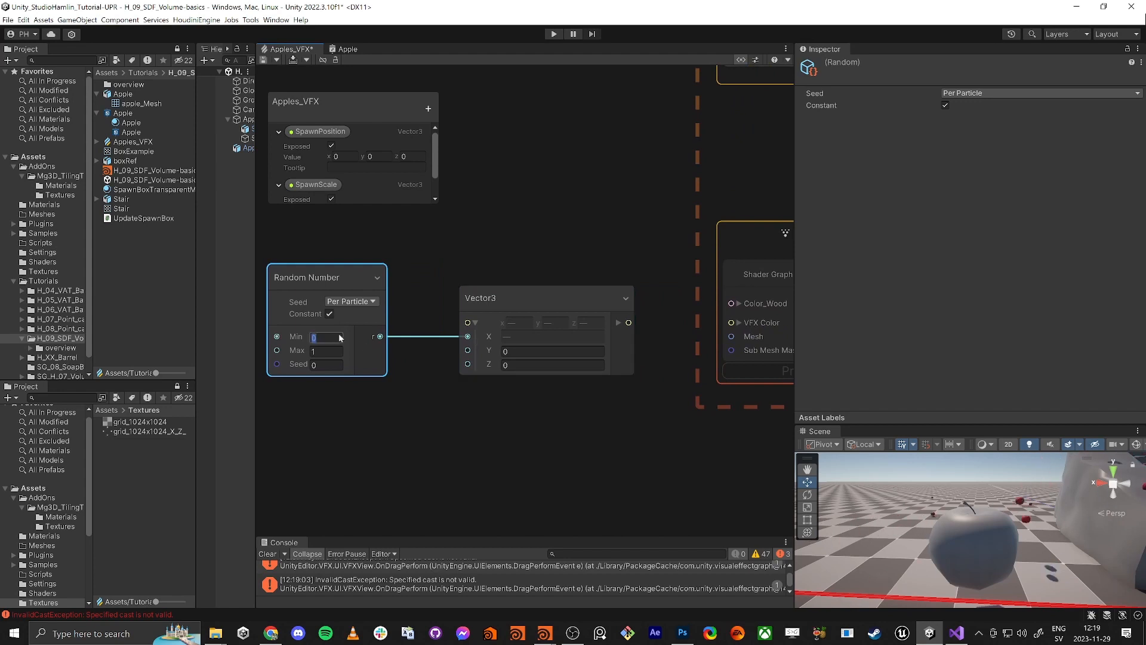
text(0.5)
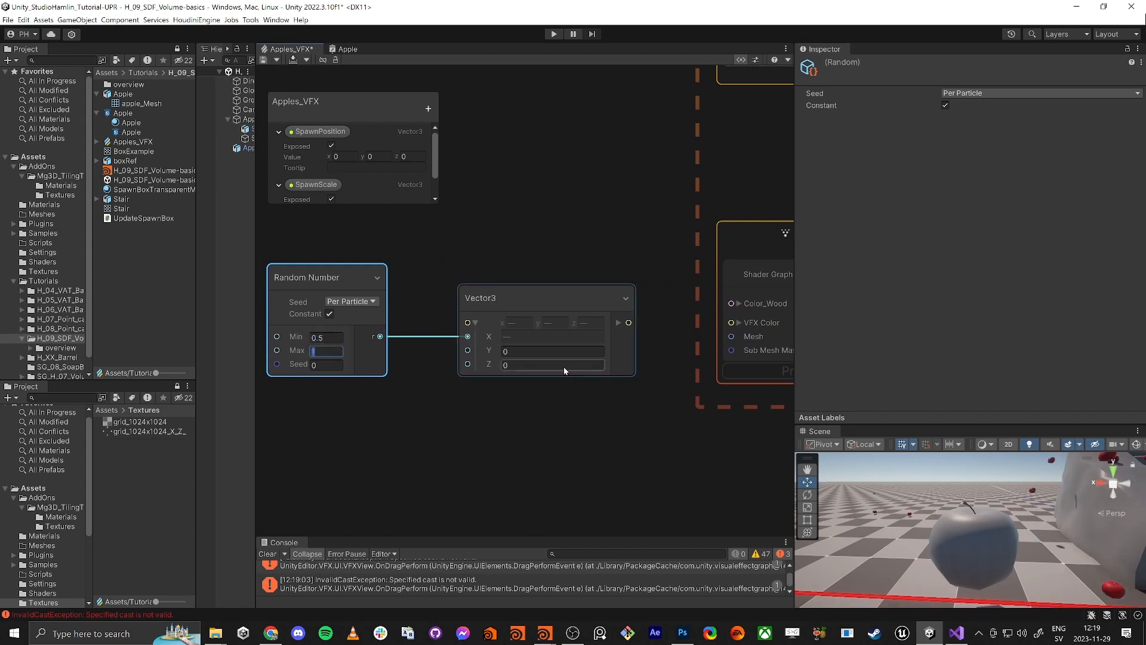
drag(629, 322, 731, 322)
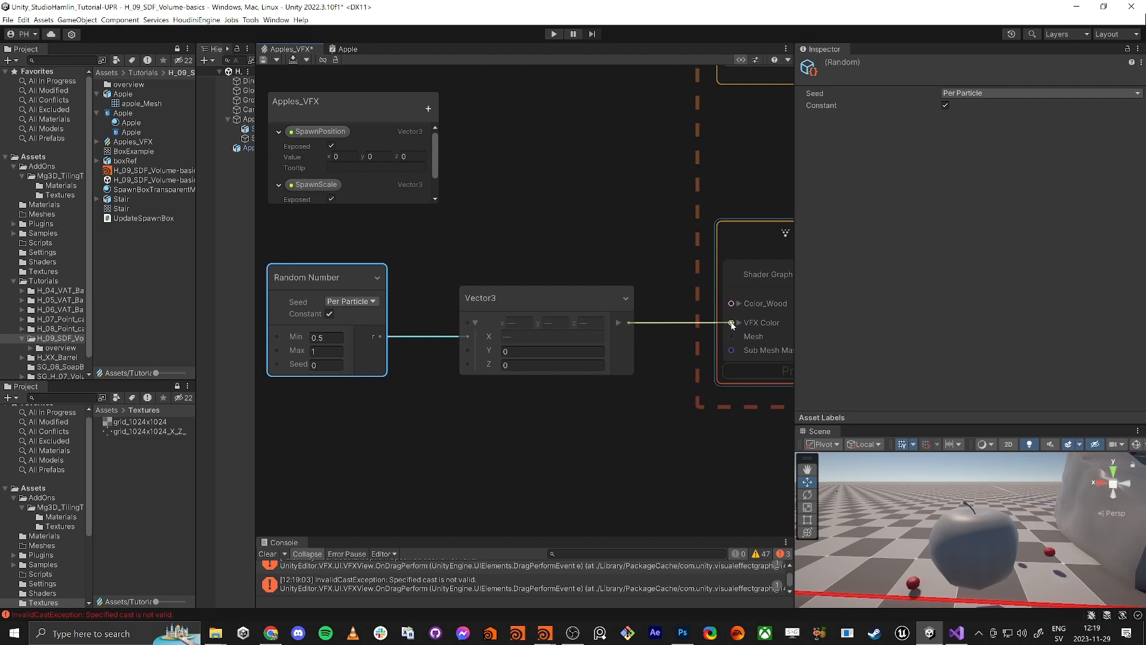
right_drag(1005, 510, 852, 567)
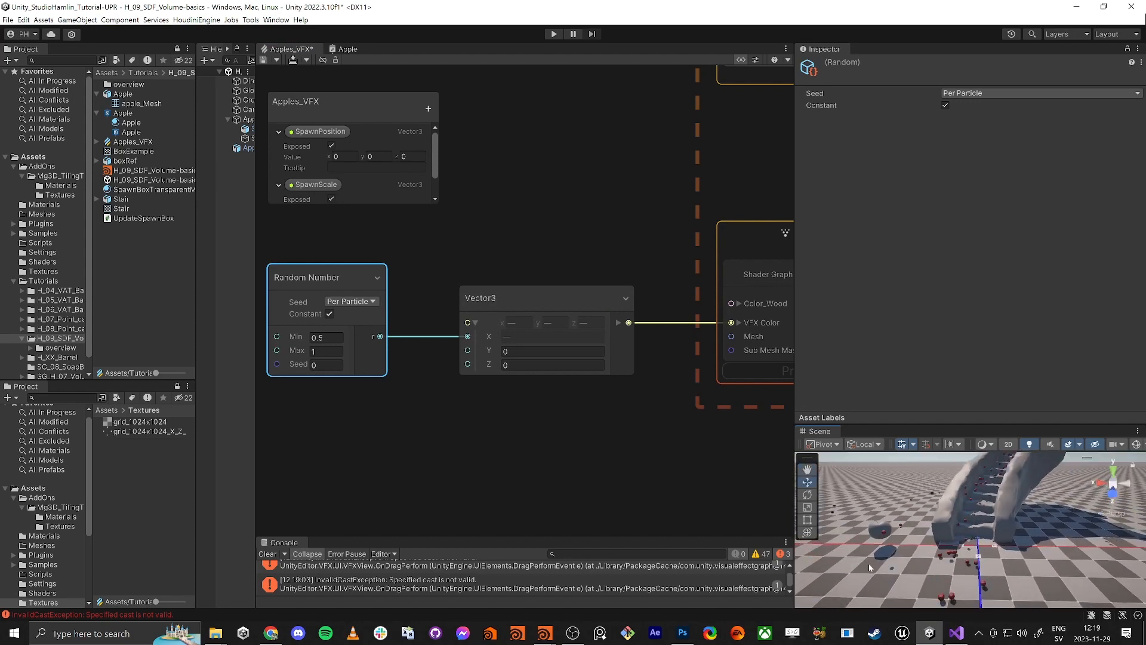
Enlarge the Scene view, review Random Number feeding Output Particle Lit Mesh, and return to the Apple graph
right_drag(967, 530, 966, 529)
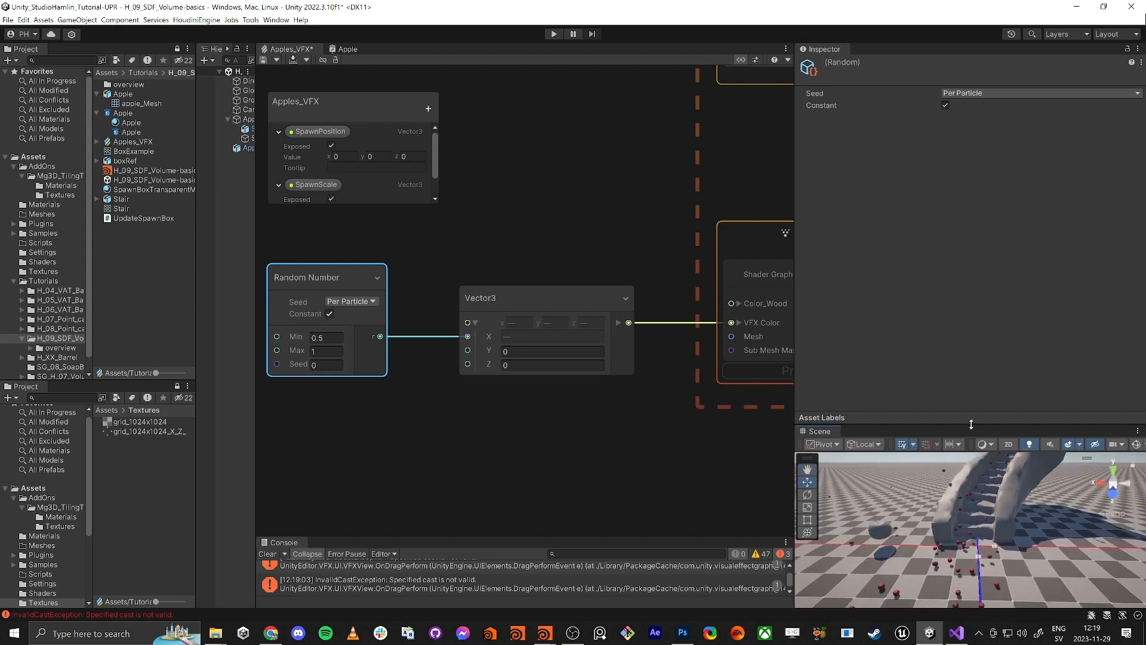
drag(968, 422, 969, 242)
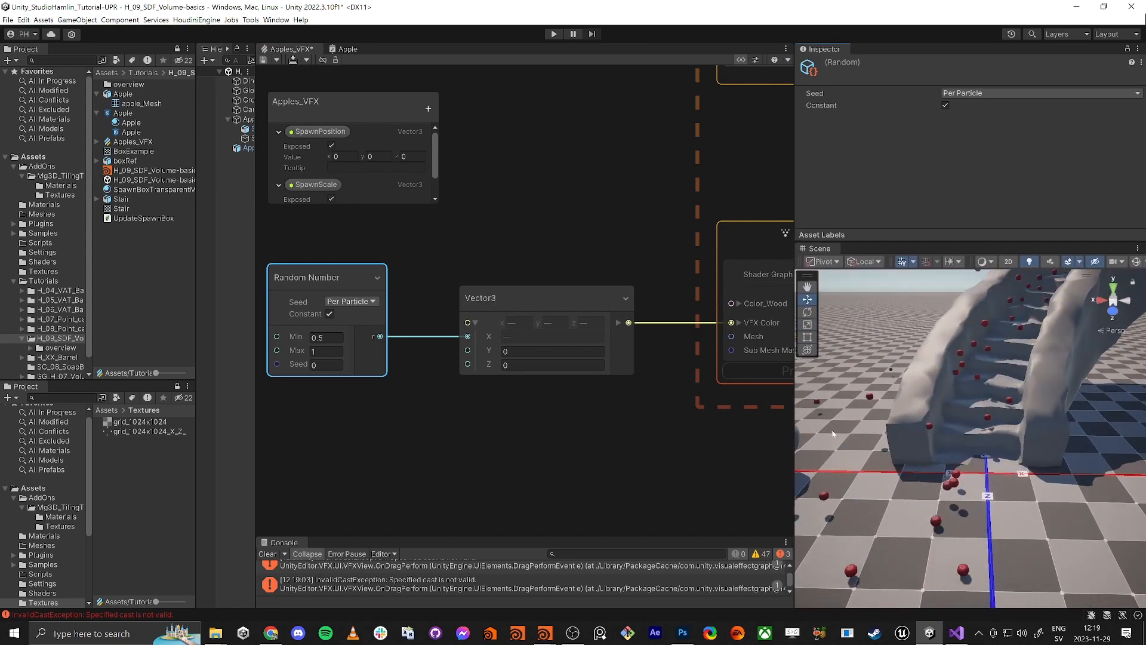
middle_drag(608, 447, 468, 459)
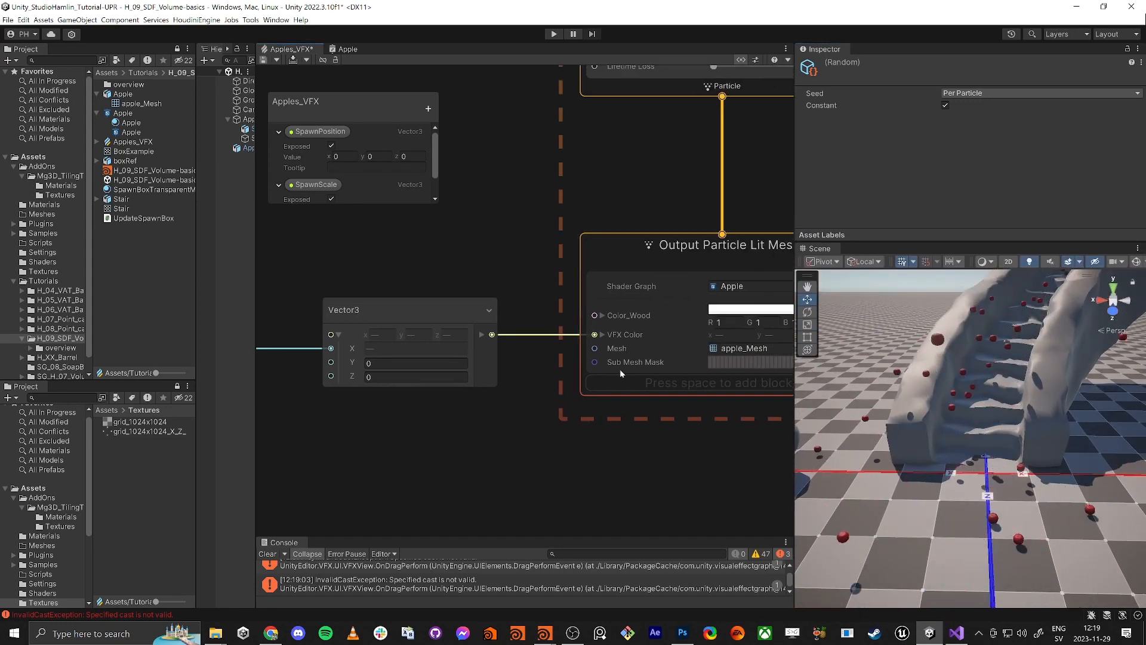
scroll(696, 340, down, 3)
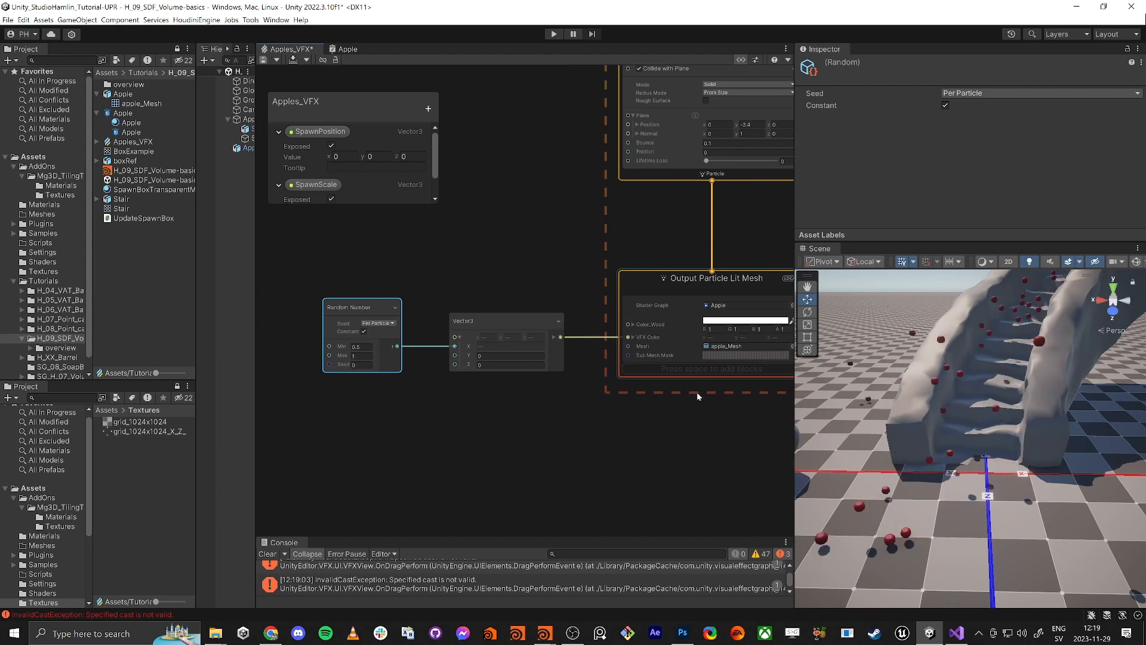
click(341, 49)
Maximize the Apple shader graph and inspect the VFXColor property's settings
middle_drag(531, 198, 420, 185)
key(shift+space)
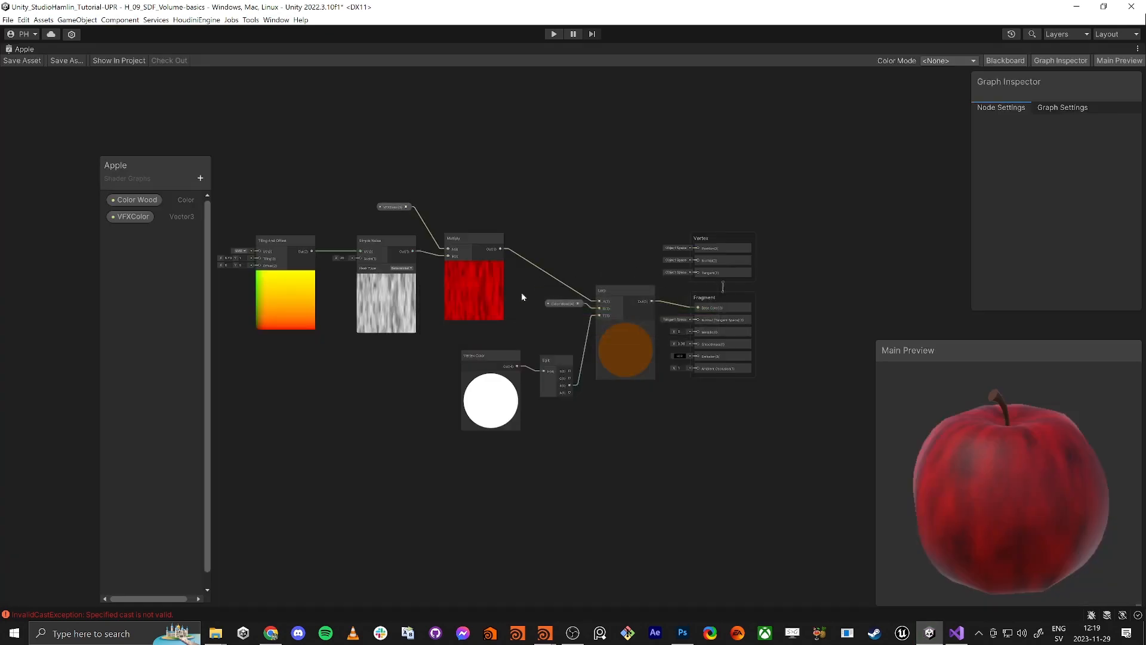
middle_drag(373, 378, 431, 427)
scroll(461, 259, up, 5)
click(428, 251)
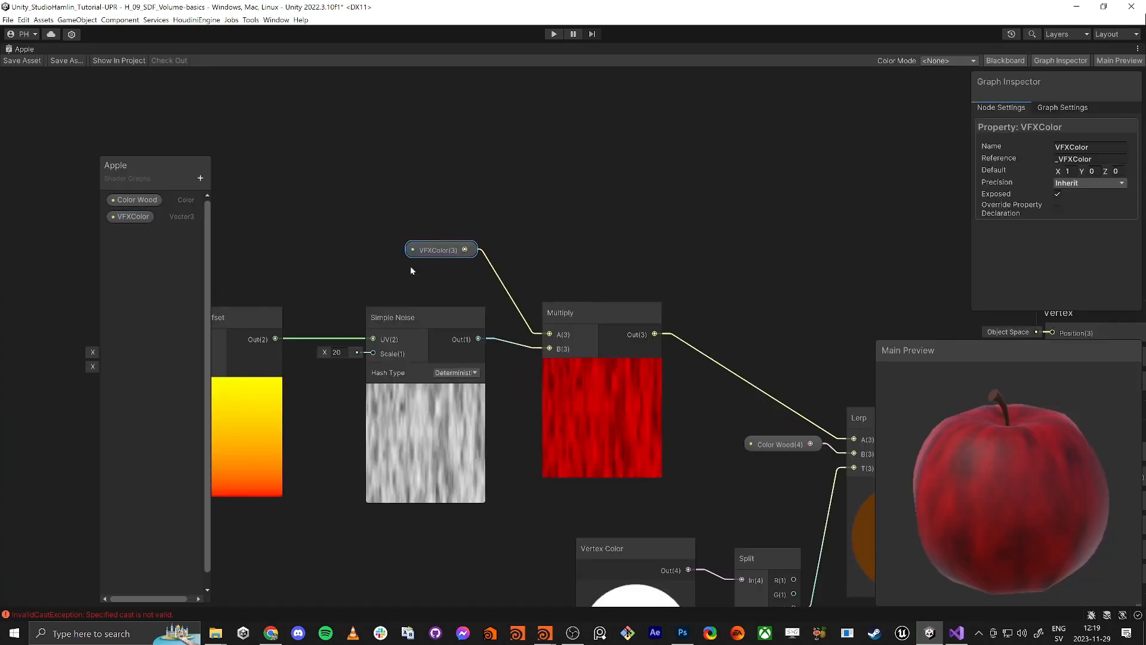
scroll(497, 368, down, 3)
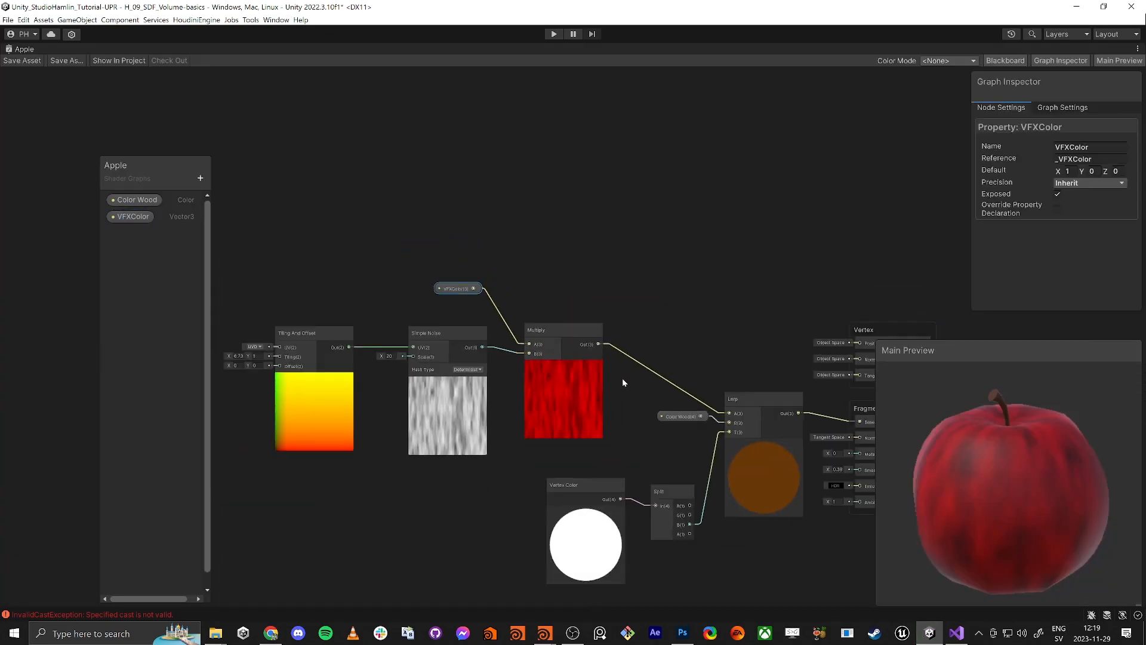
click(421, 264)
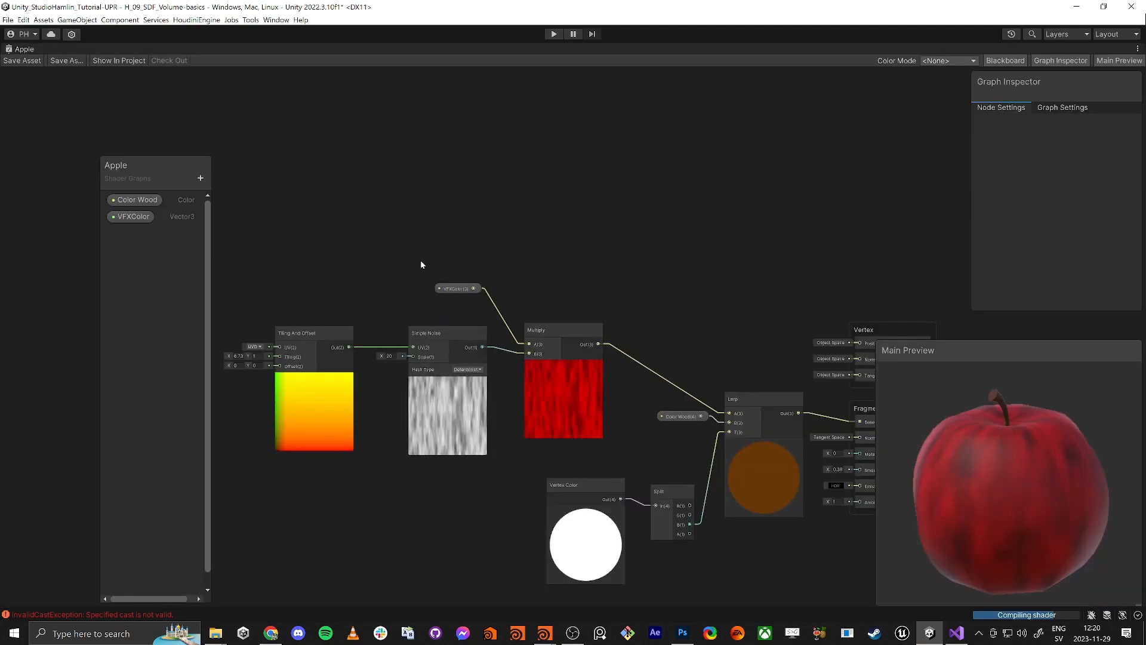
Move the Color Wood property down, save the Apple graph, and restore the full editor layout
drag(685, 416, 684, 425)
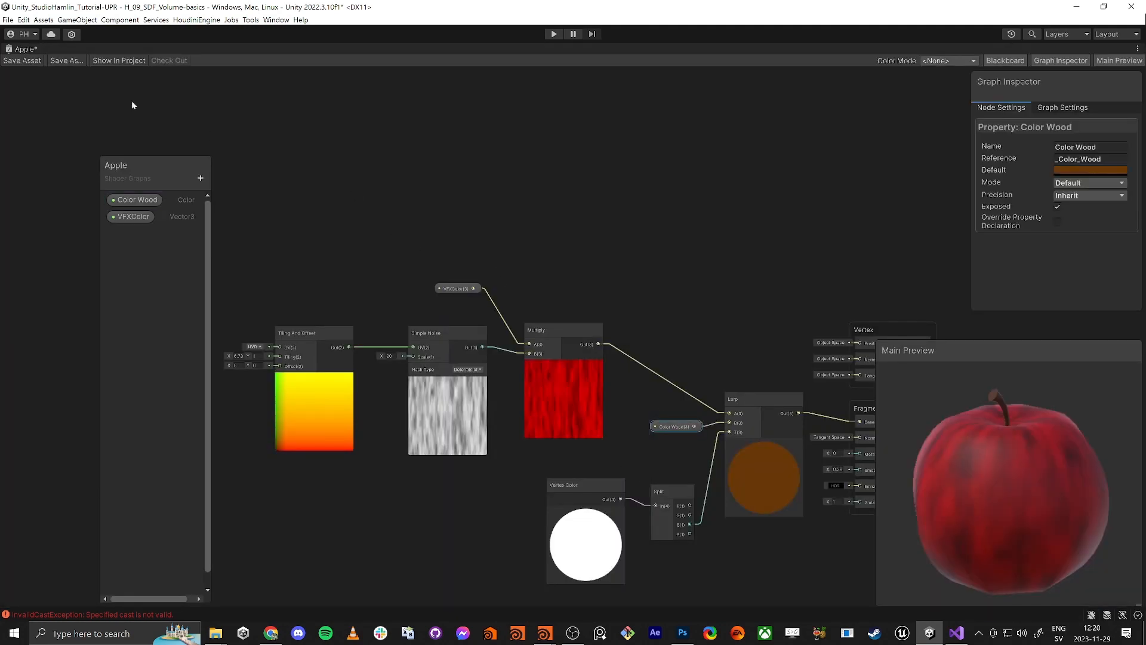
click(25, 60)
key(shift+space)
click(536, 215)
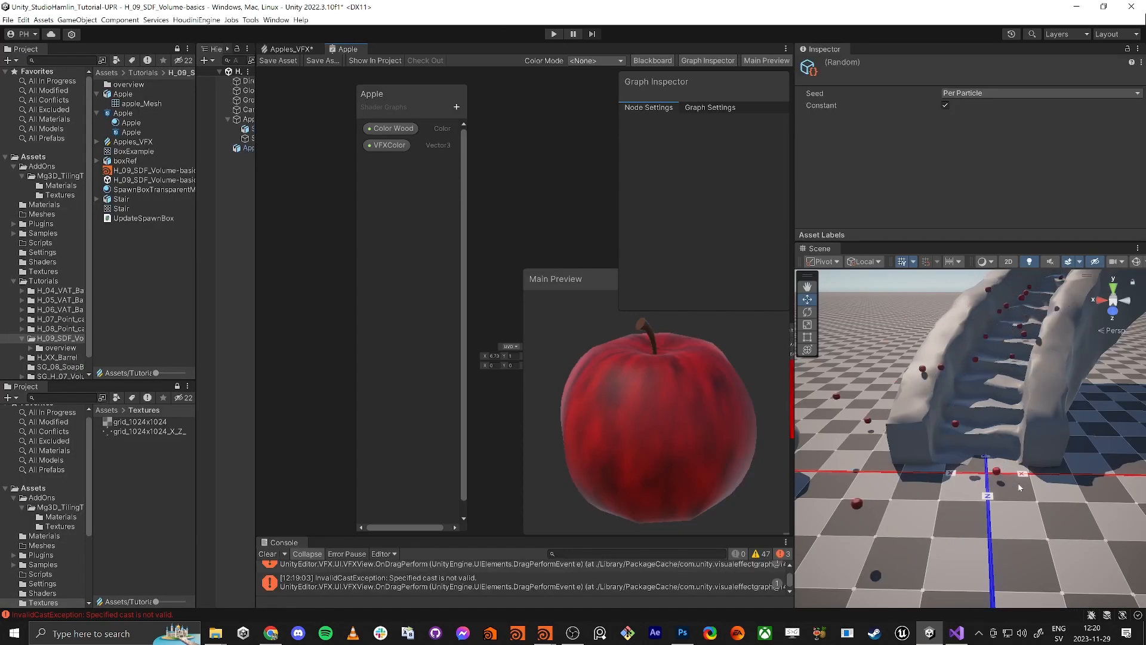
Fly the Scene camera down to ground level to watch the apples
right_drag(967, 535, 977, 443)
key(q)
key(e)
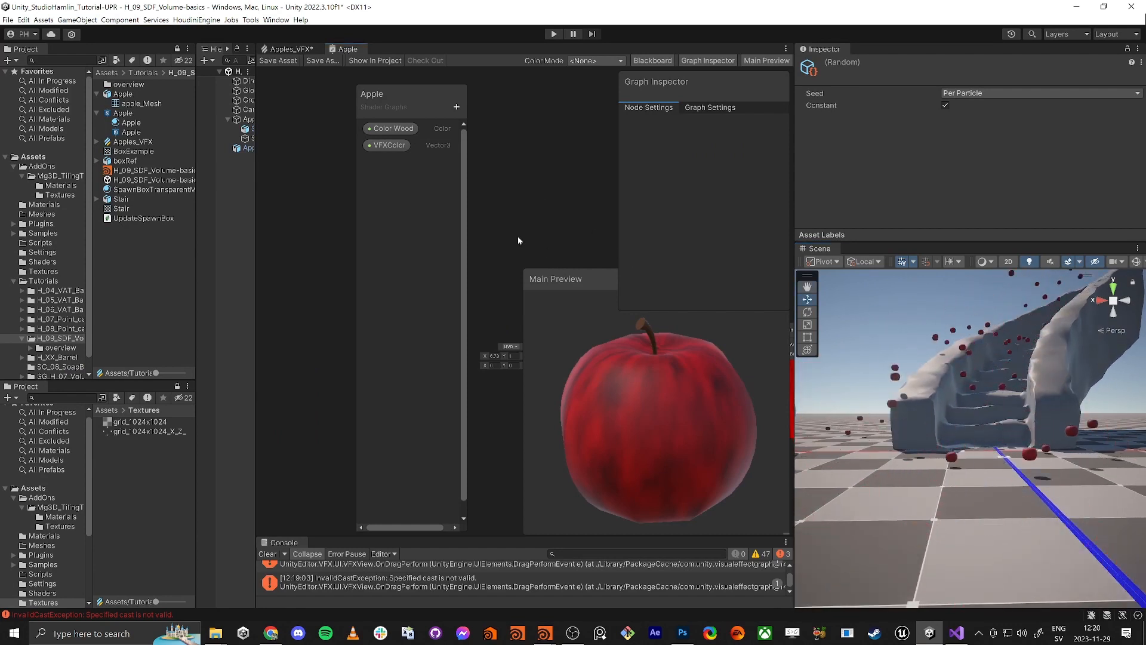
Back in Apples_VFX, set the Vector3 Y and Z values to 1 to test another apple tint
click(291, 49)
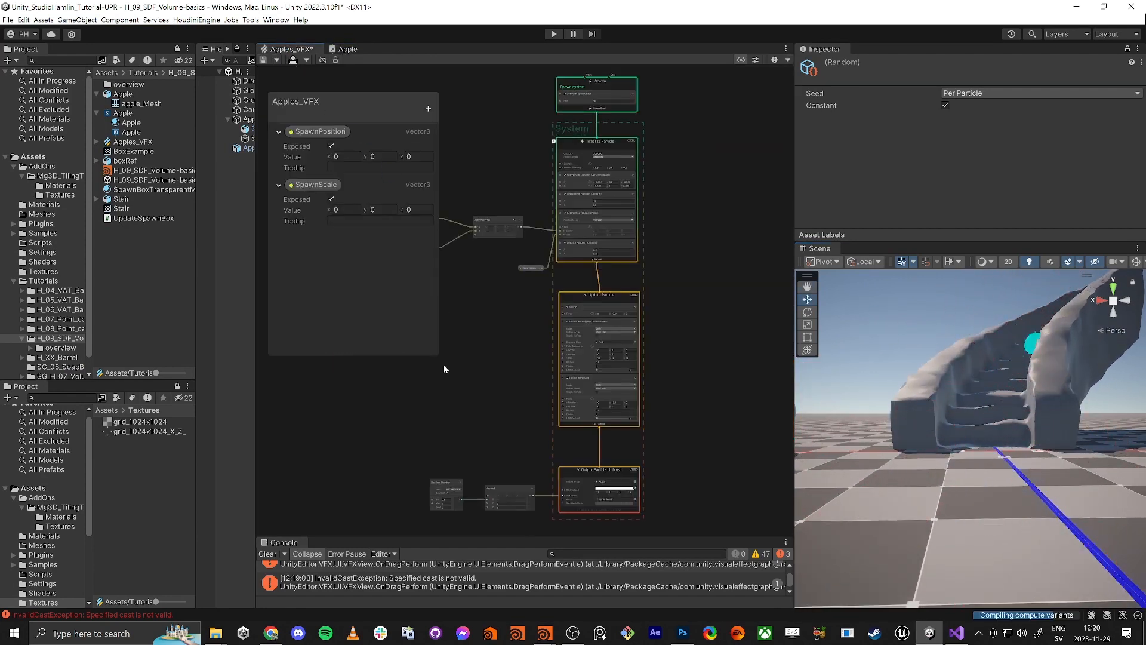
middle_drag(417, 461, 528, 353)
scroll(530, 356, up, 5)
scroll(543, 396, up, 4)
middle_drag(653, 503, 538, 384)
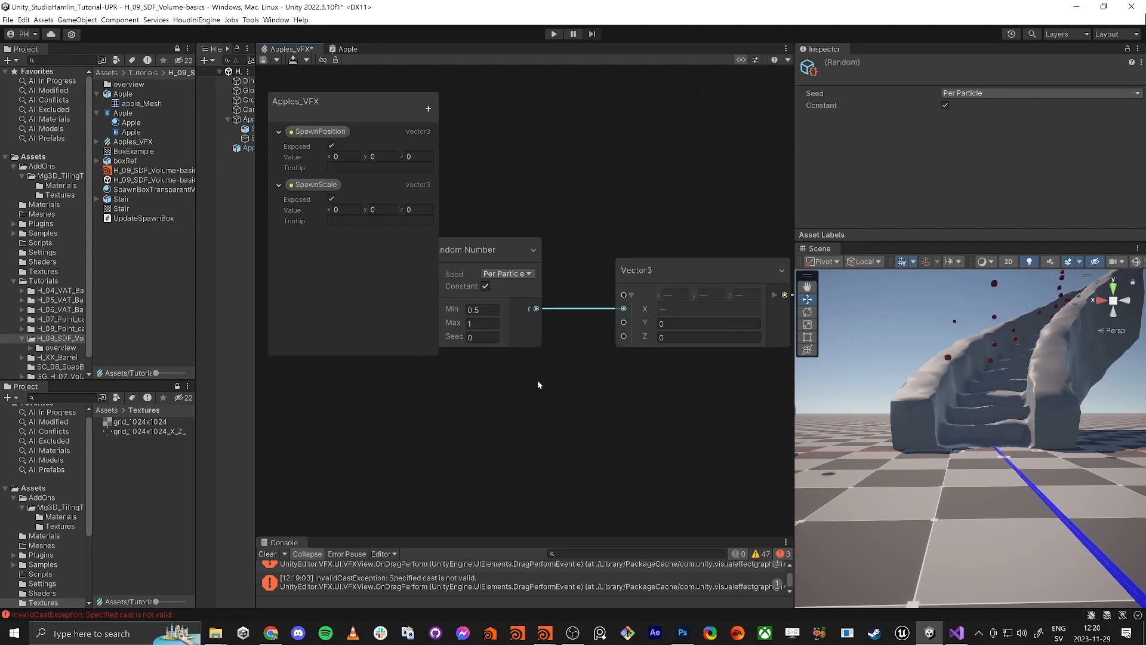
scroll(569, 362, down, 2)
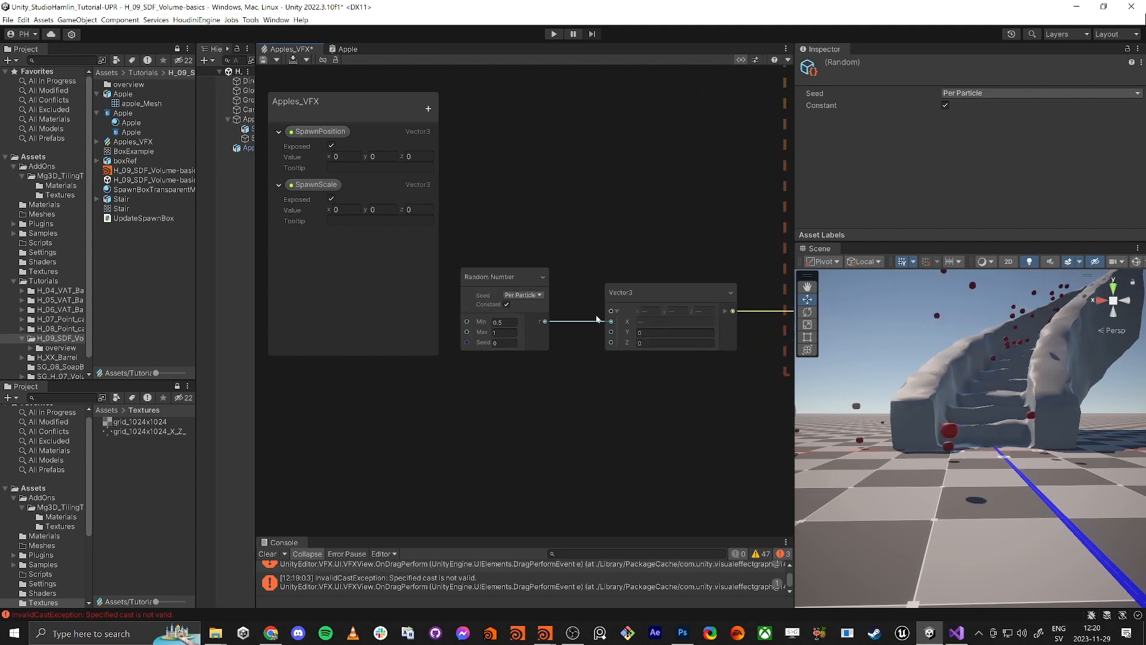
click(652, 333)
text(1)
click(651, 342)
text(1)
Reset the Vector3 Y and Z values back to 0 for red apples
click(657, 333)
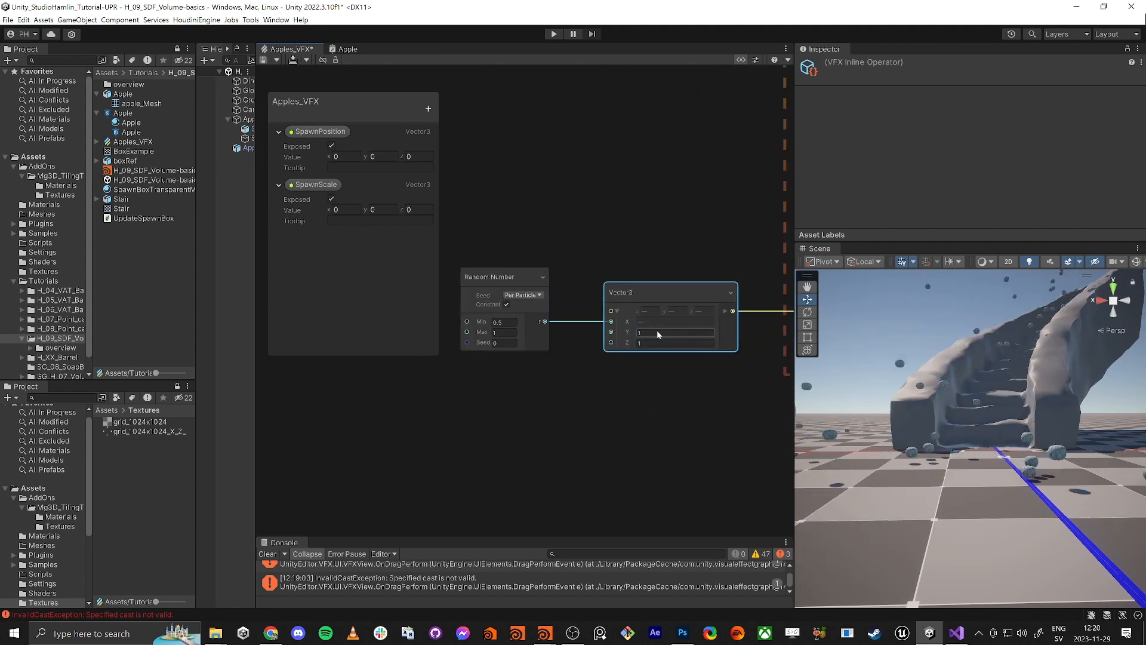
text(0)
key(Tab)
text(0)
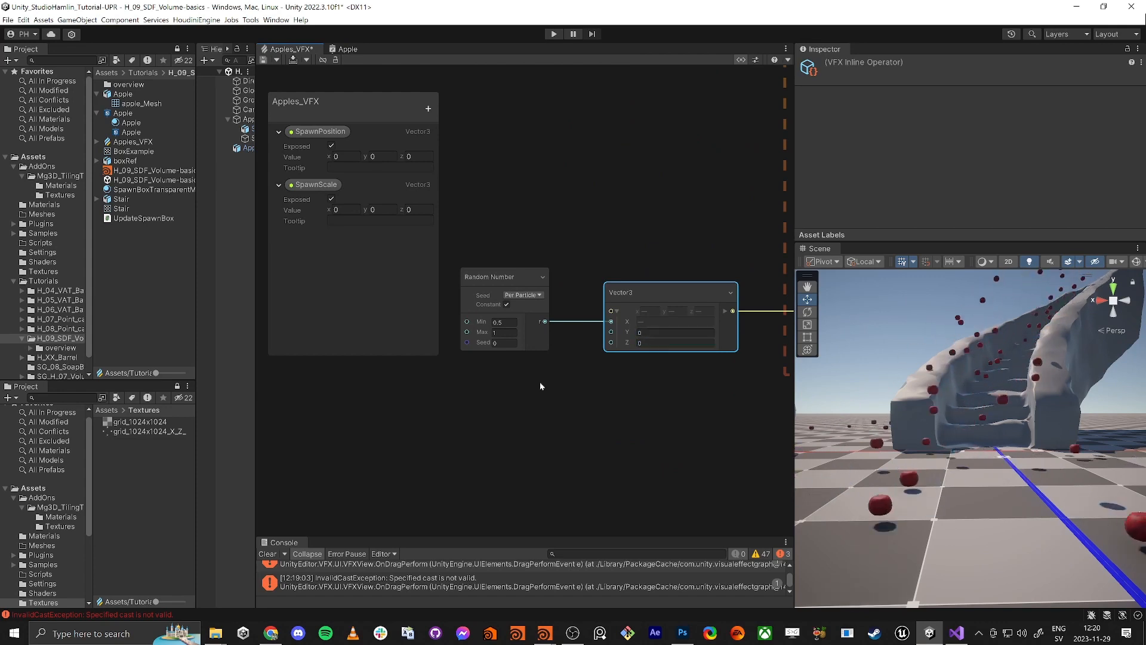
Toggle Random Number's Constant off and on, then set its Min to 0
middle_drag(540, 382, 557, 413)
click(524, 334)
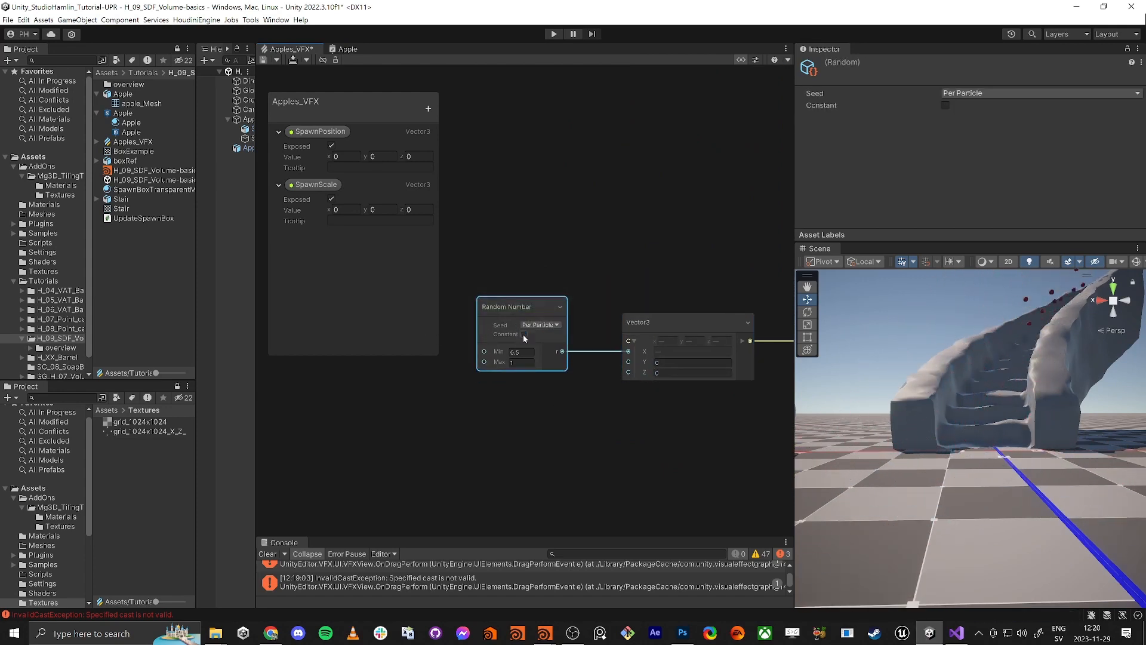
click(523, 334)
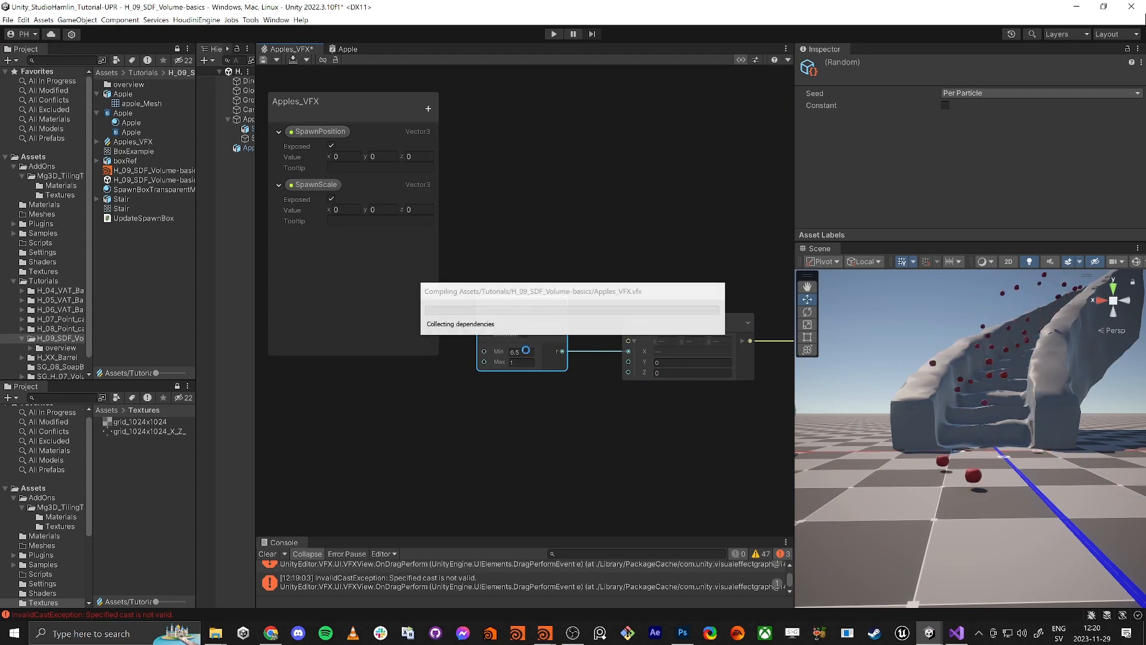
click(525, 351)
text(0)
key(Tab)
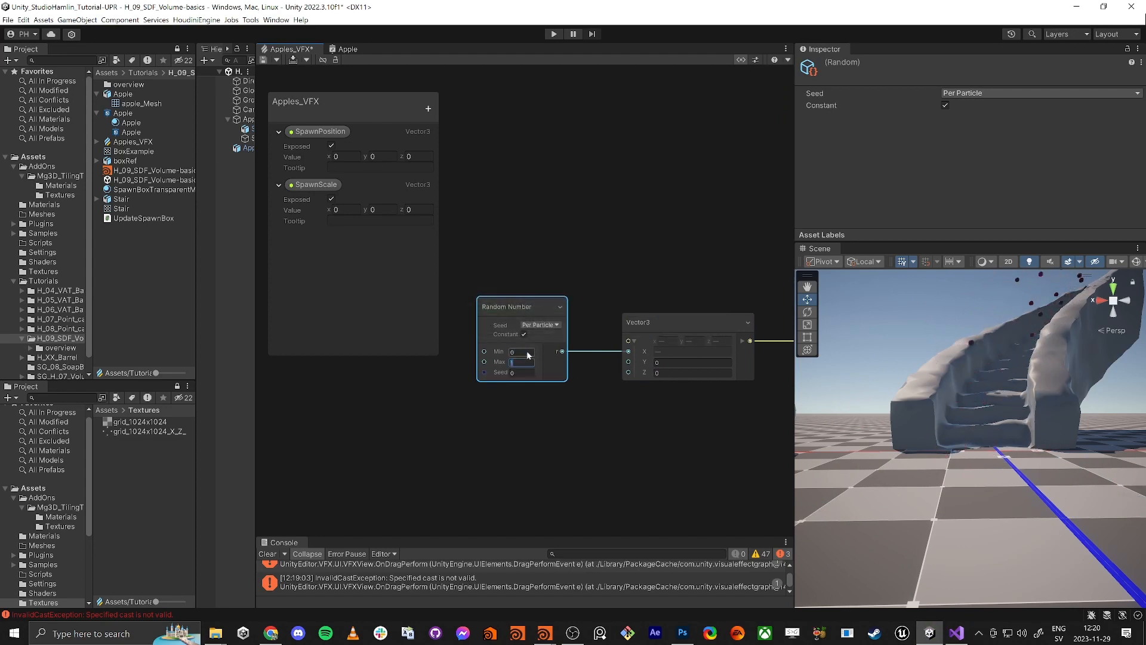
click(505, 412)
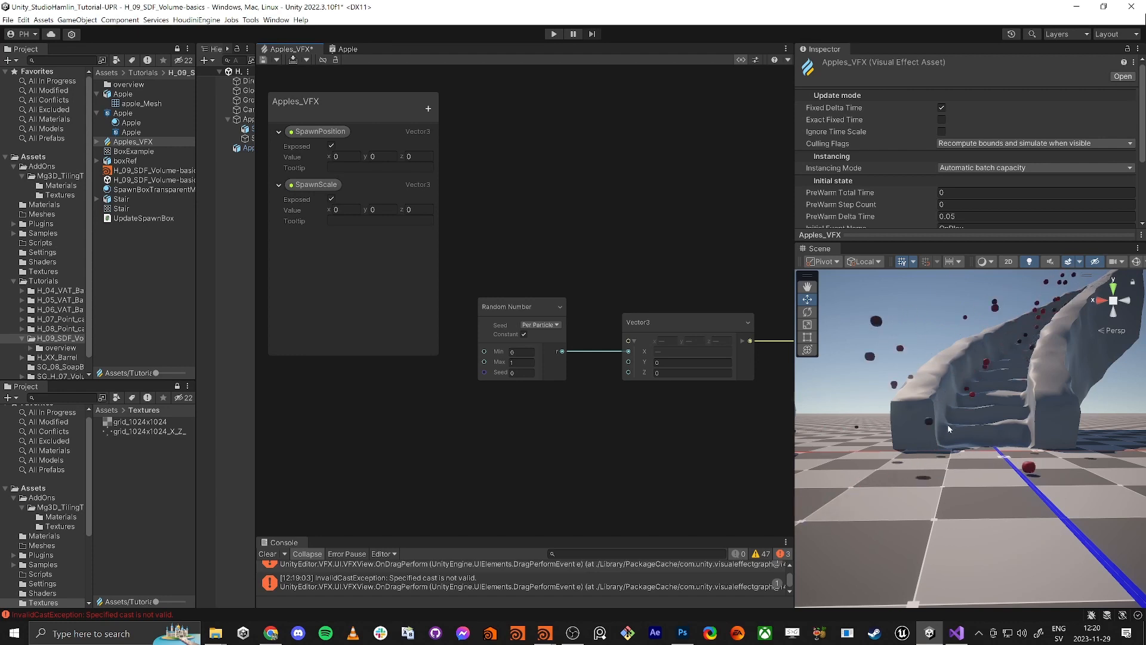
Change the Random Number Min back to 0.5, keeping the 0.5–1 range, and view the stairs
key(a)
right_drag(929, 440, 976, 447)
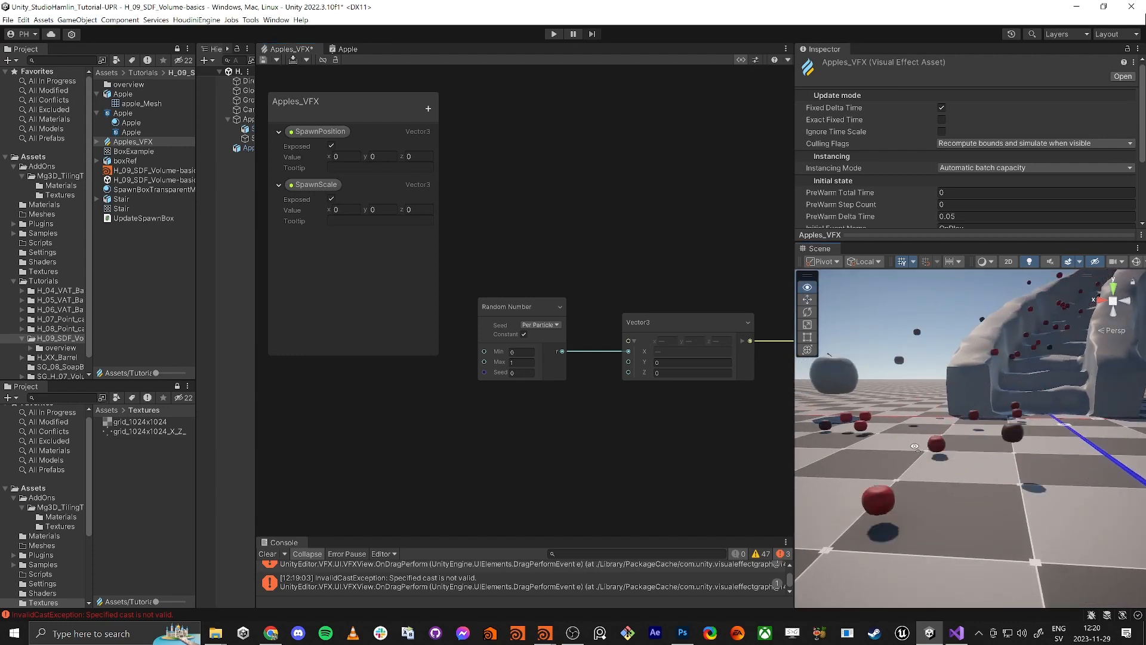
click(515, 352)
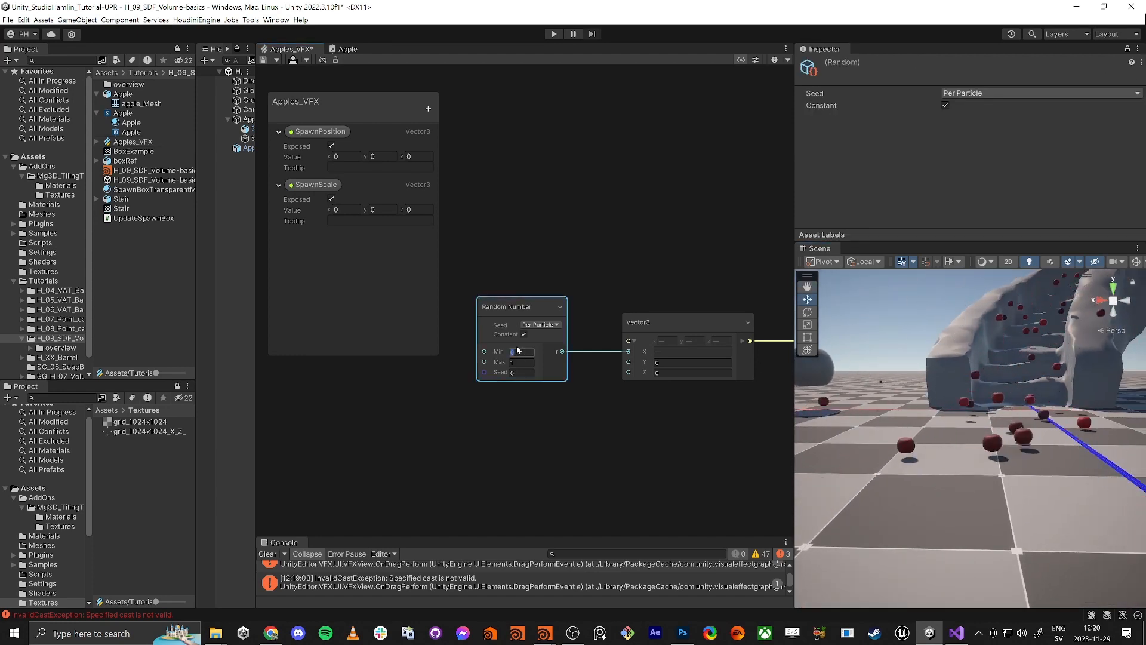
text(0.5)
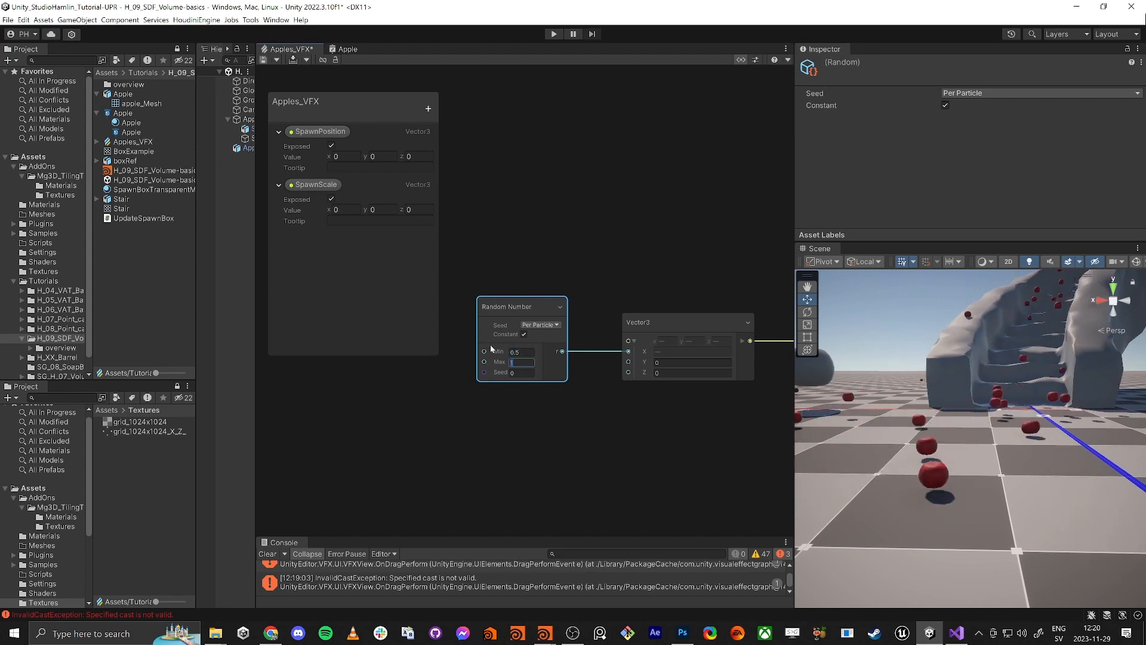
click(514, 363)
click(602, 429)
mouse_move(1025, 389)
right_down()
mouse_move(1058, 351)
mouse_move(1047, 382)
right_up()
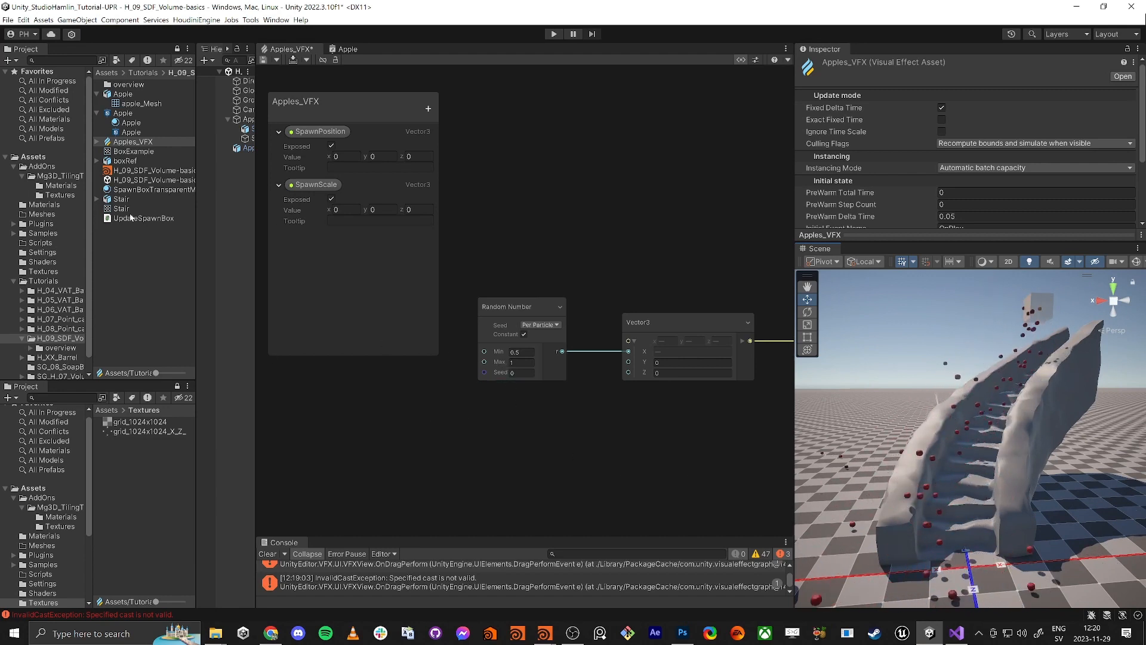
Create a new URP Lit Shader Graph named Stair in the project folder
click(132, 269)
right_click(132, 269)
mouse_move(143, 265)
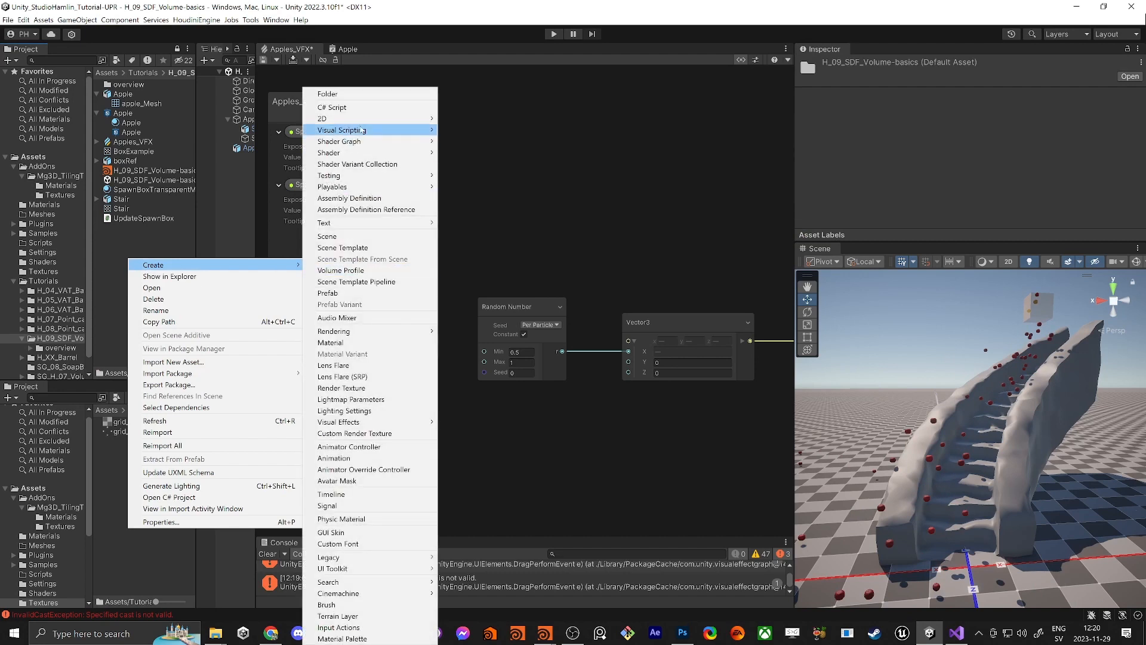
mouse_move(370, 141)
mouse_move(489, 141)
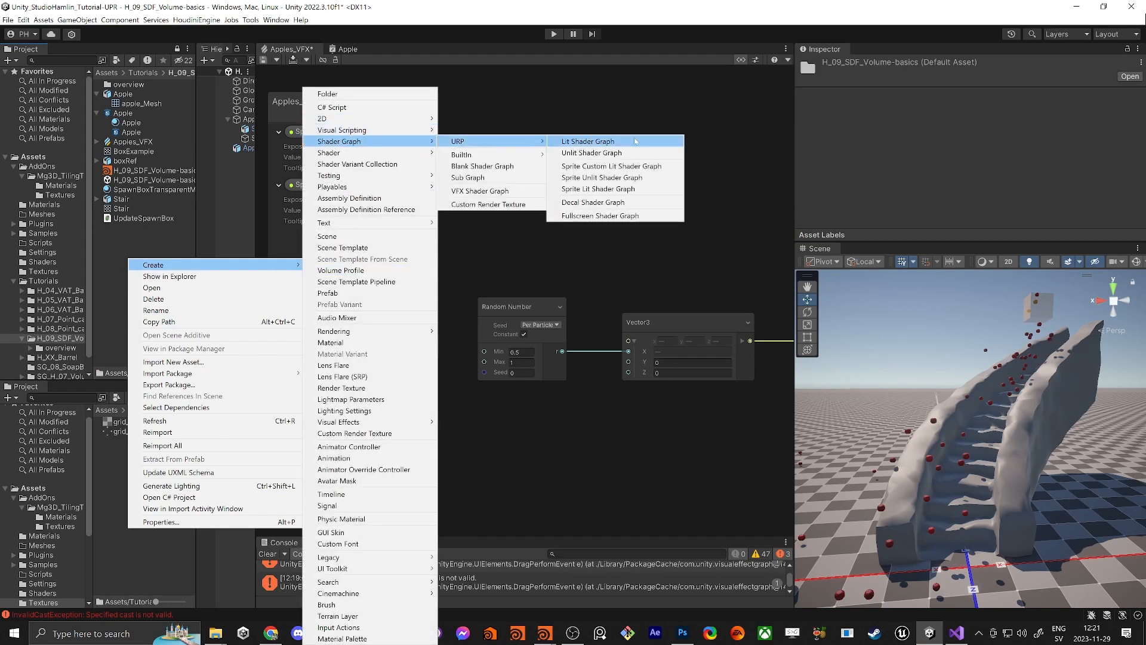
click(636, 142)
text(Stair)
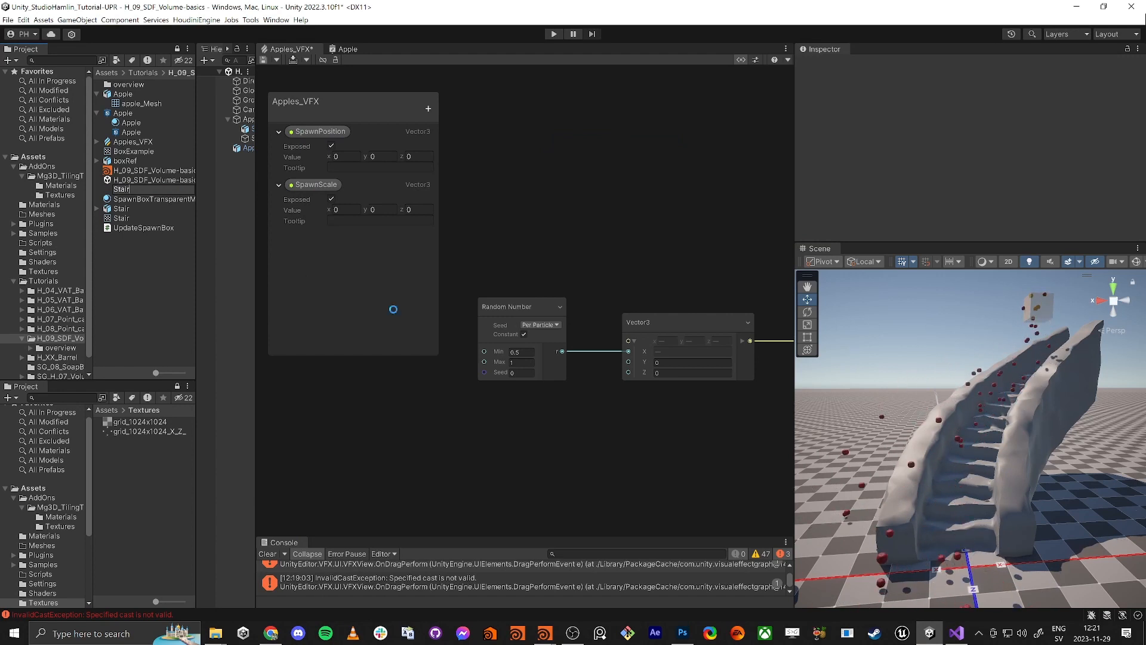
key(Return)
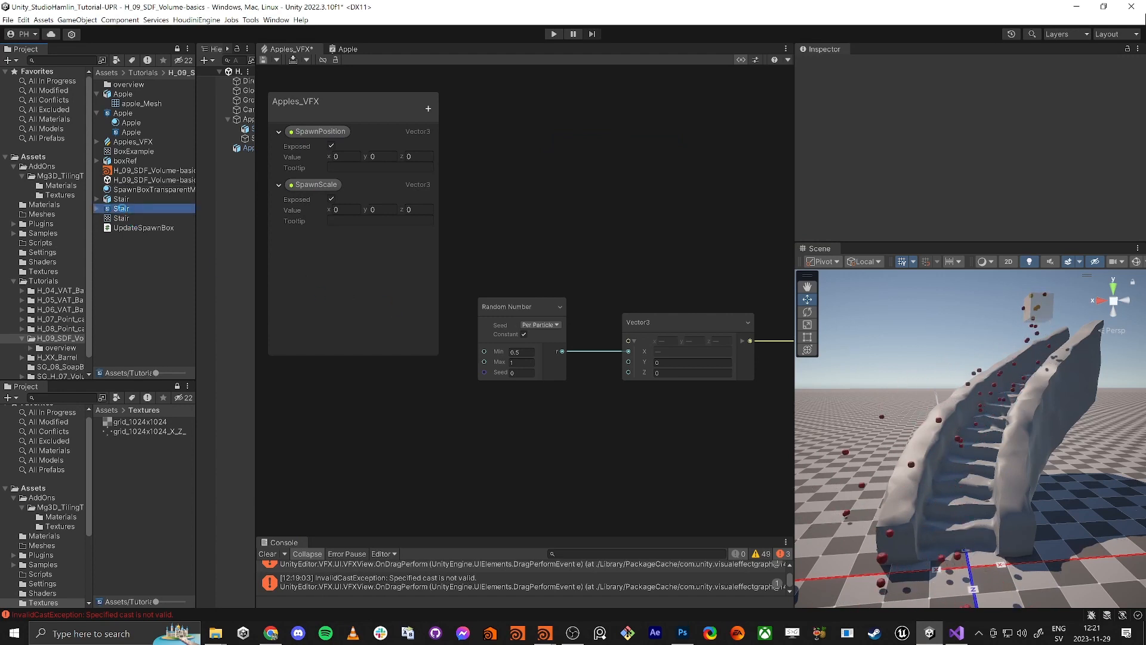
Make a Stair material from that shader graph and drop it onto the stair mesh
click(122, 209)
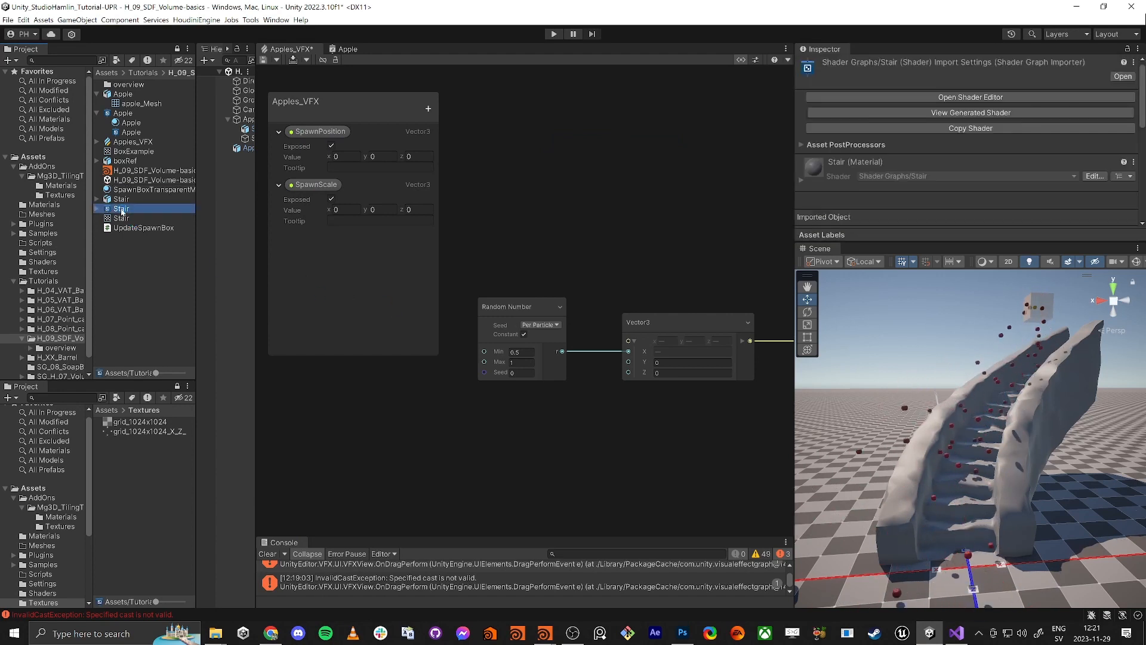
right_click(122, 211)
mouse_move(149, 216)
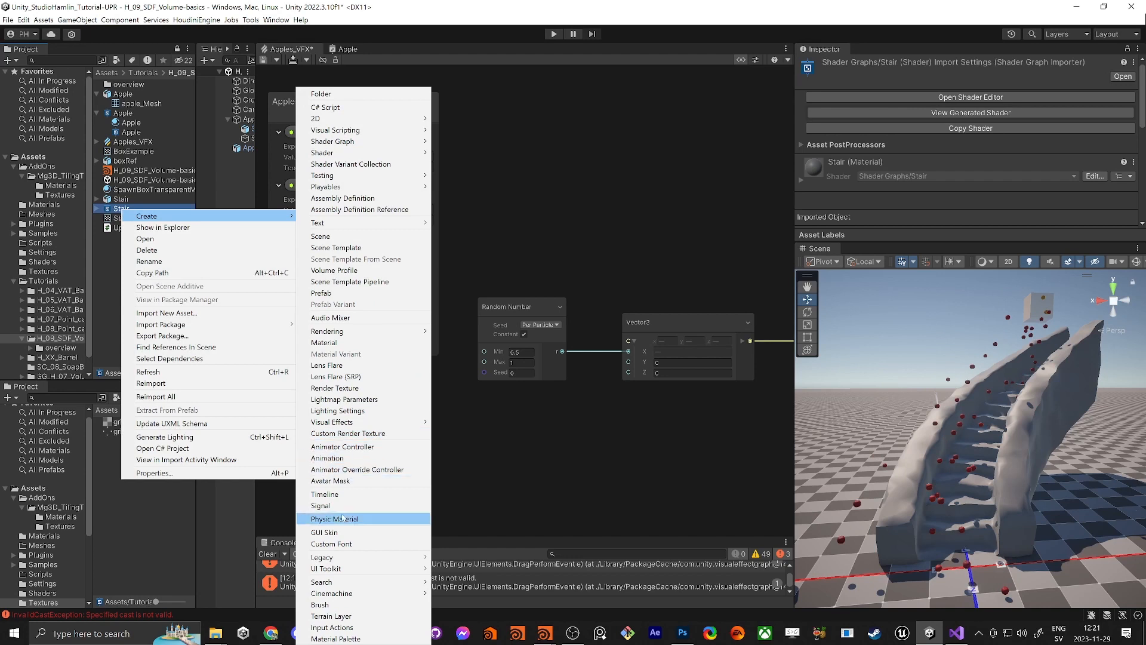
click(345, 342)
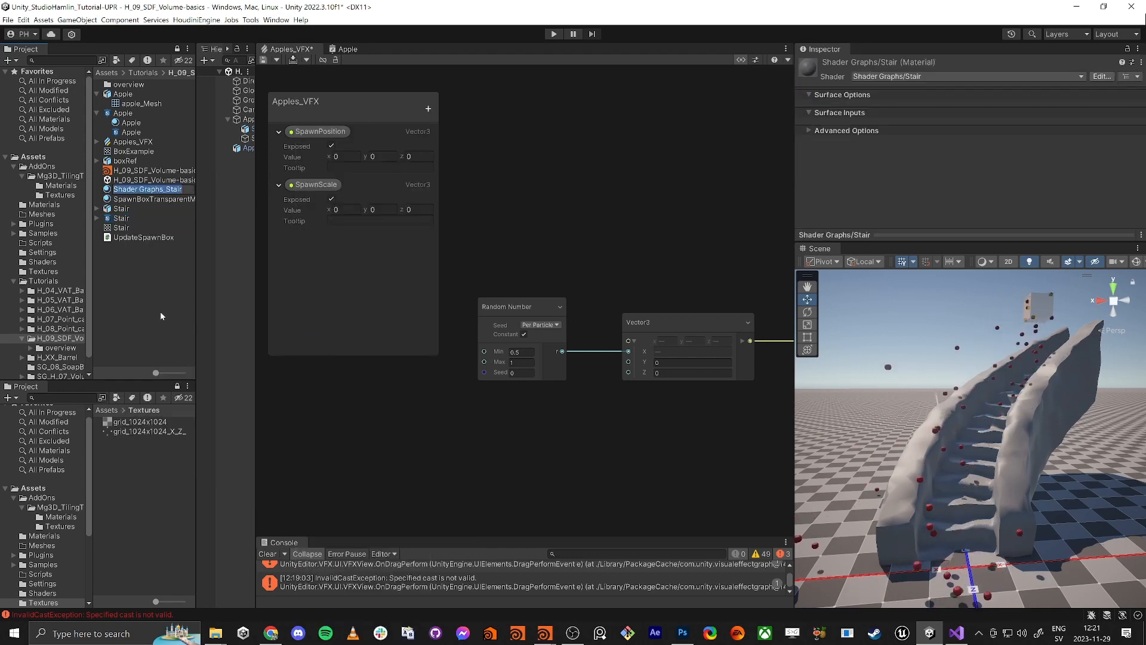
text(Stair)
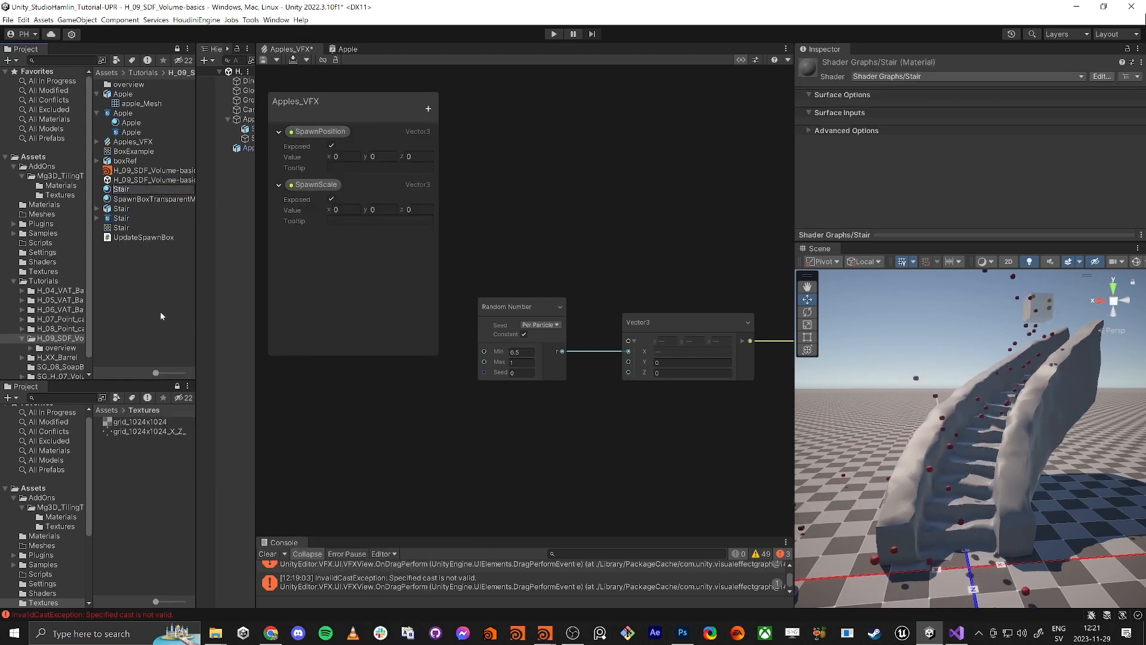
key(Return)
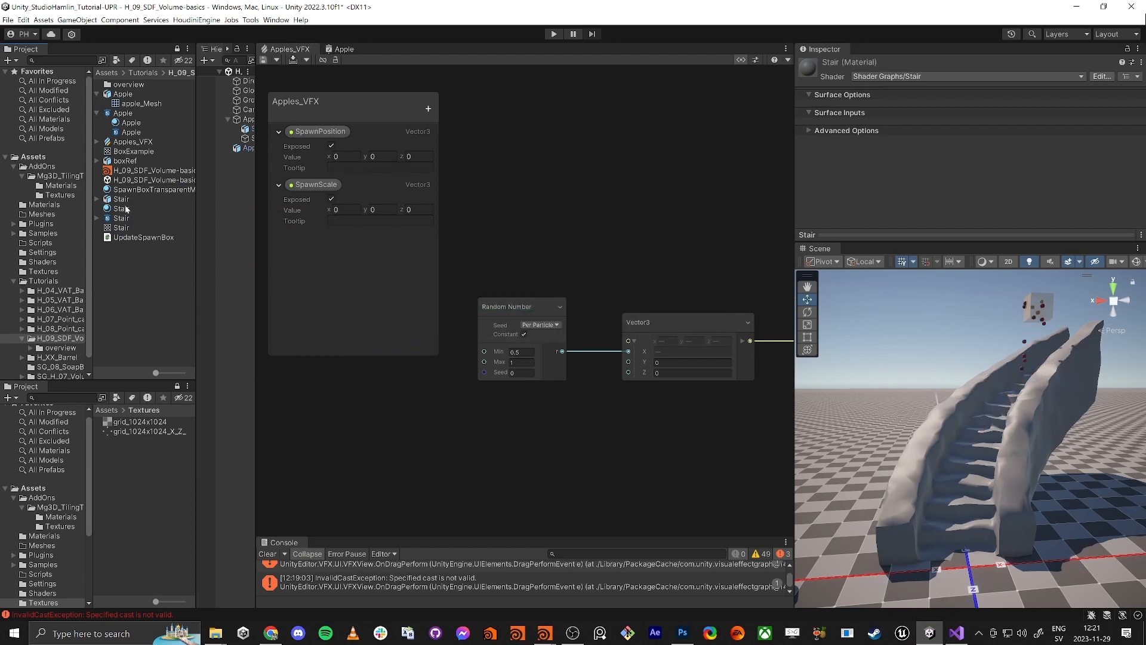
drag(126, 208, 930, 453)
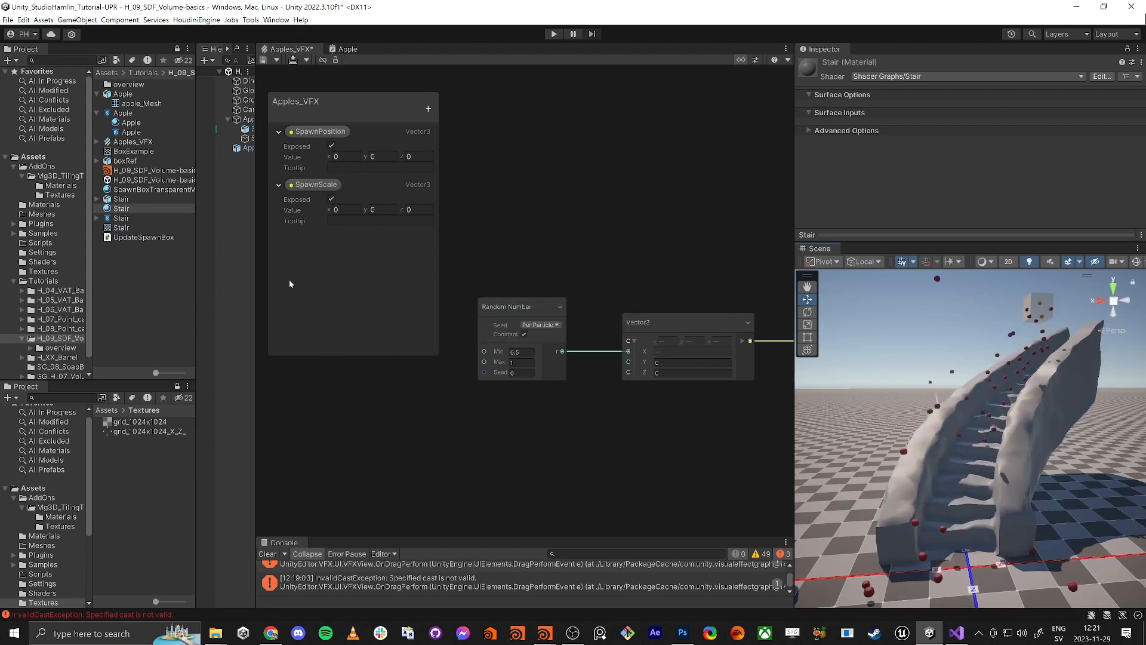
Open the Stair graph full-screen and set its main preview to the transform1 stair mesh
double_click(121, 218)
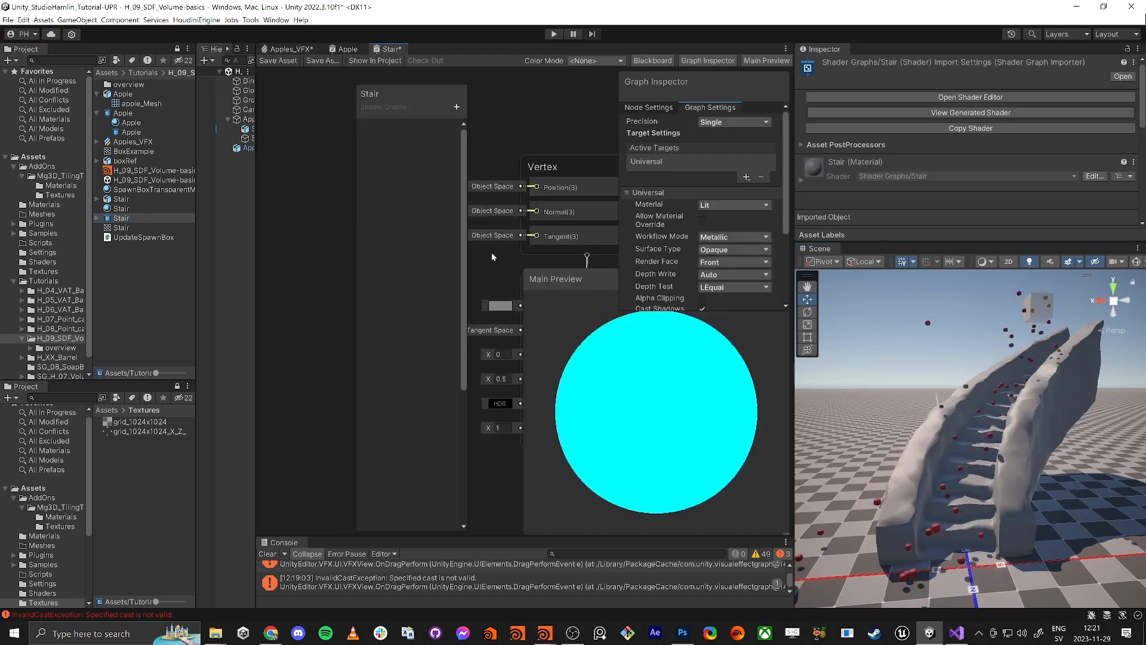
key(shift+space)
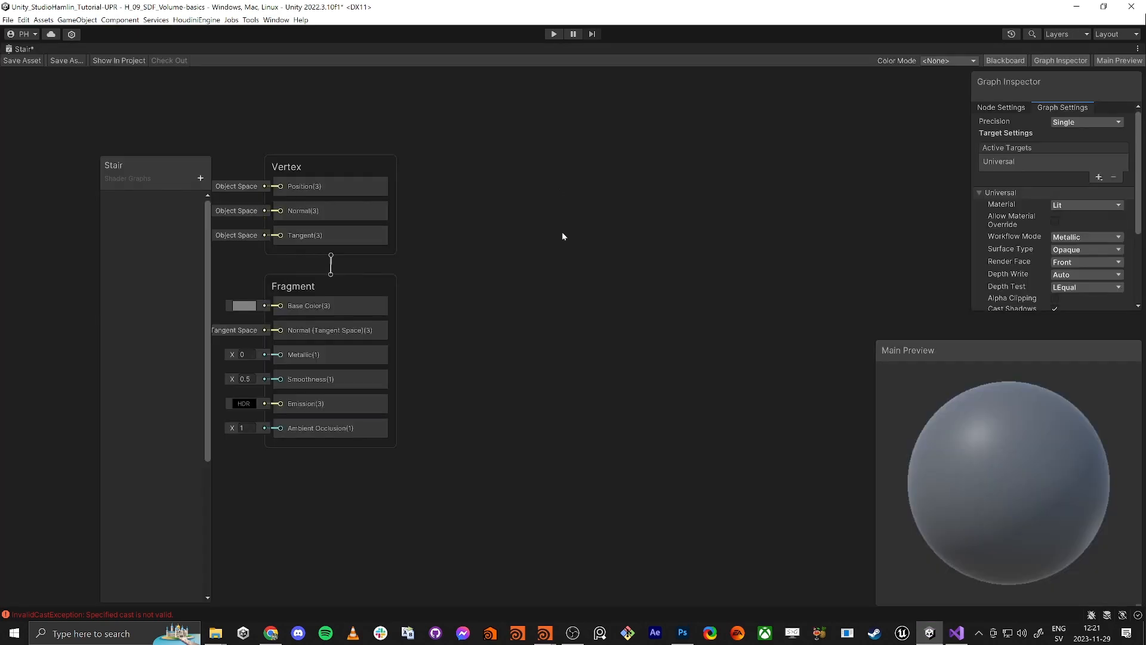
right_click(975, 461)
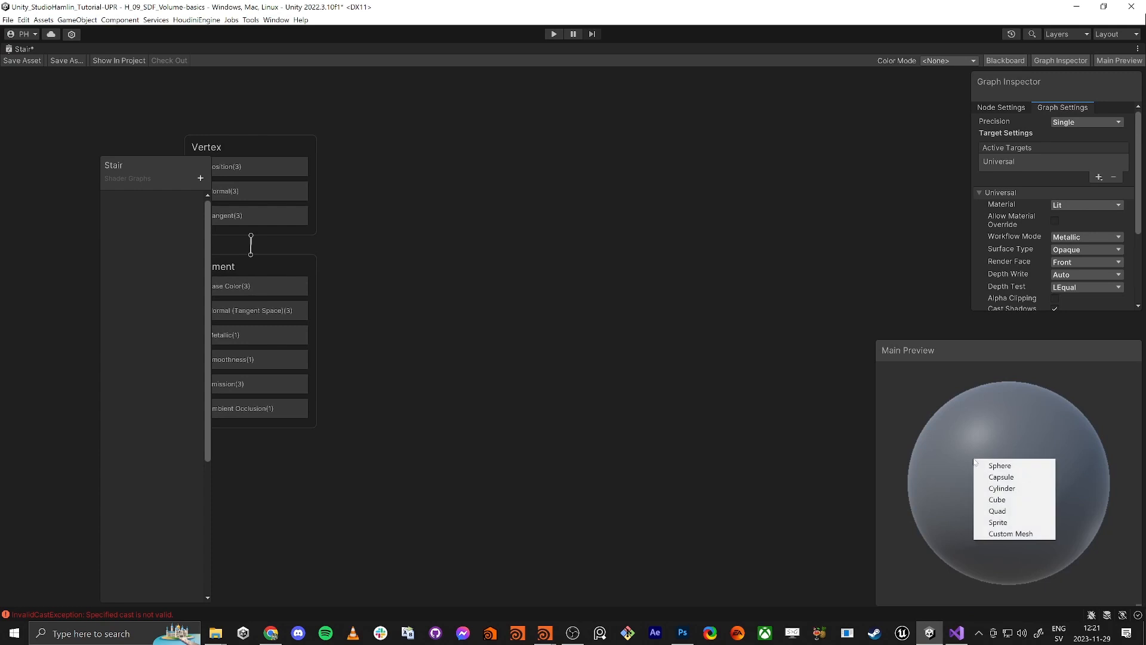
click(1016, 535)
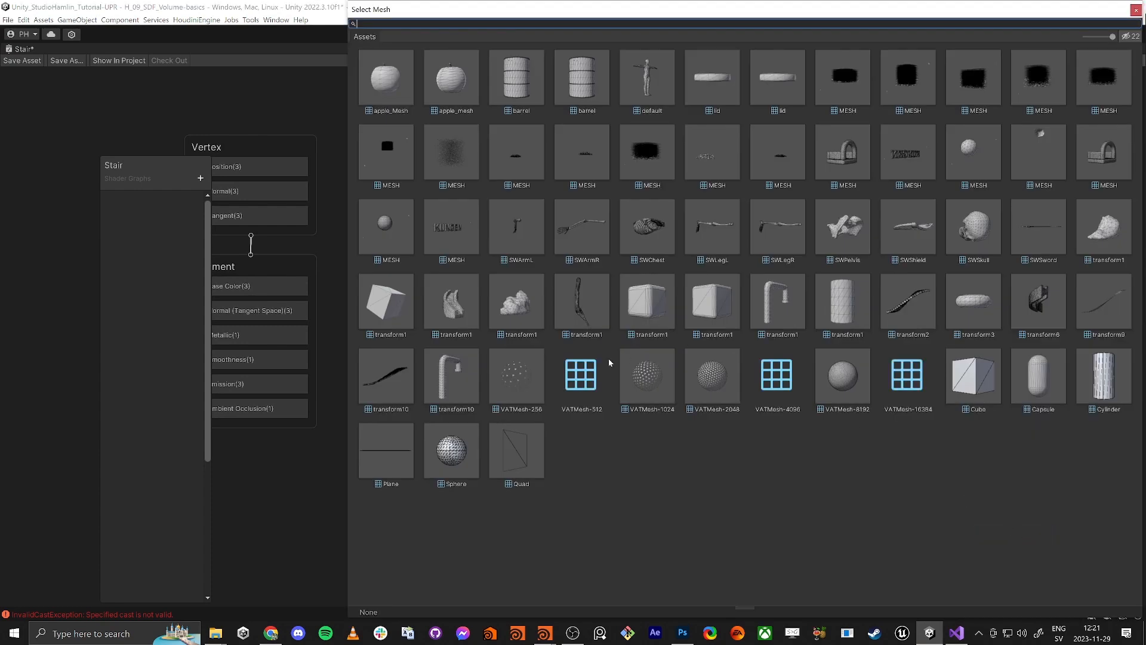
double_click(458, 296)
drag(985, 411, 1009, 526)
middle_drag(471, 388, 756, 318)
Shift the Vertex and Fragment stacks right and move the Stair blackboard up
middle_drag(269, 337, 443, 517)
middle_drag(445, 400, 563, 395)
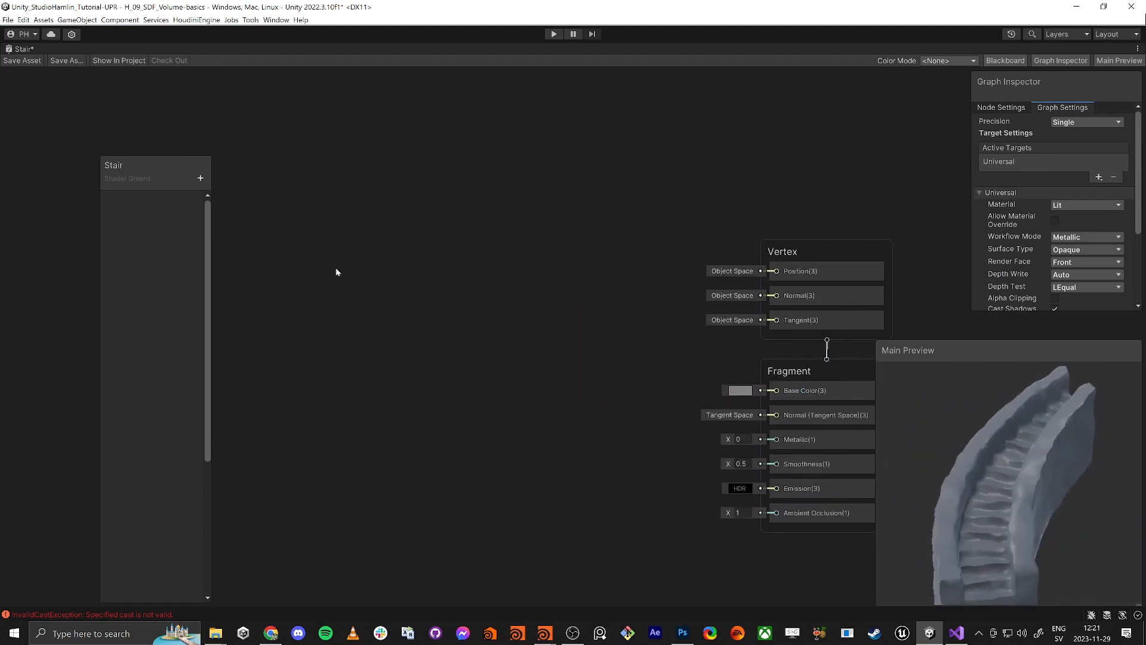
drag(160, 159, 184, 103)
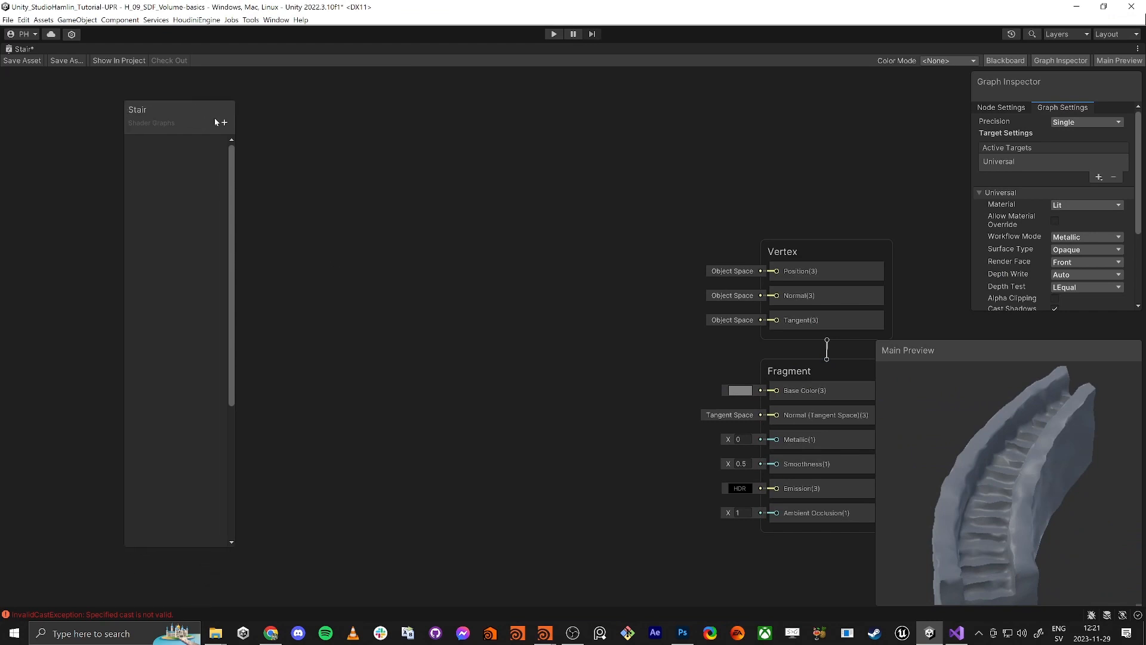
Add a Sample Texture 2D node to the Stair graph
key(space)
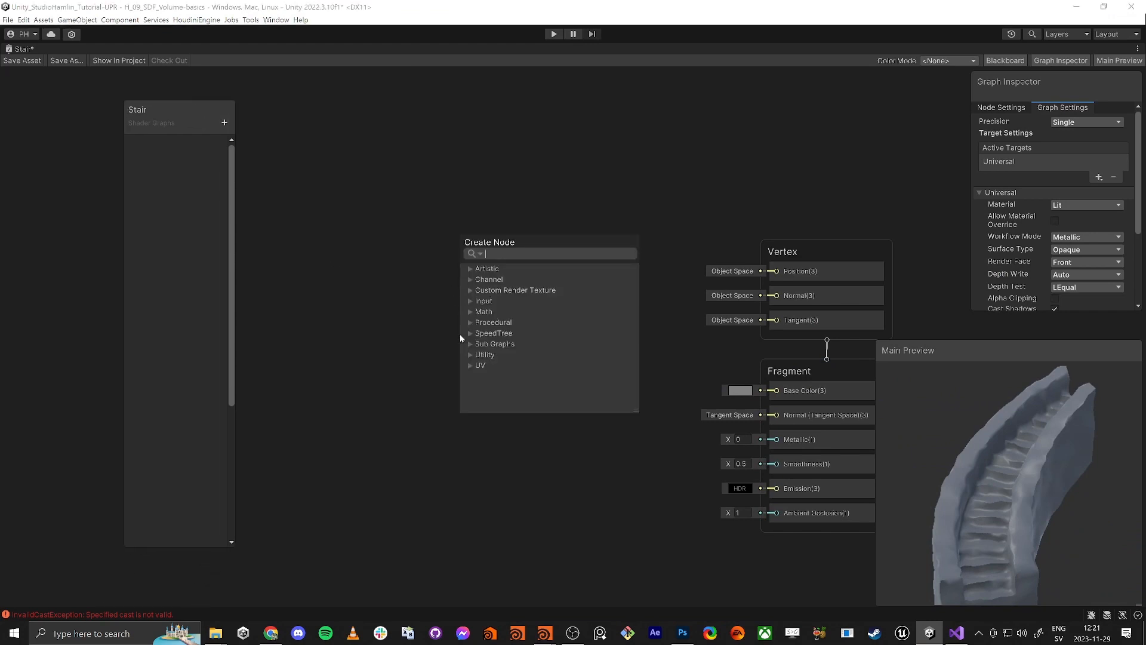
text(sam)
key(Up)
key(Up)
key(Up)
key(Up)
key(Up)
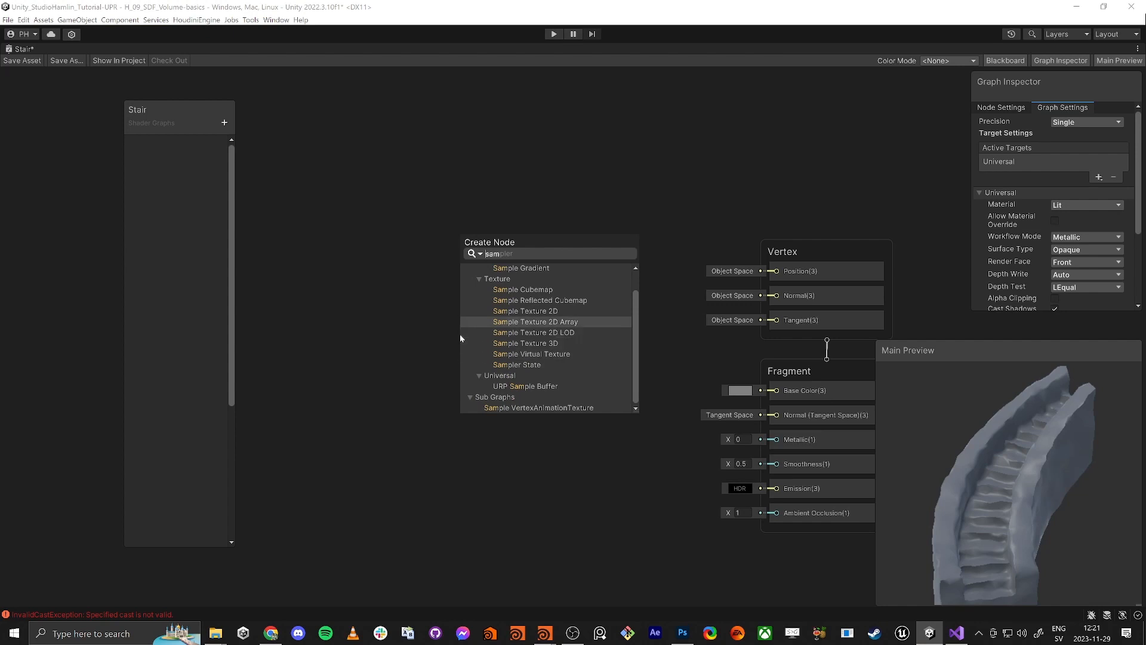
key(Return)
drag(518, 363, 407, 278)
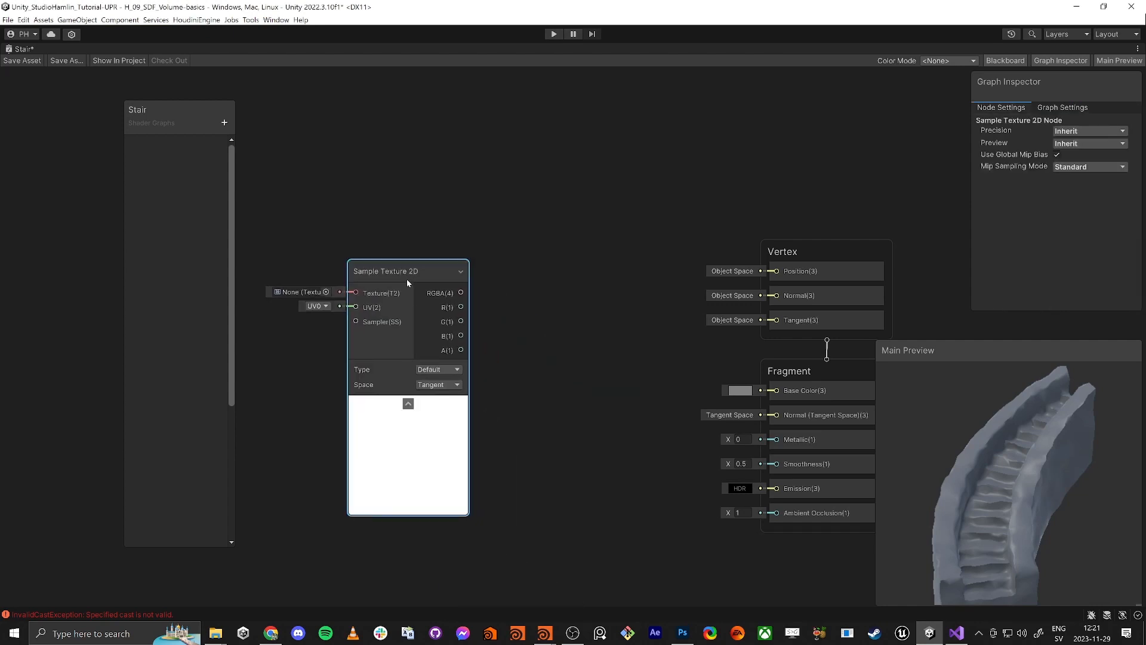
scroll(625, 360, down, 3)
click(559, 463)
Add a Vertex Color node and wire it into Base Color
key(space)
text(vertex)
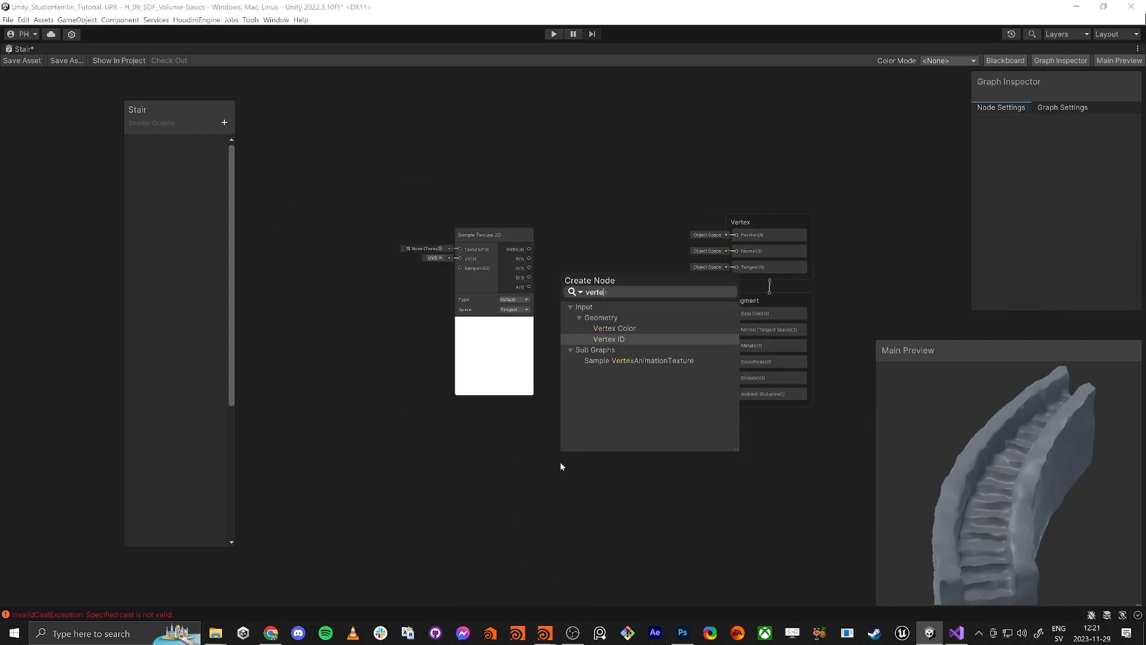
key(Up)
key(Return)
drag(637, 497, 737, 314)
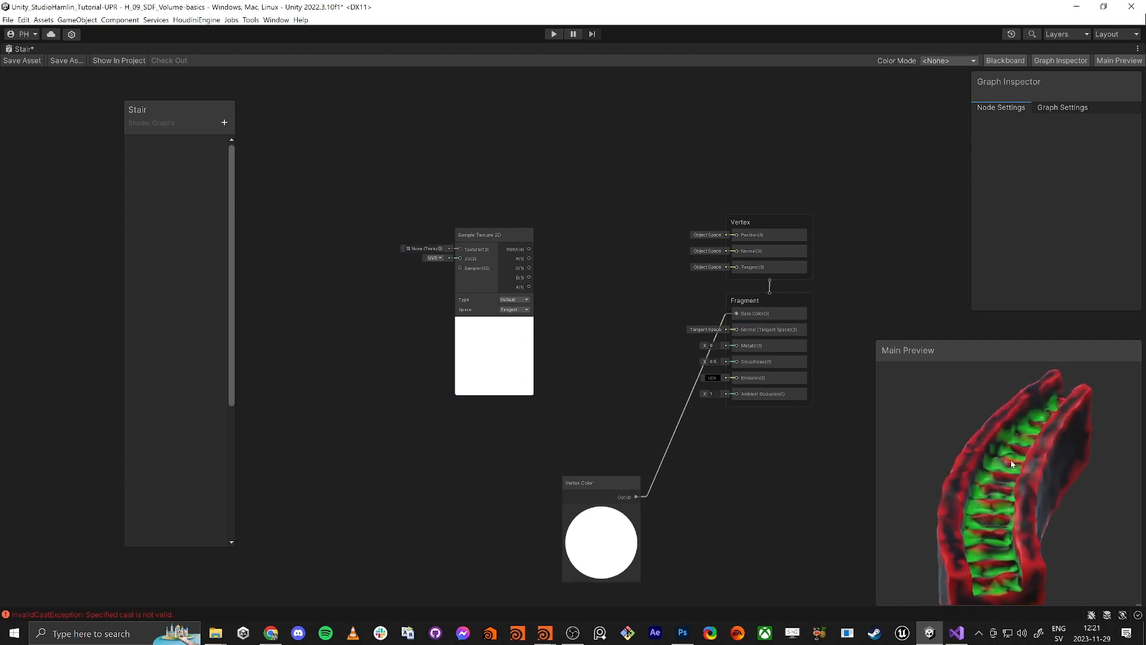
drag(593, 487, 506, 464)
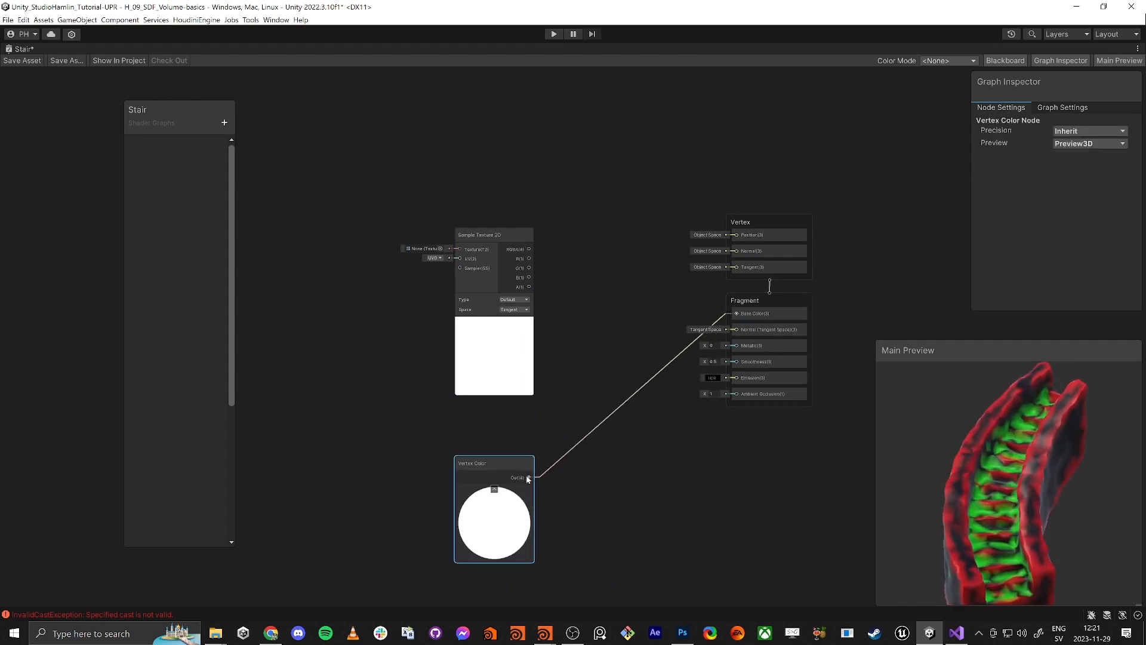
Insert a Split node after Vertex Color and feed its G channel to Base Color
key(space)
text(split)
key(Return)
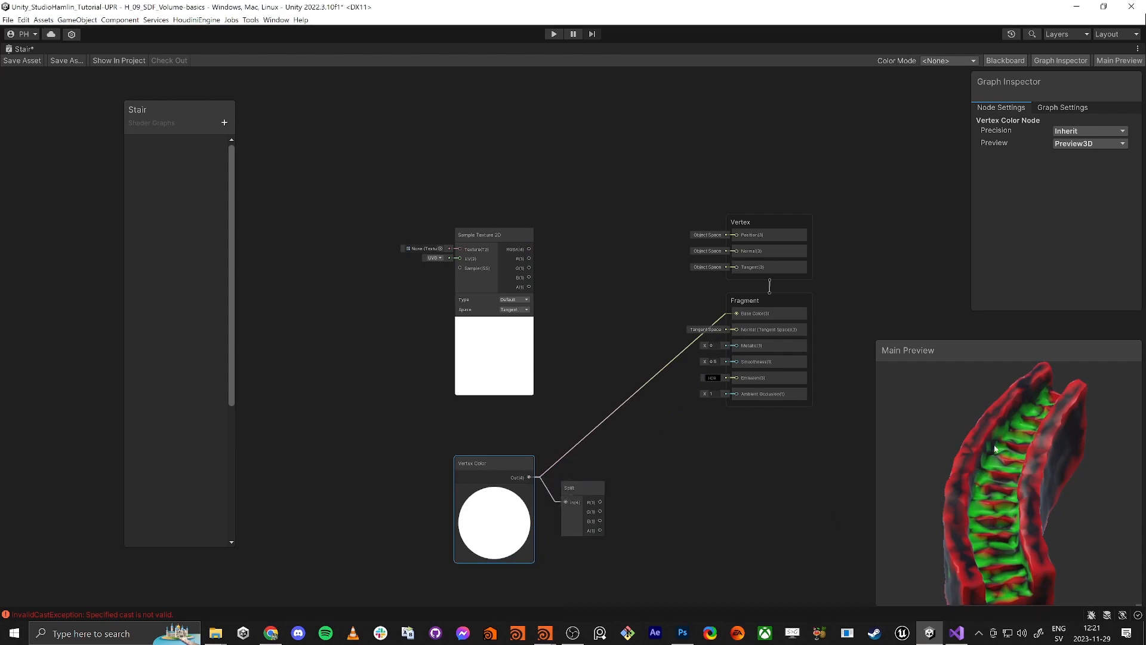
drag(600, 511, 736, 314)
drag(1014, 488, 952, 518)
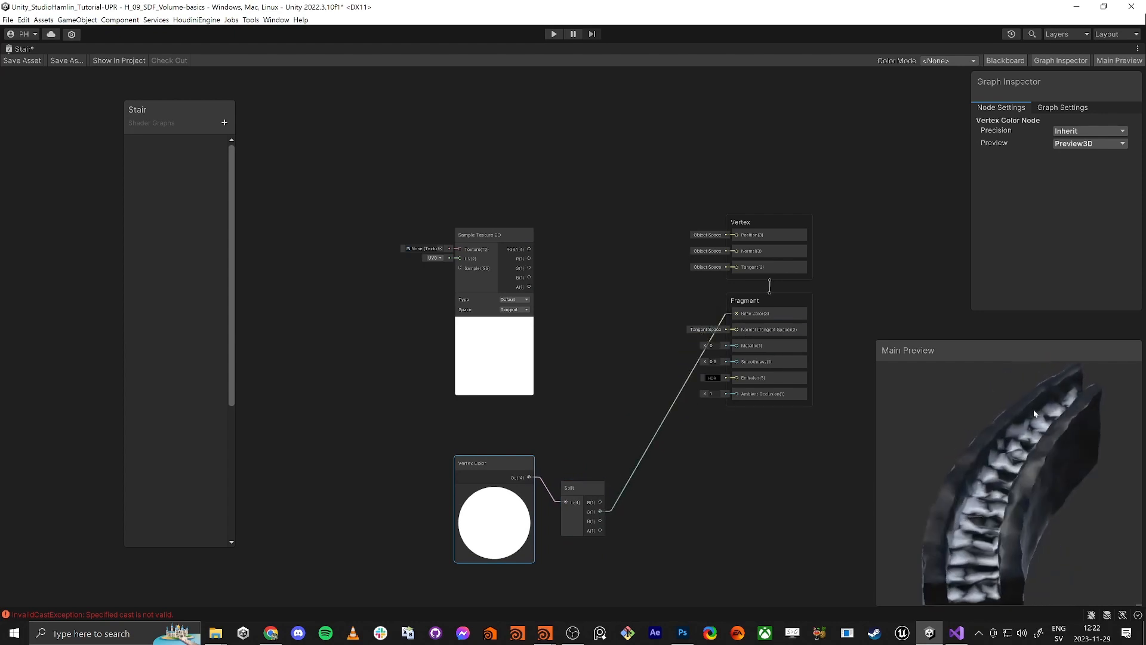
middle_drag(684, 517, 736, 474)
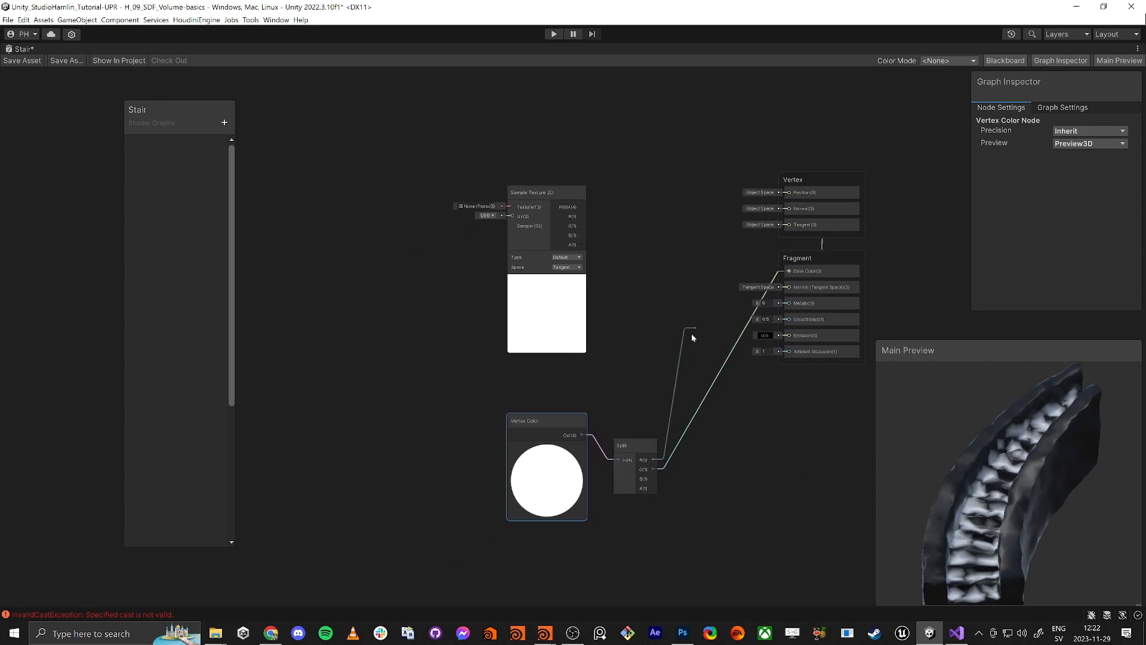
Remove the unused Split R wire, rearrange nodes, and duplicate the Sample Texture 2D node
drag(674, 374, 675, 374)
click(597, 378)
middle_drag(570, 404, 582, 403)
drag(555, 417, 499, 425)
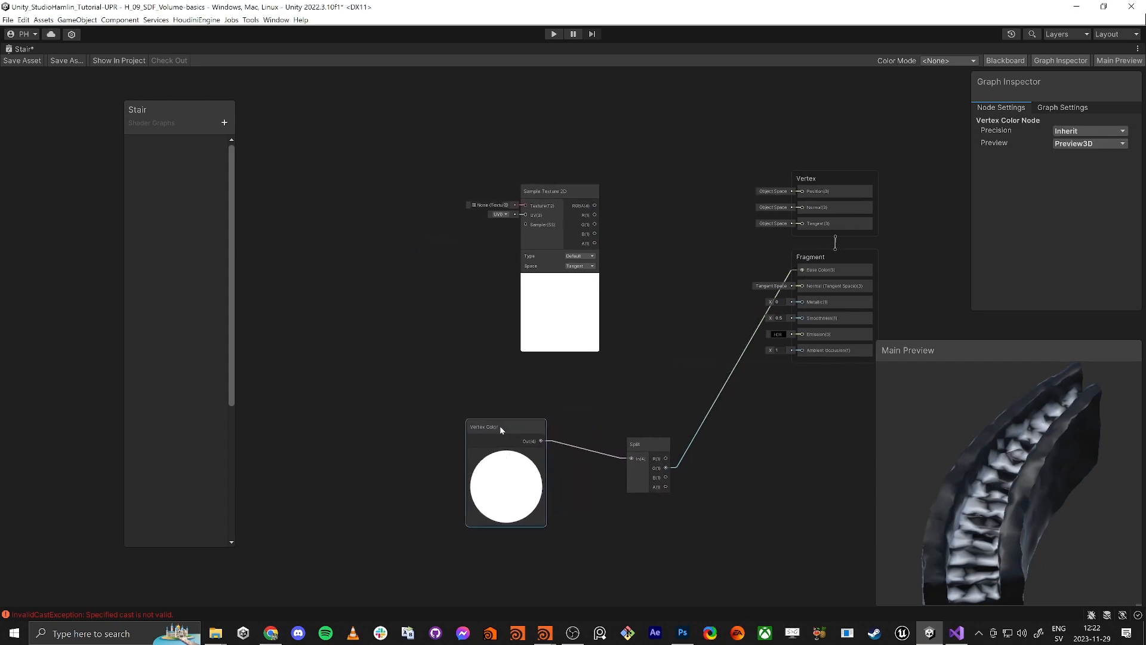
drag(528, 177, 476, 123)
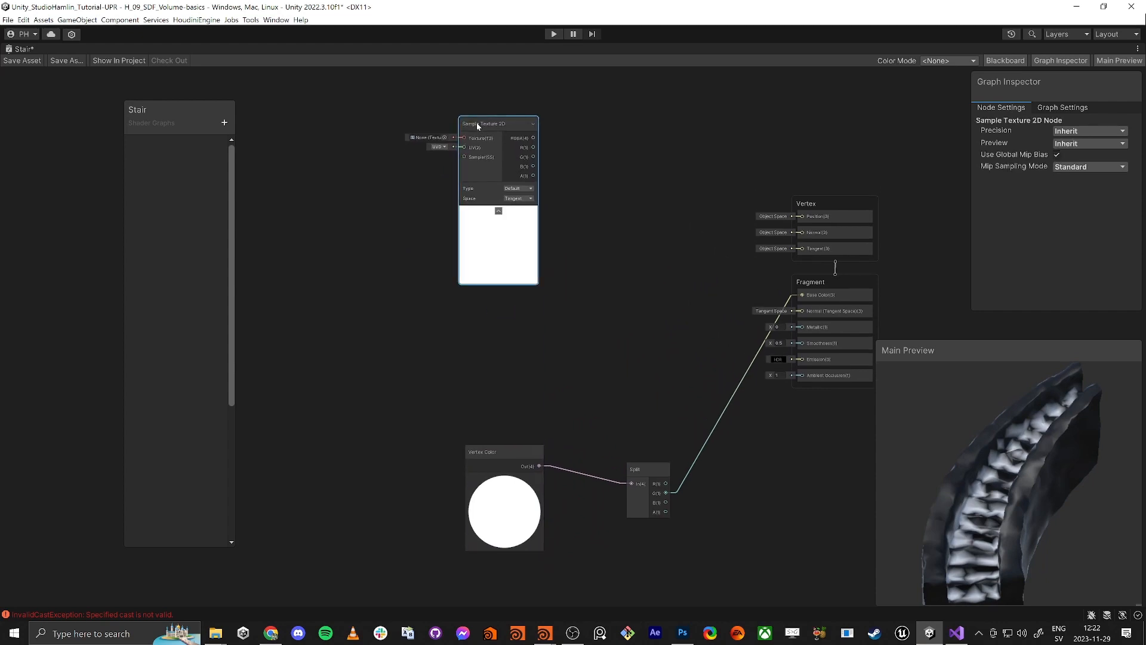
key(ctrl+d)
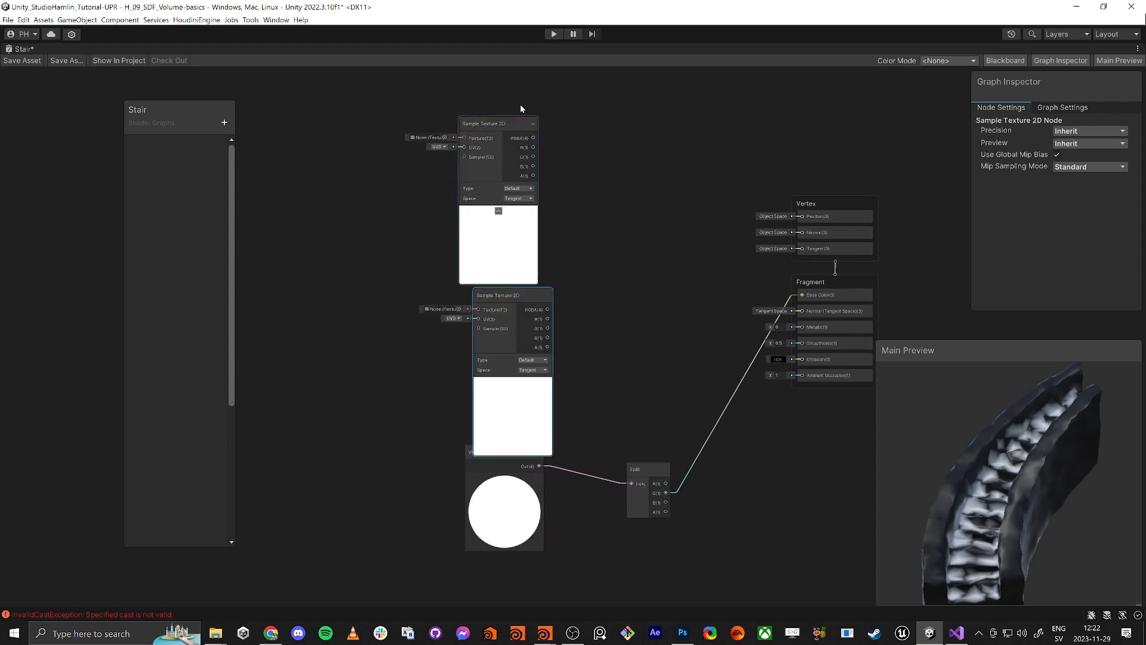
Assign Concrete_Old_Diffuse to the top Sample Texture 2D node
drag(481, 136, 525, 120)
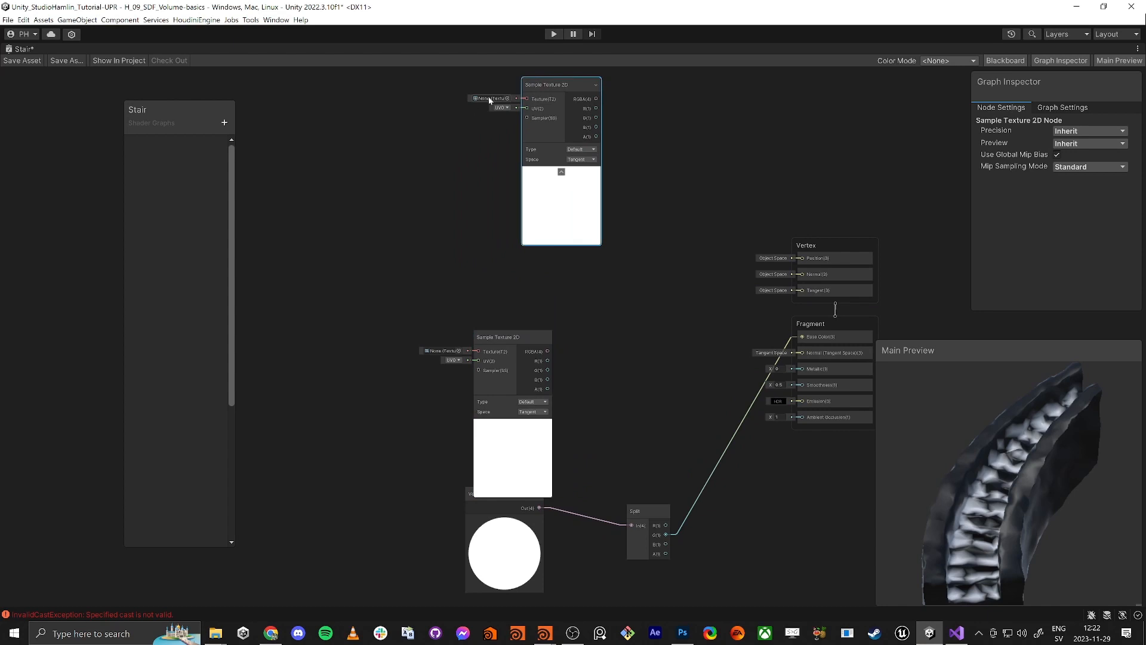
click(507, 98)
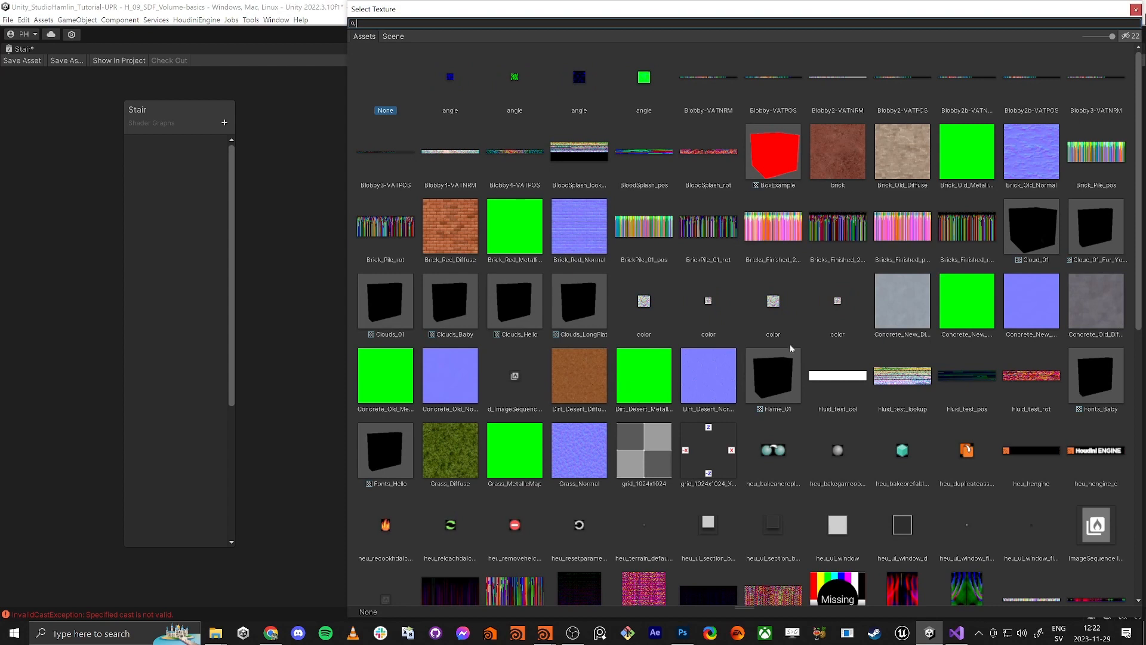
double_click(1093, 301)
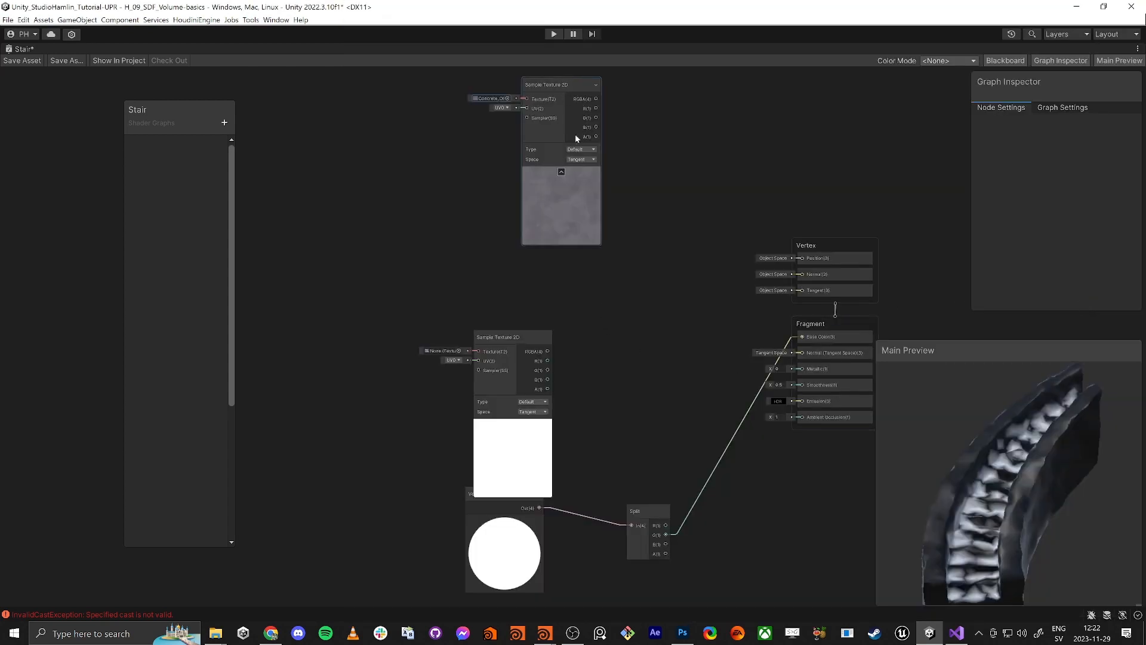
drag(576, 86, 572, 209)
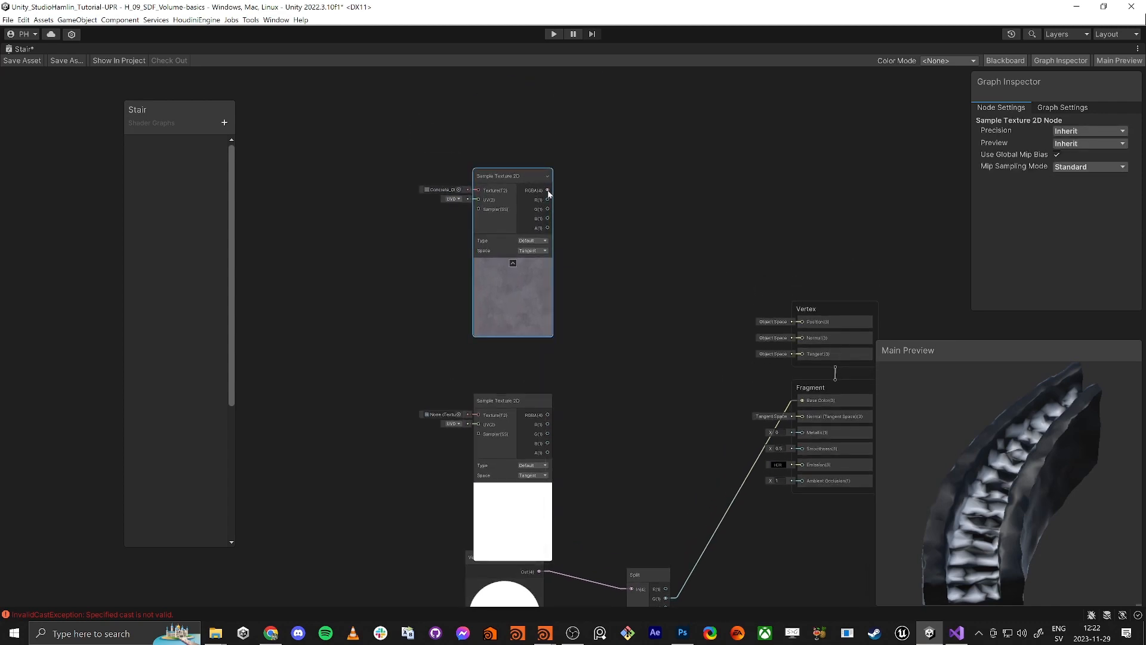
Add a Lerp from the concrete sample, wire B to the second sampler, and load Grass_Diffuse
drag(644, 277, 644, 277)
text(lerp)
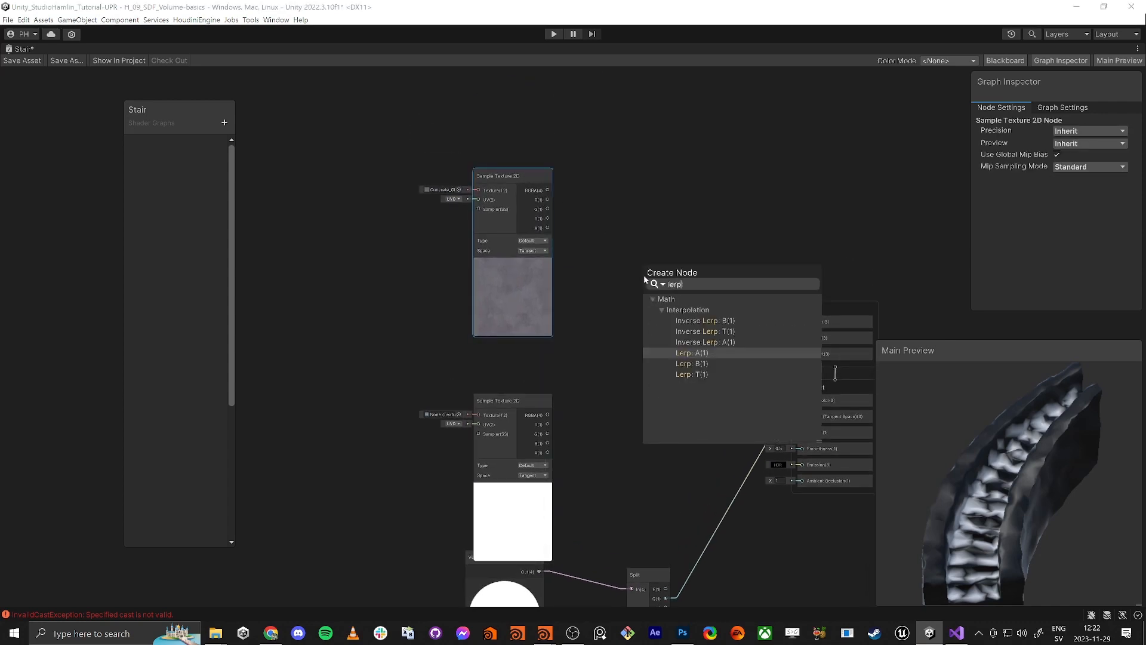
key(Return)
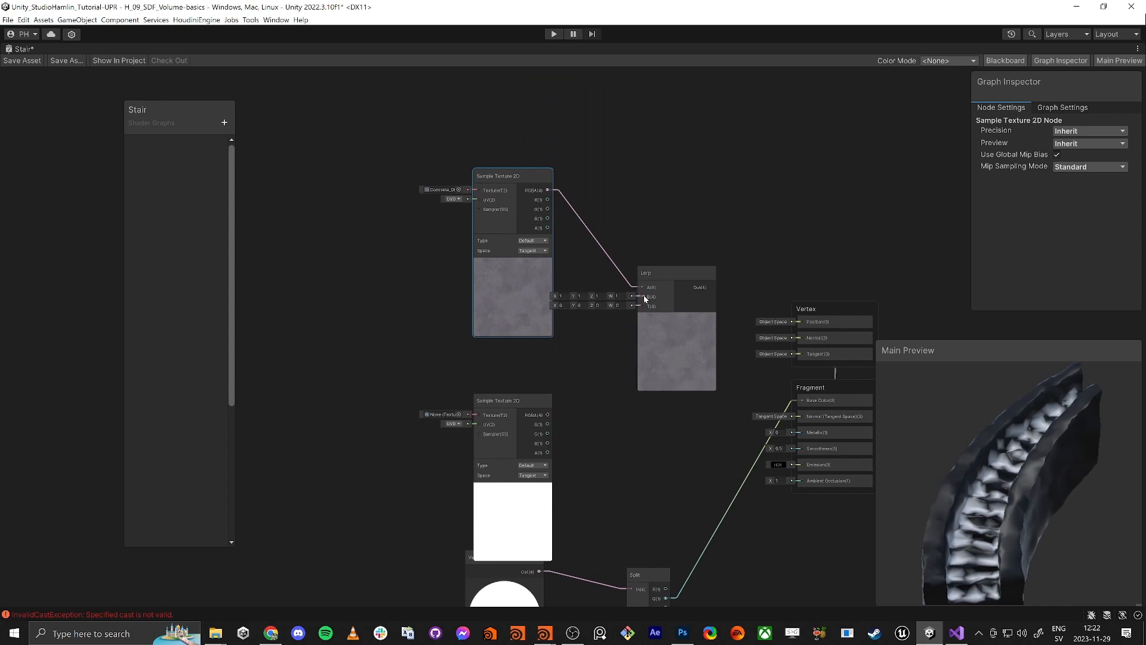
drag(642, 296, 547, 415)
click(446, 418)
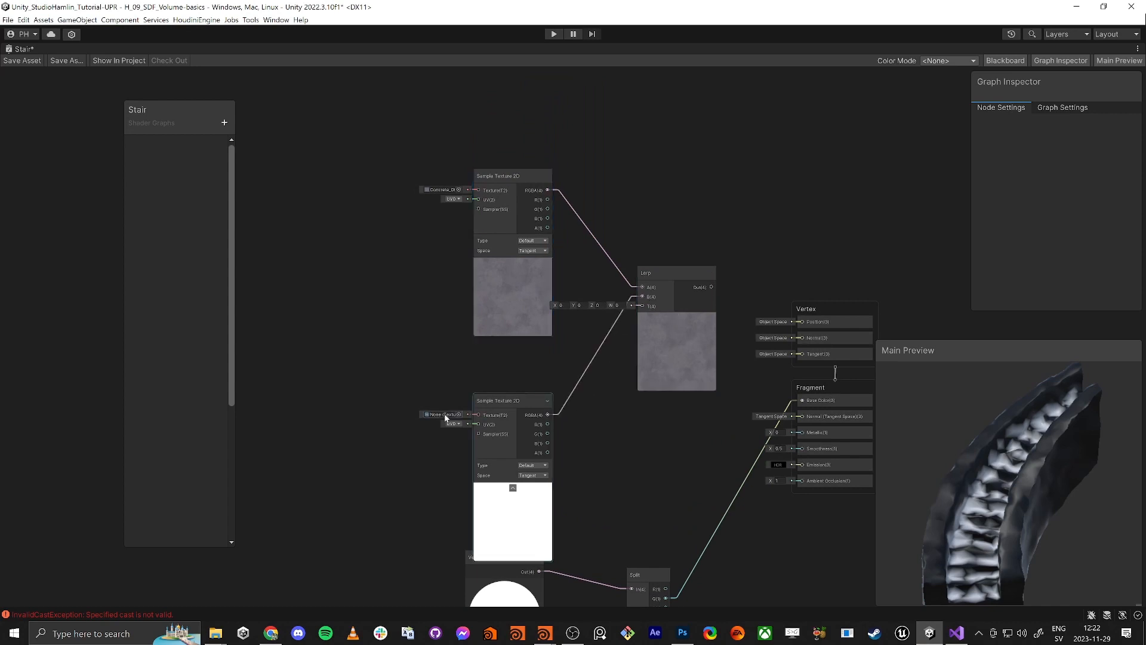
click(458, 415)
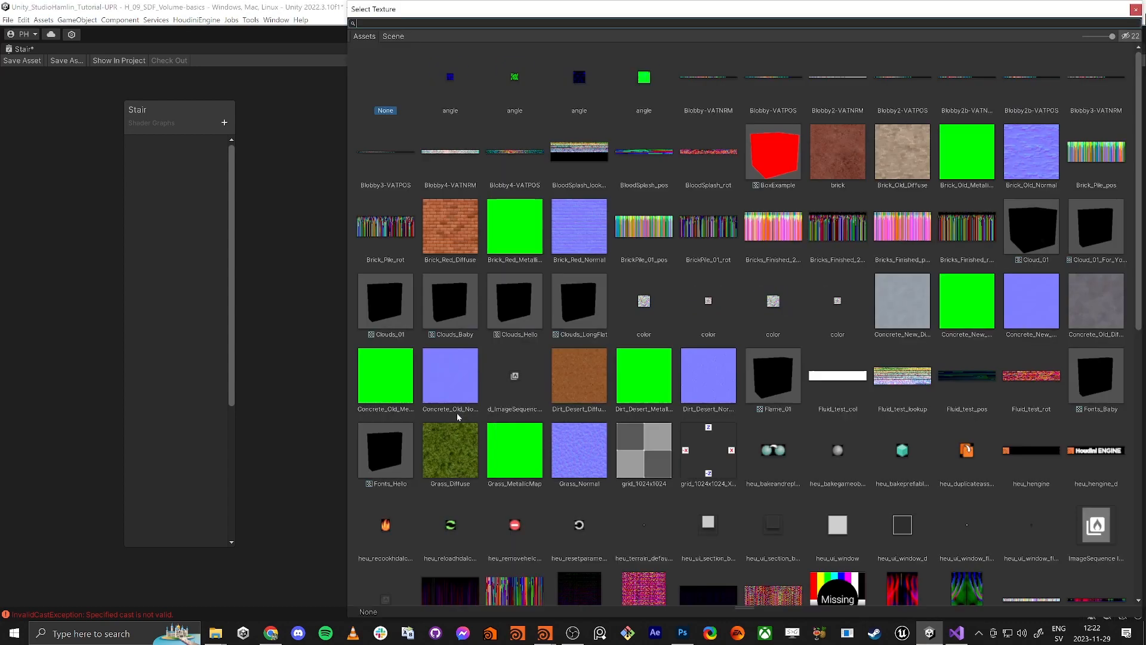
double_click(469, 453)
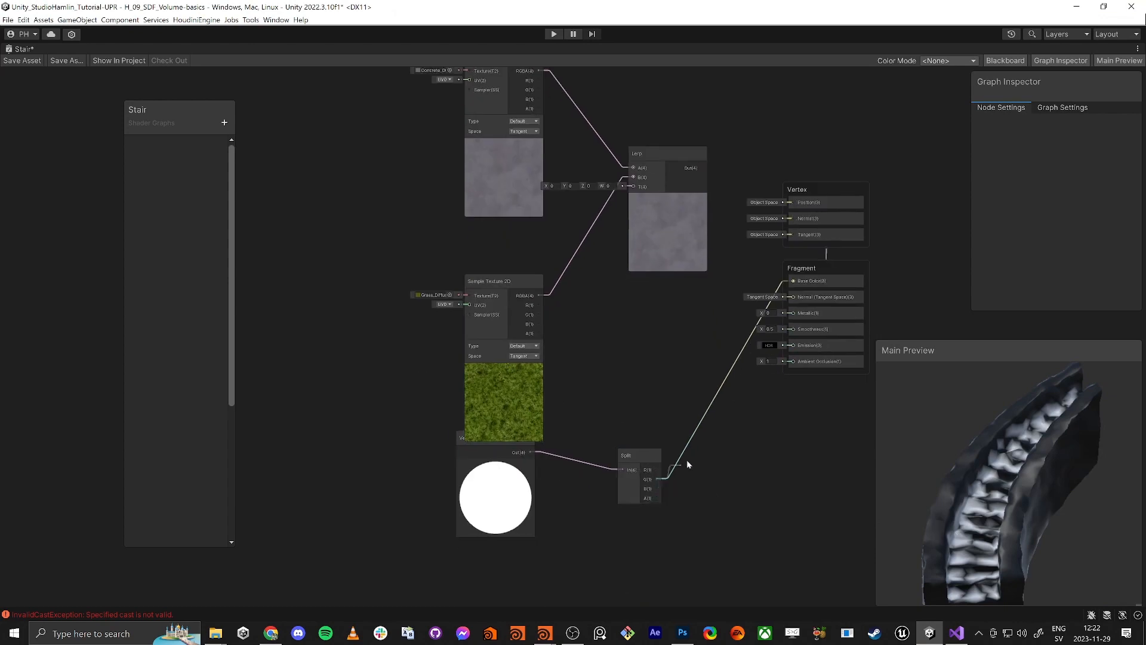
Wire Split G into Lerp T and Lerp Out into Base Color, checking the stair preview
drag(636, 188, 644, 232)
drag(797, 284, 794, 281)
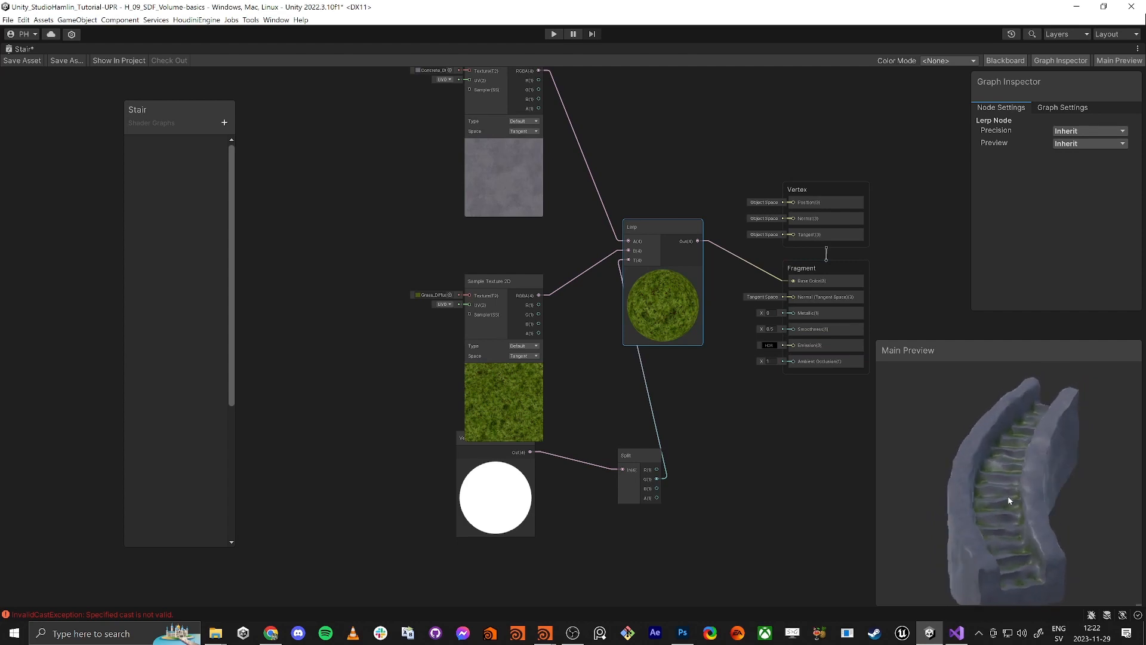
right_click(980, 512)
click(964, 505)
scroll(966, 508, up, 6)
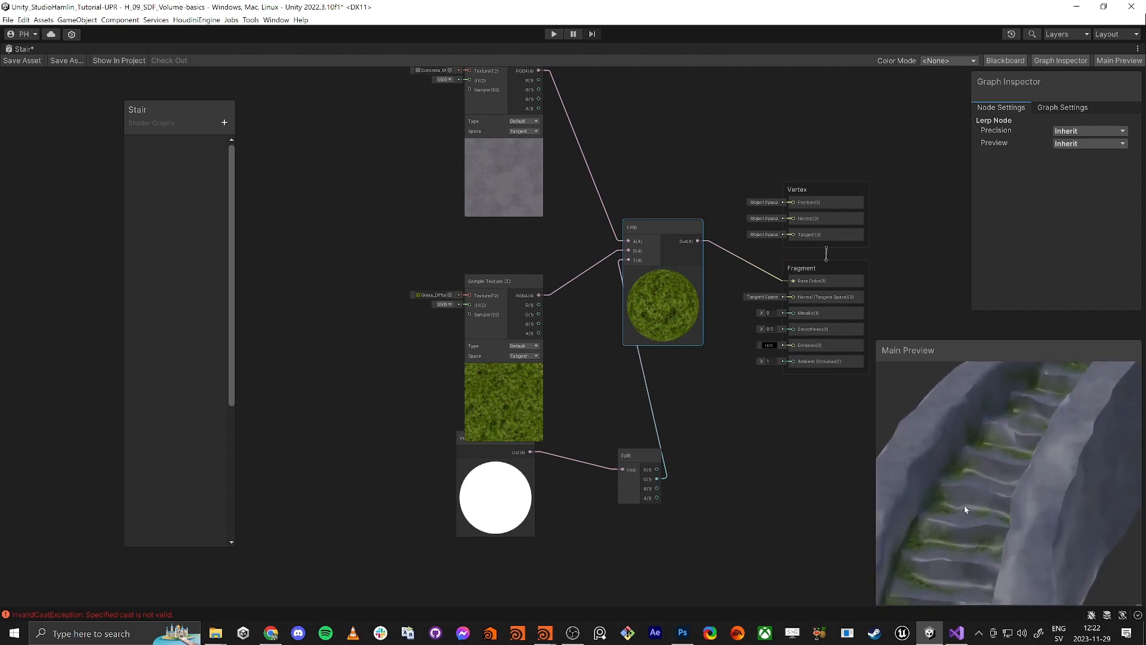
scroll(957, 466, down, 5)
drag(964, 472, 990, 514)
scroll(613, 386, down, 1)
Rearrange the Vertex Color and Split nodes and move the output stack right
drag(507, 293, 490, 272)
drag(511, 436, 474, 462)
drag(639, 442, 576, 449)
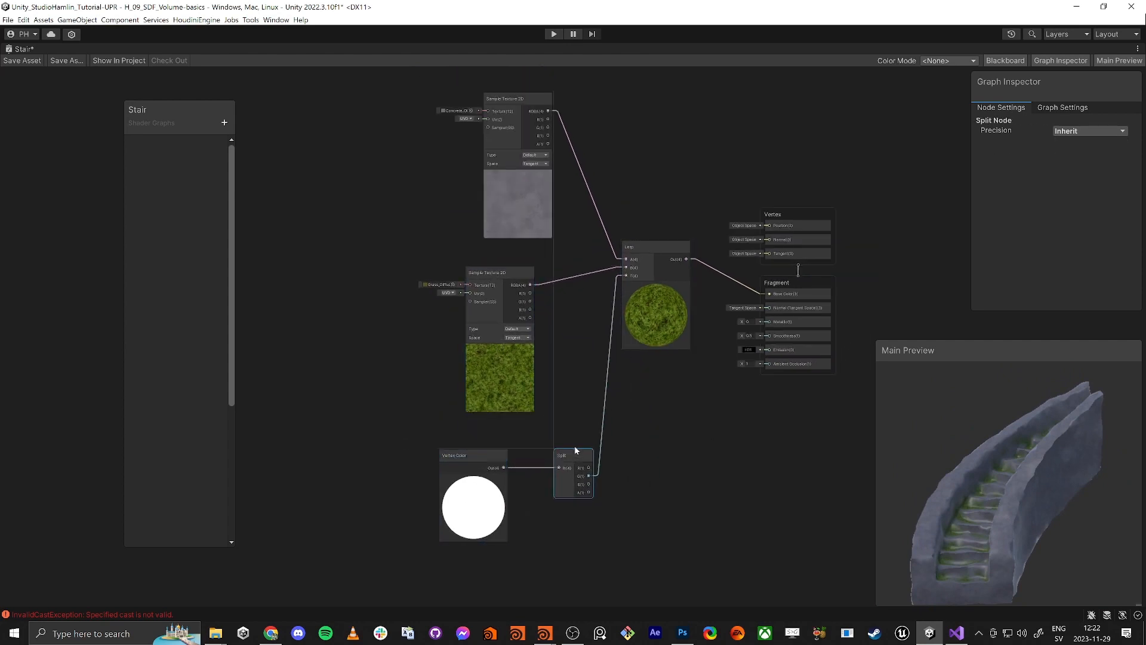
middle_drag(684, 444, 667, 458)
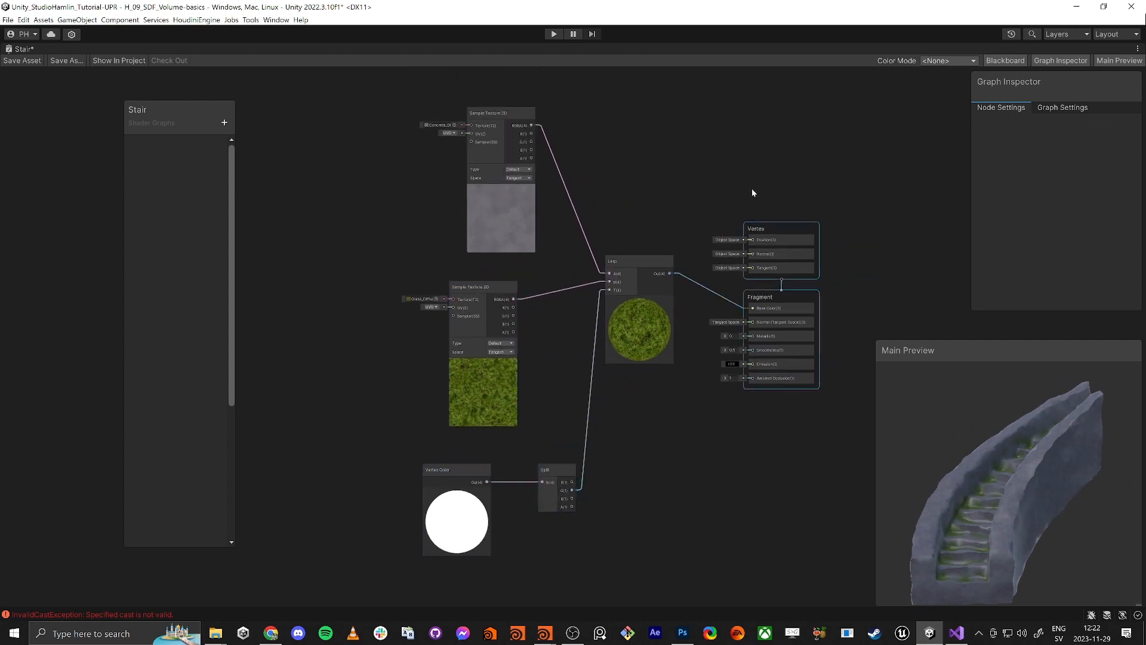
drag(756, 237, 894, 236)
Add a Multiply node and preview the raw vertex channel as base colour
key(space)
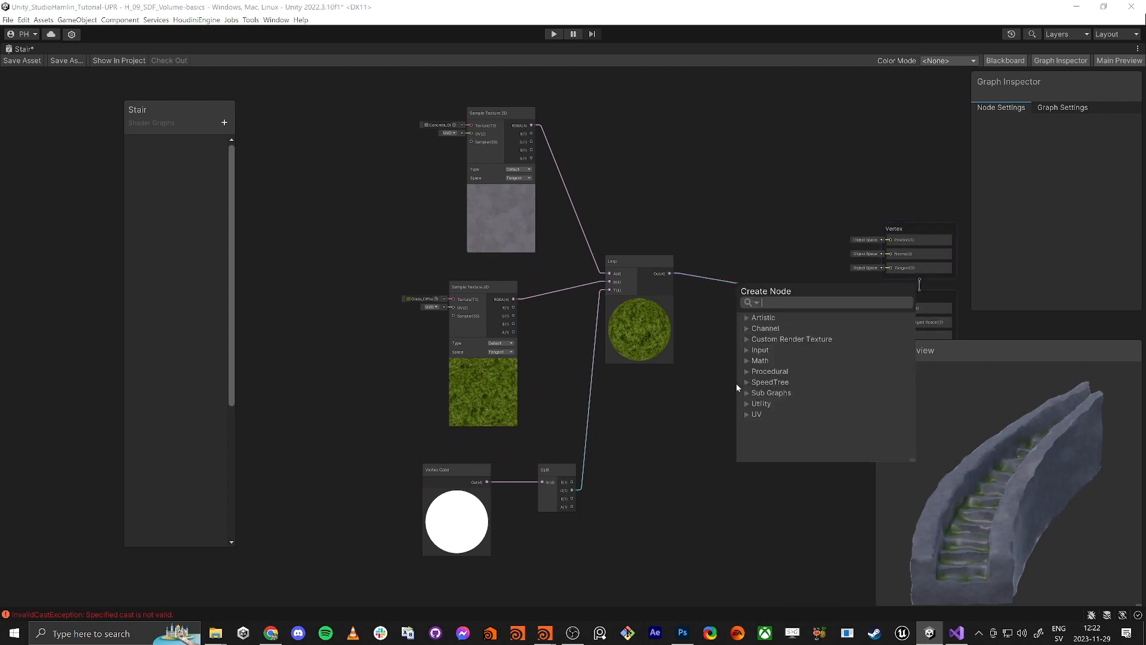
text(multi)
key(Return)
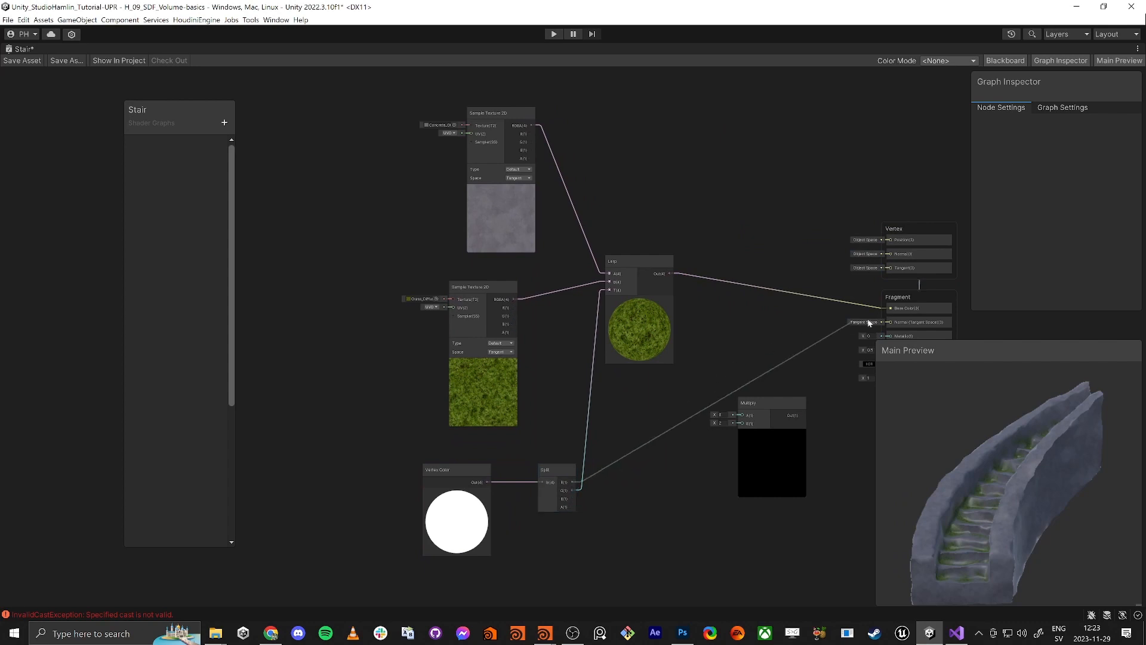
drag(894, 310, 892, 308)
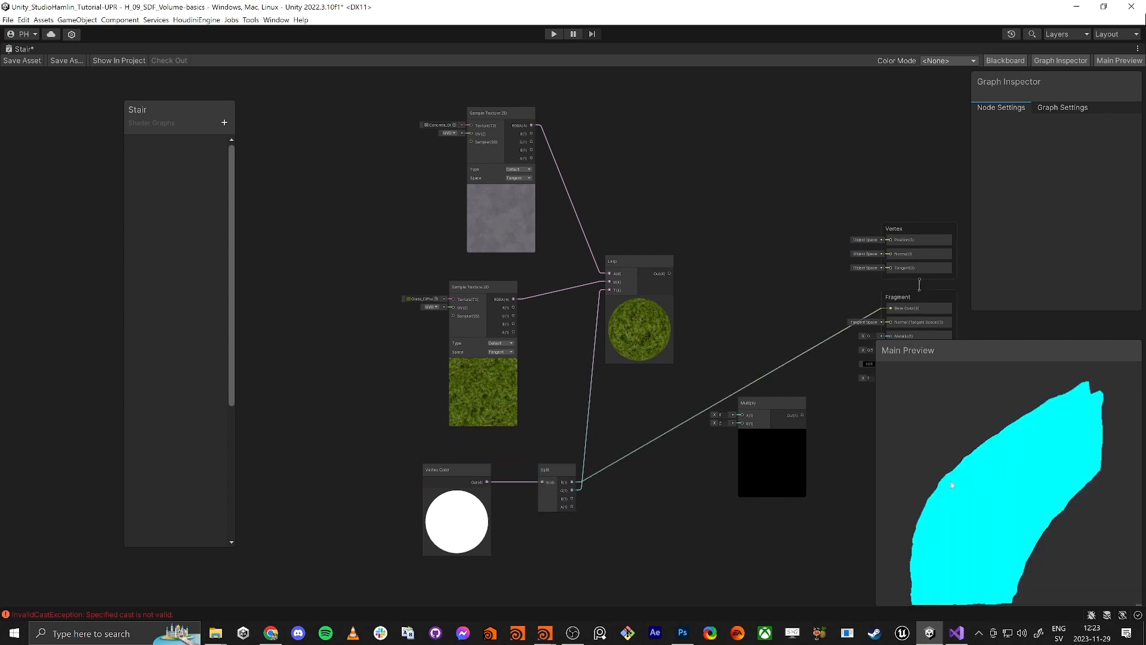
mouse_move(950, 481)
mouse_down()
mouse_move(1002, 494)
mouse_move(954, 497)
mouse_up()
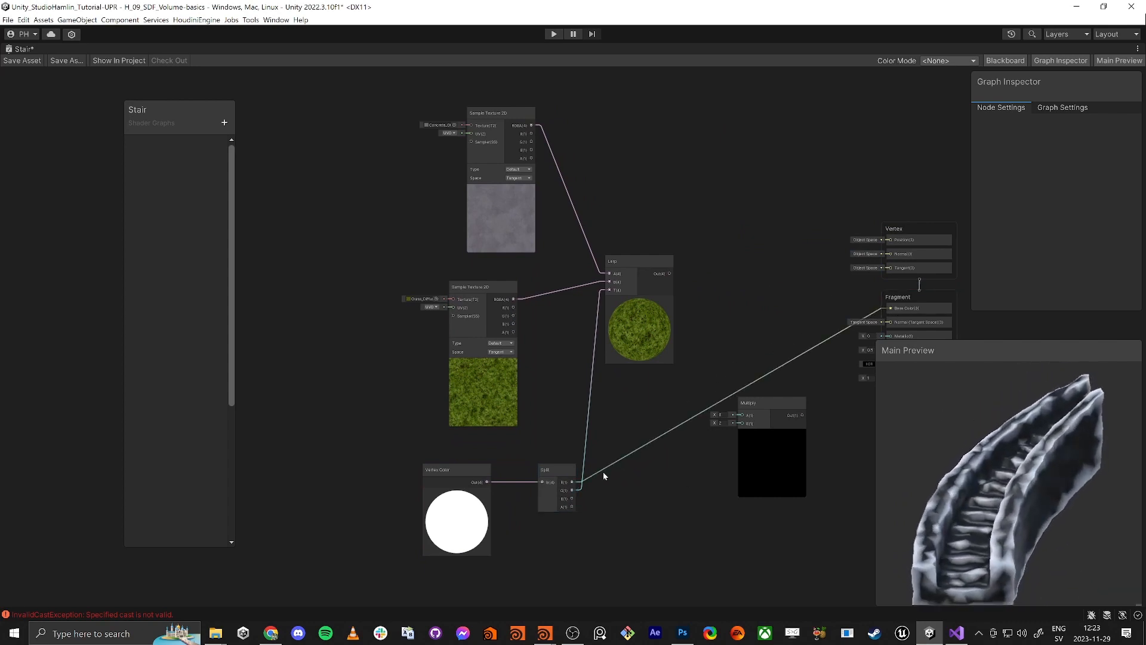
Create a One Minus node from Split and preview the inverted mask on Base Color
drag(572, 483, 644, 512)
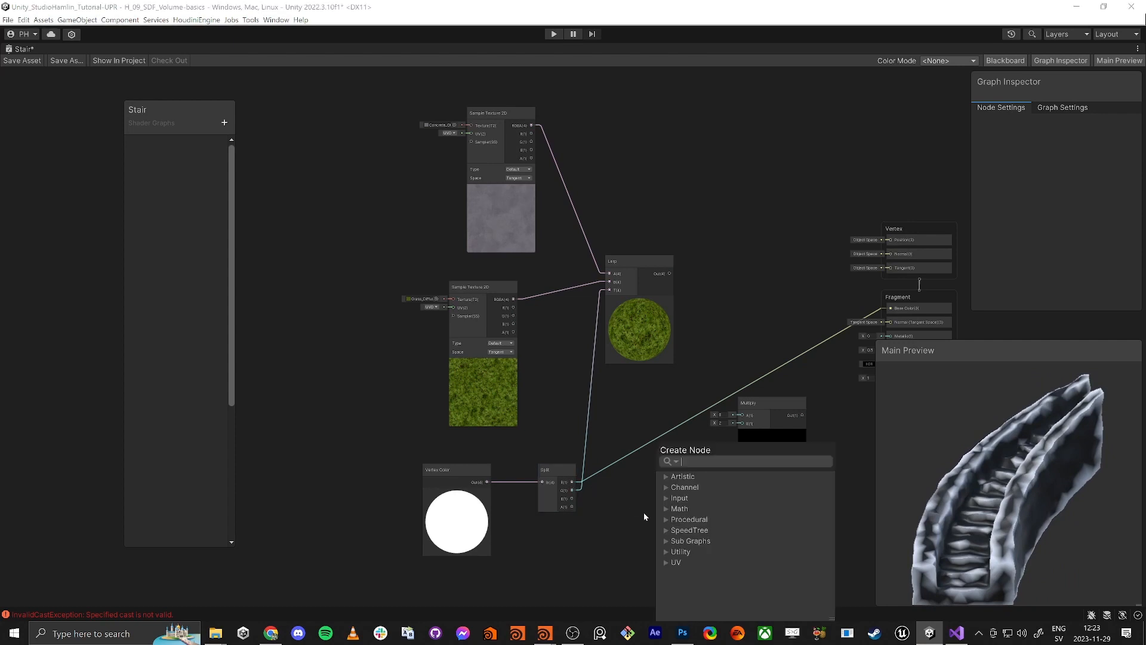
text(one minus)
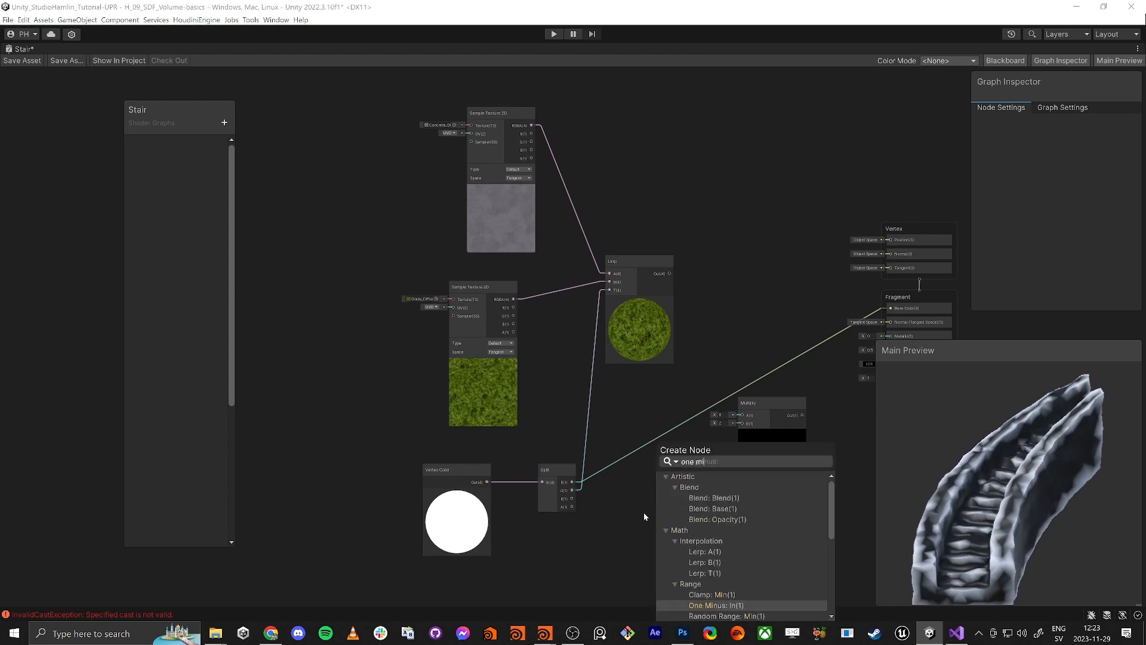
key(Return)
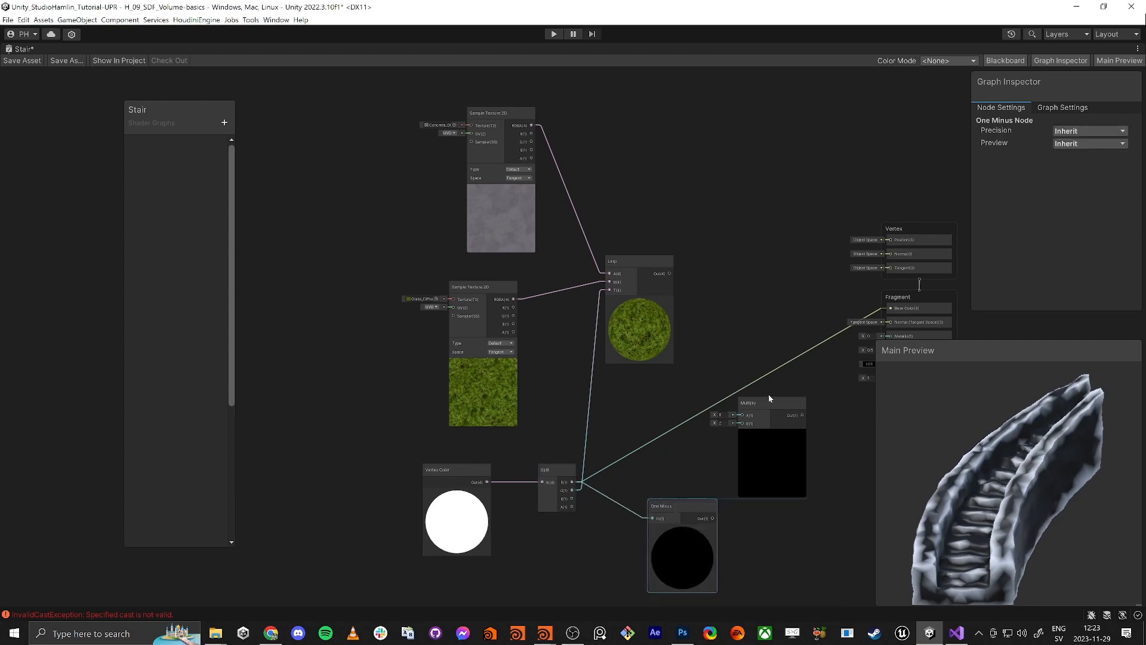
drag(891, 310, 893, 310)
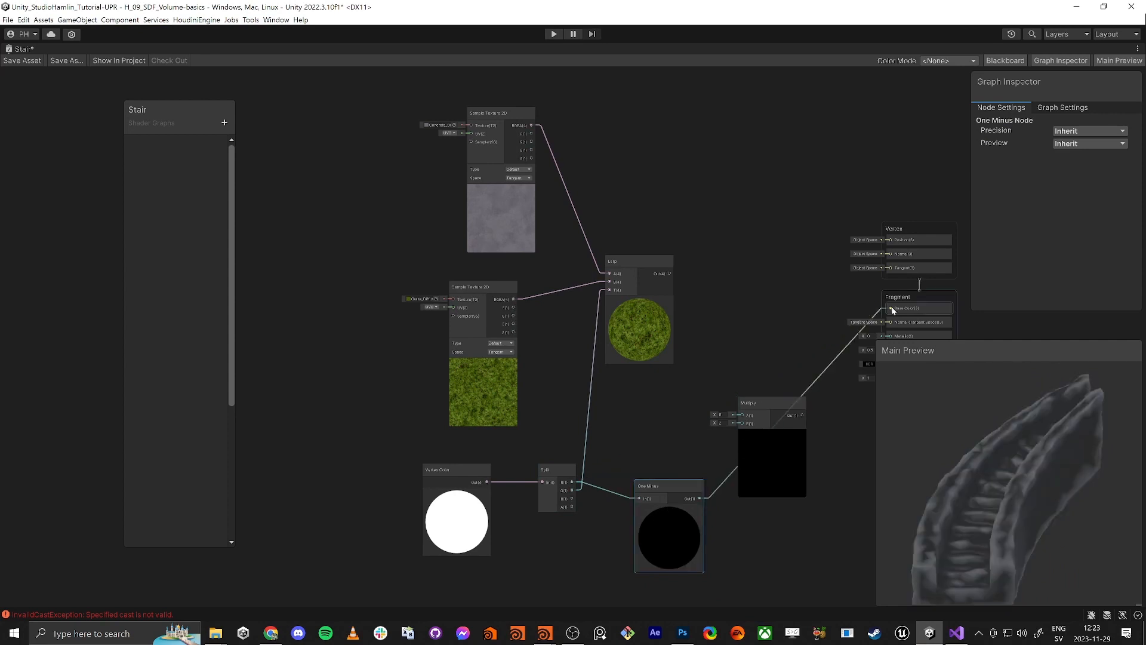
mouse_move(977, 492)
mouse_down()
mouse_move(992, 500)
mouse_move(974, 494)
mouse_up()
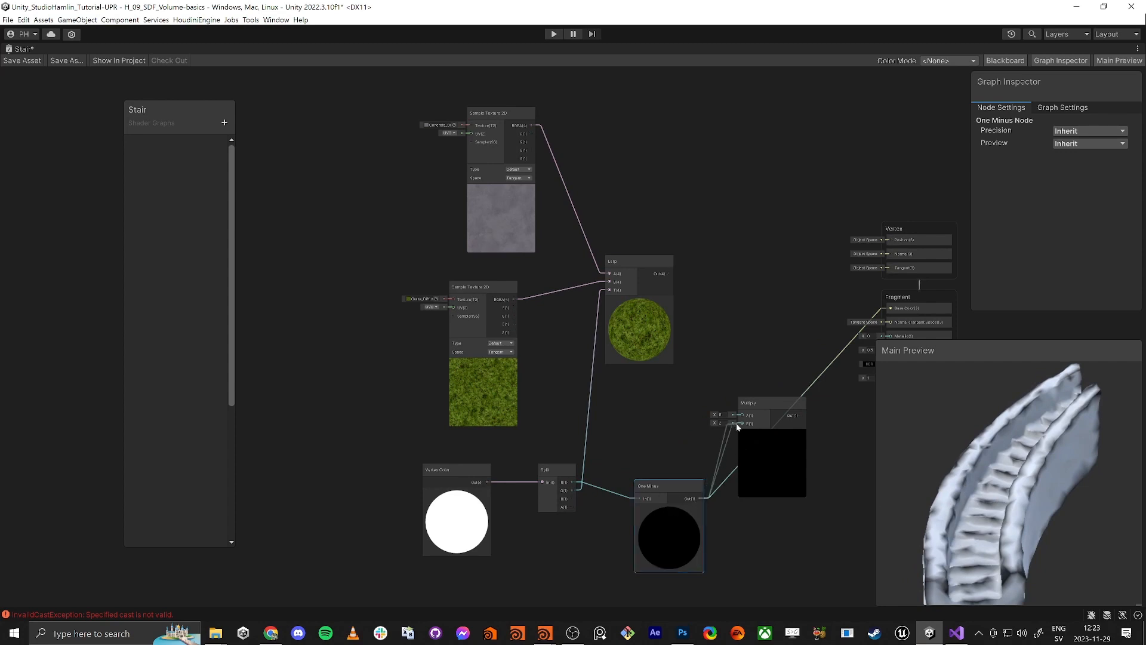
Feed One Minus into Multiply B and the Lerp blend into Multiply A, then tidy the graph
drag(743, 427, 742, 423)
drag(685, 283, 670, 274)
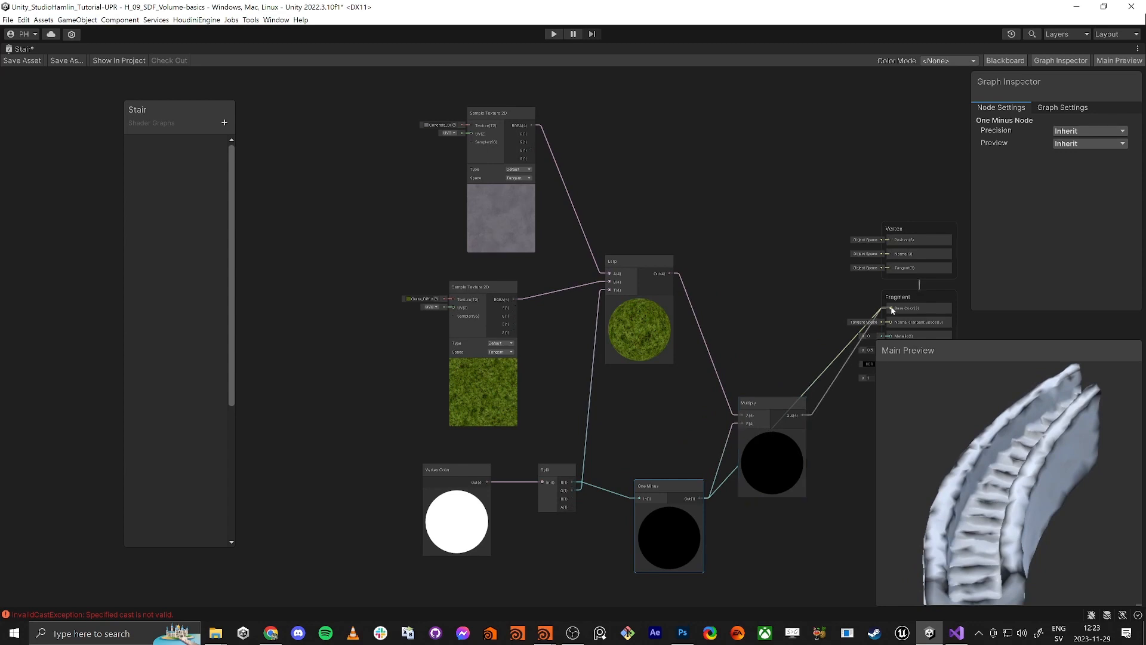
drag(785, 400, 786, 289)
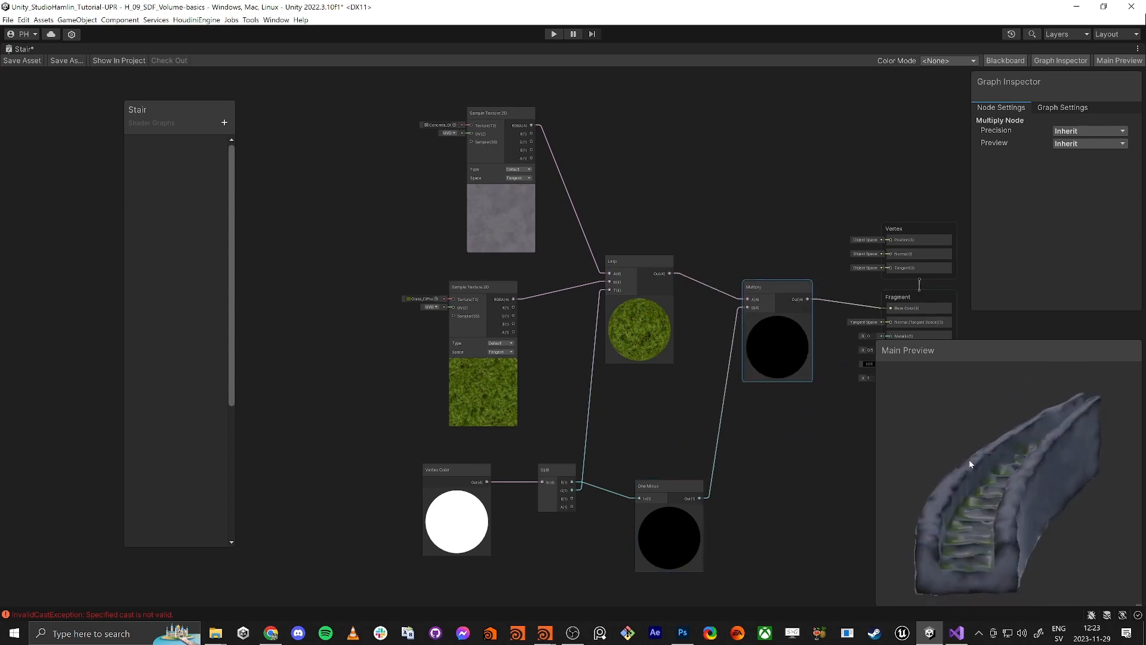
drag(969, 464, 1053, 479)
middle_drag(829, 453, 738, 489)
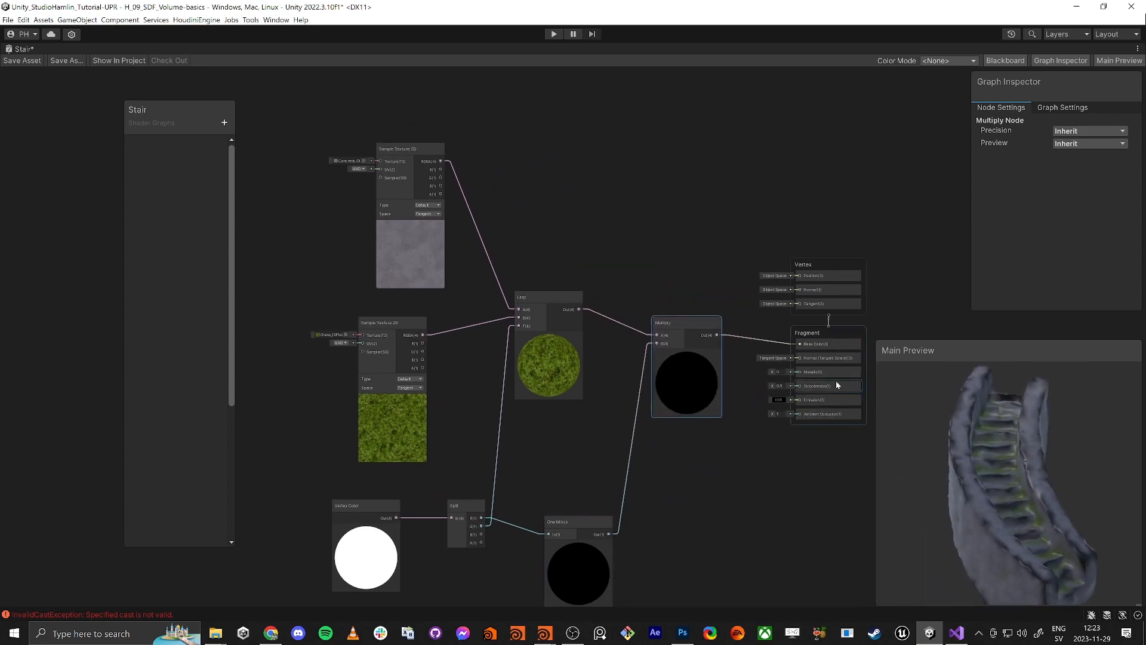
Set the Stair shader's Fragment Smoothness to 0.1 and save the graph
scroll(835, 381, up, 5)
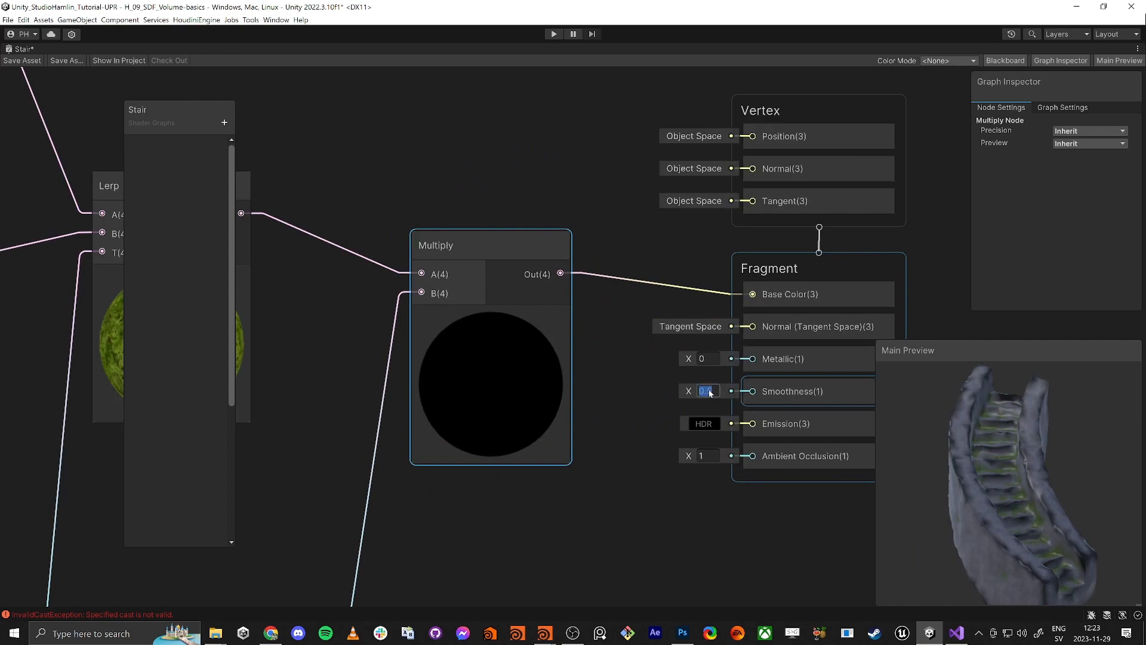
text(0.1)
drag(1003, 478, 1013, 508)
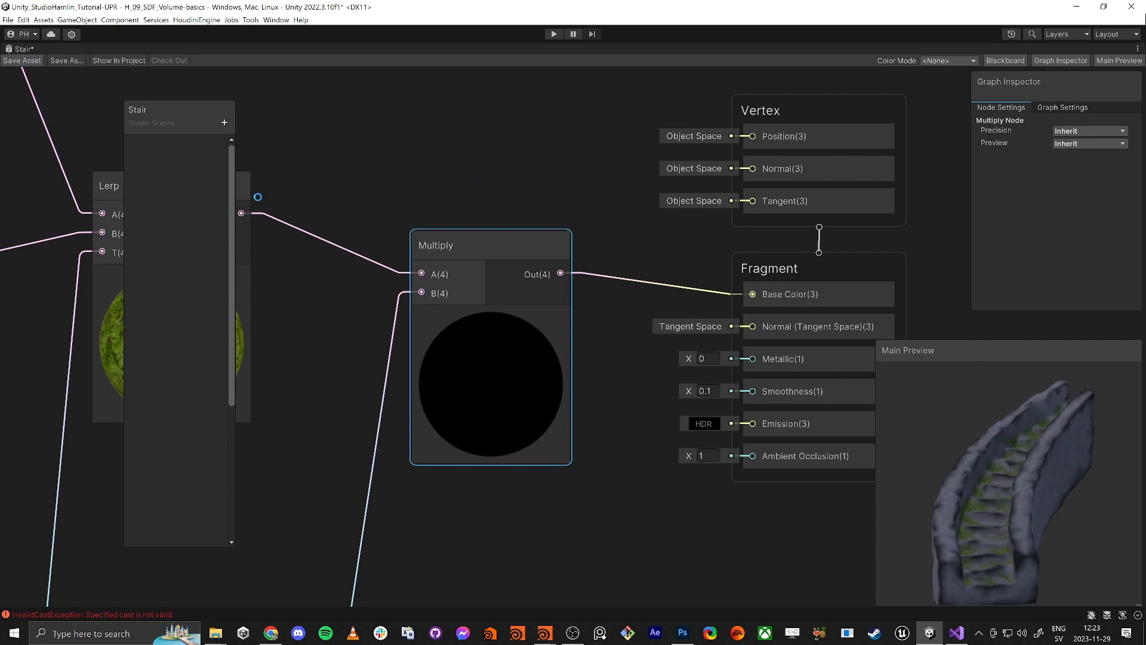
key(ctrl+s)
Align the Split, One Minus and concrete texture nodes, then restore the docked editor layout
scroll(365, 407, down, 5)
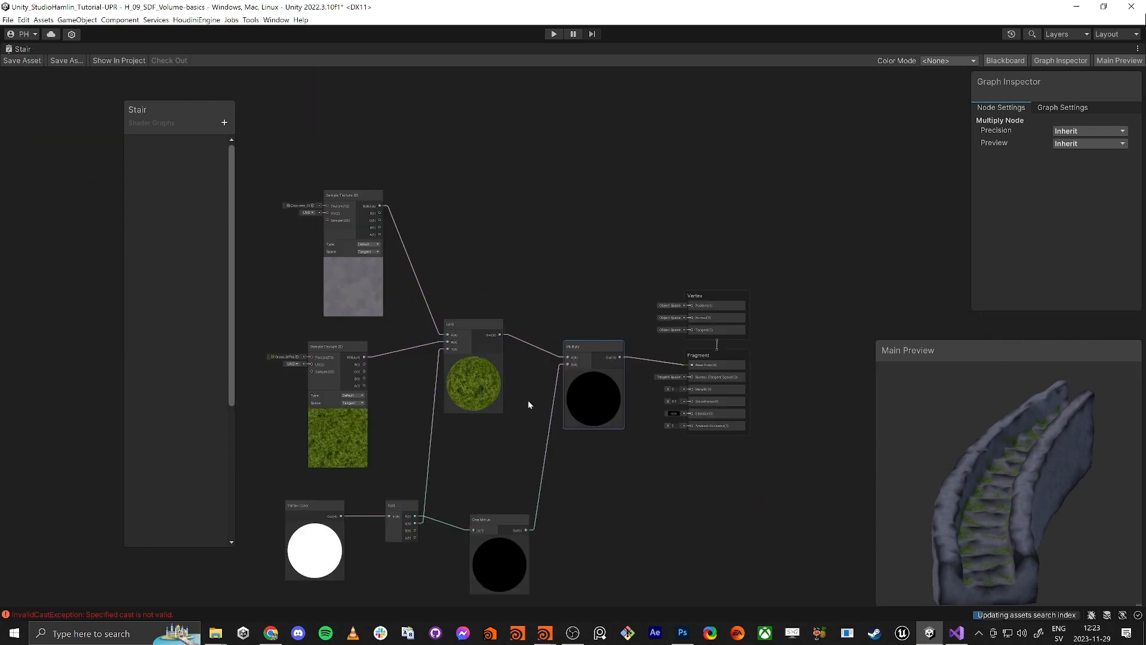
drag(405, 503, 386, 507)
drag(474, 525, 441, 511)
drag(341, 199, 327, 199)
middle_drag(469, 217, 635, 194)
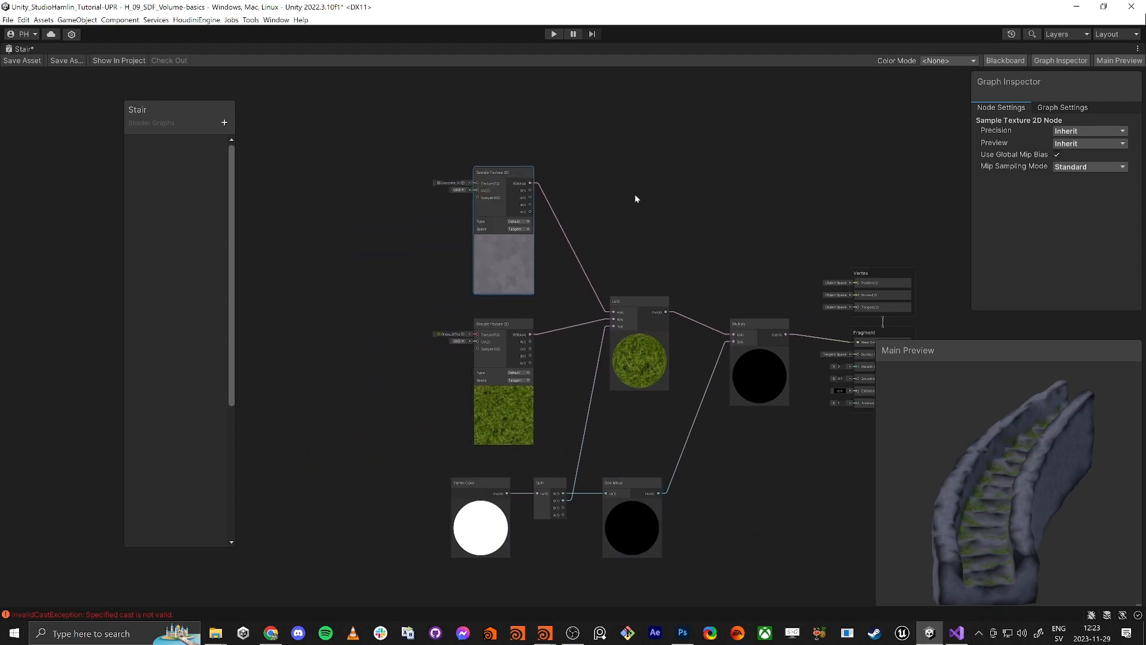
middle_drag(684, 238, 653, 250)
key(shift+space)
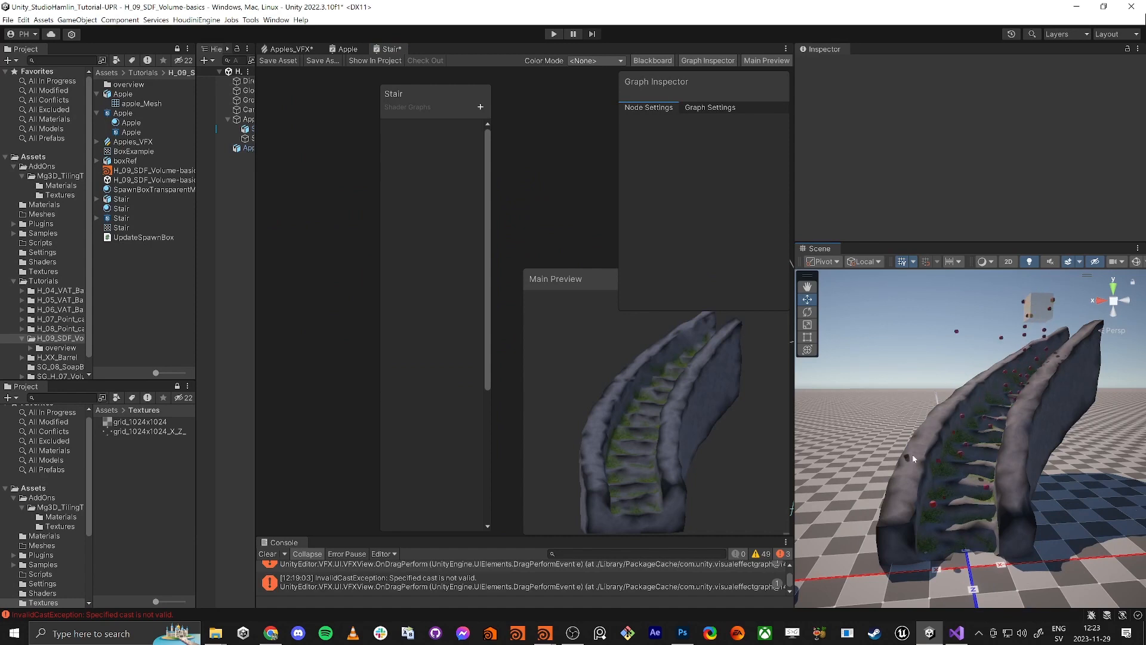
Drag SpawnBox down the stair slope to about (-3.116, 3.34, -2.23)
click(1040, 295)
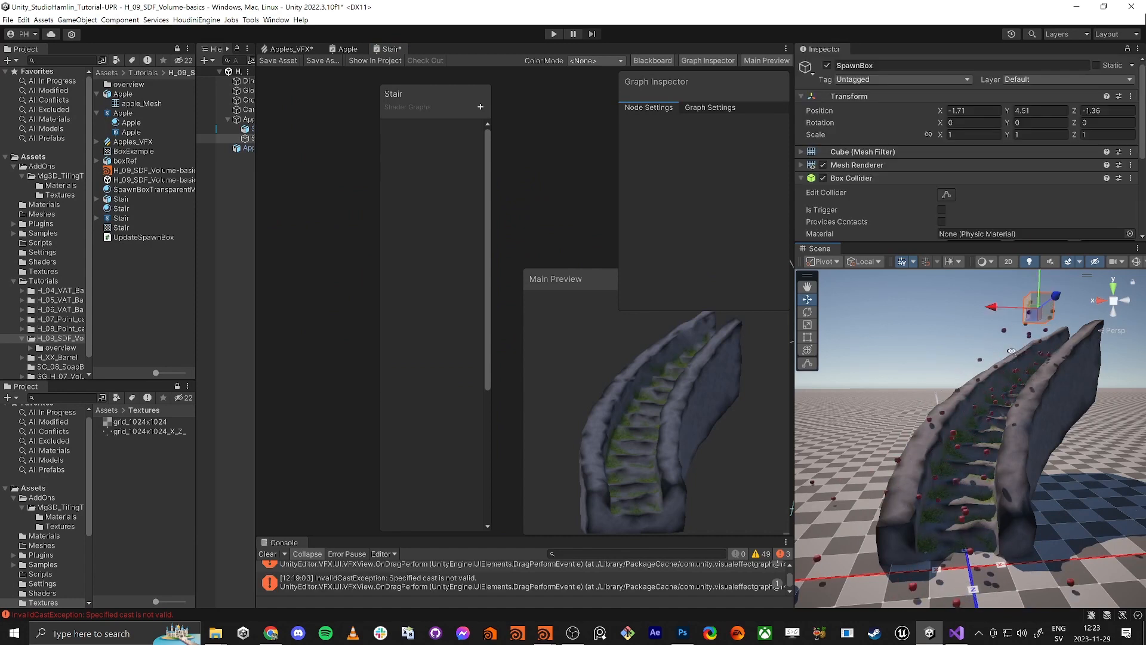
key(w)
right_drag(1040, 311, 908, 437)
key(d)
key(e)
drag(908, 432, 1023, 478)
right_drag(916, 506, 1107, 390)
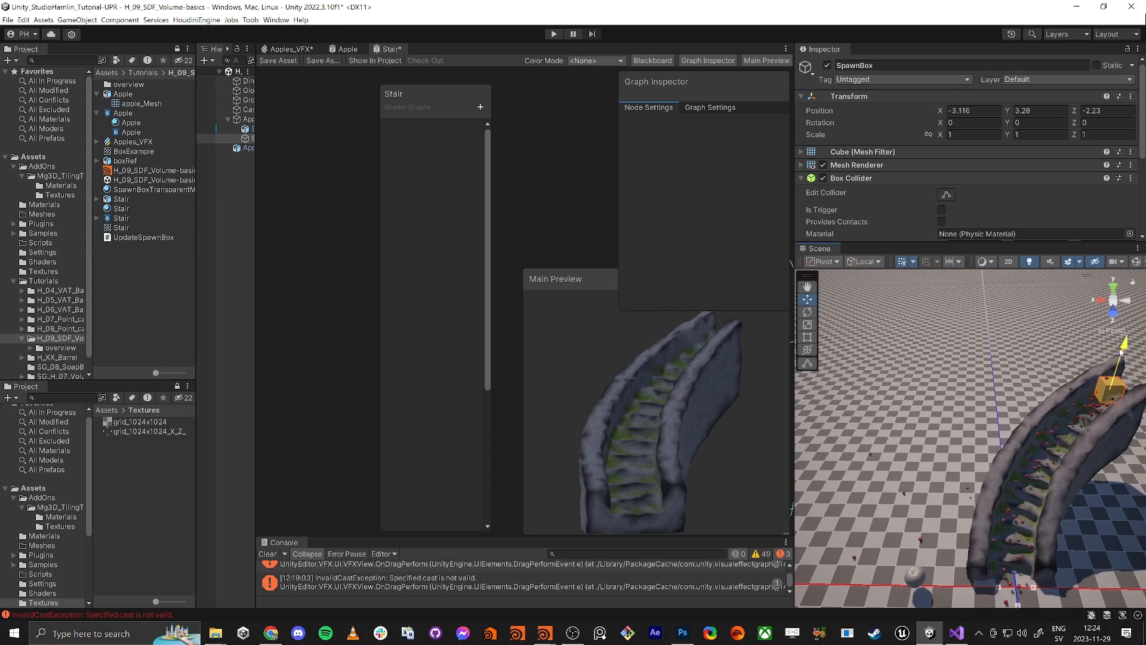
Save the Stair shader asset and close its graph to reveal Apples_VFX
right_drag(879, 455, 922, 451)
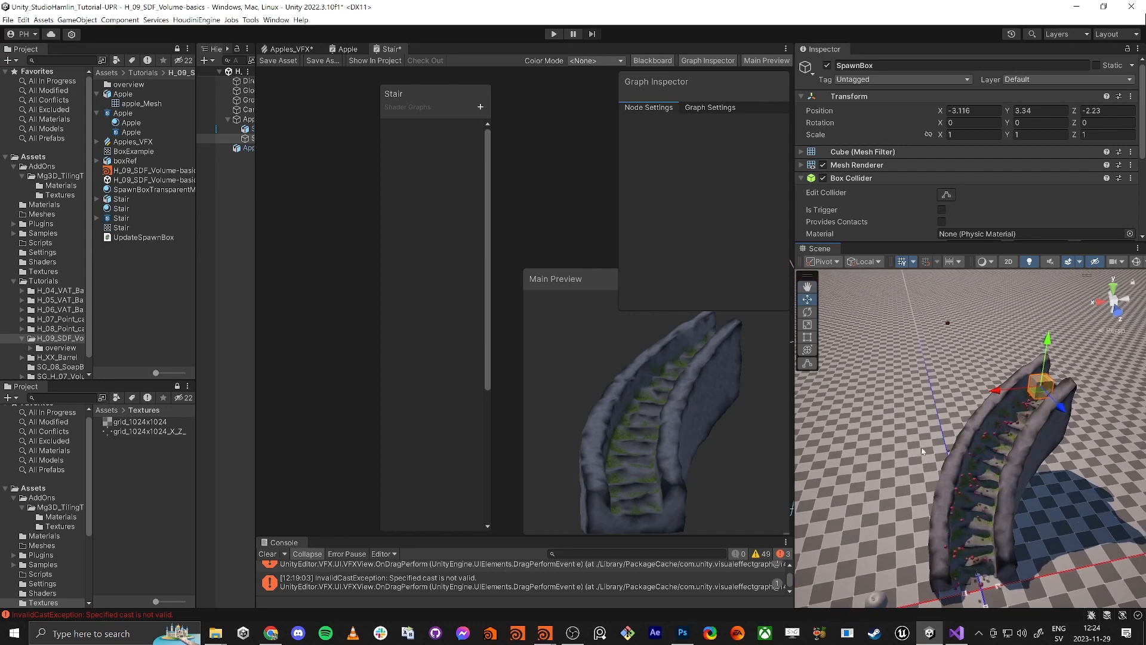
click(288, 62)
middle_click(389, 51)
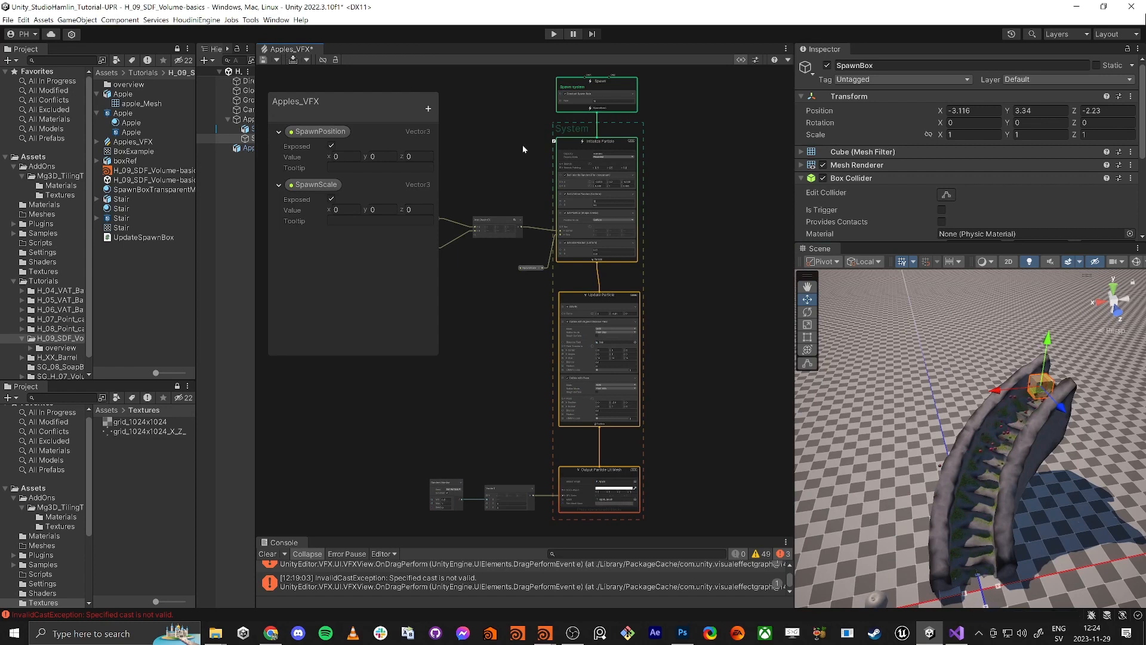
Set Bounce to 0 in the Collide with Signed Distance Field block, keeping the plane collision at 0.1
right_drag(967, 516, 1025, 408)
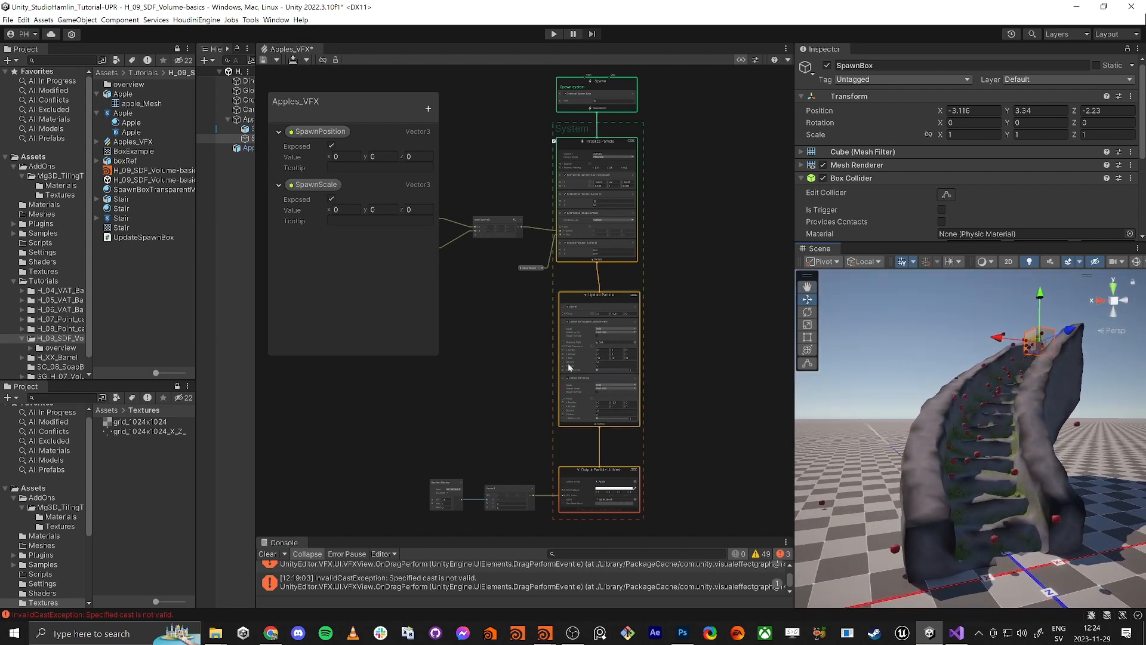
scroll(599, 364, up, 10)
click(674, 367)
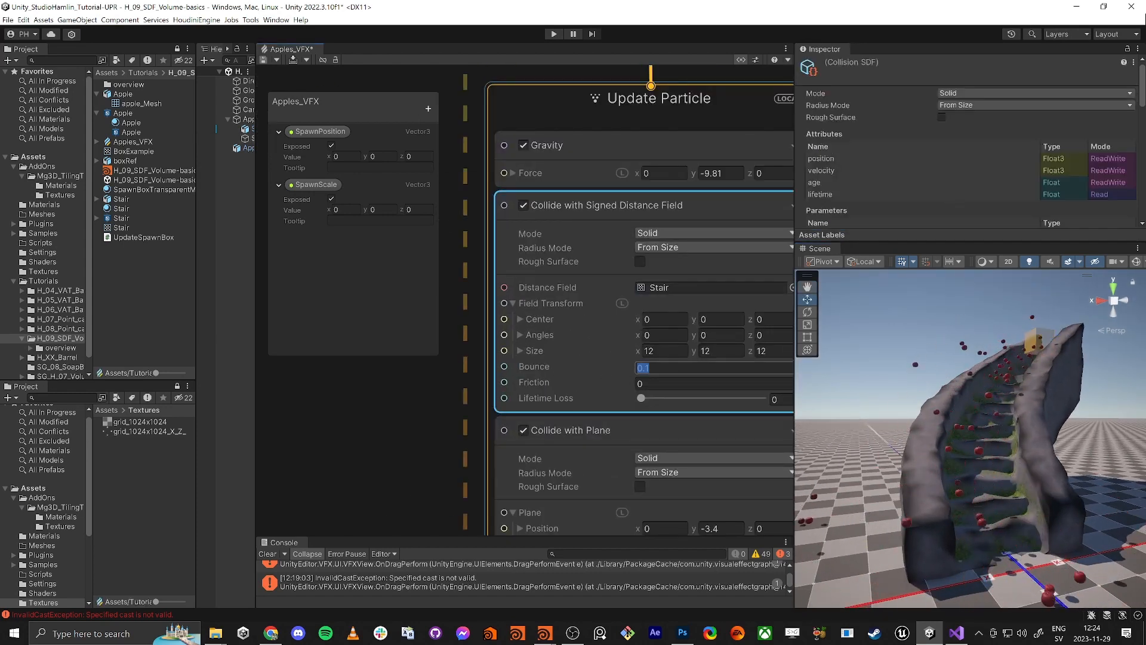
text(0)
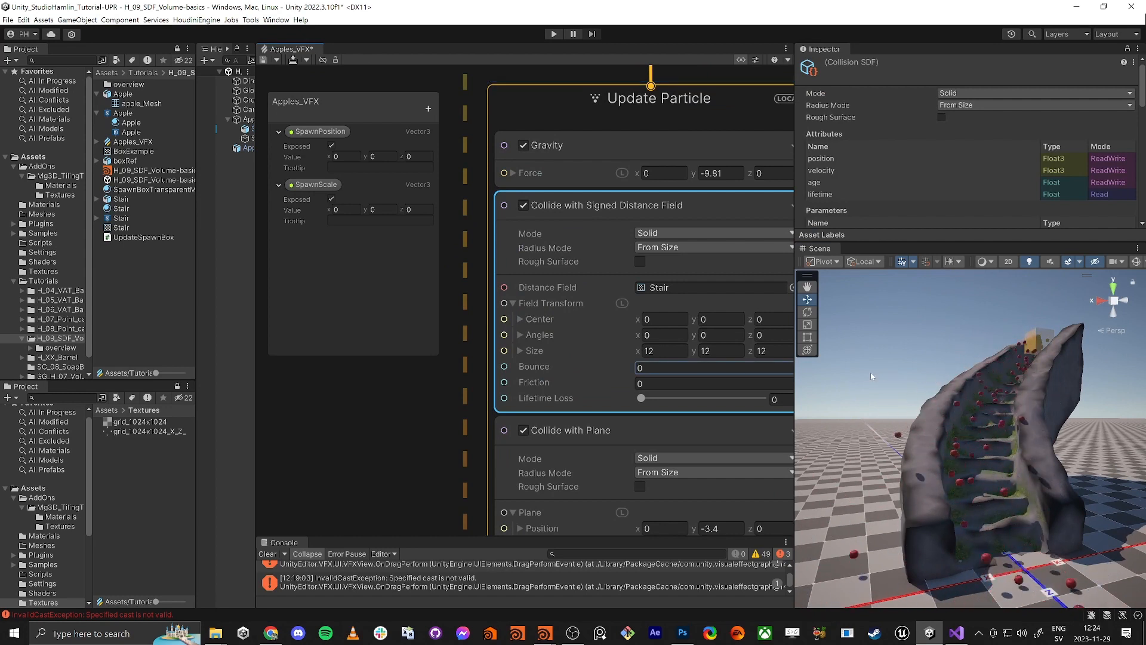
middle_drag(393, 458, 365, 420)
scroll(365, 420, down, 1)
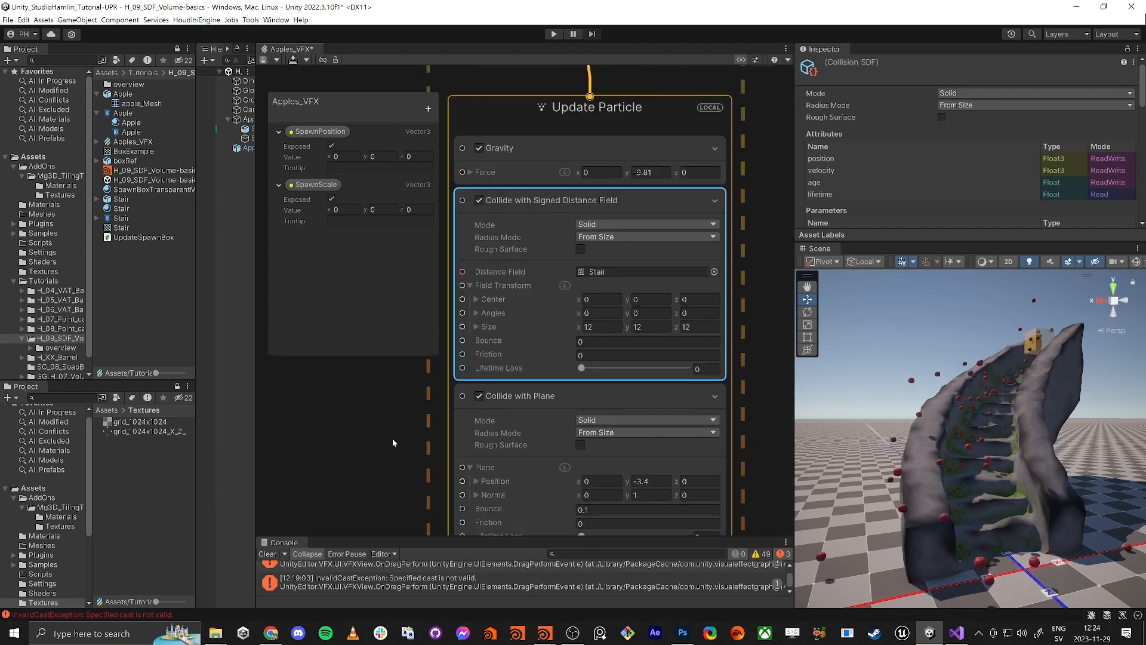
middle_drag(397, 472, 435, 476)
scroll(372, 424, down, 2)
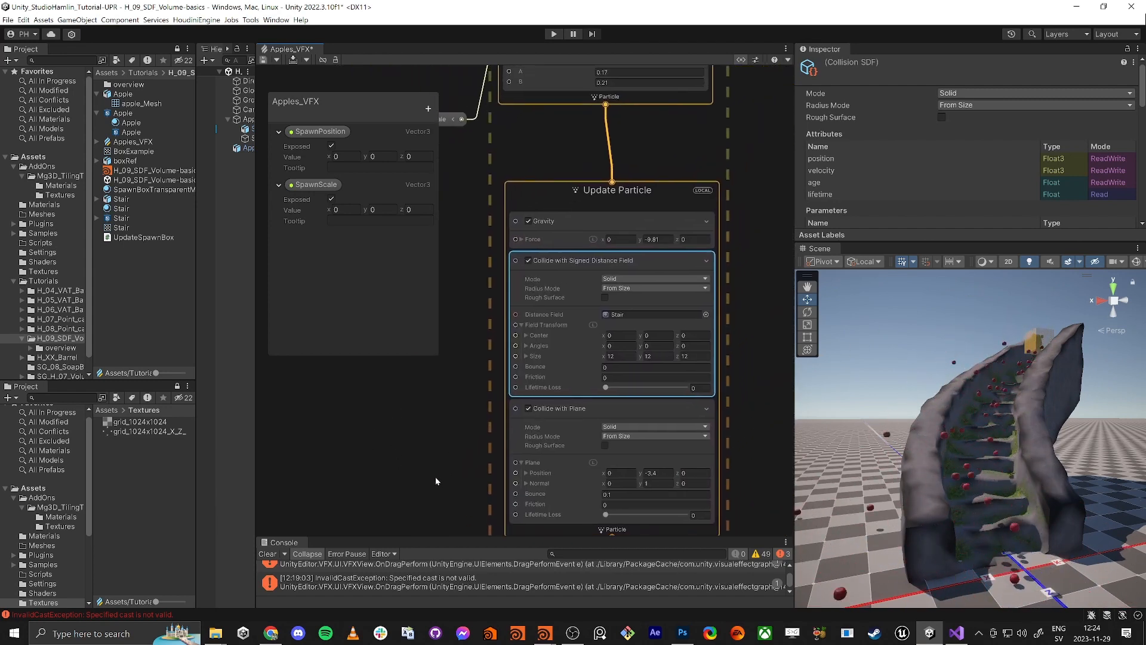
middle_drag(409, 396, 396, 447)
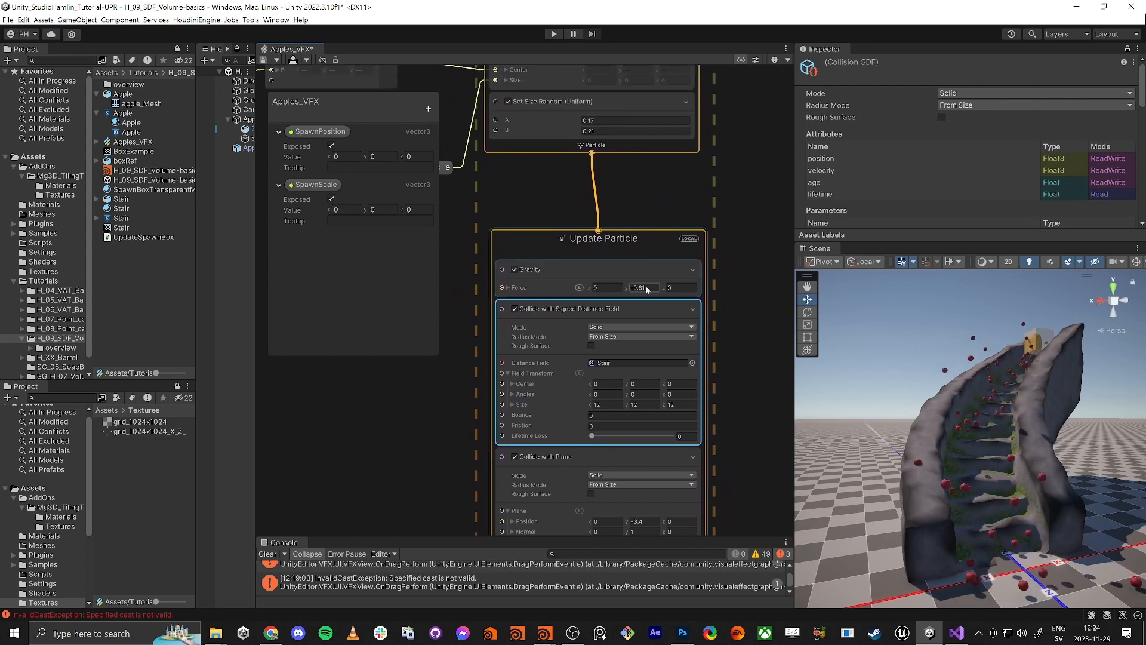
Set the Gravity force X and Z to 1 and watch the apples in the Scene view
click(642, 287)
click(612, 289)
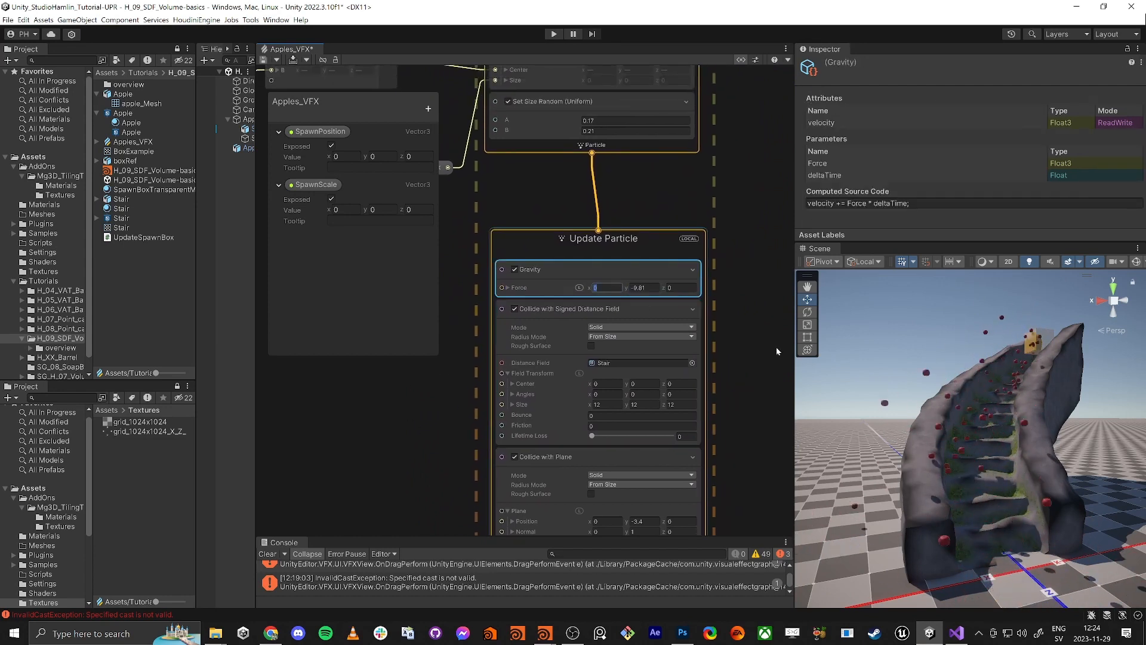
right_drag(952, 371, 1027, 561)
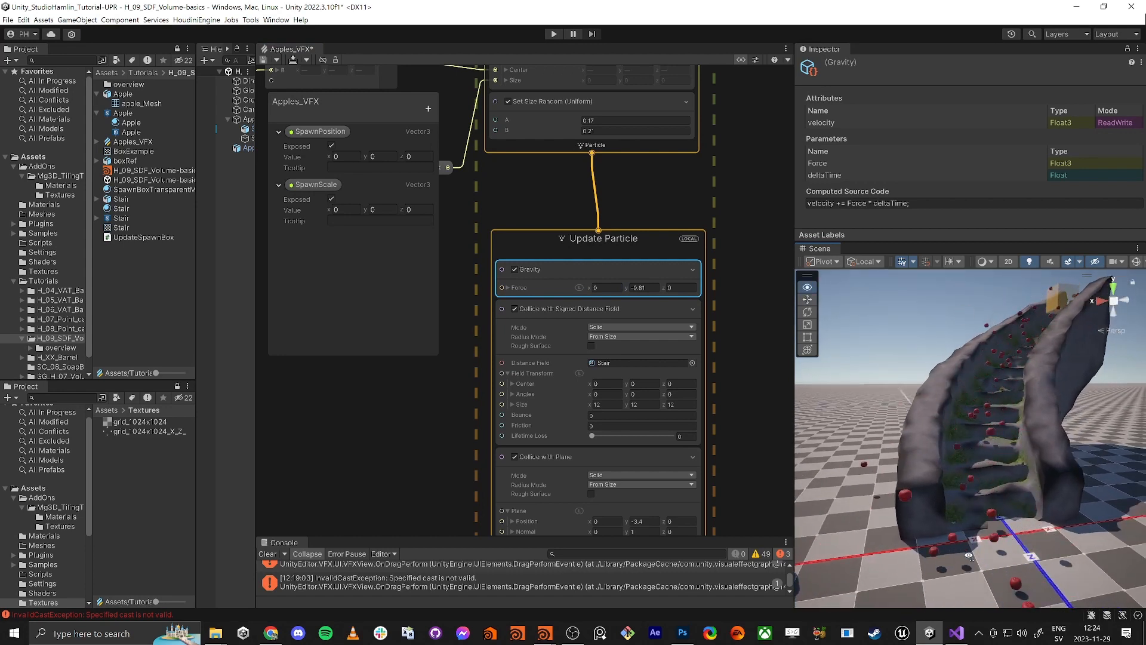
scroll(1028, 562, up, 5)
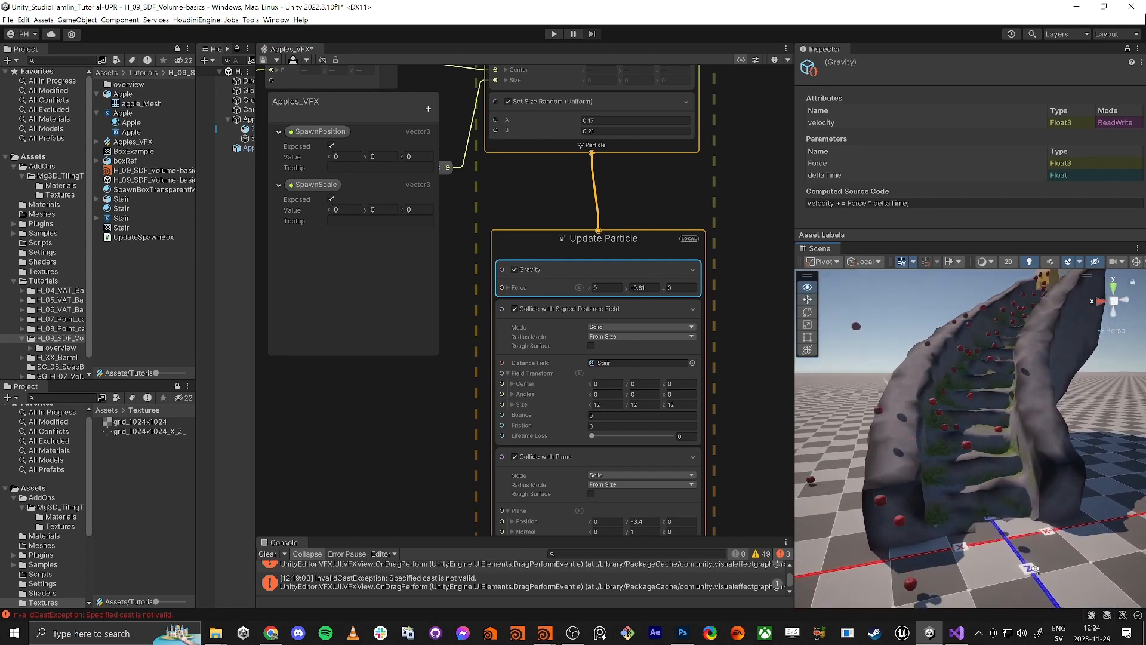
click(673, 287)
text(1)
click(606, 289)
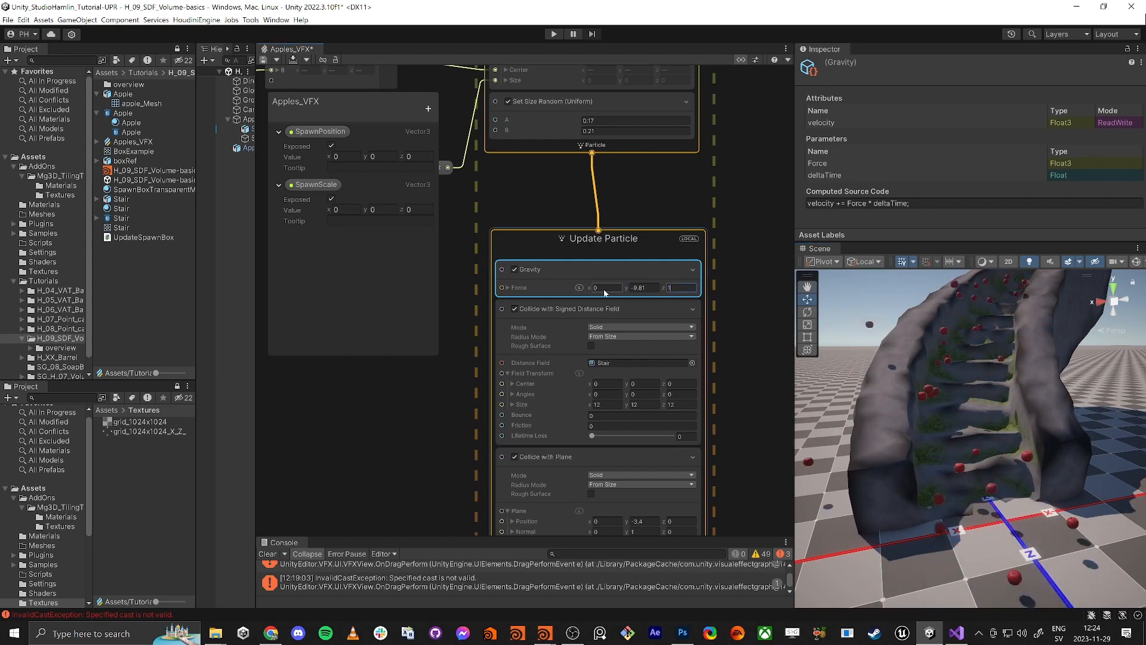
text(1)
key(Tab)
mouse_move(980, 444)
right_down()
mouse_move(967, 410)
mouse_move(938, 431)
mouse_move(1002, 449)
right_up()
key(s)
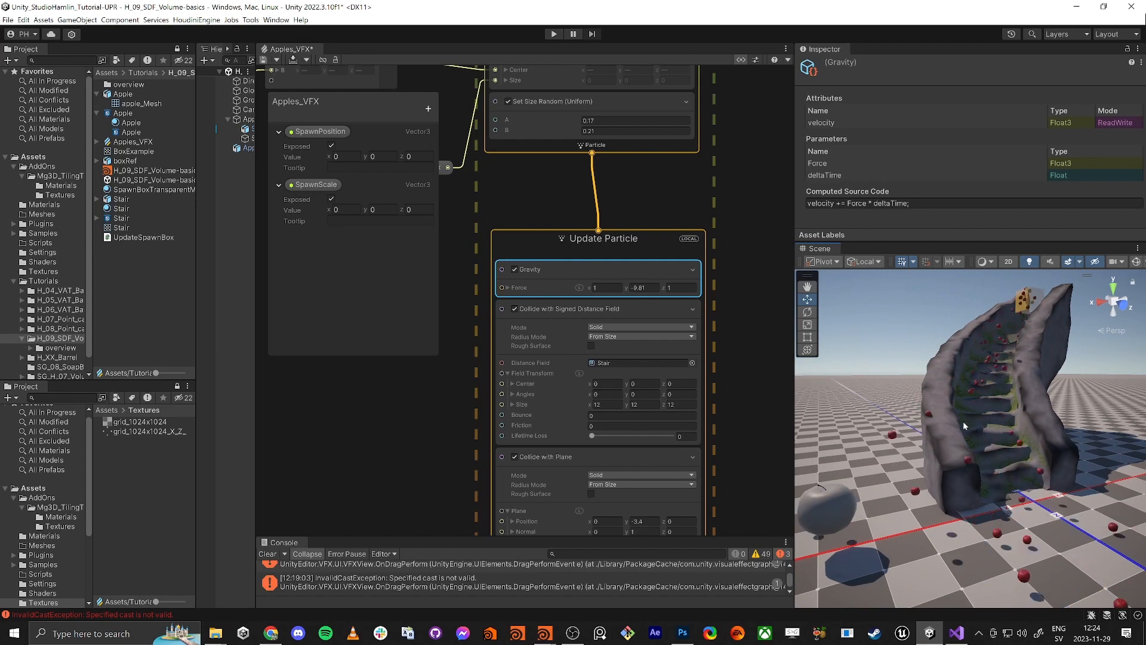
Change the Gravity force X and Z to 0.5, keeping Y at -9.81
click(596, 289)
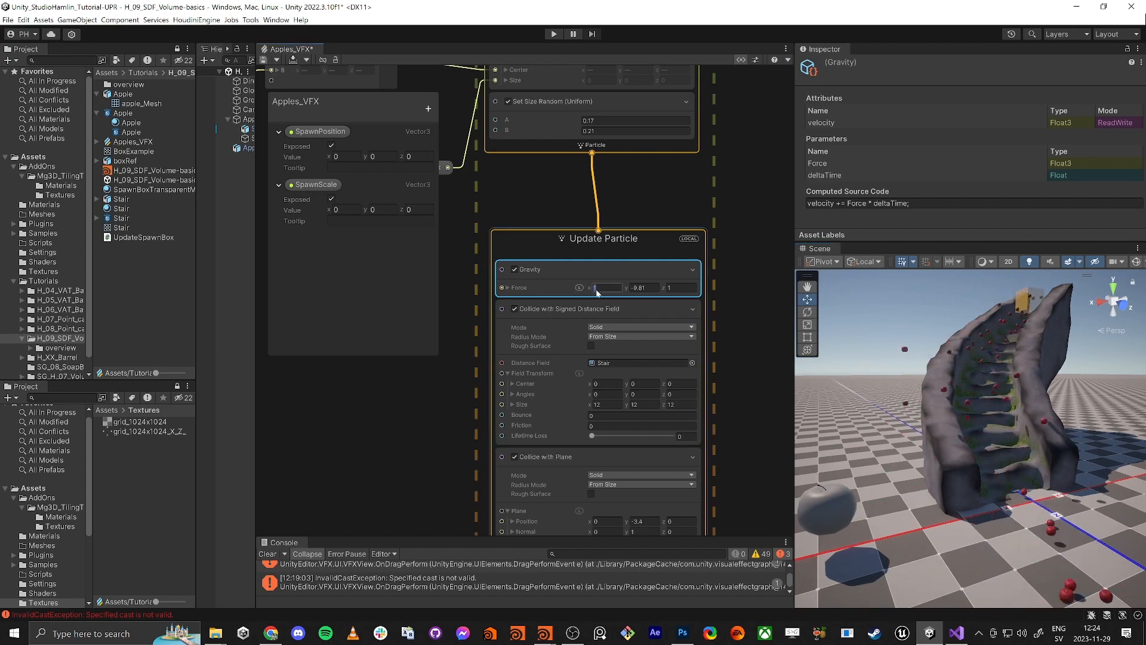
text(0.5)
key(Tab)
key(Tab)
text(0.5)
key(Tab)
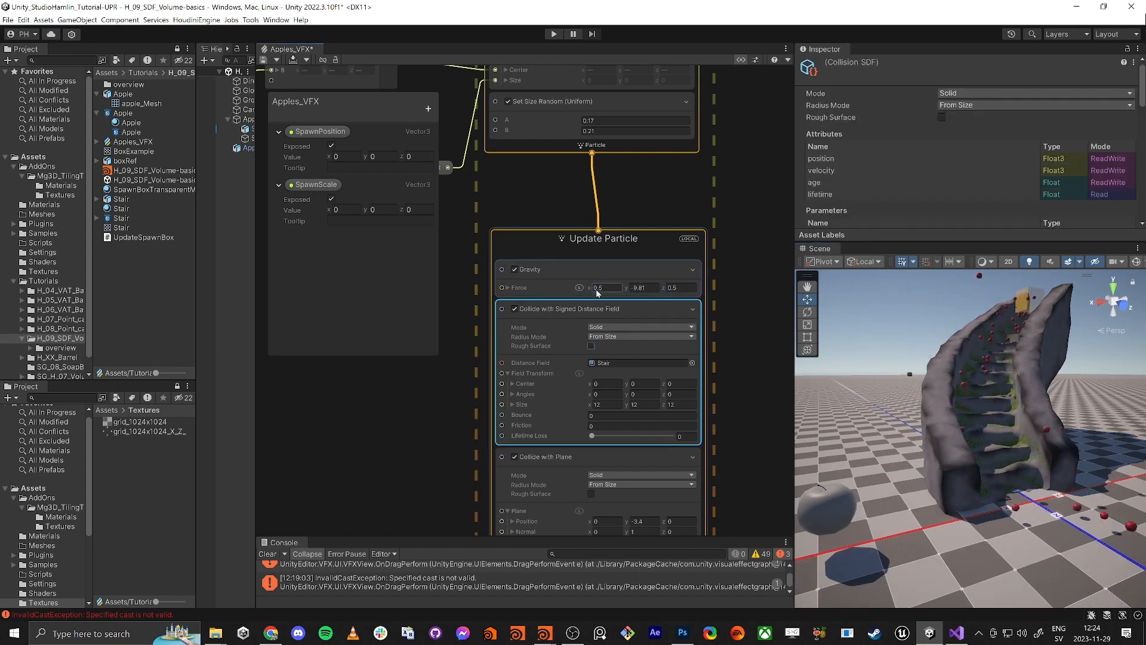
alt+drag(883, 358, 921, 413)
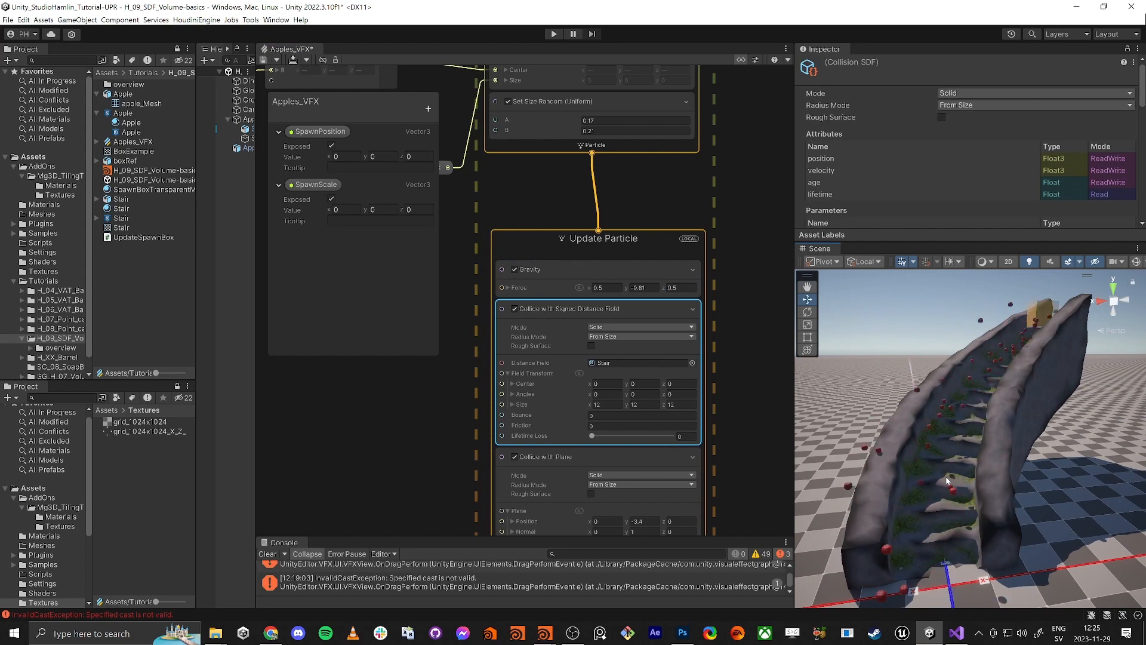
Raise the Constant Spawn Rate to 50
middle_drag(553, 161, 594, 471)
middle_drag(469, 322, 472, 597)
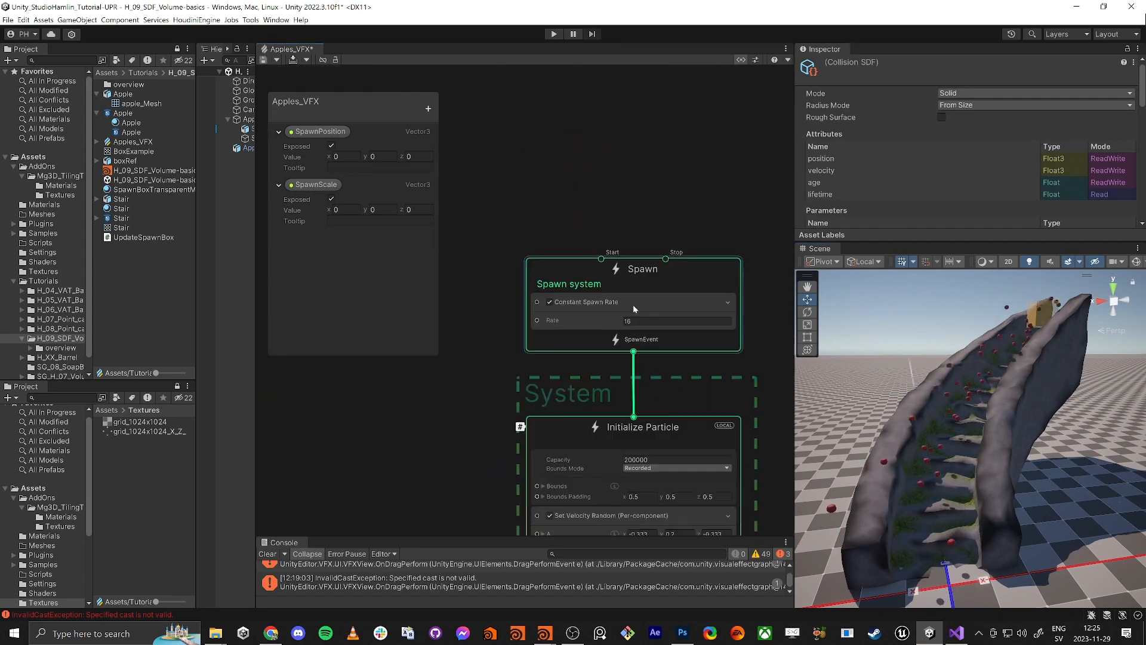
click(640, 321)
text(50)
key(Tab)
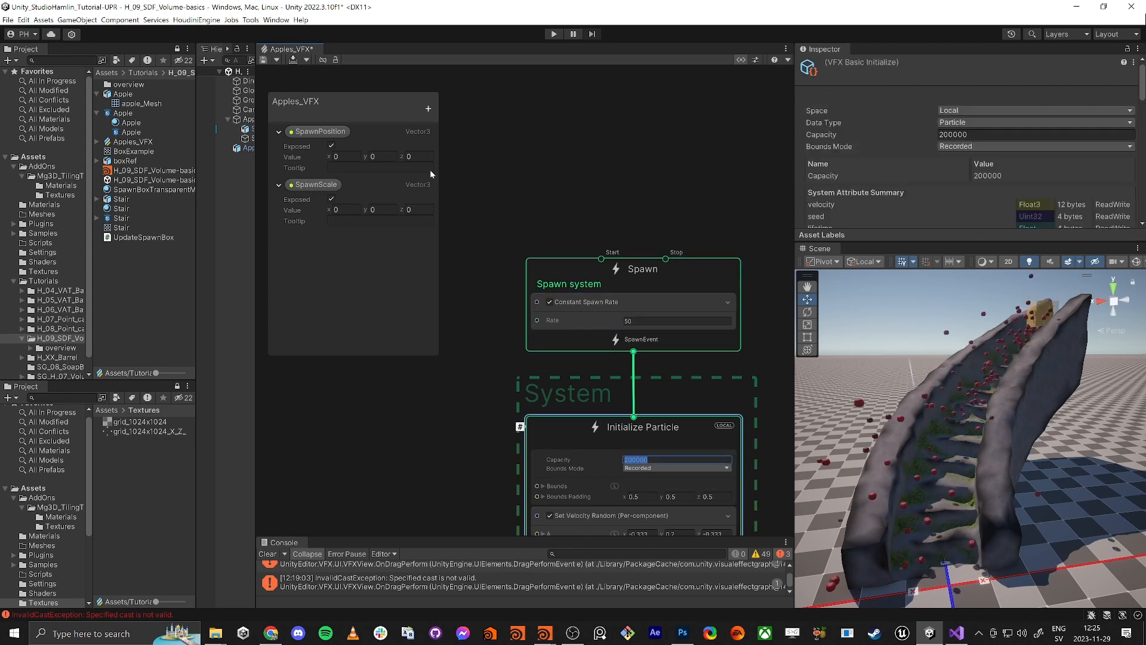
Scale SpawnBox uniformly to 0.4 and lower it to Y 3.28 above the stair top
drag(254, 185, 343, 185)
click(270, 137)
right_drag(958, 365, 989, 330)
click(929, 135)
text(0.4)
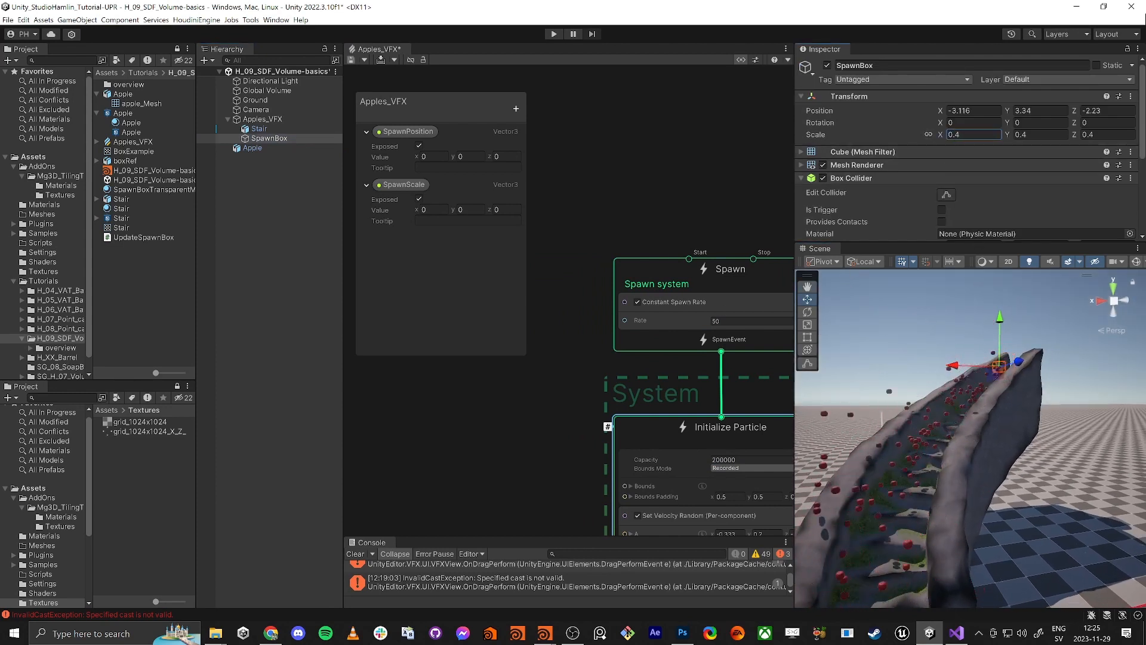
right_drag(977, 373, 1002, 438)
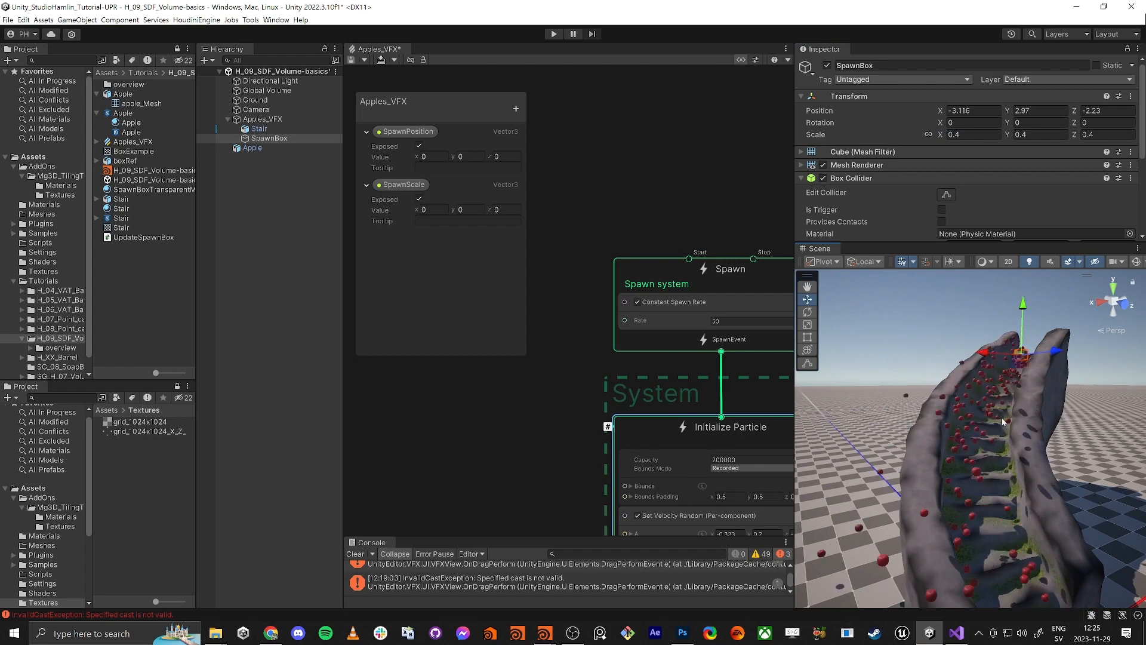
mouse_move(976, 474)
right_down()
mouse_move(944, 472)
mouse_move(960, 471)
right_up()
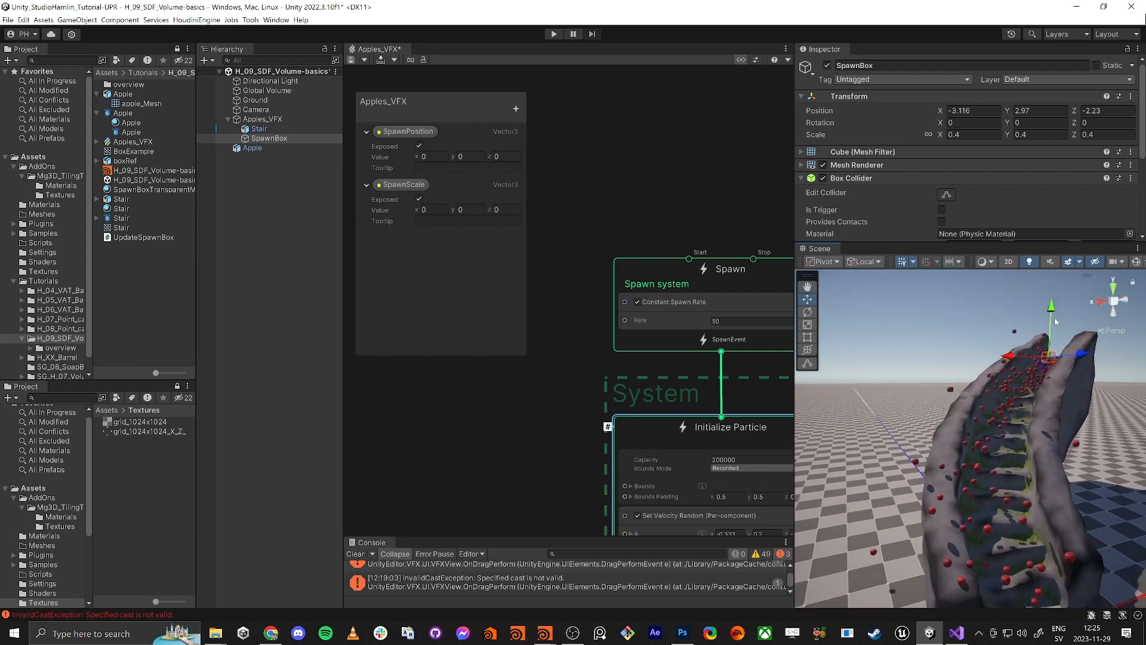
middle_drag(500, 466, 482, 367)
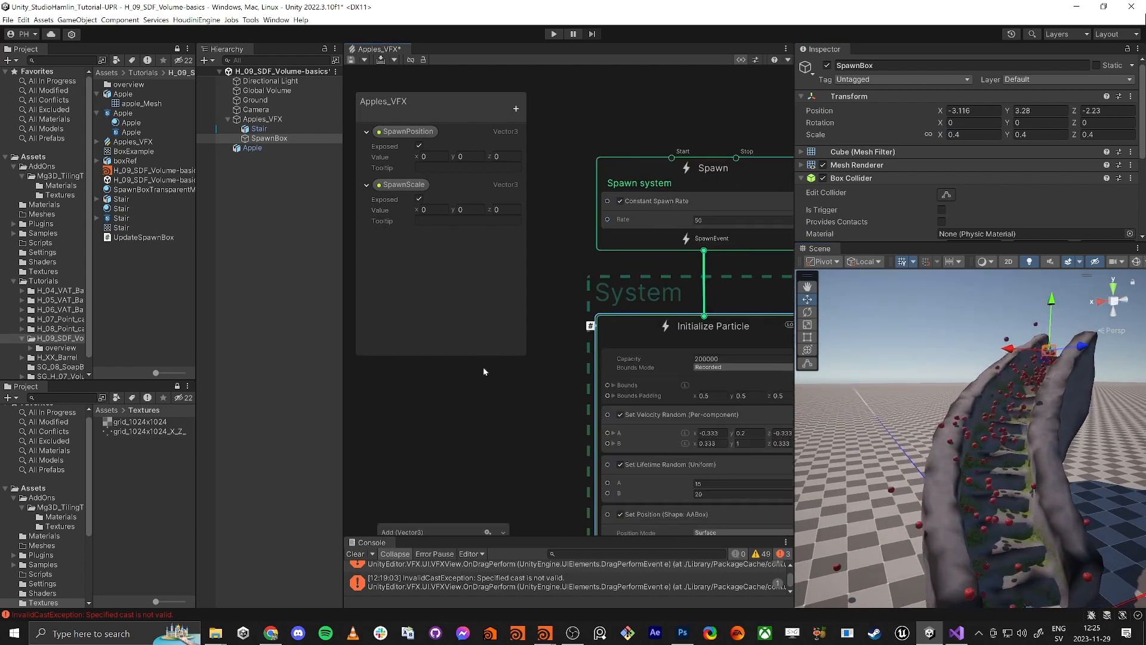
scroll(492, 382, down, 2)
middle_drag(539, 416, 557, 314)
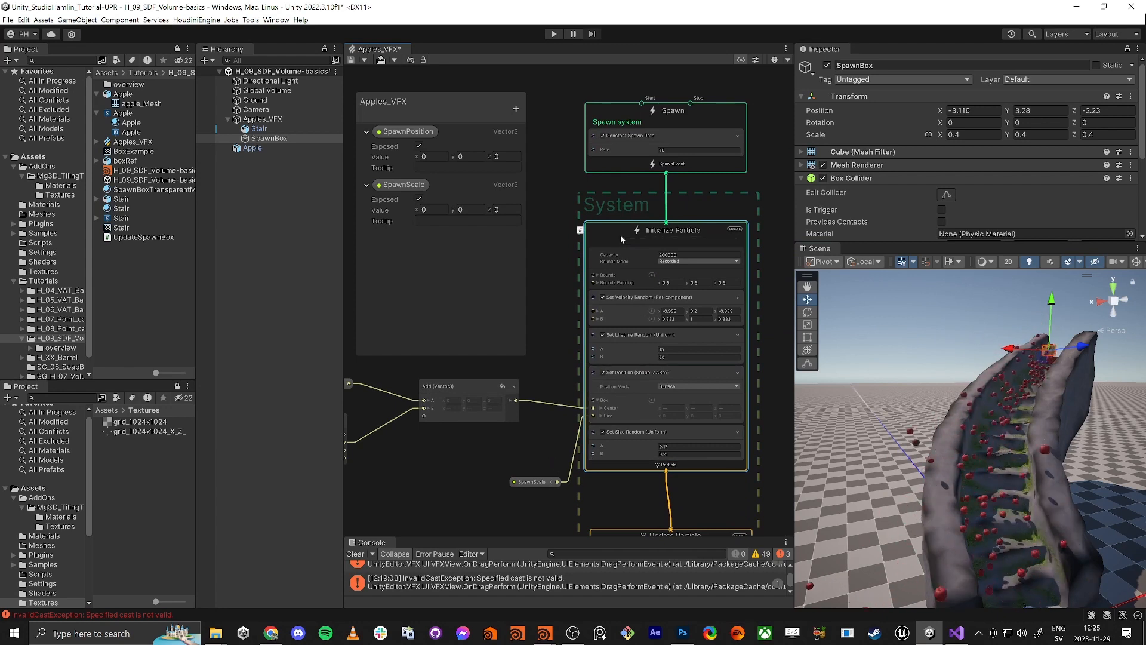
Hide the Blackboard and add a Linear Drag block to the end of Update Particle
key(space)
text(d)
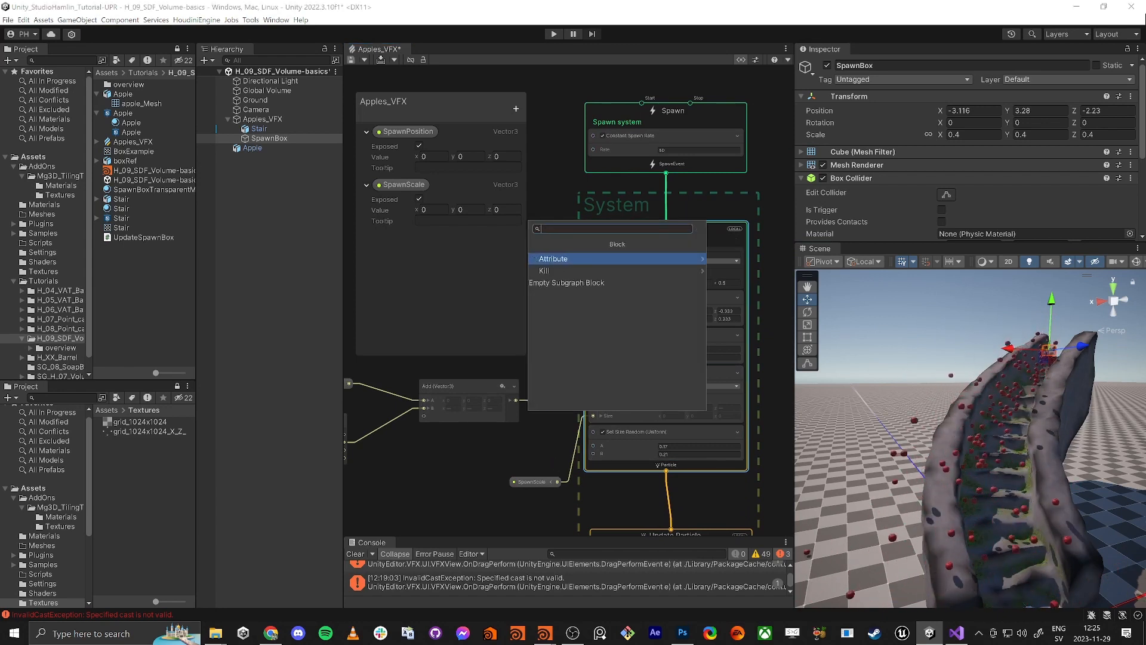
click(549, 151)
middle_drag(527, 439, 581, 307)
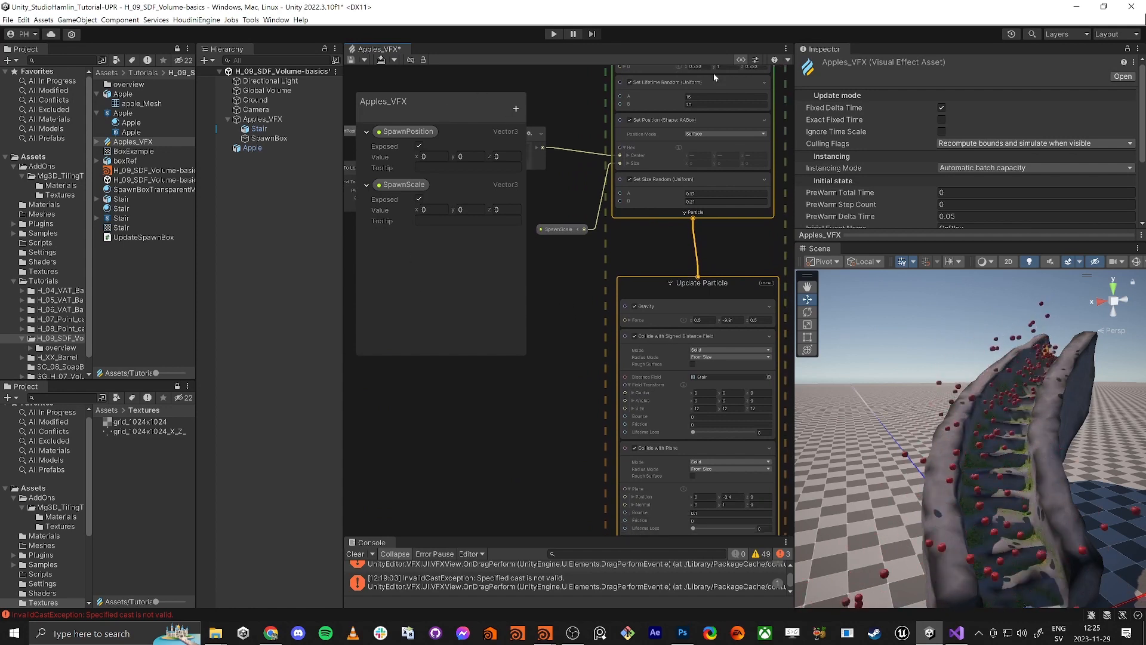
click(740, 59)
middle_drag(506, 316, 485, 263)
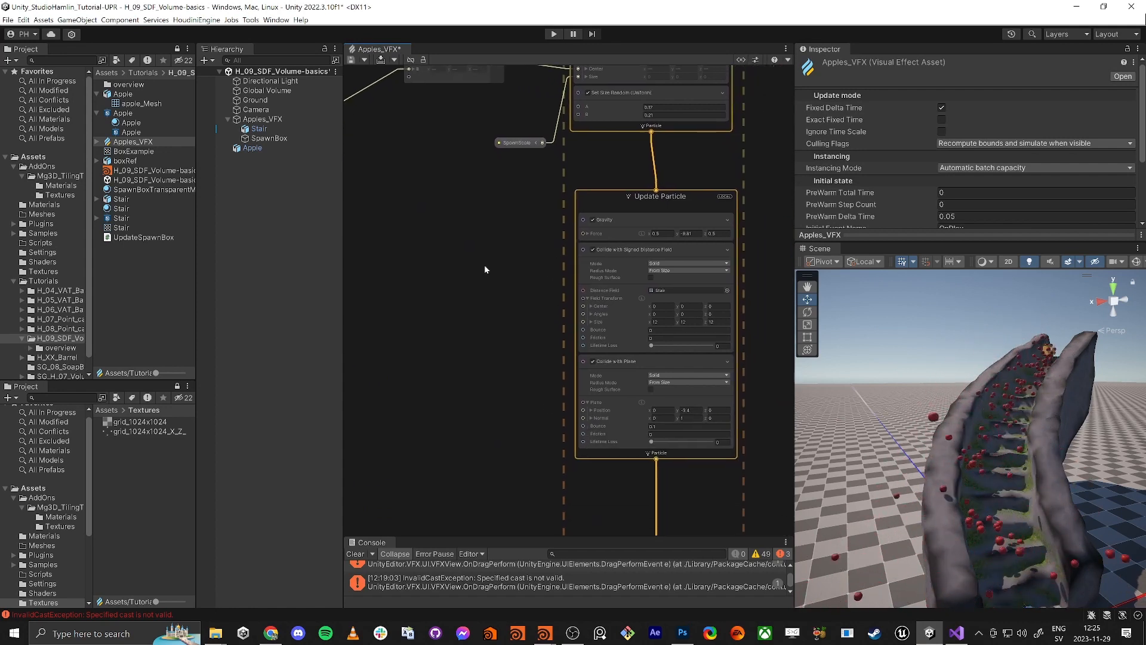
click(619, 197)
key(space)
text(drag)
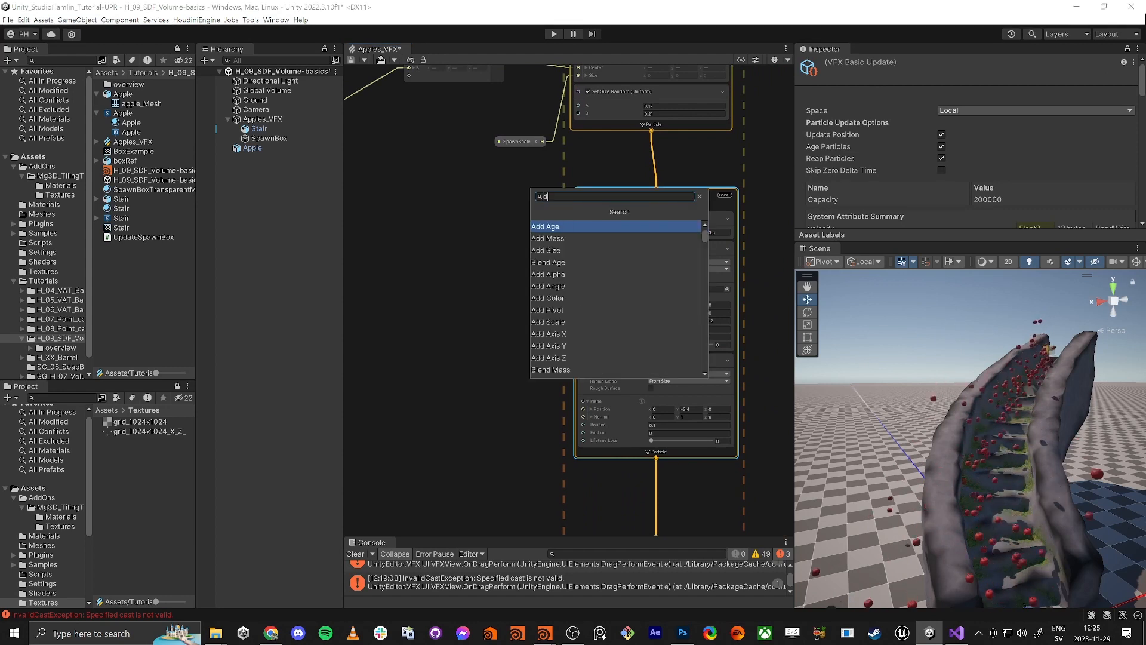
key(Return)
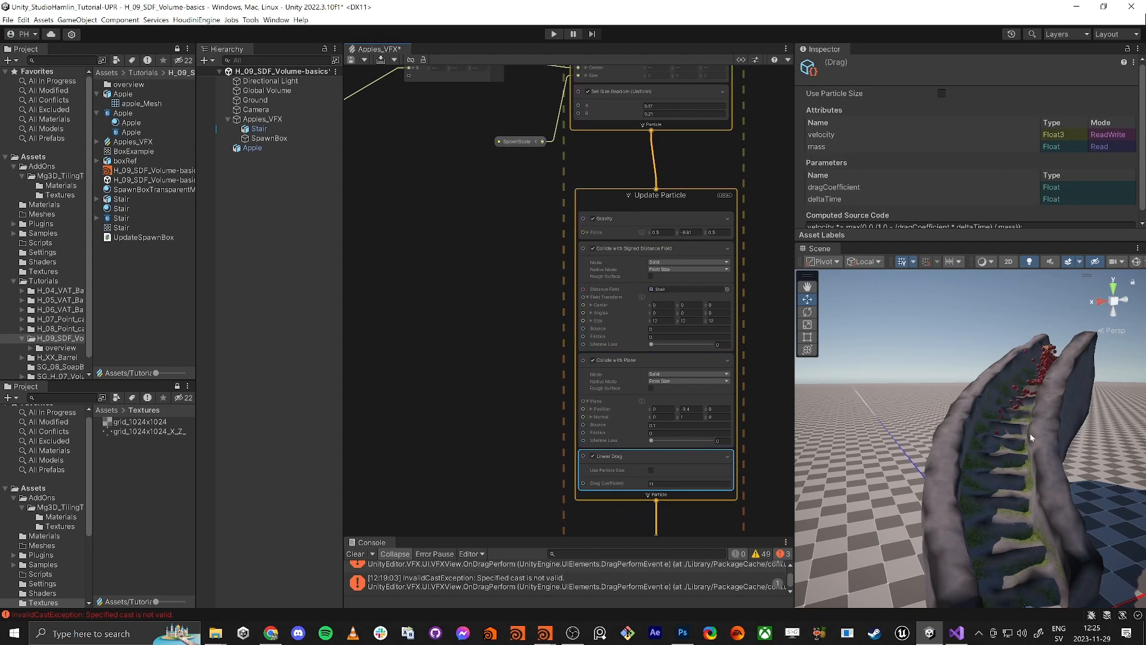
alt+drag(1031, 438, 1034, 434)
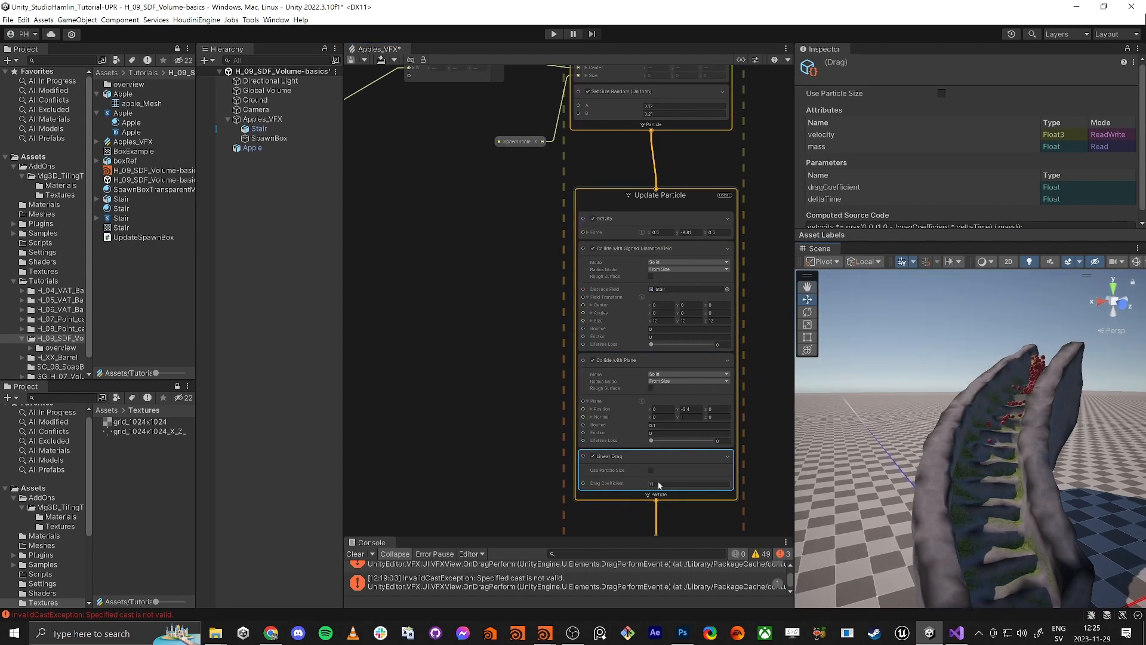
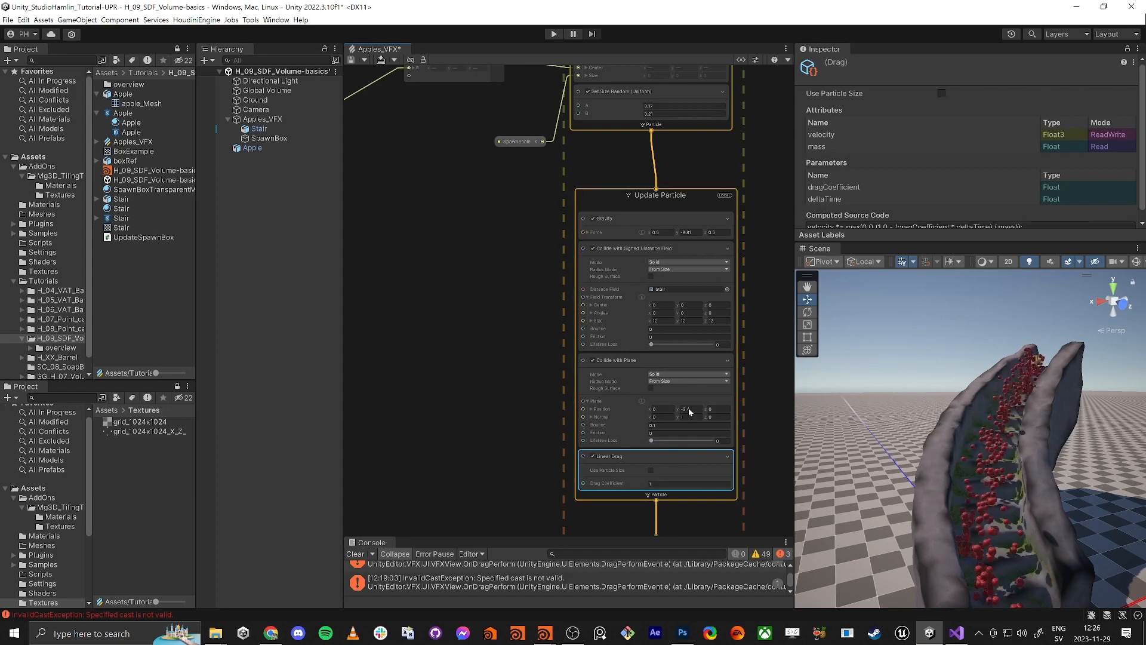
Drop the Collide with Plane Bounce from 0.1 to 0 while watching the apples on the stair
right_drag(965, 418, 878, 399)
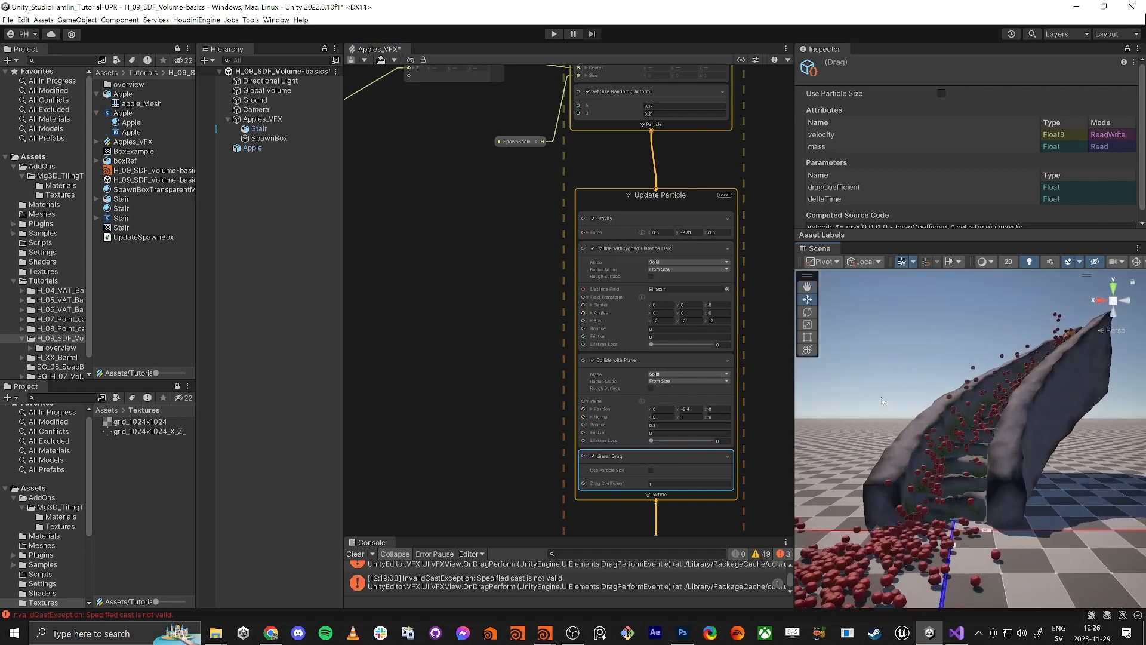
right_drag(872, 548, 864, 548)
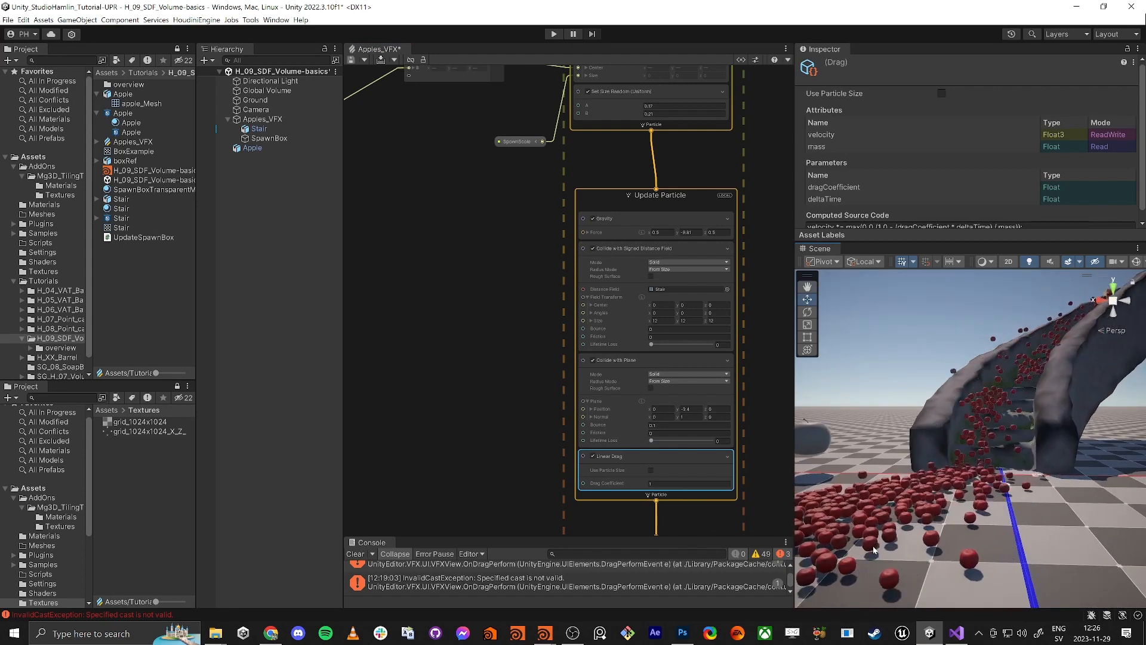
right_drag(914, 453, 1039, 384)
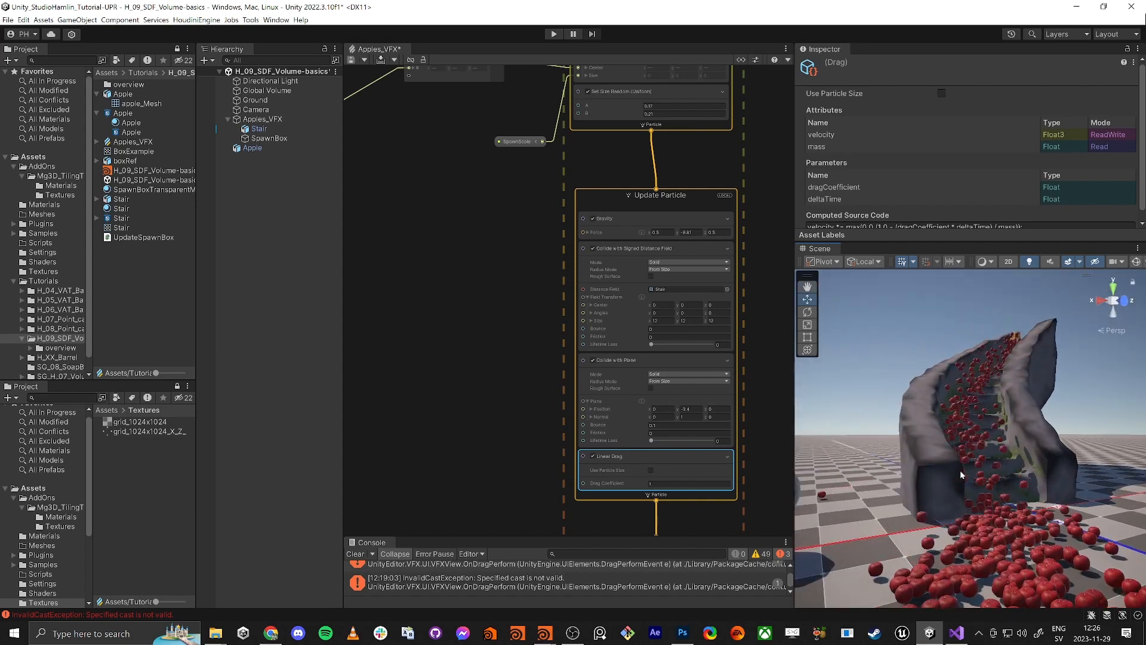
key(w)
right_drag(970, 466, 973, 465)
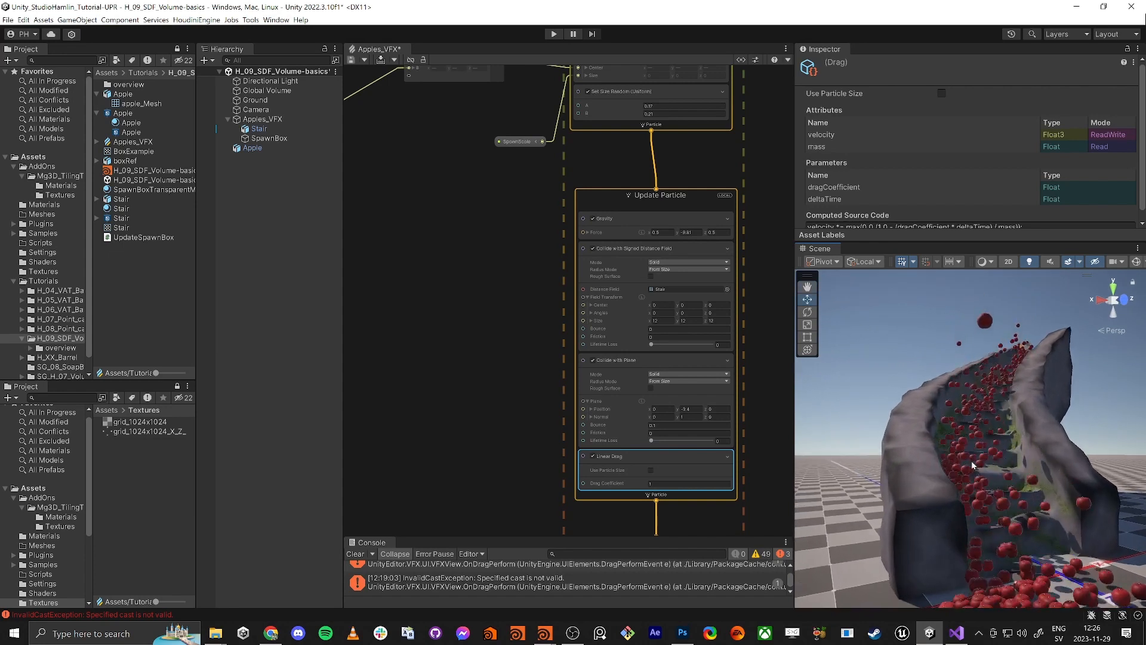
key(s)
right_drag(1048, 474, 992, 529)
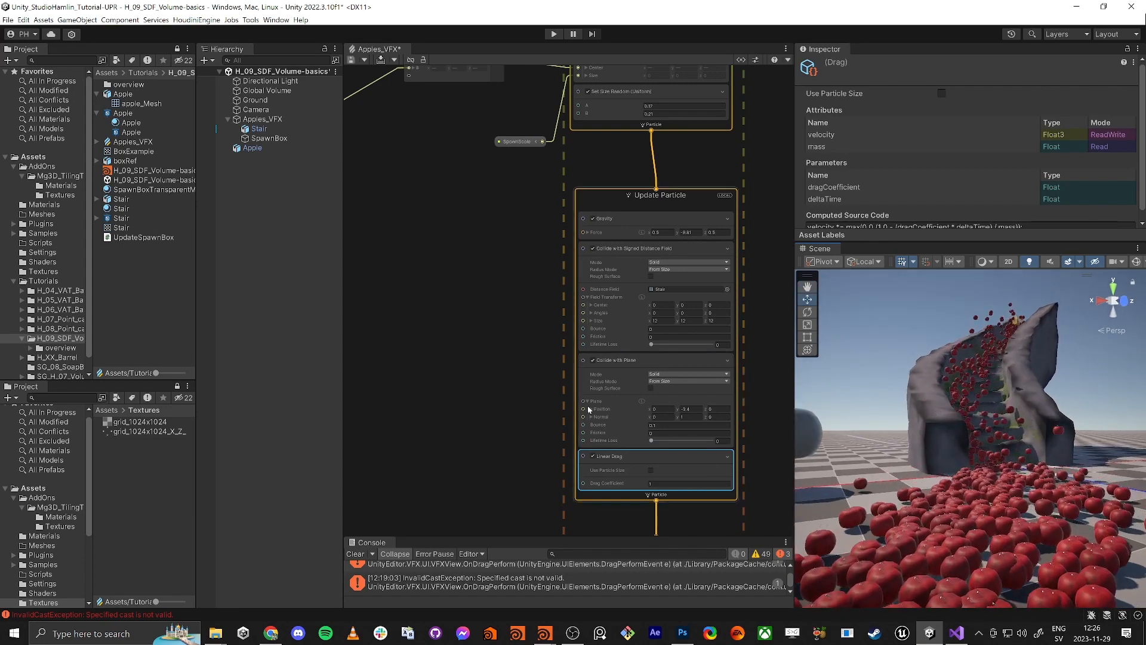
click(653, 424)
text(0)
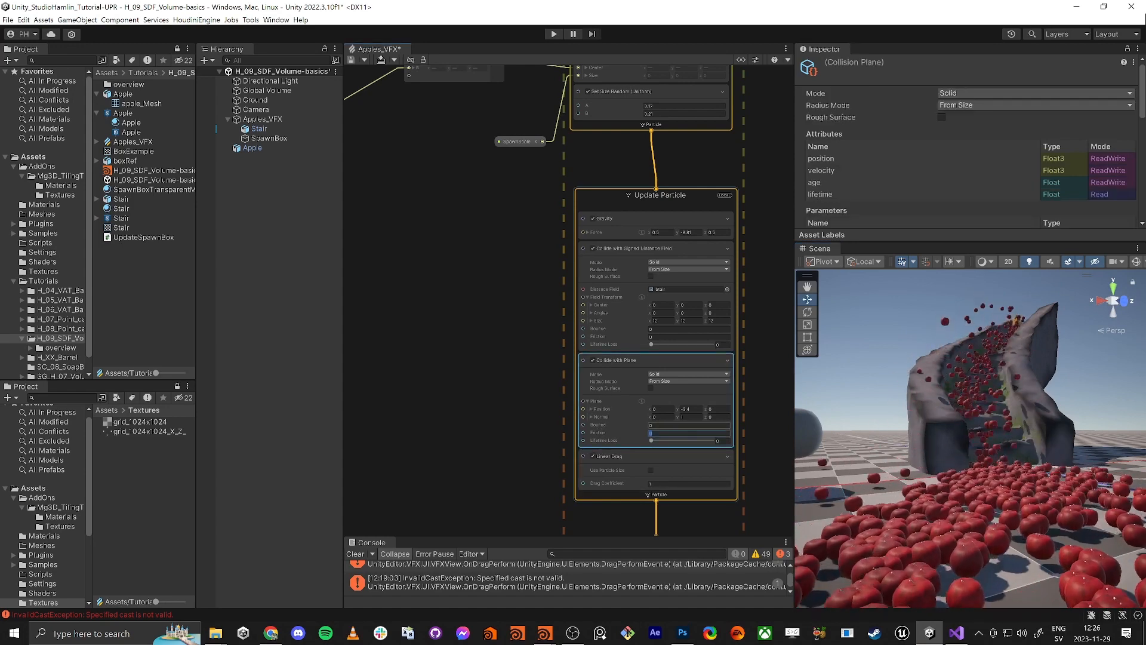
right_drag(922, 492, 925, 521)
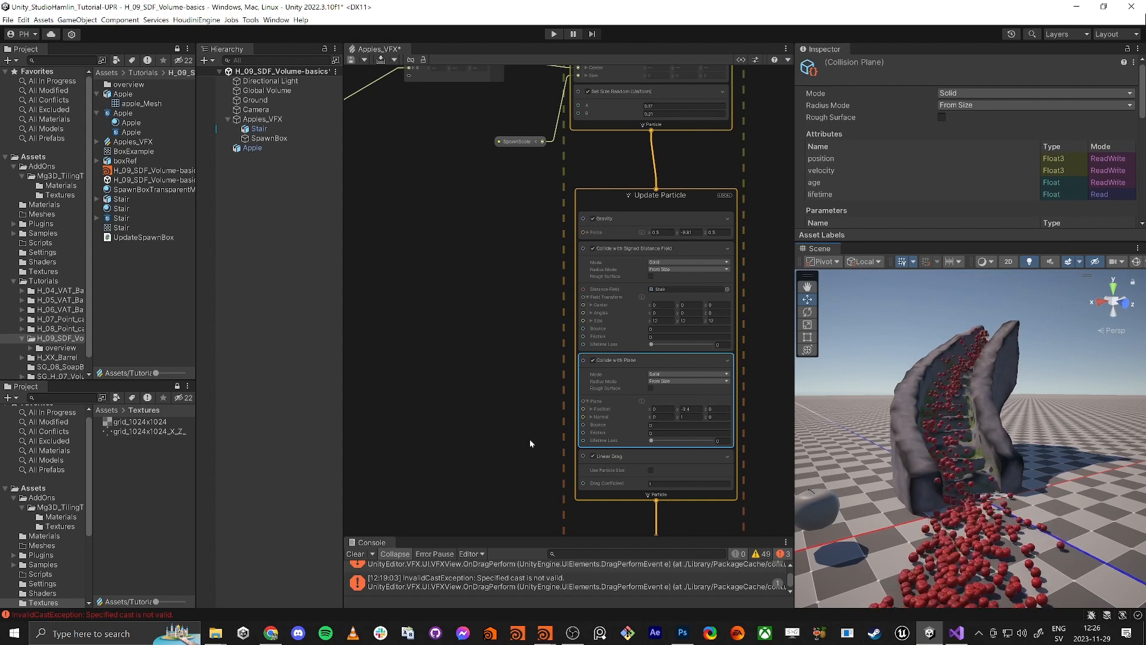
middle_drag(516, 422, 523, 357)
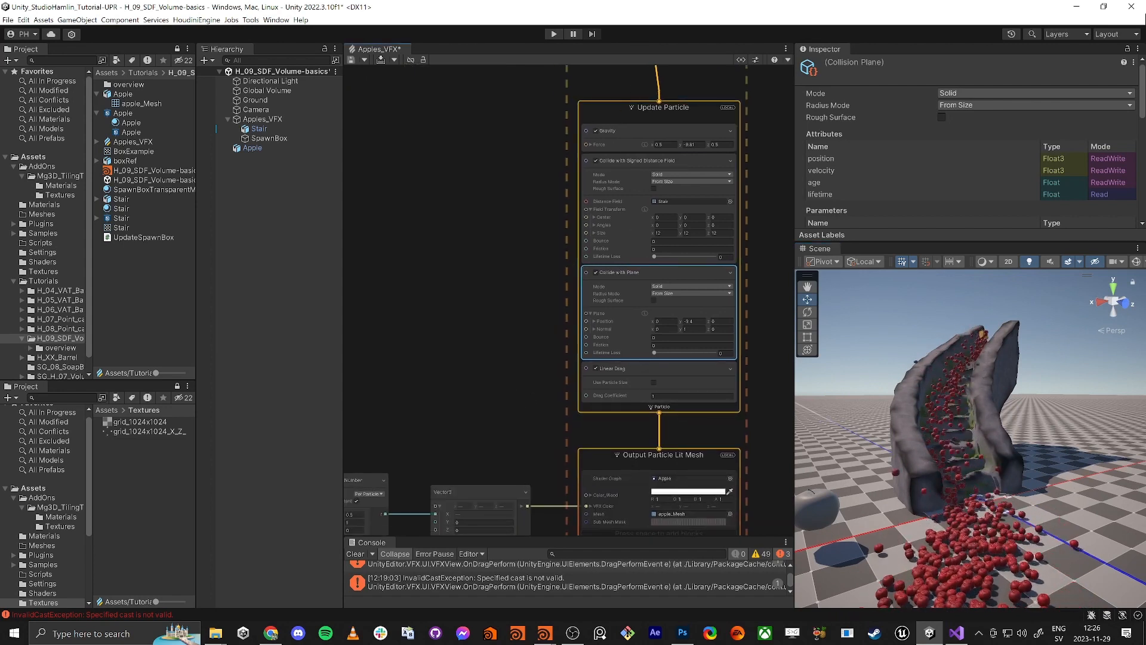
key(alt+Tab)
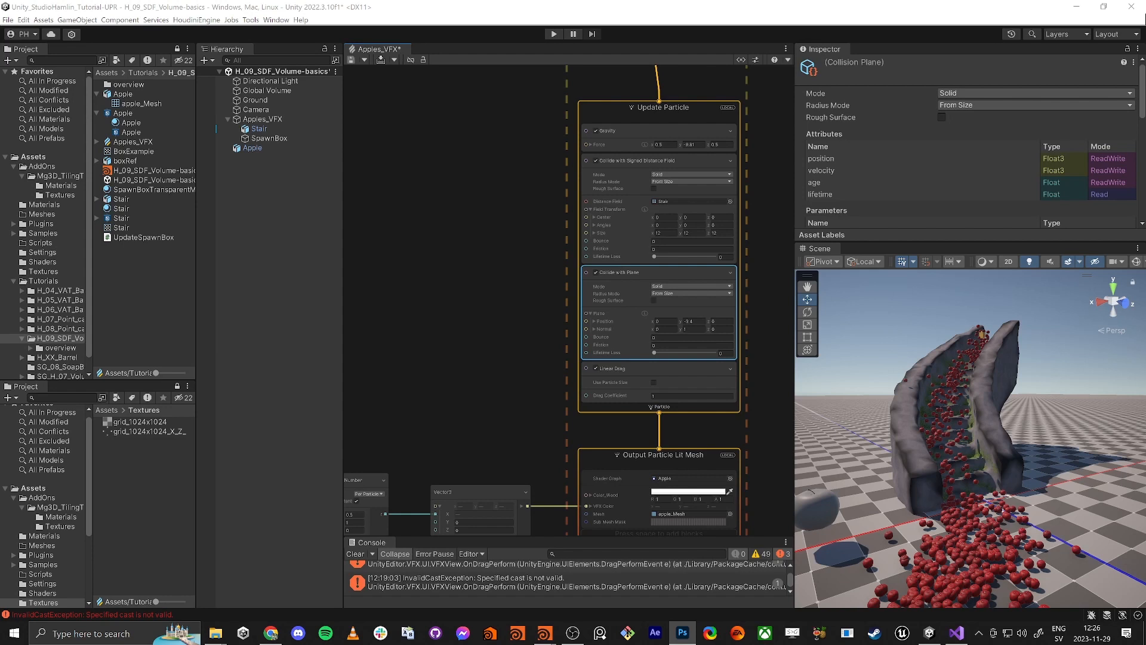
Add a Set Angular Velocity.XYZ block to Update Particle
click(613, 109)
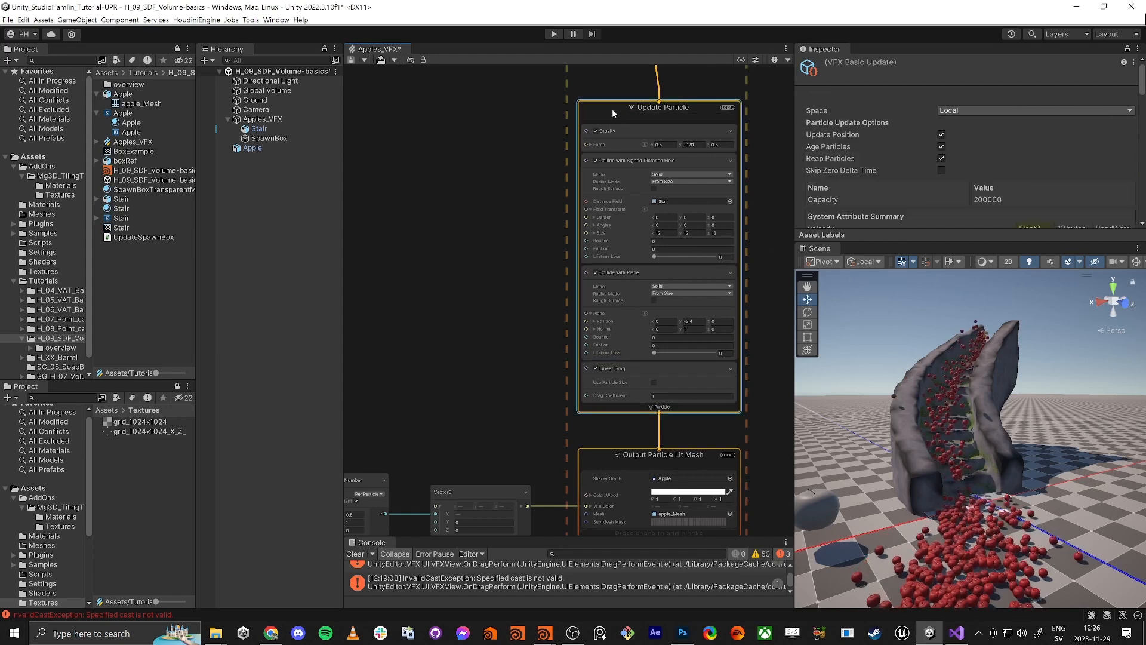
key(space)
text(awr)
key(BackSpace)
key(BackSpace)
key(BackSpace)
text(set)
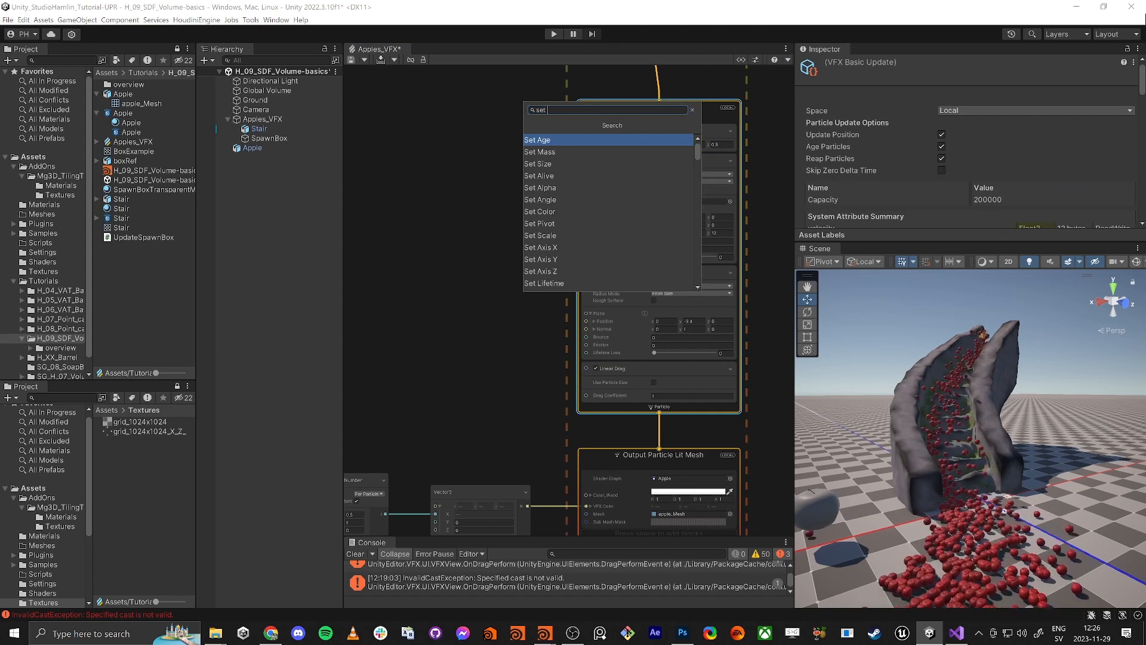
text( angu)
key(Return)
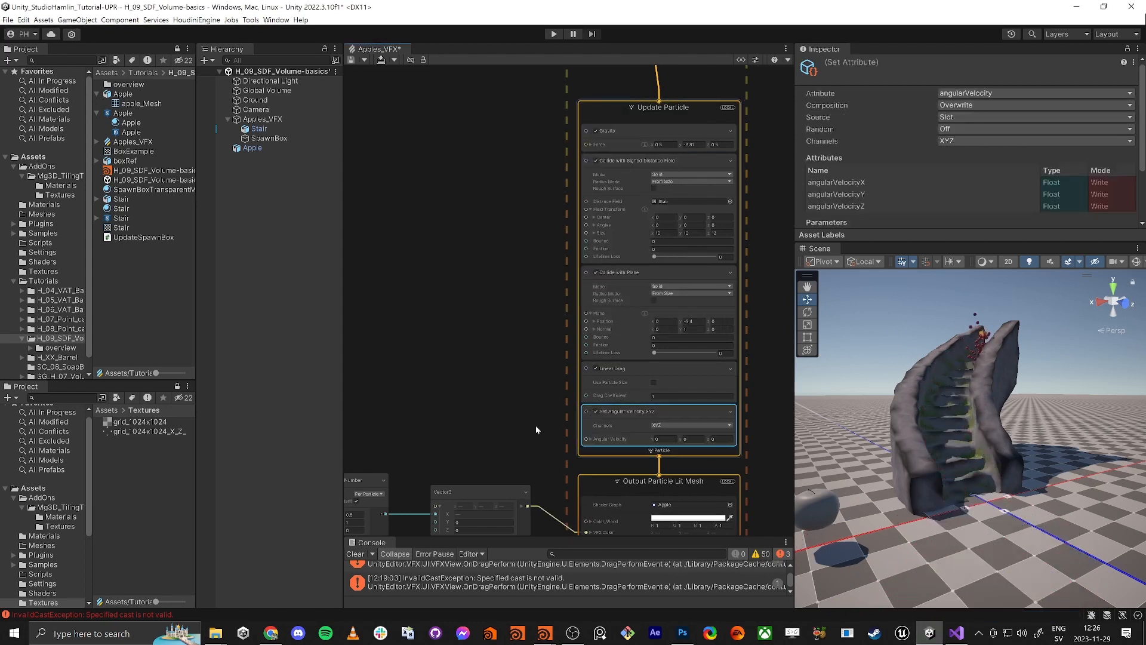
middle_drag(524, 403, 595, 325)
click(463, 341)
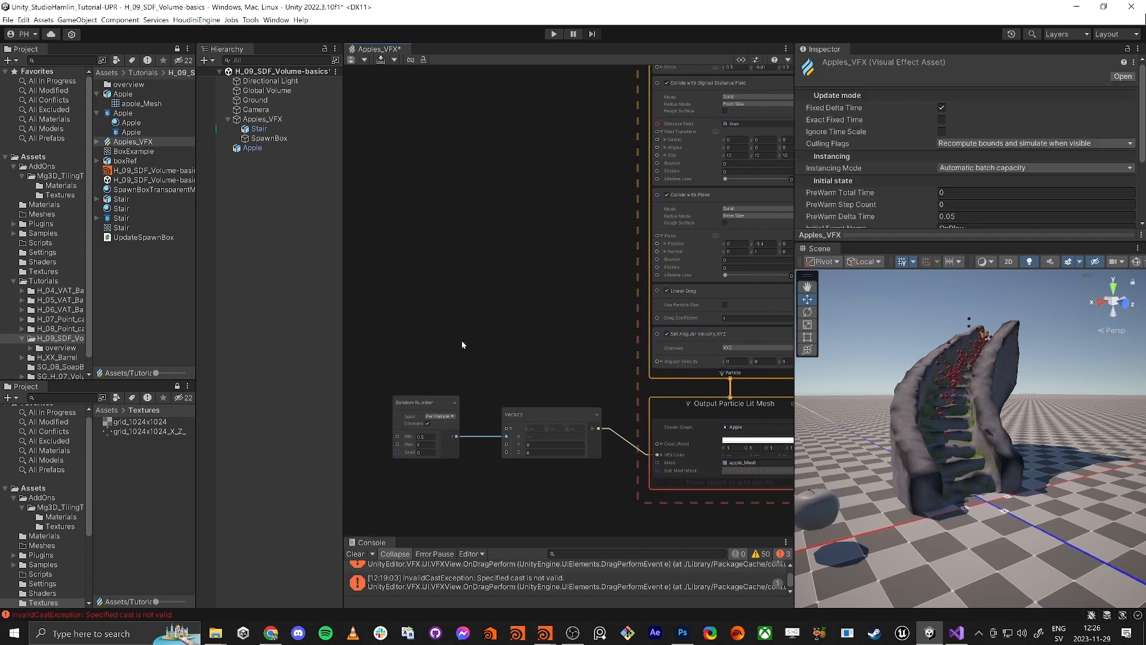
Add a Get Attribute velocity node and move nearby nodes to make room
key(space)
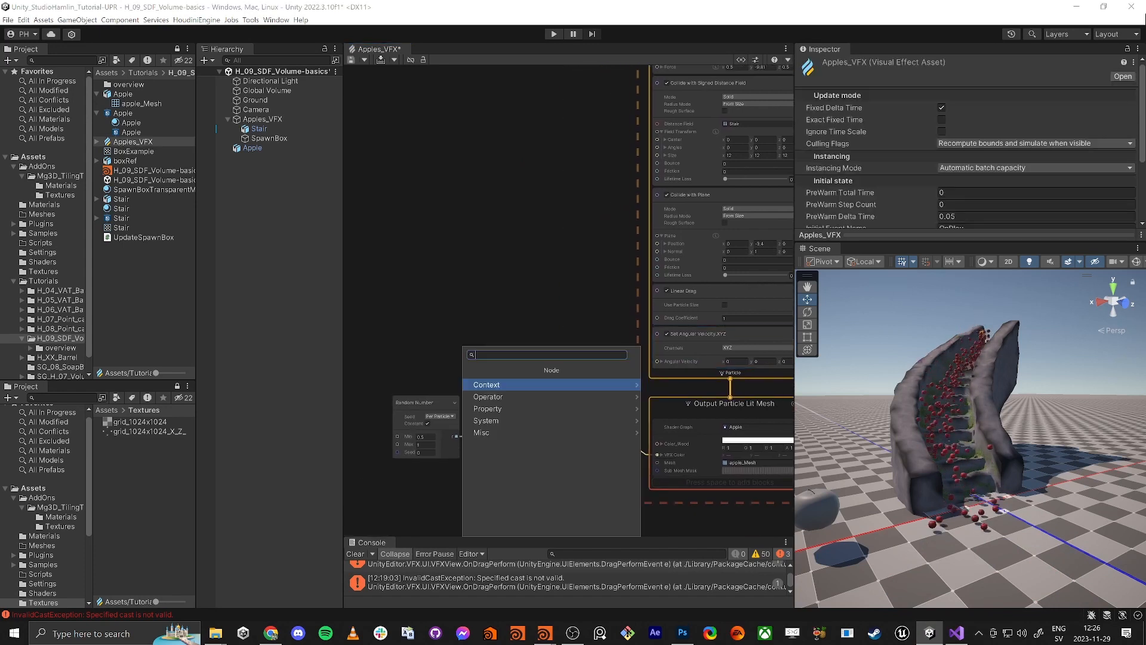
text(get velo)
key(Return)
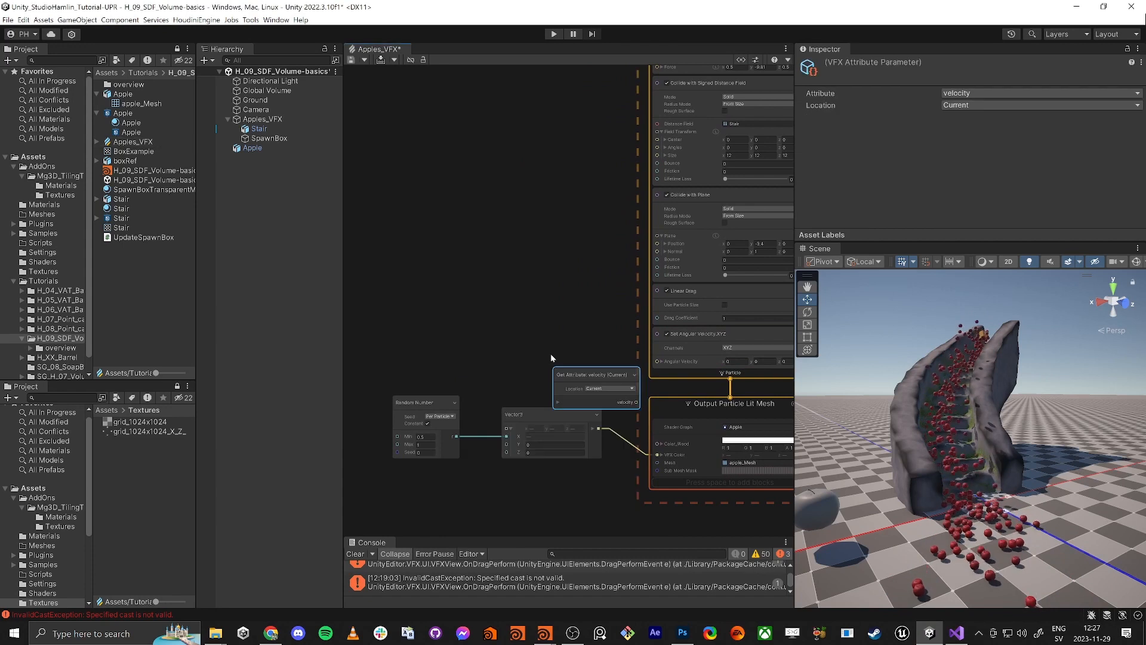
drag(441, 395, 558, 481)
drag(534, 414, 522, 477)
drag(591, 378, 561, 353)
click(543, 370)
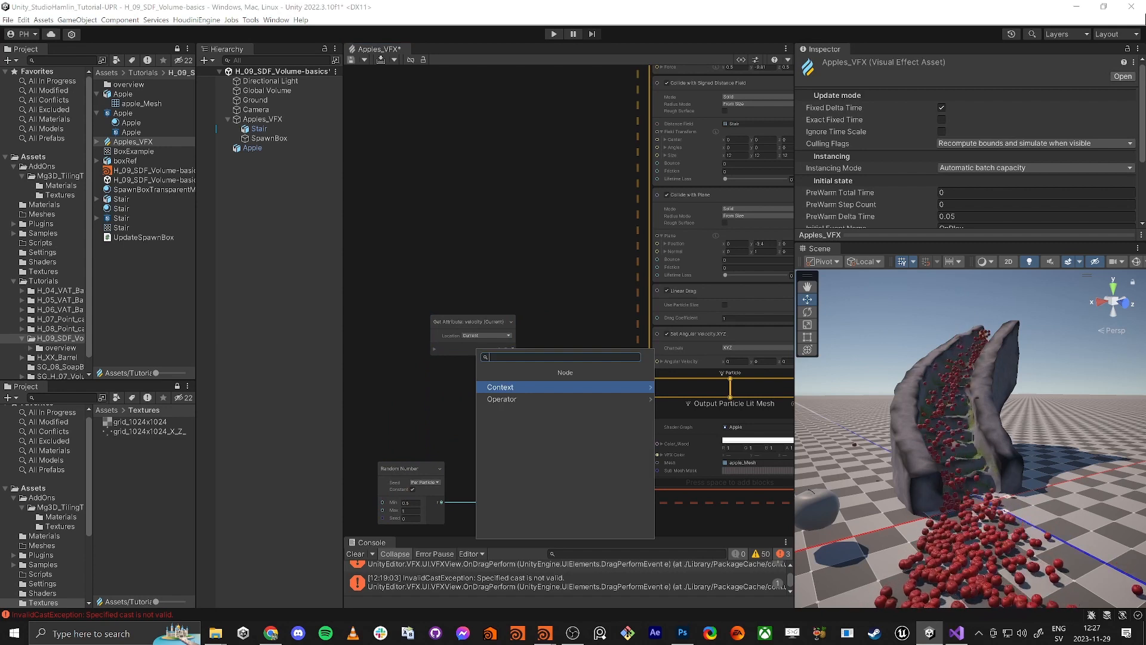
Multiply velocity by 200 and wire the result into Angular Velocity
text(mult)
key(Return)
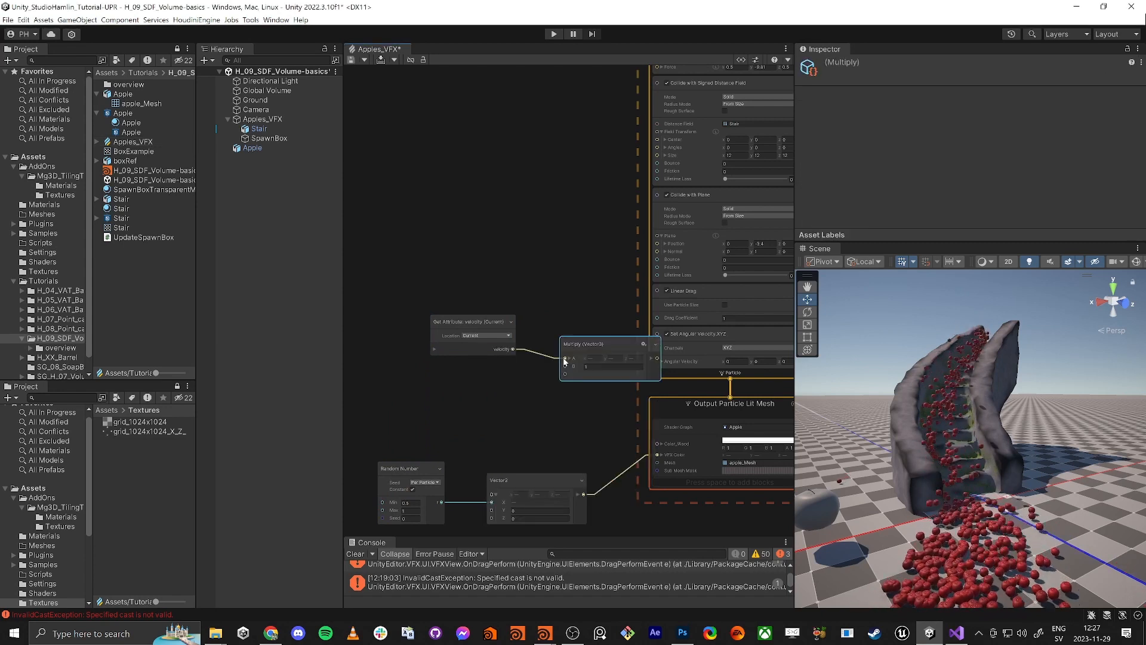
click(602, 368)
text(200)
click(564, 395)
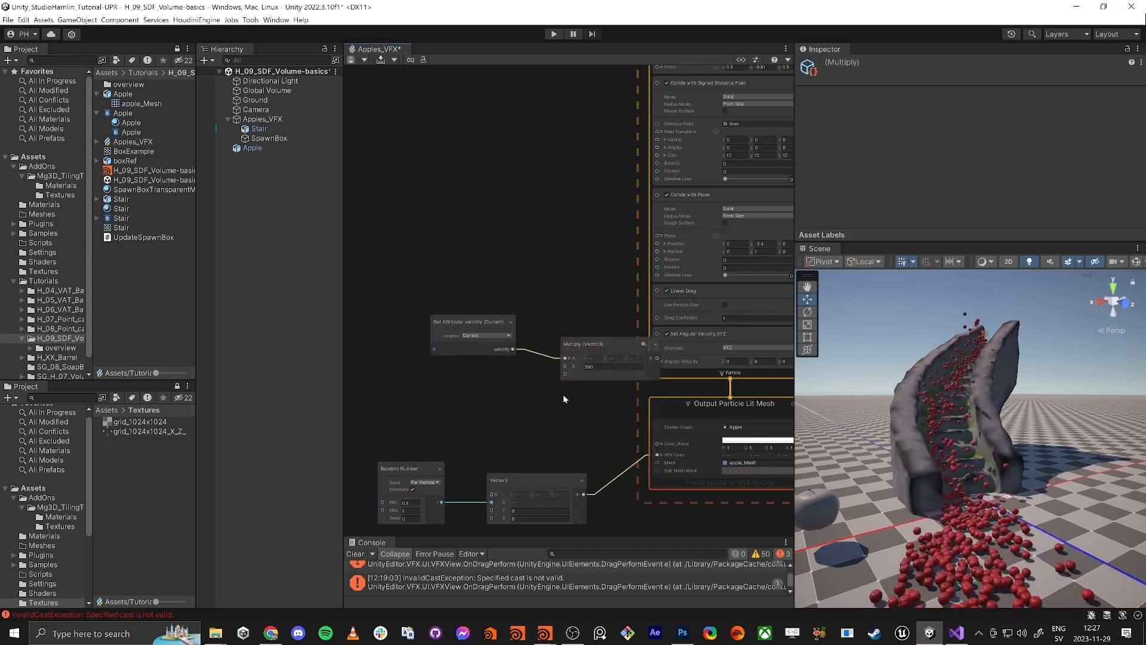
alt+drag(991, 532, 925, 495)
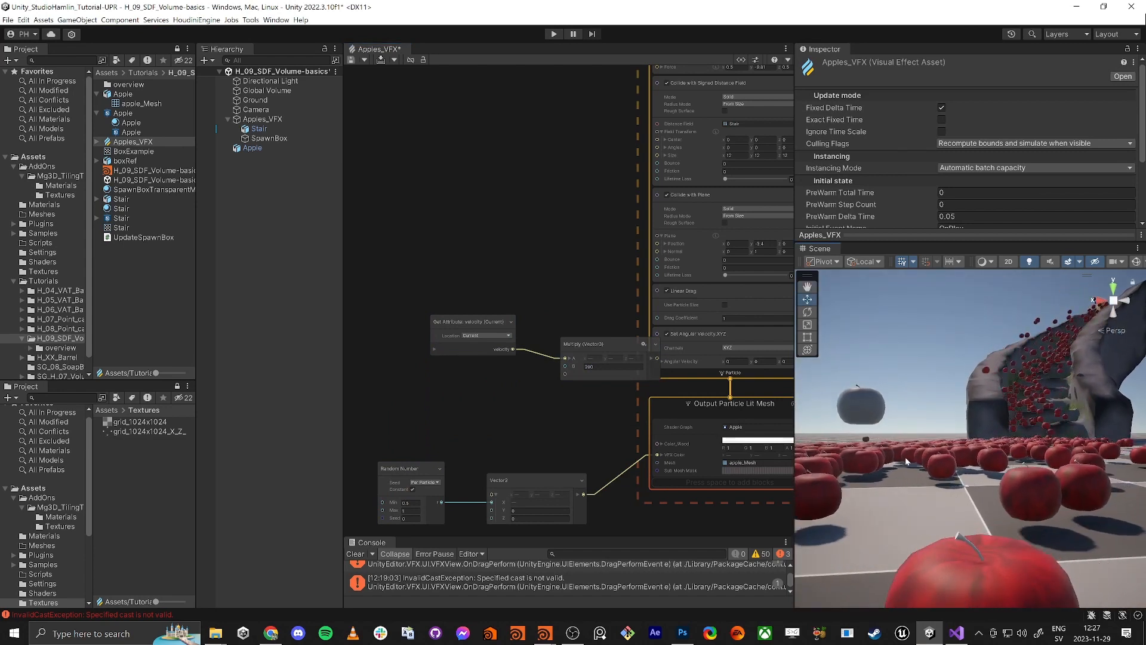
drag(594, 341, 573, 330)
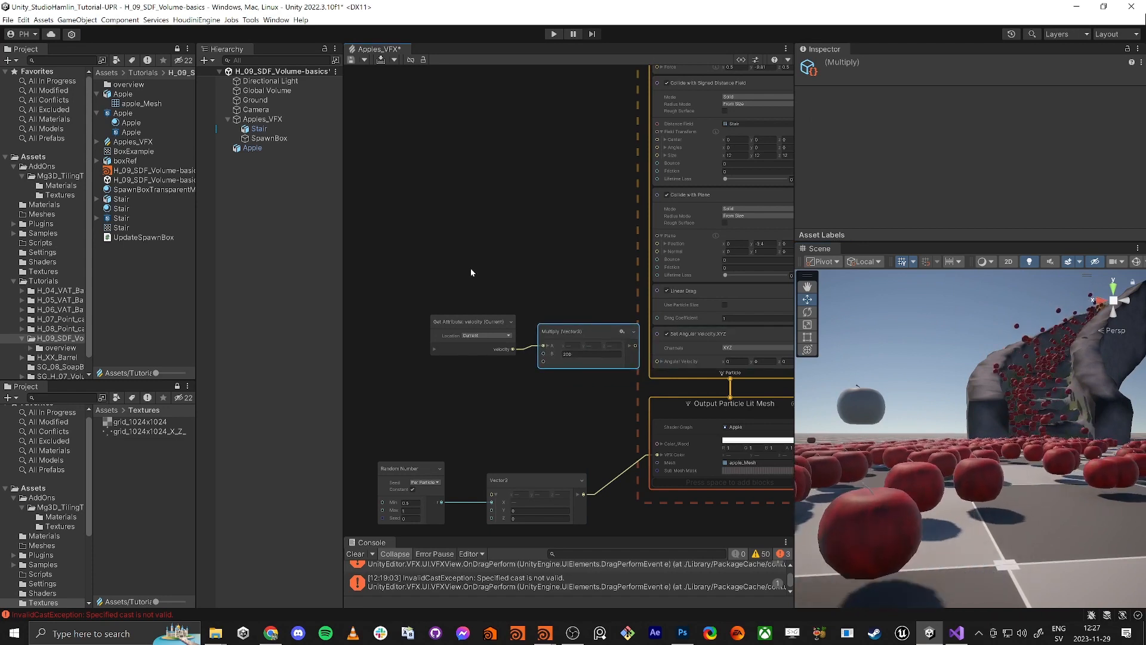
drag(471, 269, 657, 363)
click(542, 386)
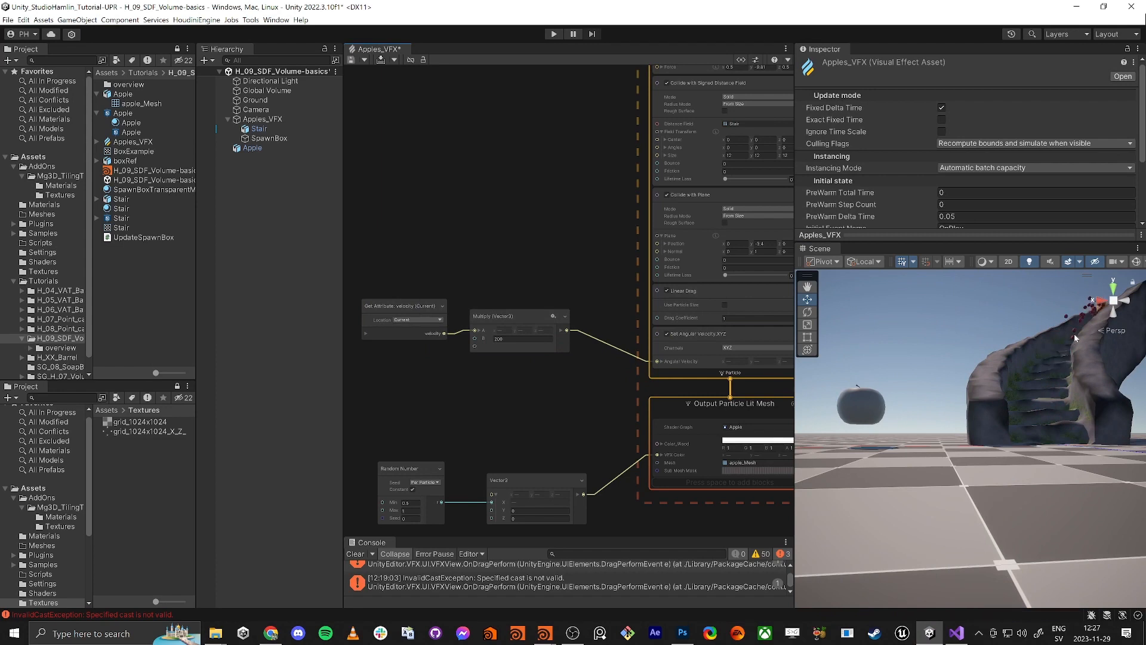
Check the spinning apples, then line up the velocity and Multiply nodes beside Update Particle
alt+drag(1025, 402, 1023, 453)
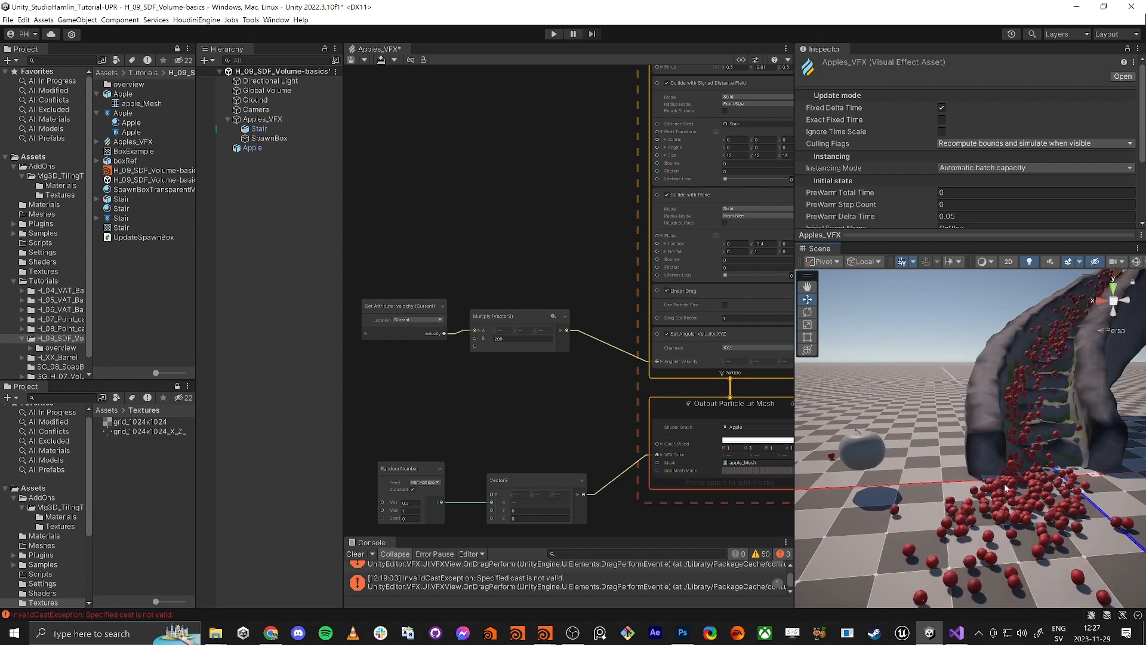
alt+drag(997, 508, 1041, 525)
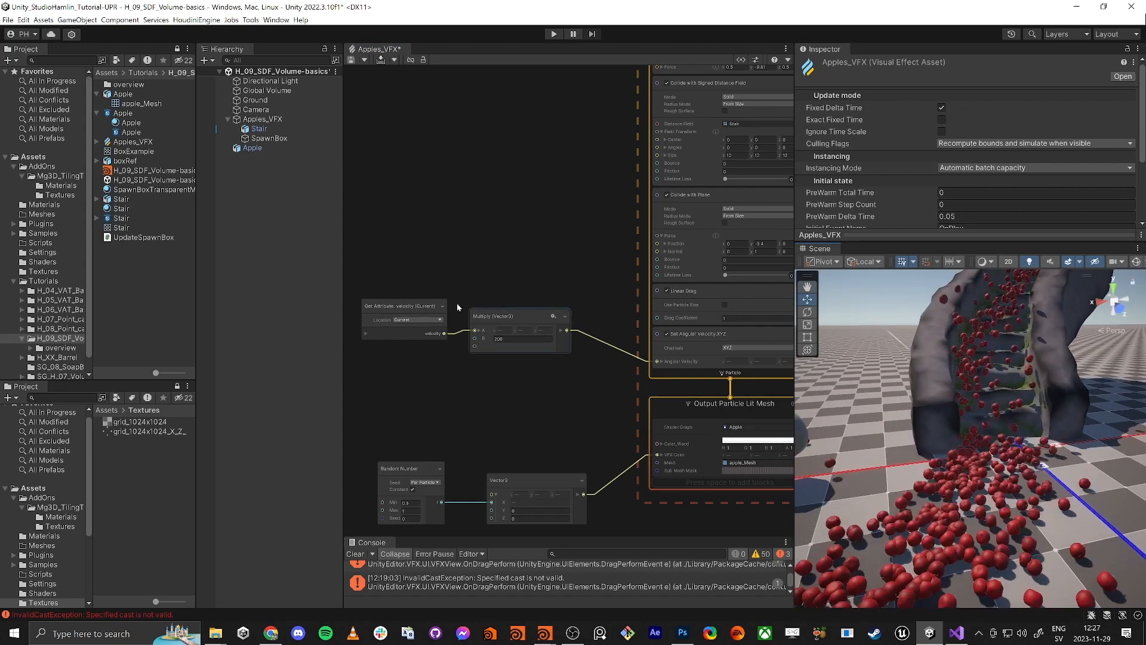
click(406, 307)
drag(406, 305, 410, 313)
drag(392, 271, 519, 367)
drag(510, 315, 547, 342)
alt+drag(954, 455, 979, 431)
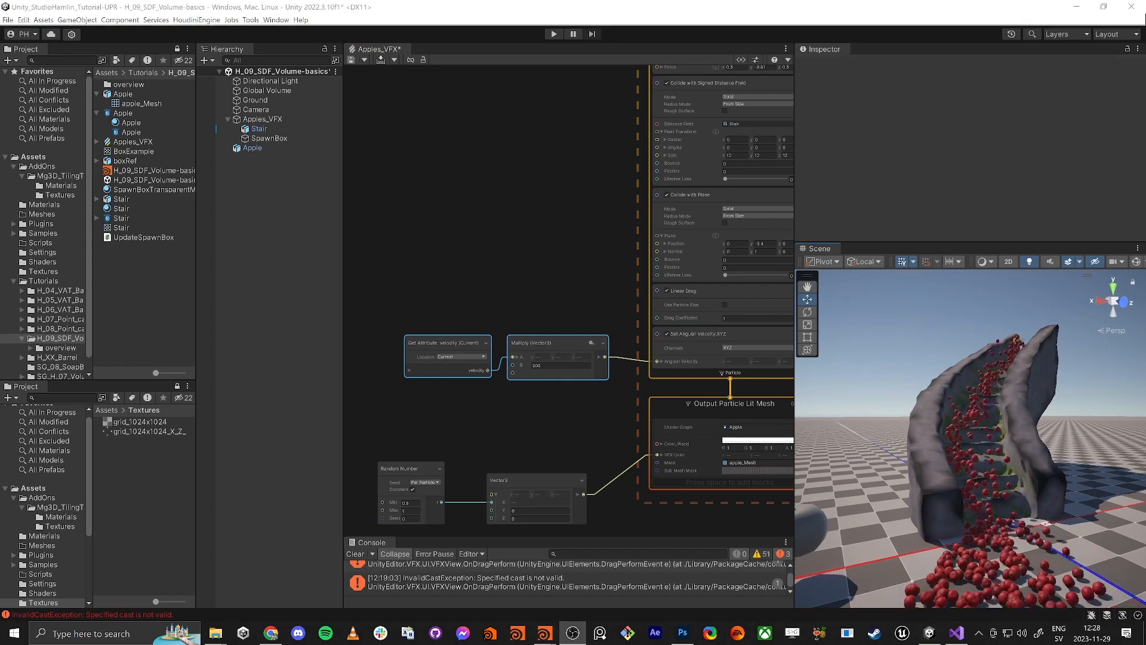
Change the Gravity block's force value to 5
click(973, 374)
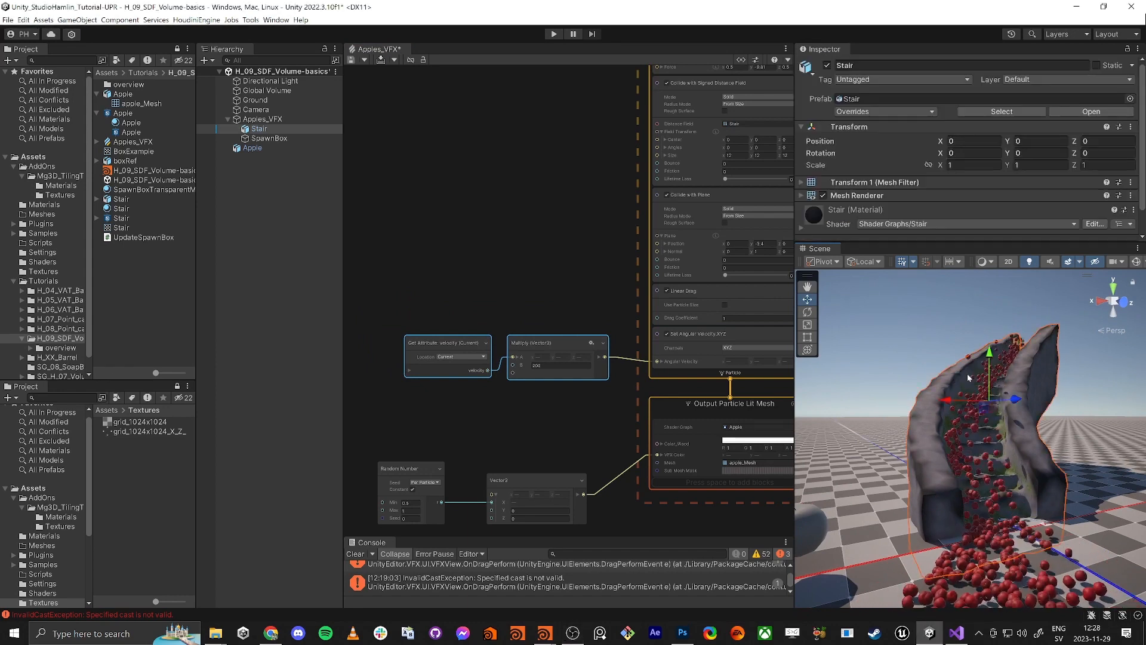
click(896, 363)
middle_drag(523, 302, 456, 400)
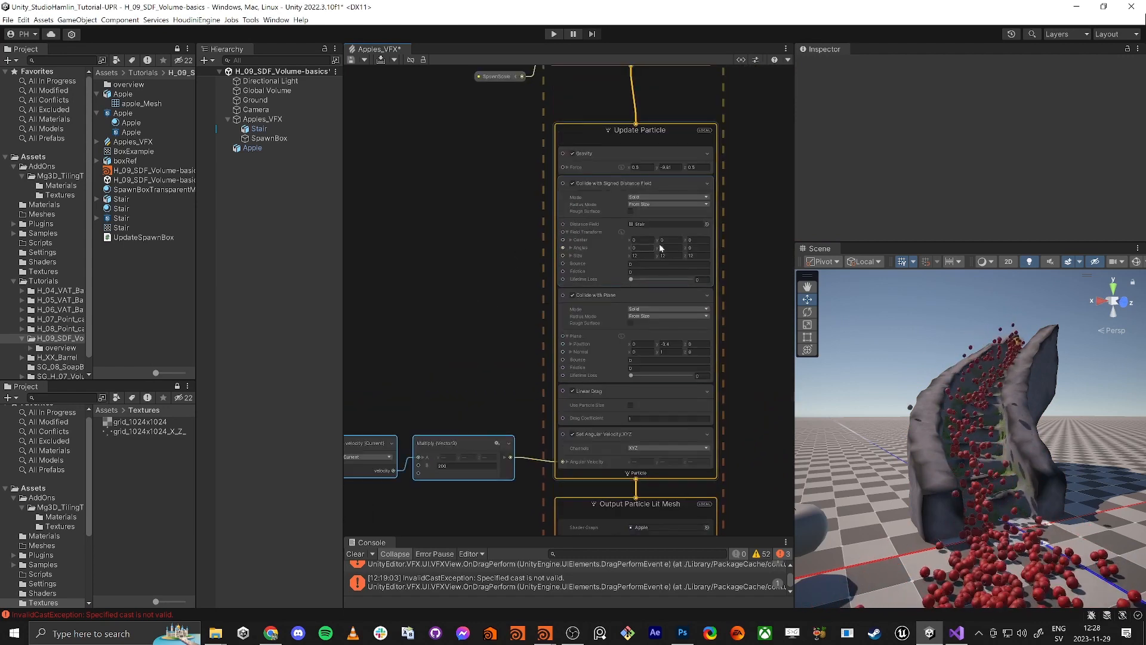
click(665, 167)
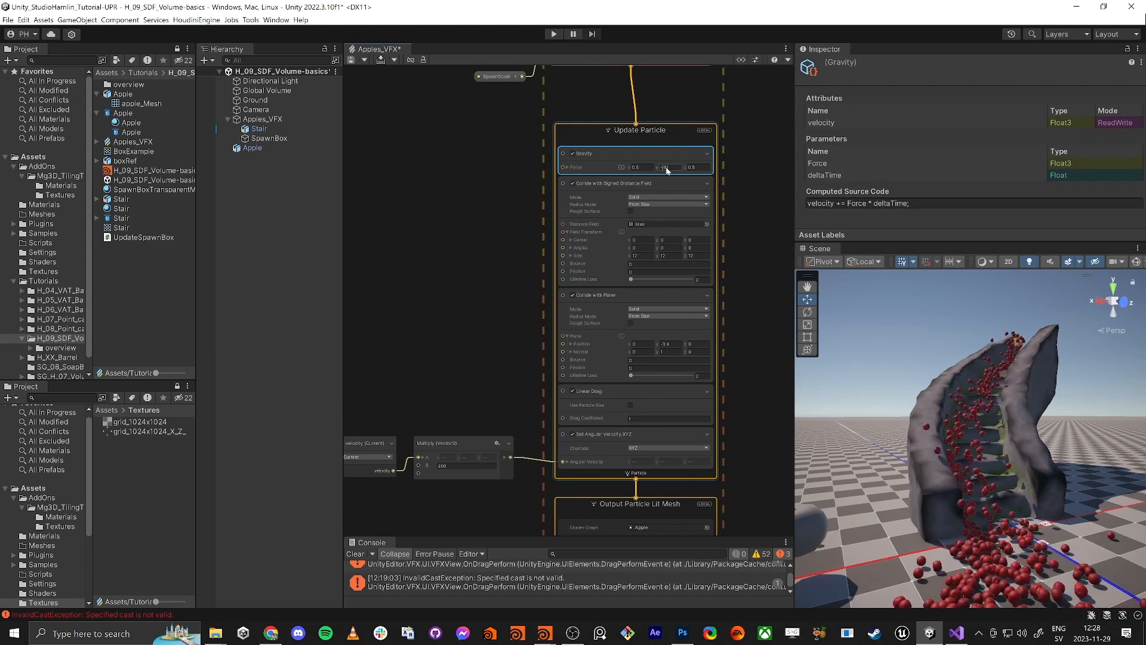
text(5)
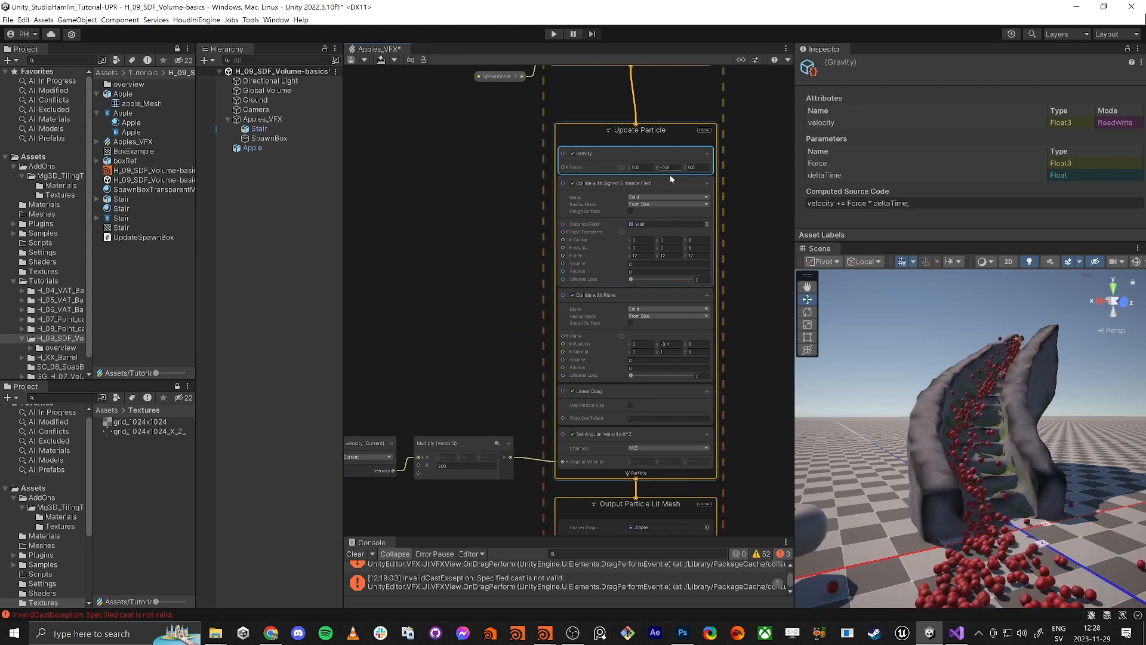
alt+drag(968, 438, 1007, 400)
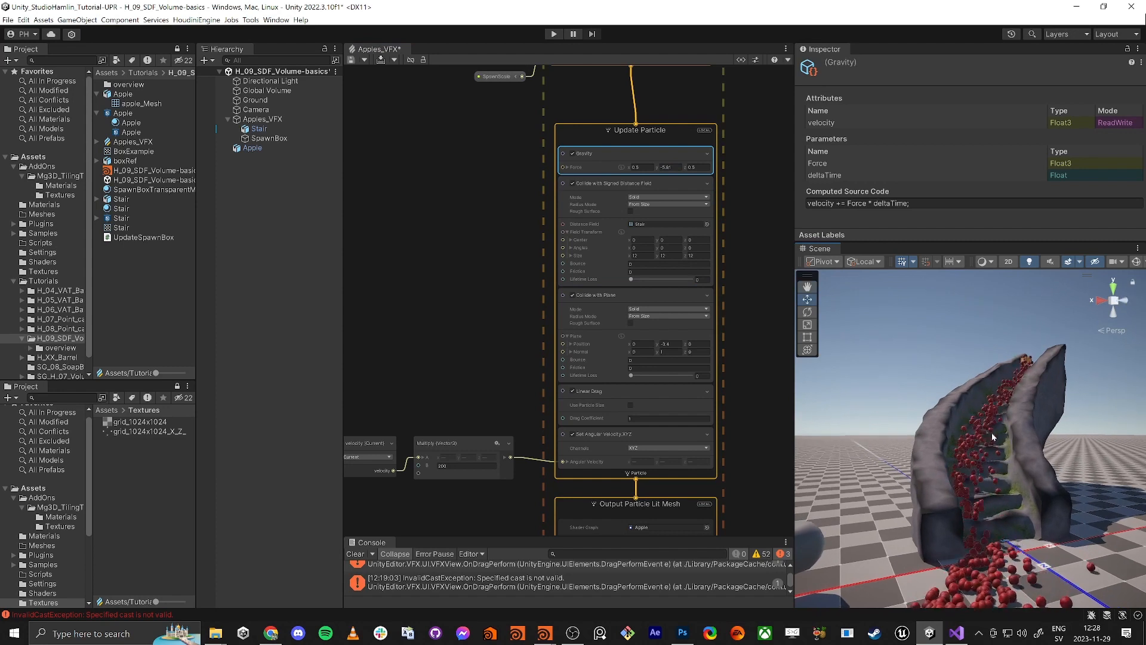
right_drag(1004, 516, 1016, 517)
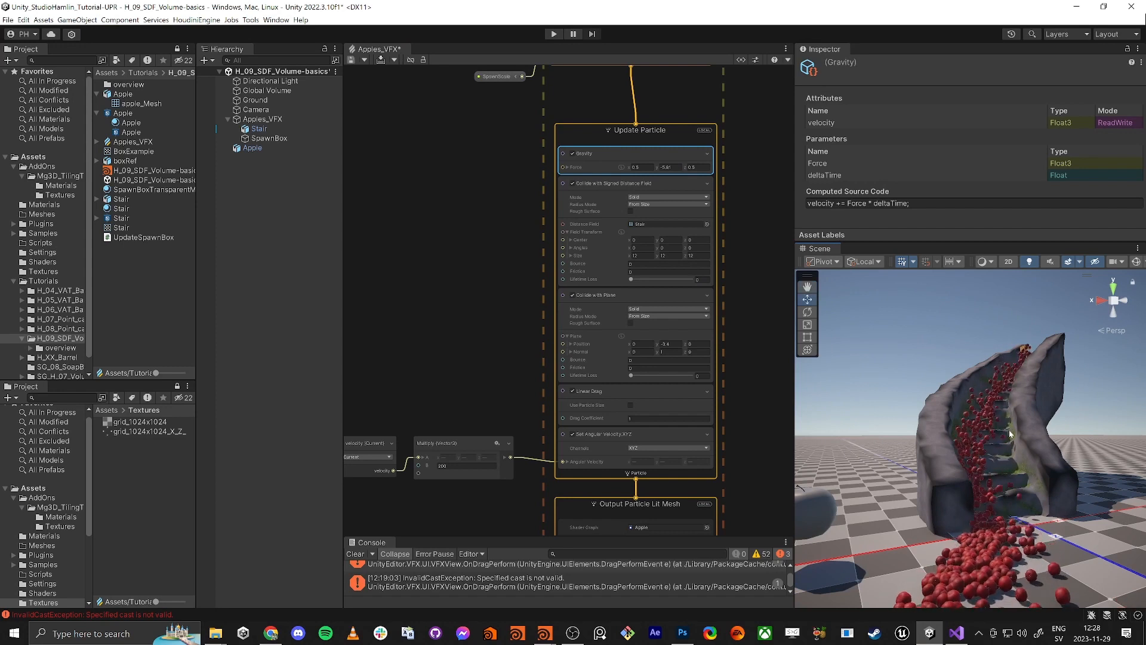
Save and recompile the VFX graph, then watch the apples tumble down the steps
key(ctrl+s)
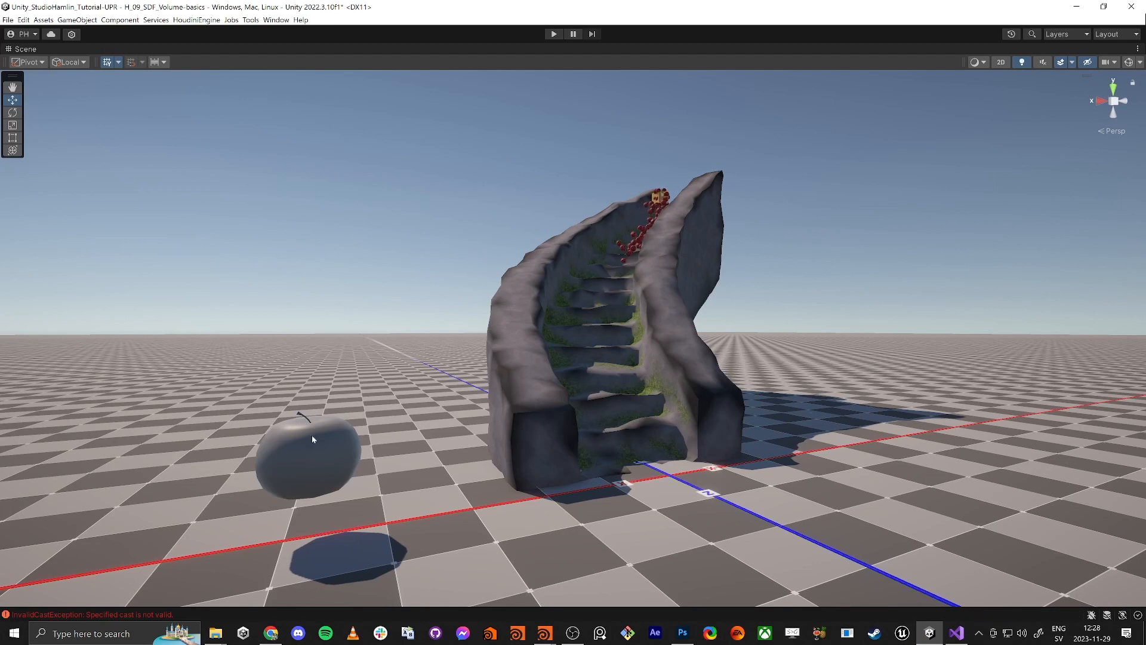
right_drag(515, 391, 508, 363)
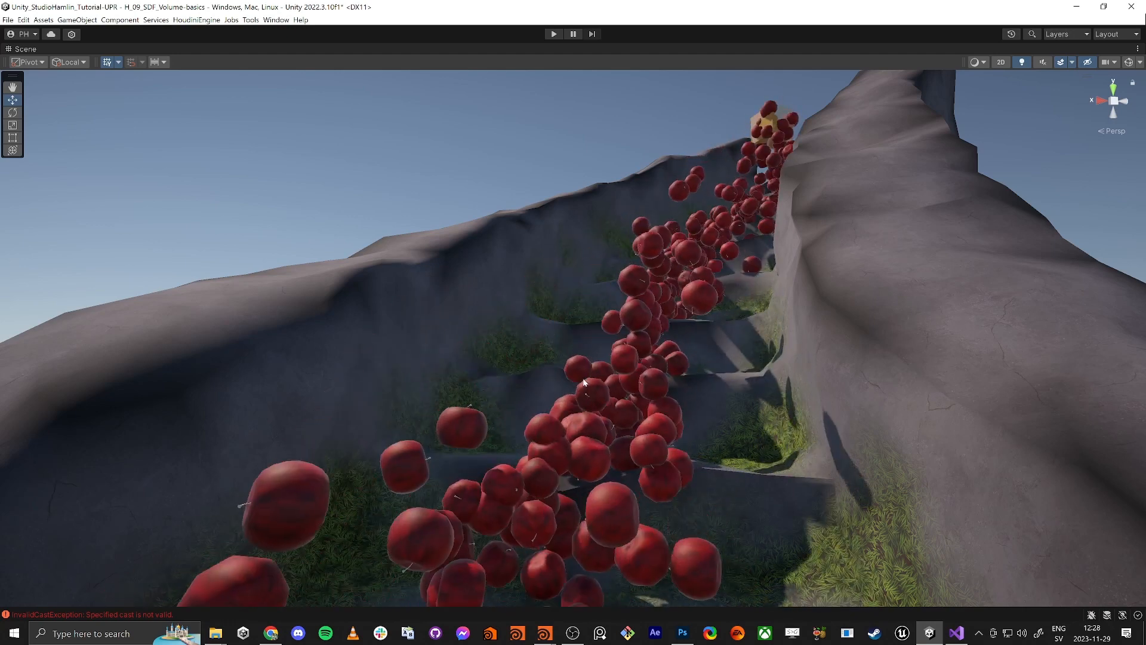
right_drag(620, 346, 576, 439)
key(shift+space)
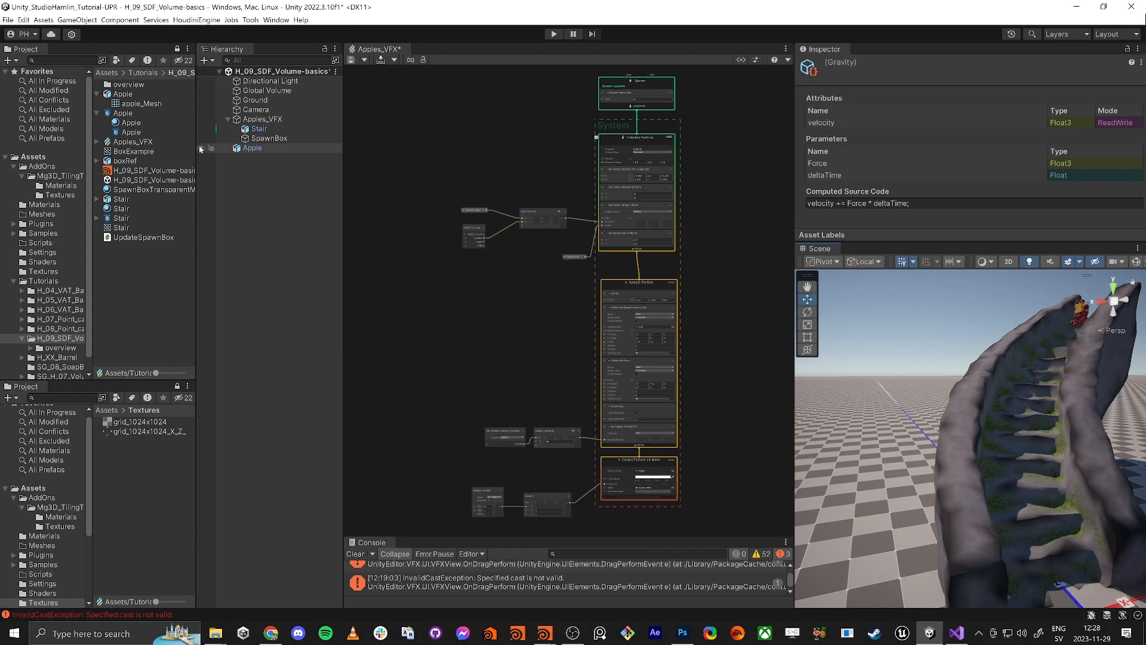
Open the Apple shader graph, dock it beside the VFX graph and maximize it
double_click(125, 114)
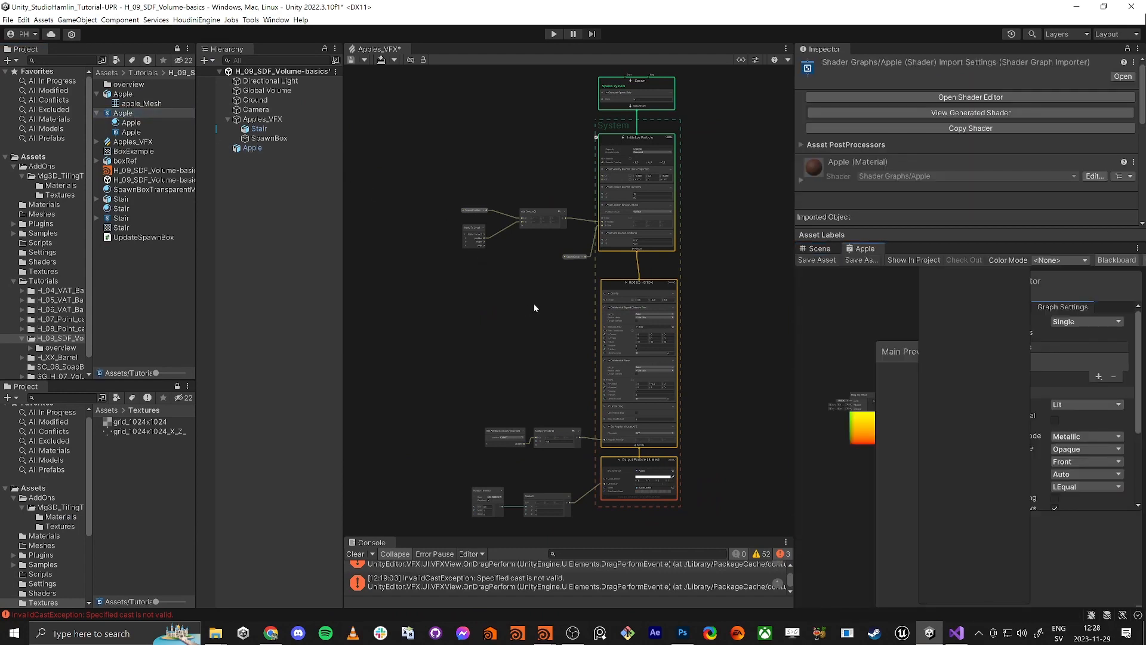
drag(847, 251, 367, 52)
key(shift+space)
middle_drag(396, 312, 717, 350)
scroll(505, 279, up, 7)
middle_drag(661, 485, 619, 420)
scroll(618, 423, down, 3)
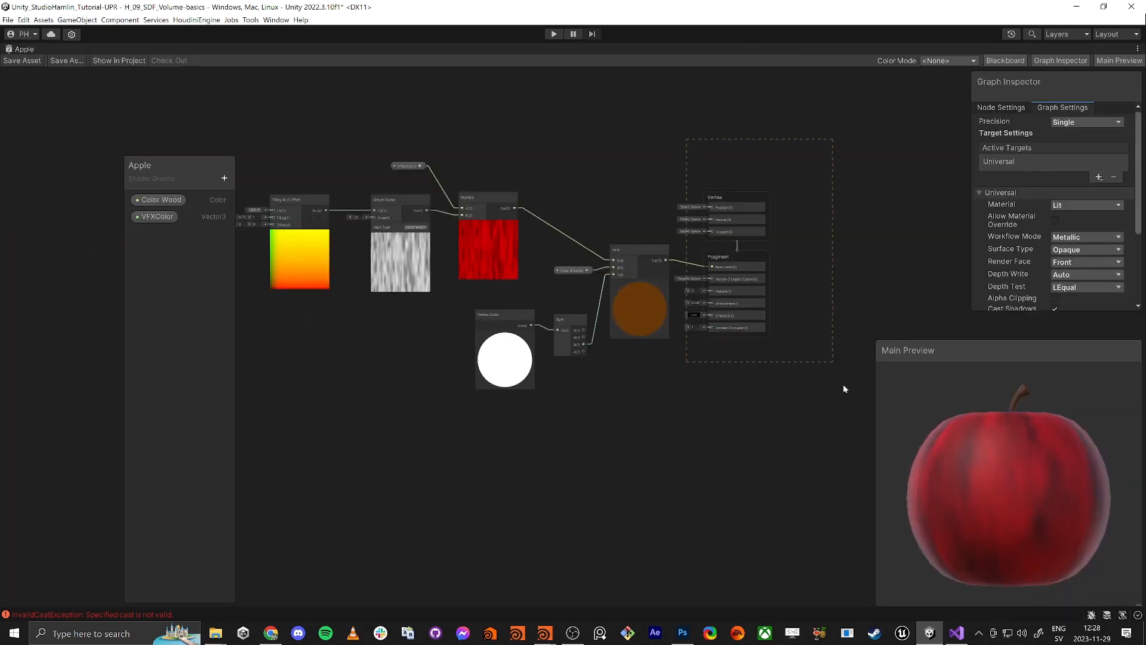
Move the master stack right, add a Lerp node, and shift Vertex Color and Split down-left
drag(741, 191, 881, 199)
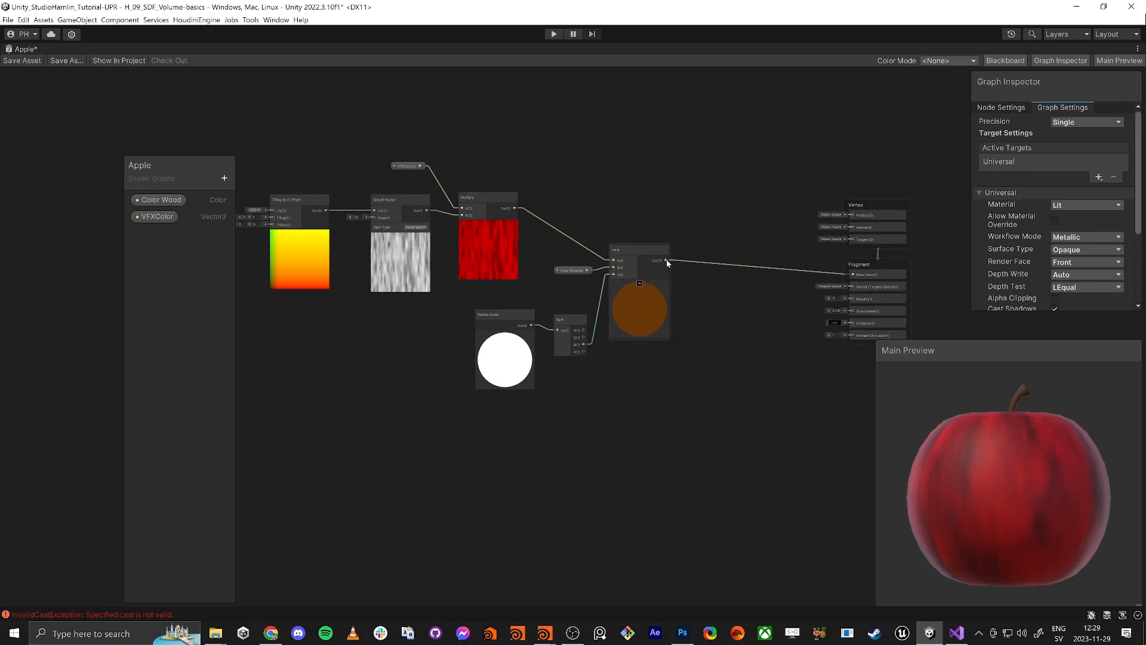
drag(666, 259, 714, 302)
text(ler)
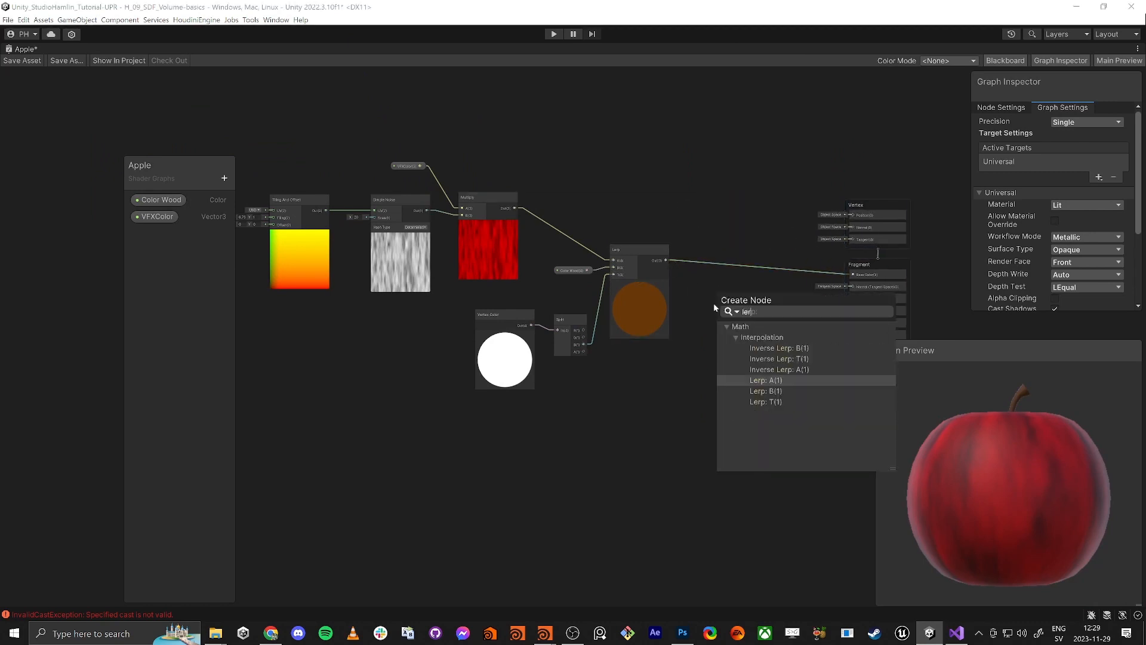
key(Return)
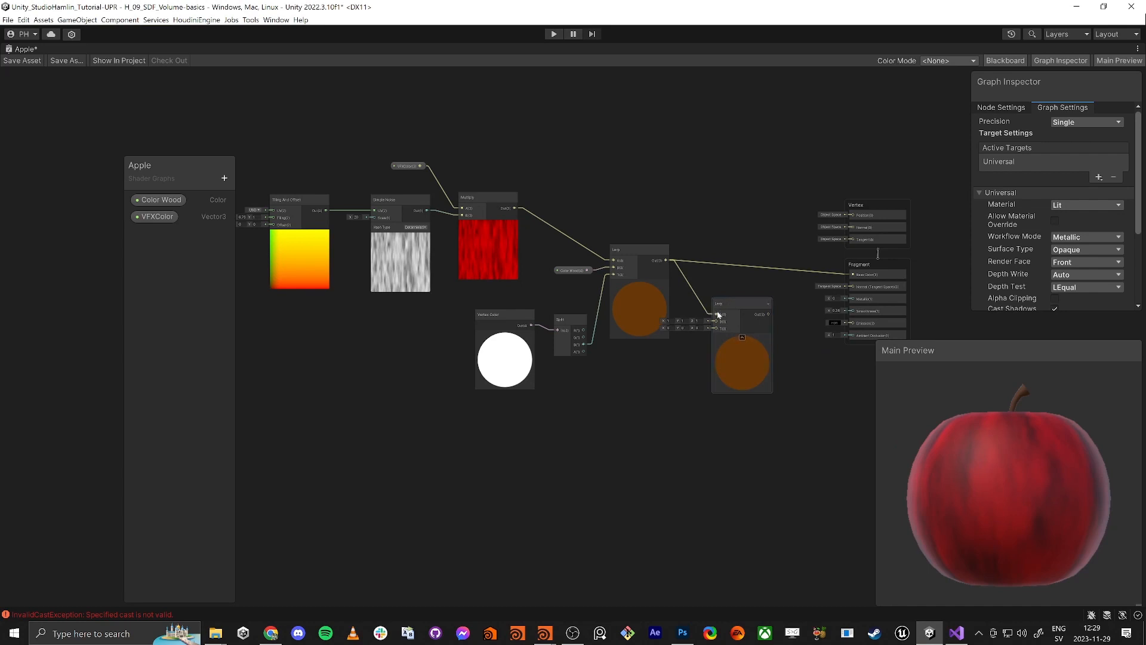
drag(740, 305, 751, 309)
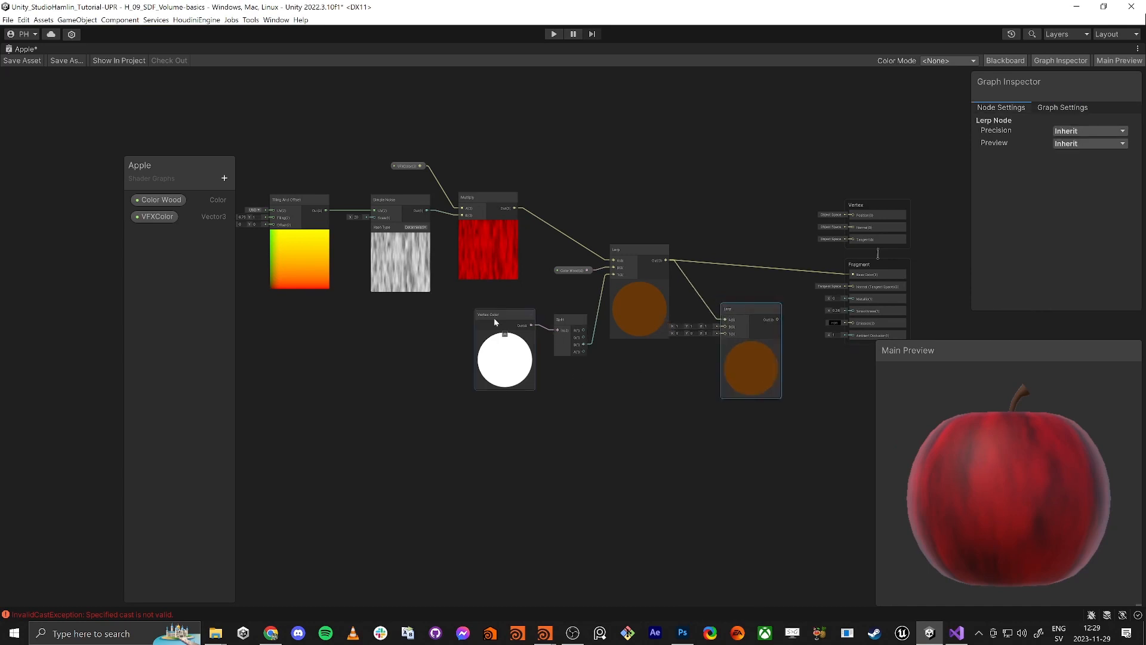
drag(571, 321, 521, 366)
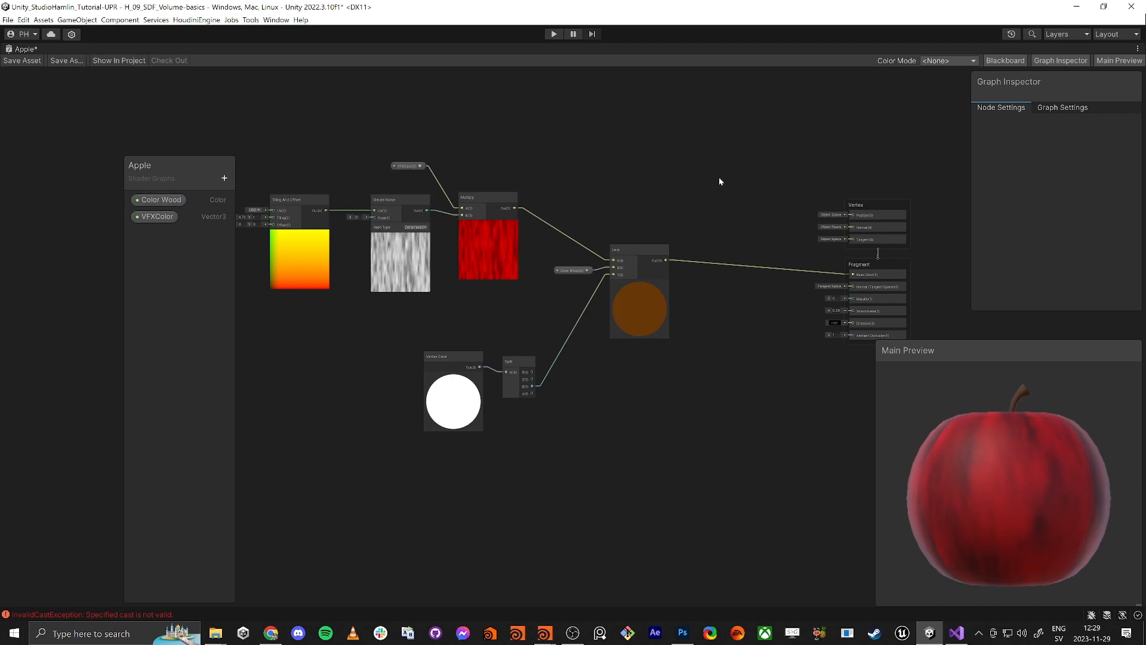
key(shift+space)
Close the Apple shader graph, discarding its unsaved changes
middle_click(359, 52)
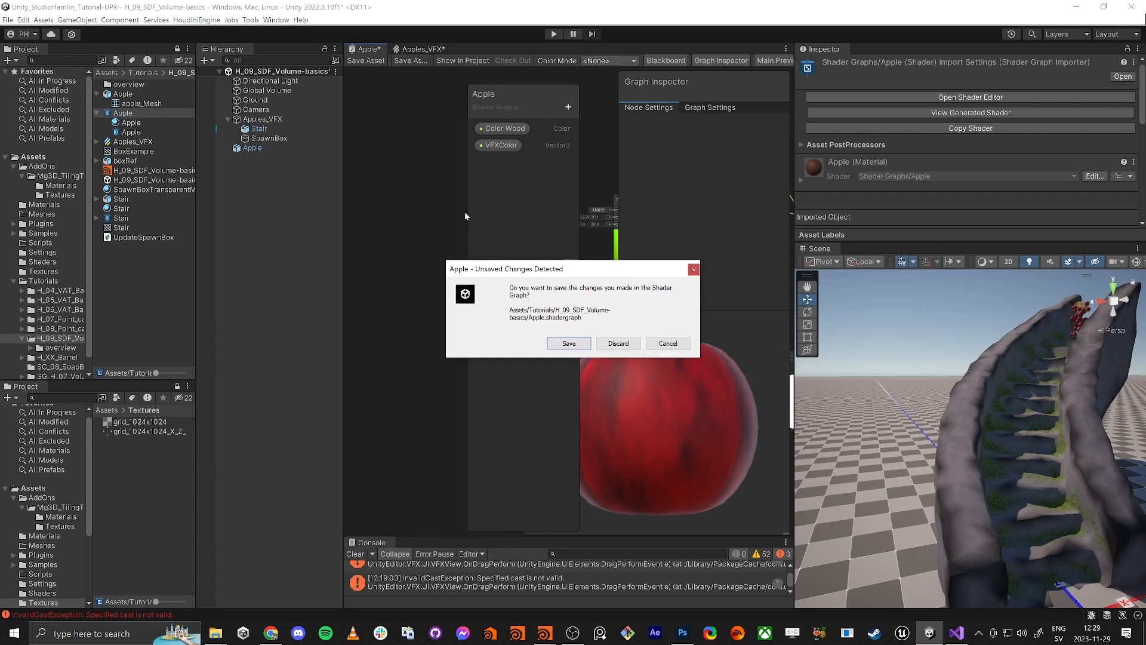
click(619, 348)
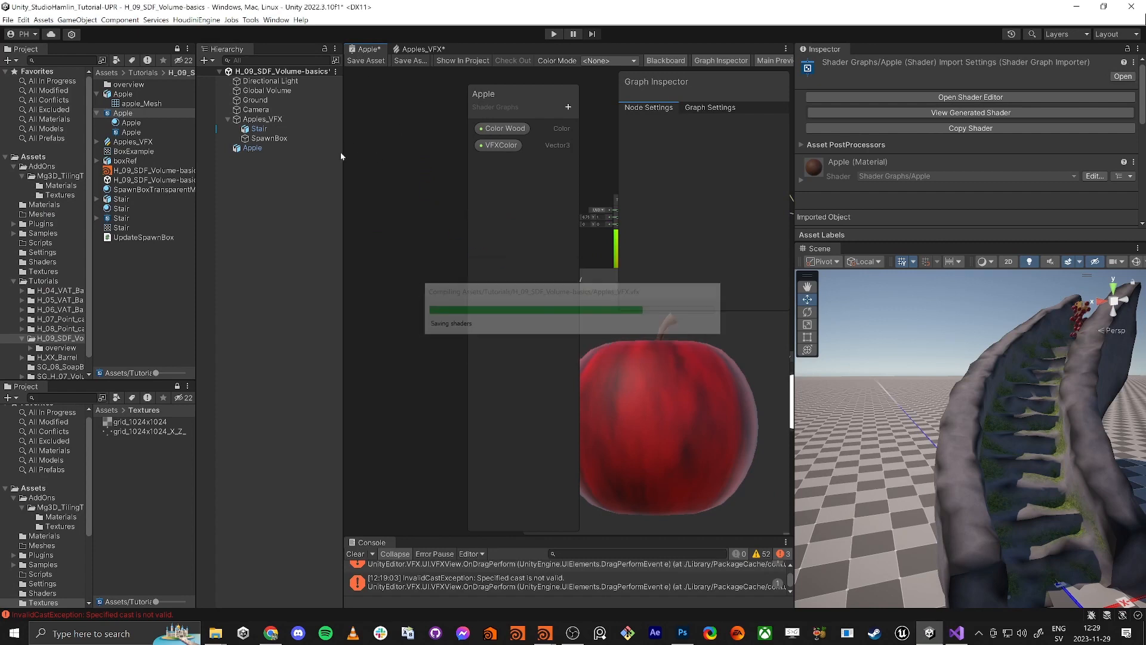
click(124, 133)
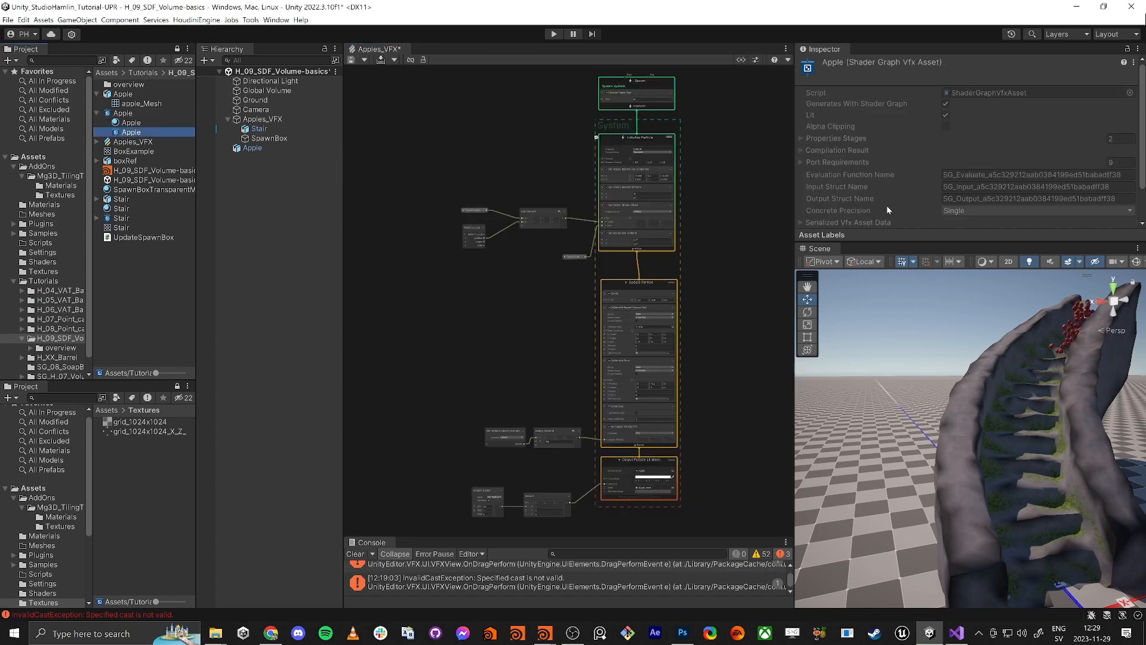
scroll(886, 208, down, 3)
scroll(866, 204, up, 3)
right_drag(996, 374, 1010, 397)
key(w)
key(s)
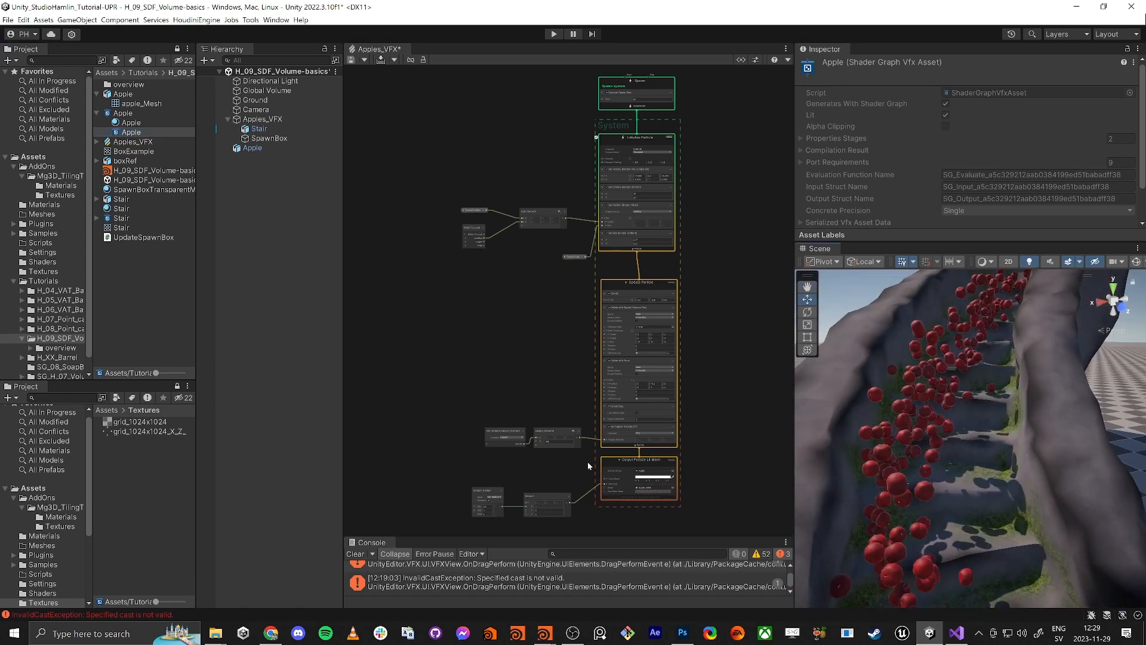
scroll(556, 404, up, 8)
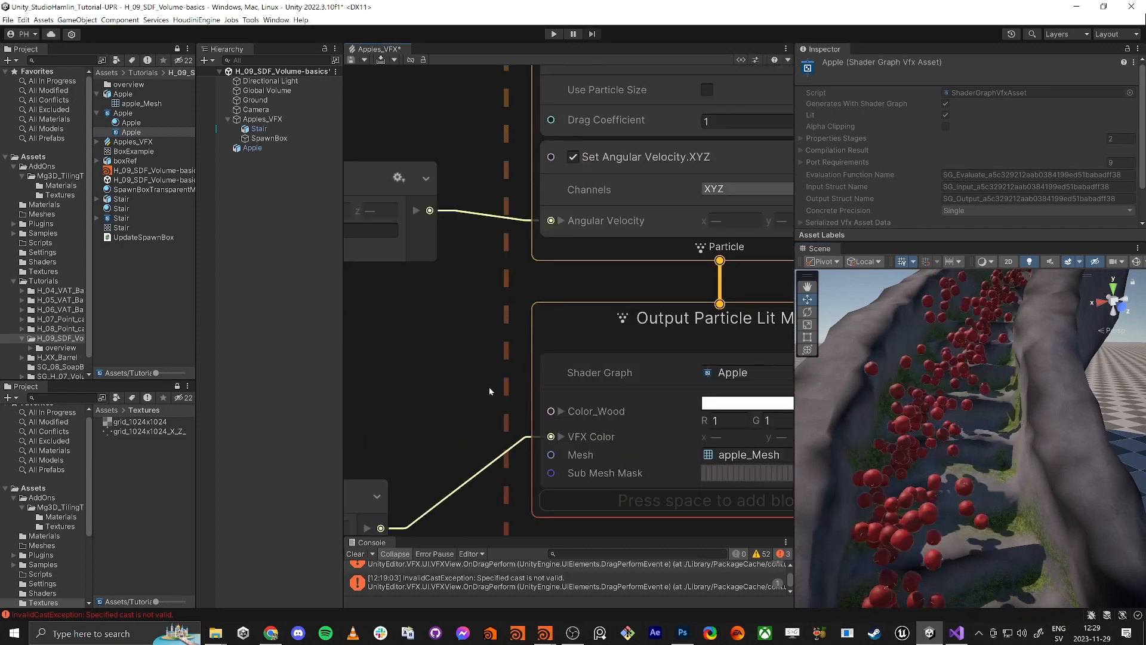
middle_drag(490, 388, 416, 348)
Set Color_Wood on Output Particle Lit Mesh to dark brown (R 0.1132, G 0.044, B 0.009)
click(694, 362)
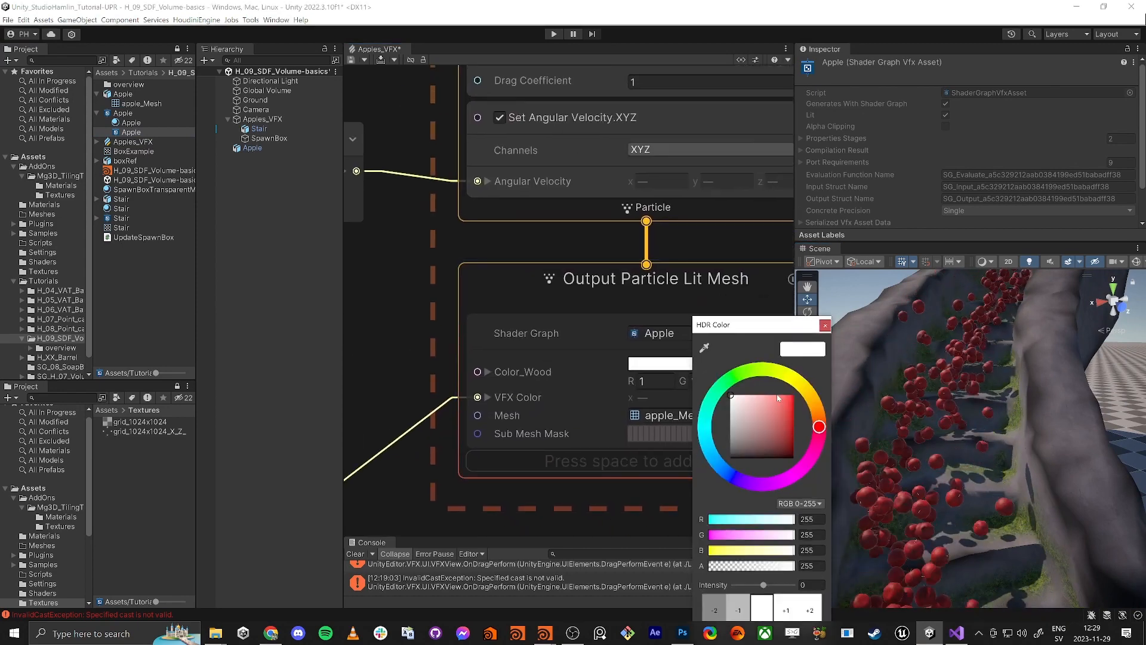
click(821, 404)
drag(790, 426, 788, 451)
click(825, 326)
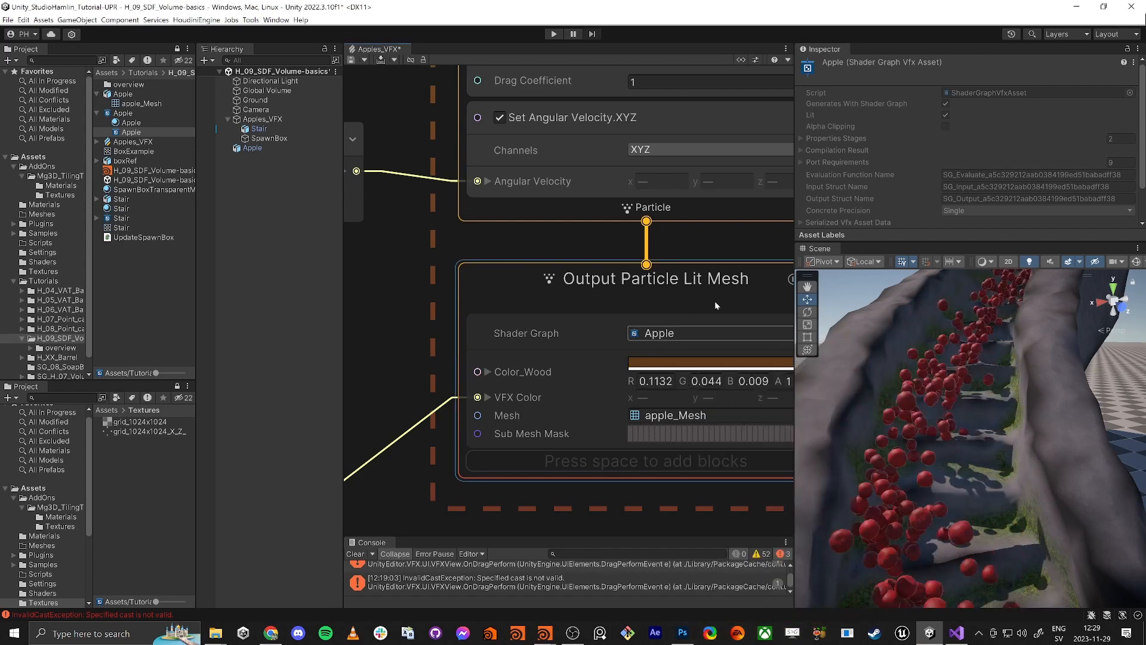
key(w)
right_drag(905, 422, 911, 409)
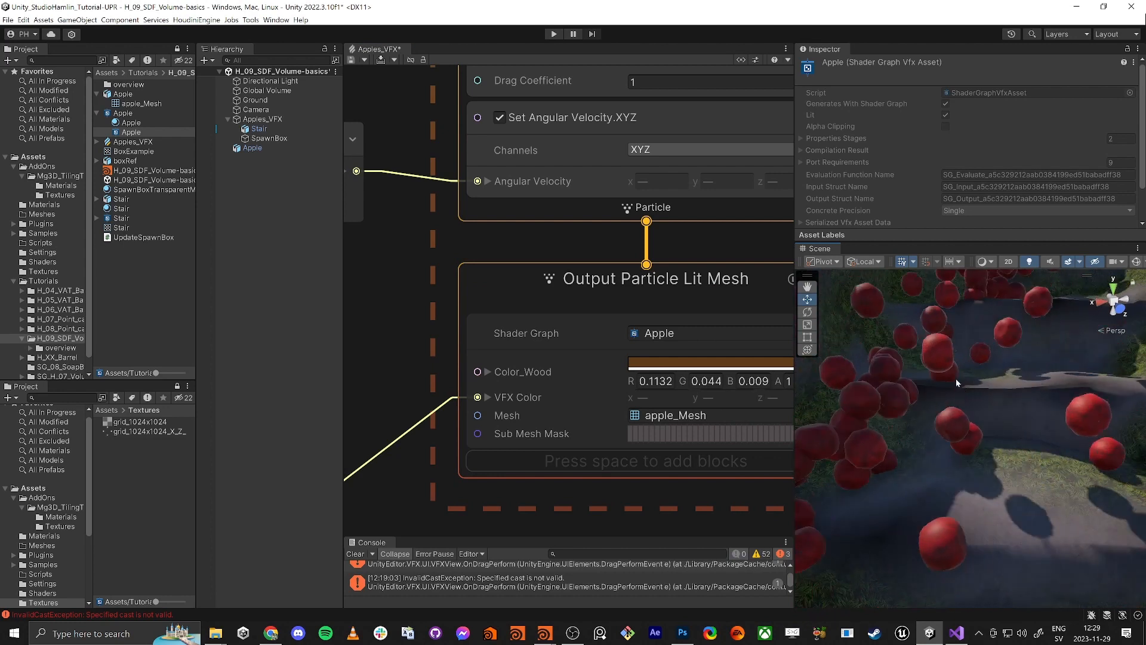
key(shift+space)
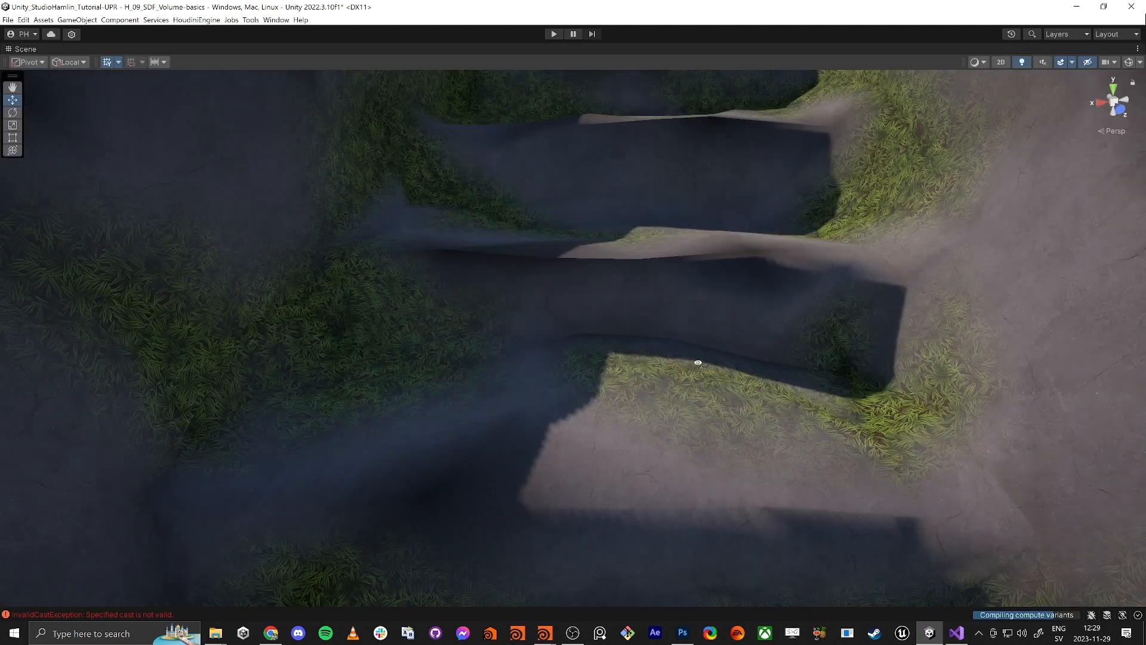
right_drag(698, 362, 386, 273)
key(s)
key(w)
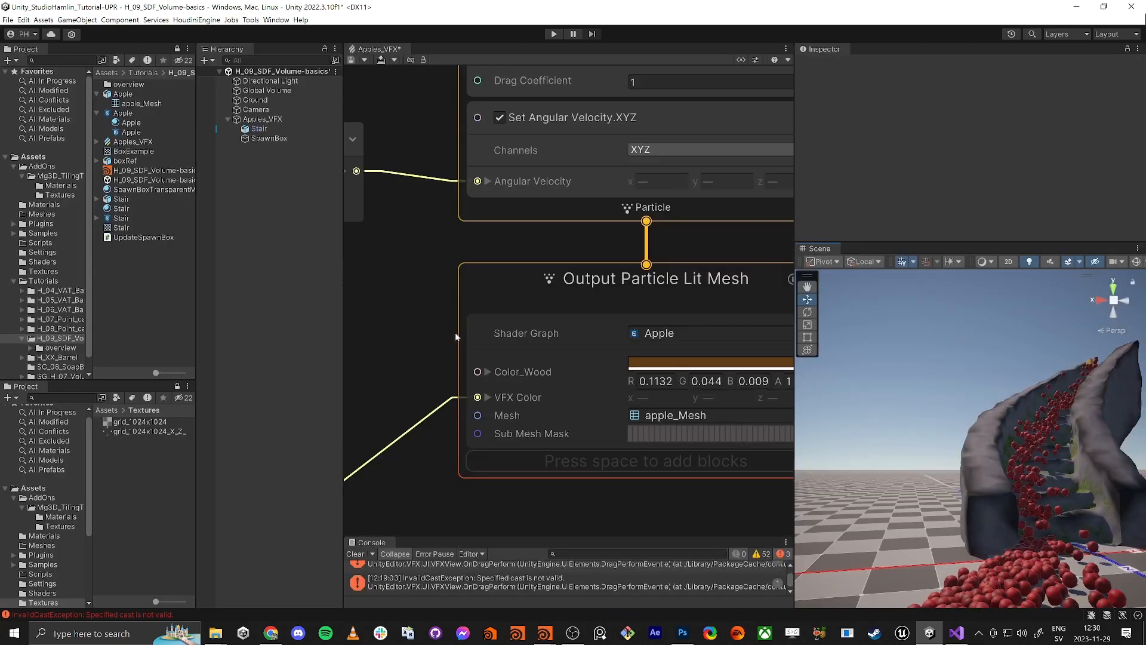
Review the Stair SDF collision (size 12) and floor plane (-3.4), then maximize the Scene view
scroll(734, 384, down, 5)
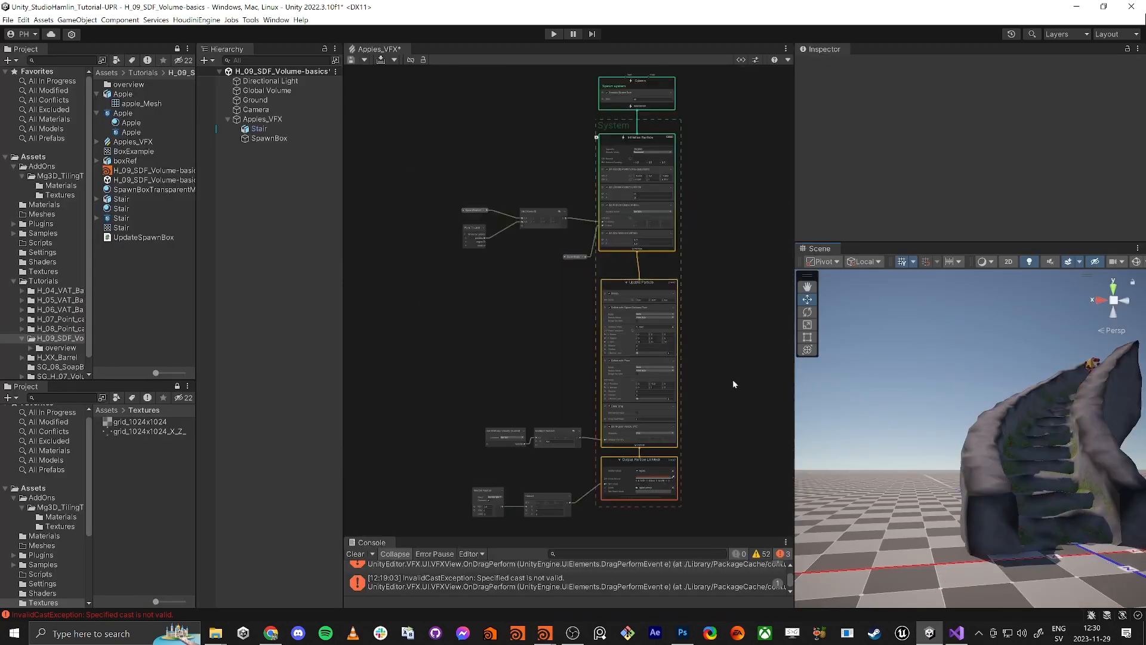
middle_drag(763, 455, 724, 402)
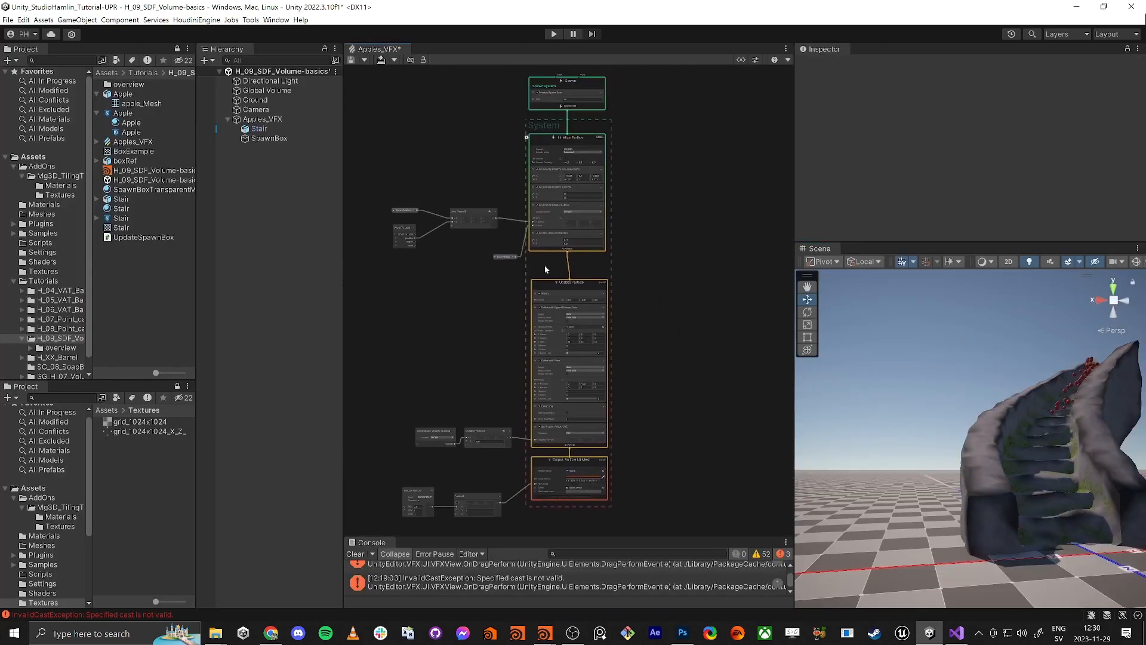
scroll(544, 266, up, 3)
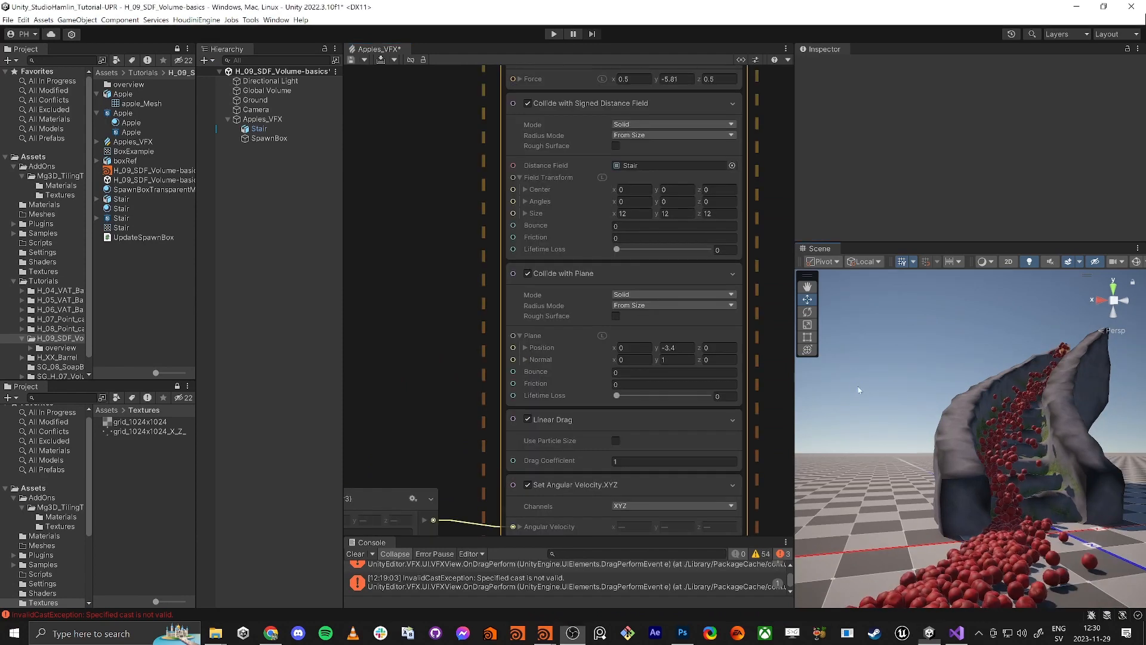
click(859, 389)
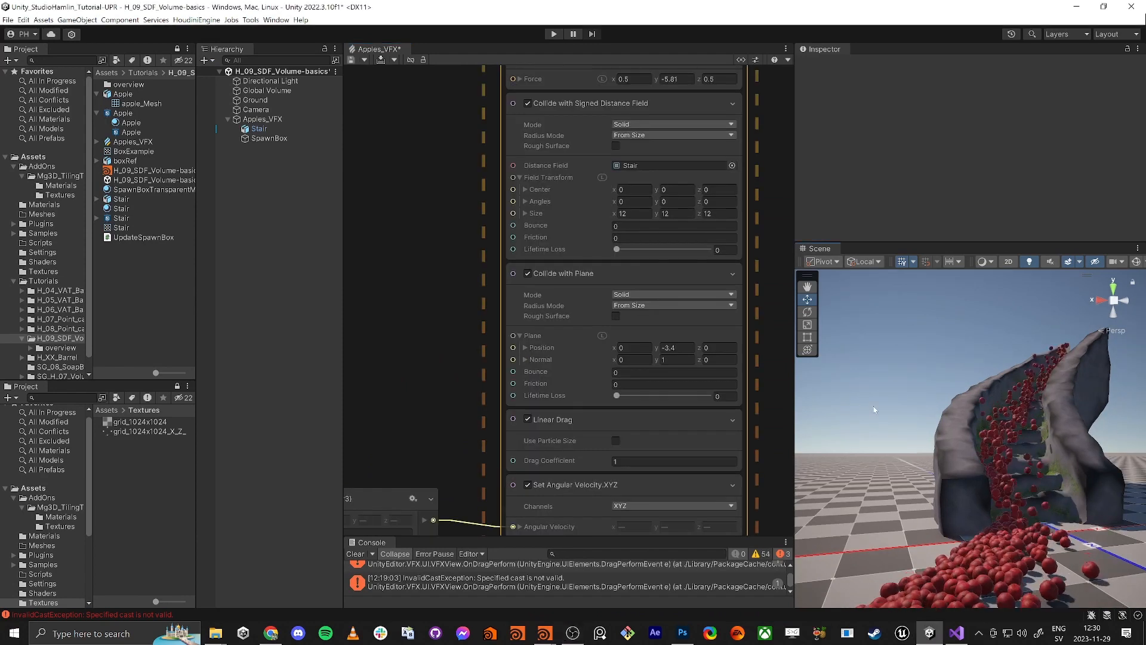
key(shift+space)
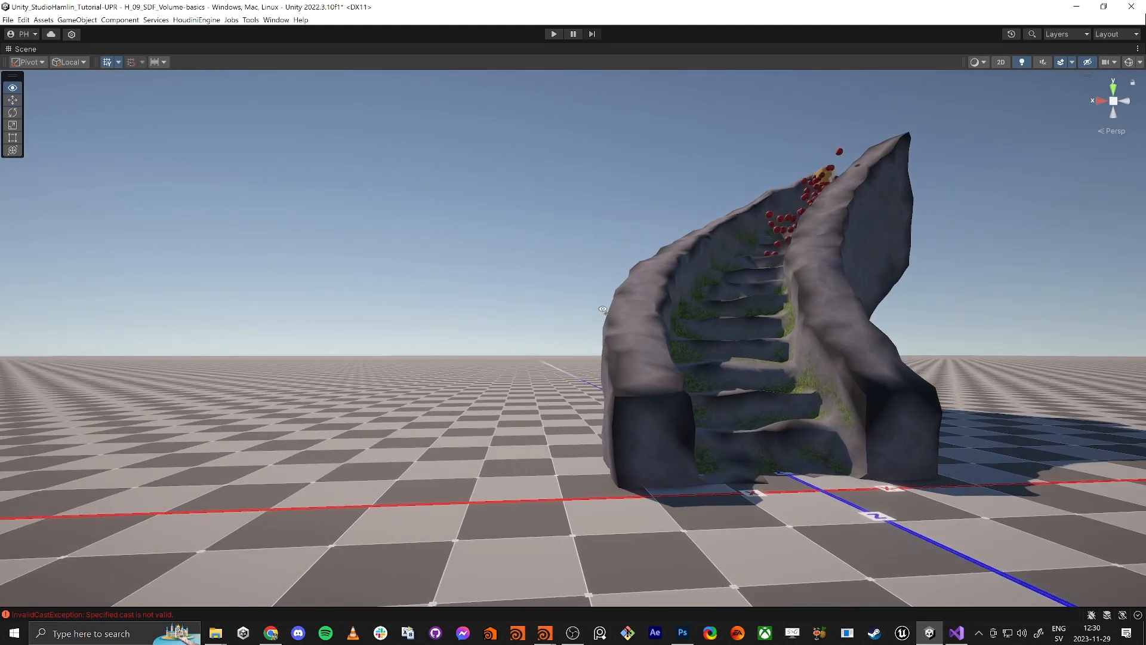
Fly the Scene camera around the staircase to watch apples collide down the steps and pile up
right_drag(609, 306, 576, 308)
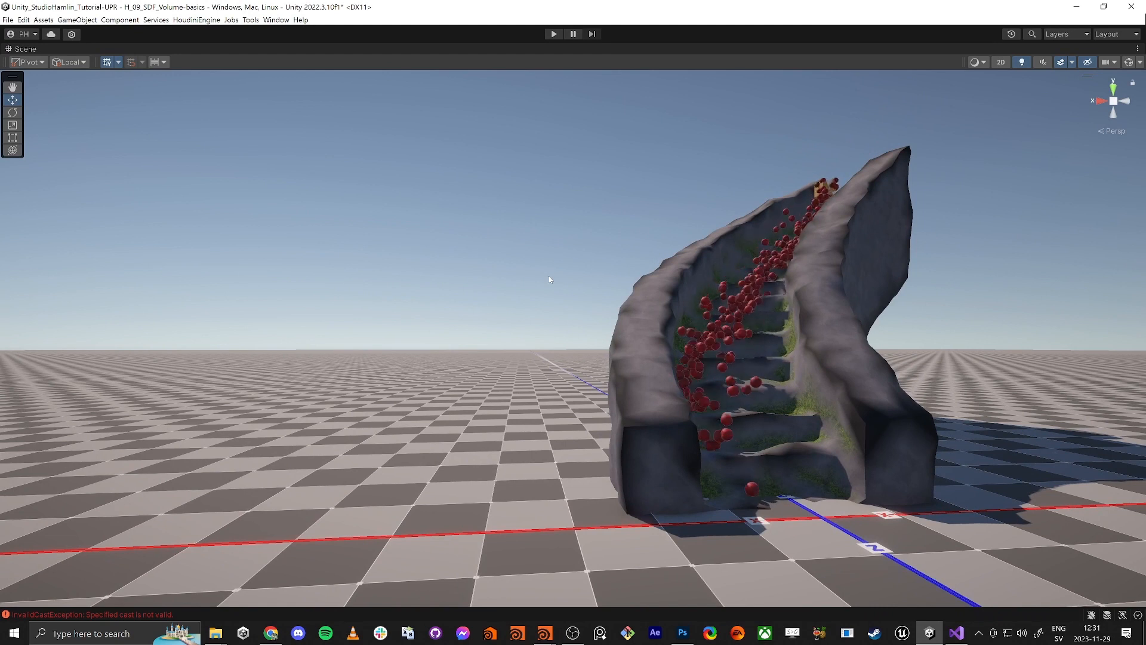
key(w)
right_drag(752, 252, 706, 276)
key(s)
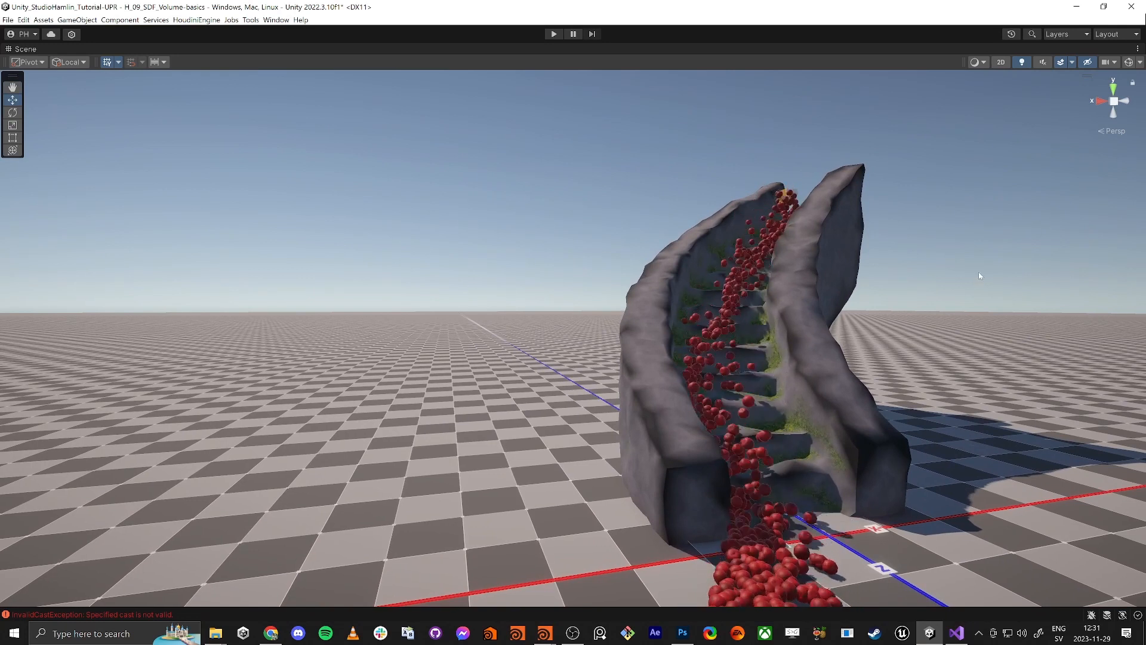
right_drag(979, 271, 936, 290)
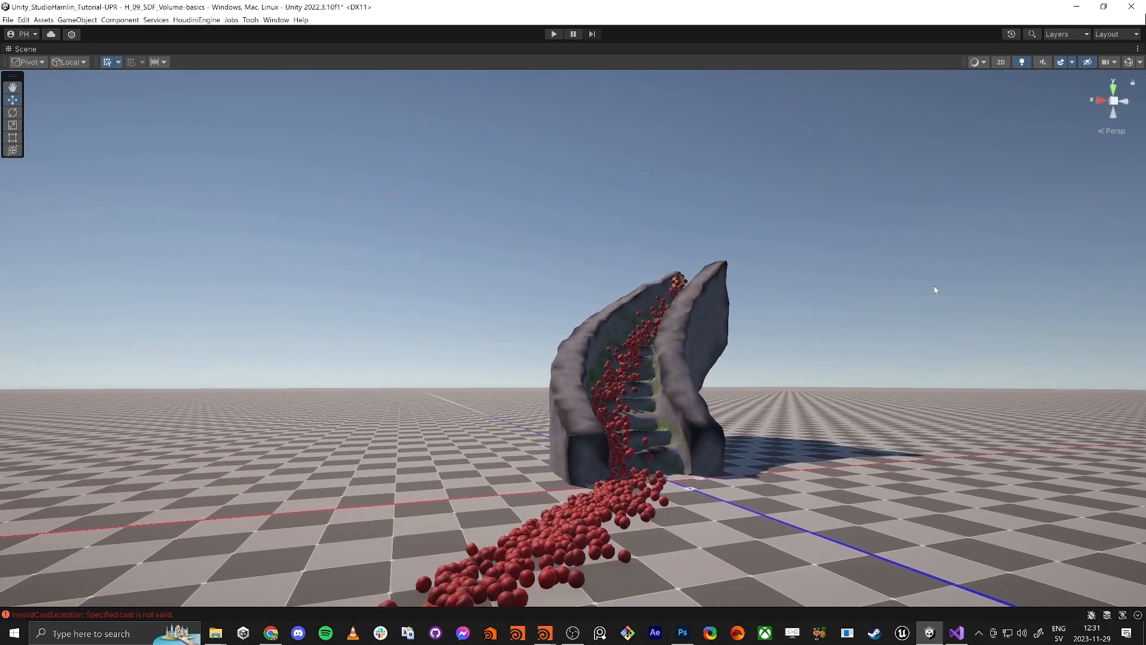
right_drag(896, 410, 944, 450)
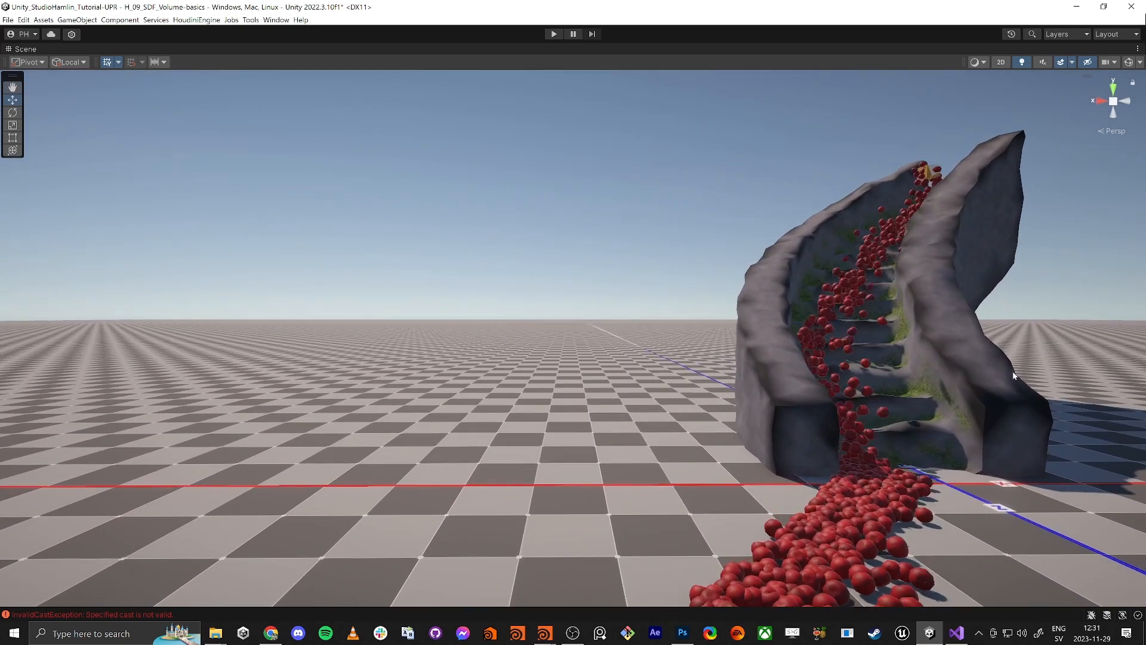